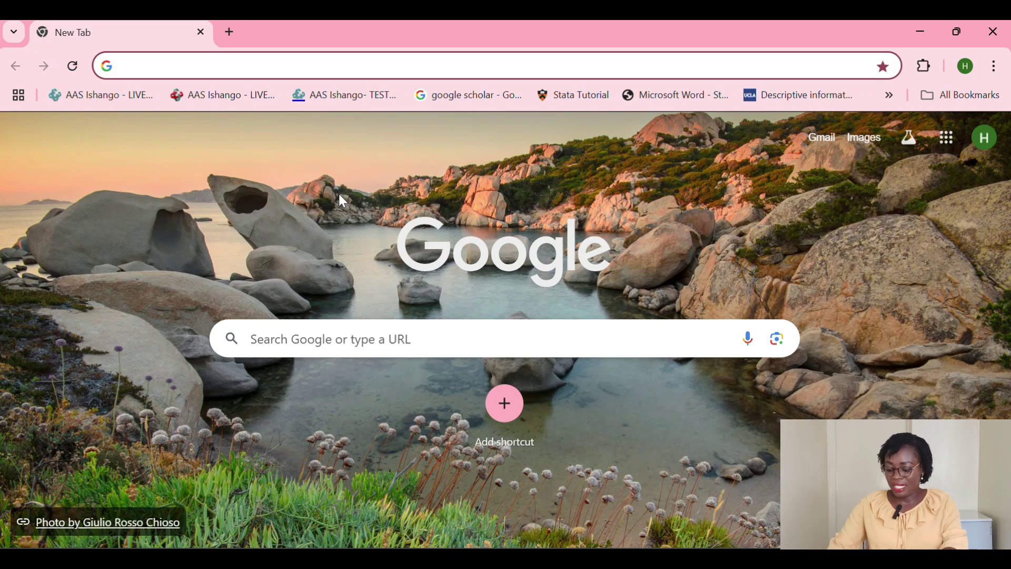
# Search Google for "ZOTERO" and open the official zotero.org website from the results.
pyautogui.click(294, 343)
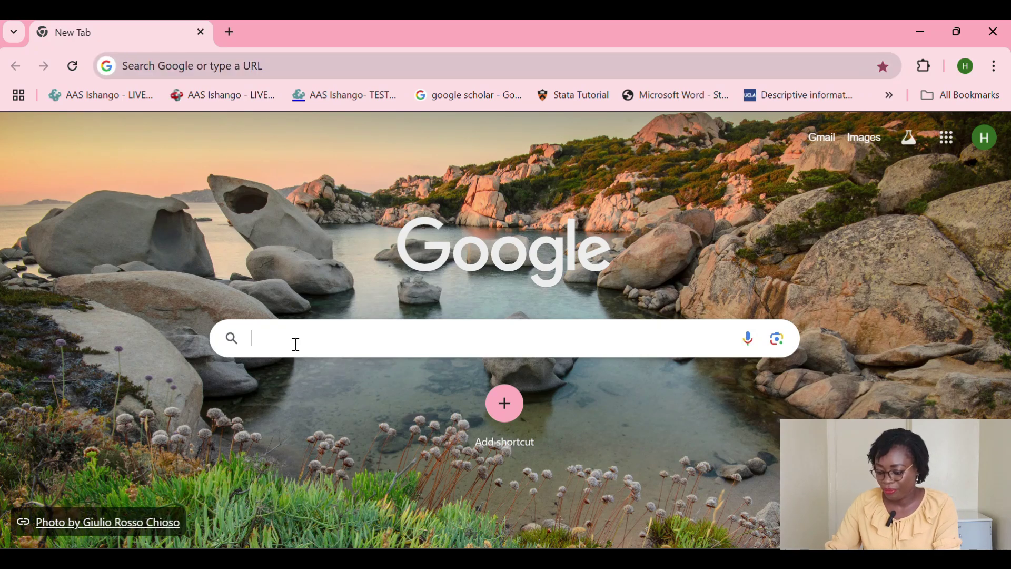
pyautogui.write('ZOTERO')
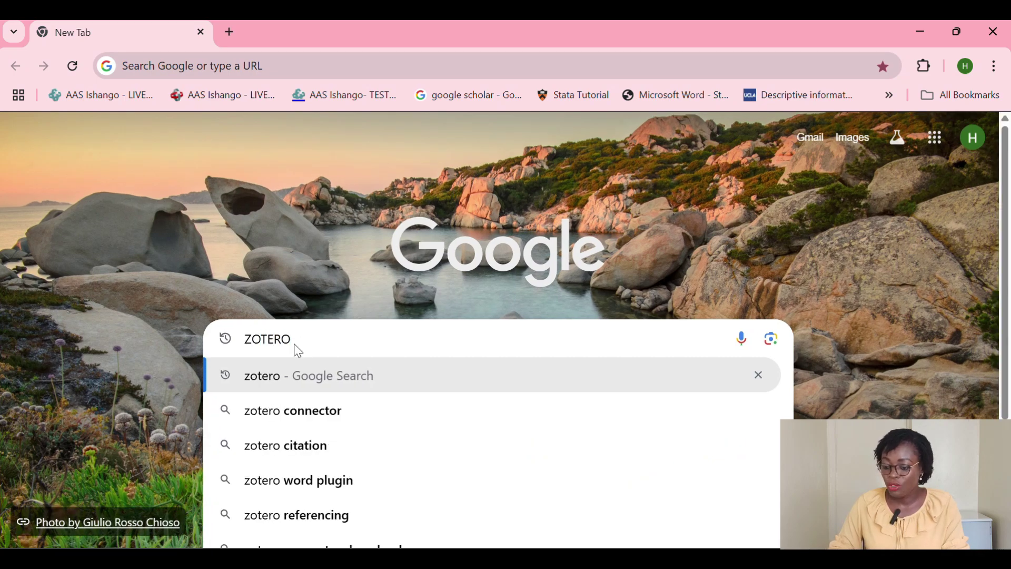
pyautogui.press('Return')
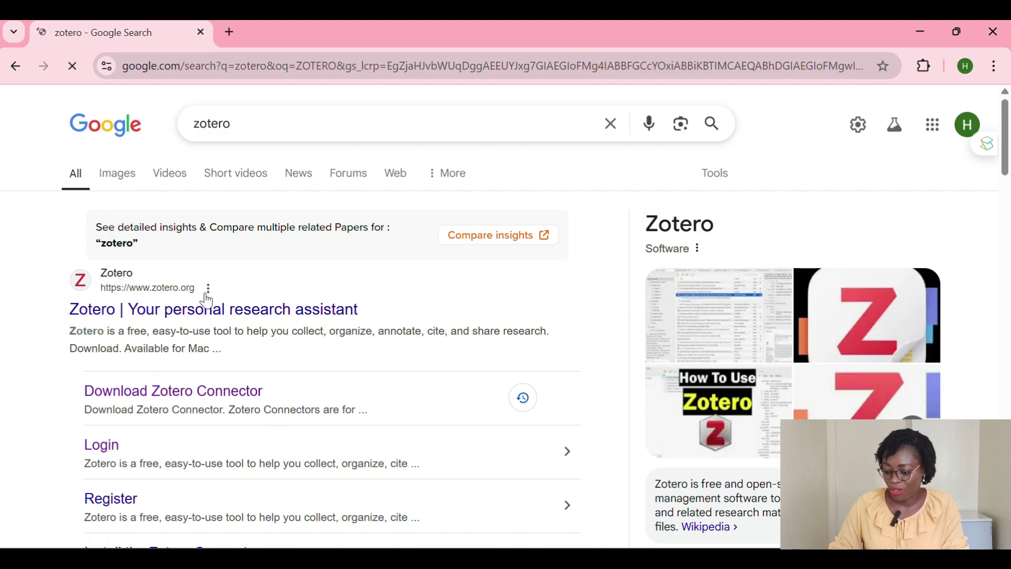
pyautogui.click(223, 322)
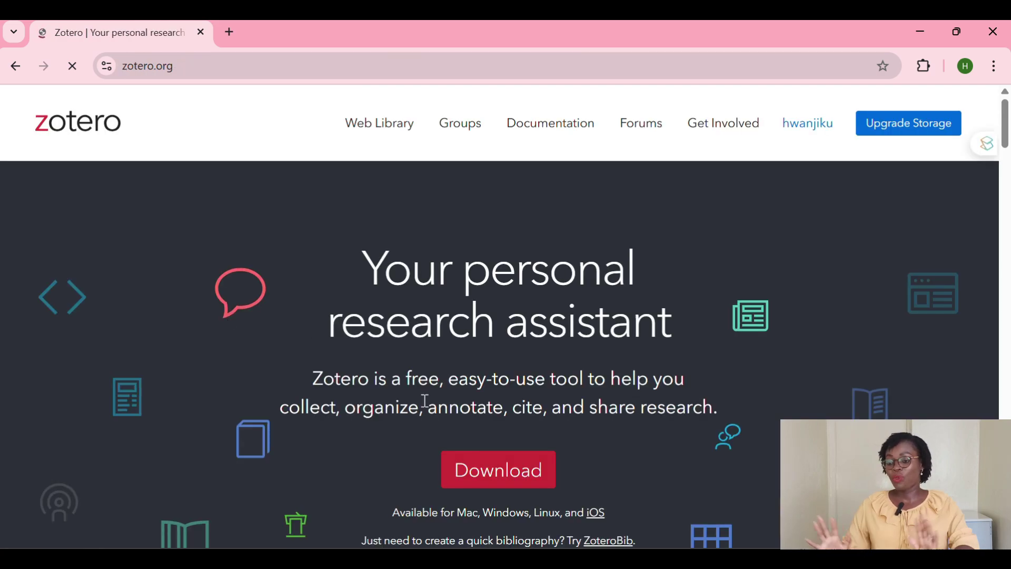
# Go to the Zotero download page and download the 64-bit installer of Zotero 7 for Windows.
pyautogui.scroll(-2, 425, 402)
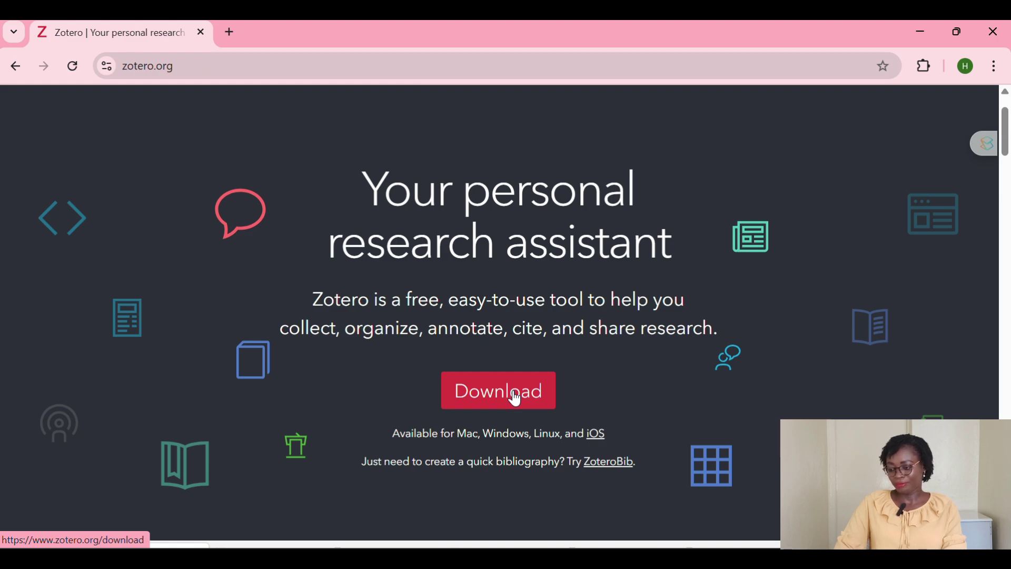
pyautogui.click(511, 400)
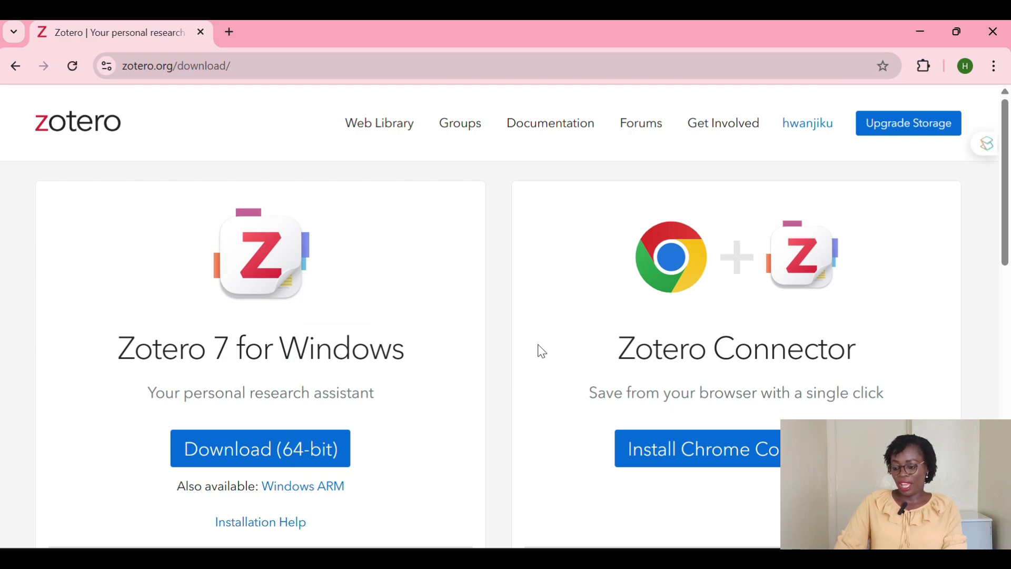
pyautogui.scroll(-1, 523, 300)
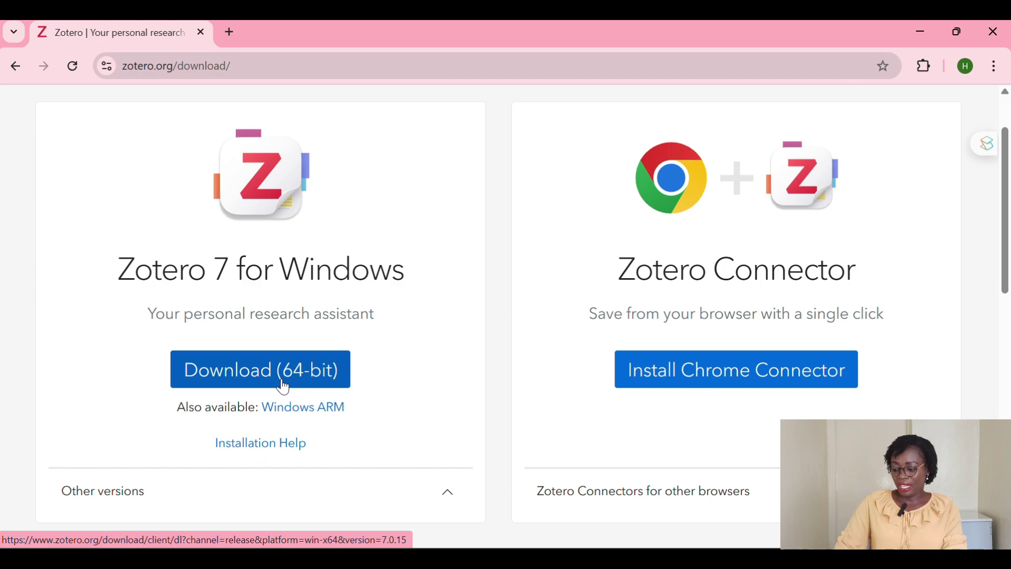
pyautogui.scroll(-1, 283, 387)
pyautogui.scroll(-5, 283, 387)
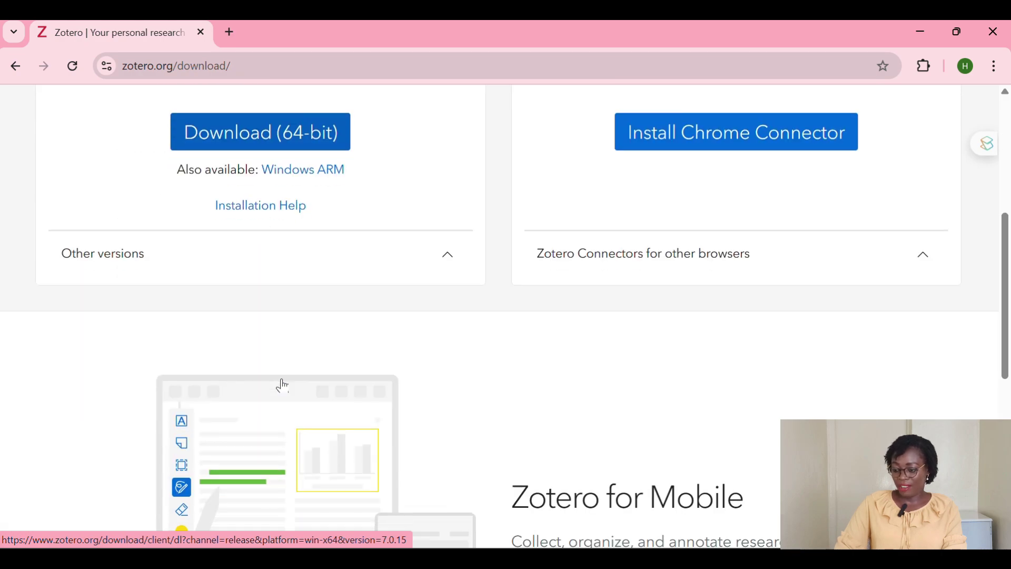
pyautogui.scroll(-3, 284, 384)
pyautogui.scroll(4, 362, 303)
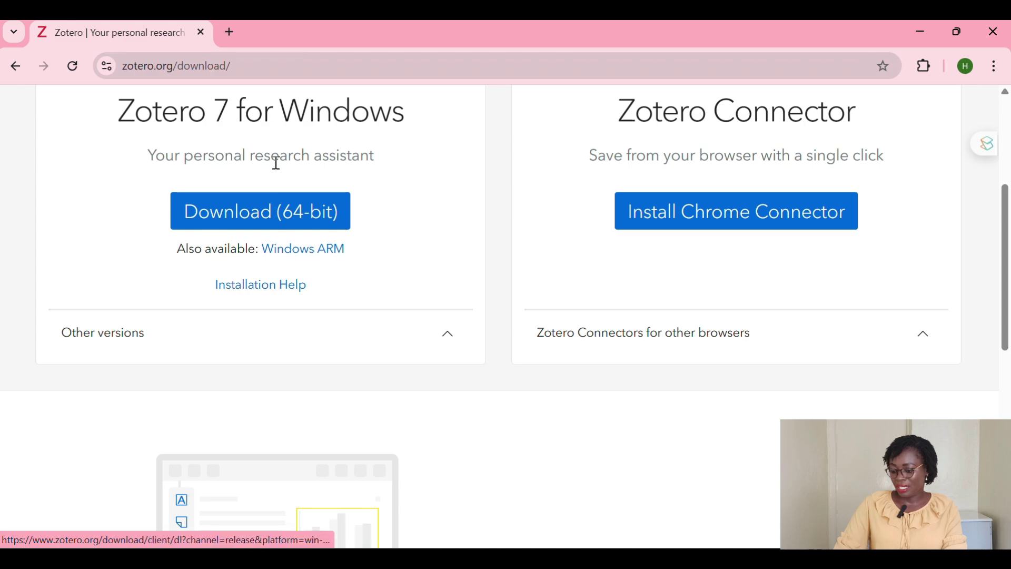
pyautogui.scroll(3, 253, 270)
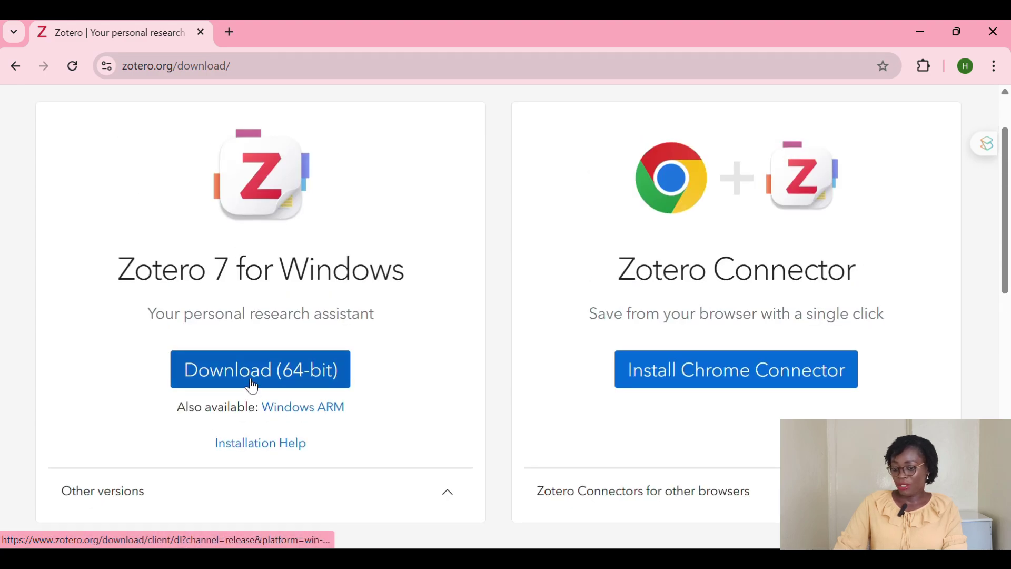
pyautogui.click(253, 384)
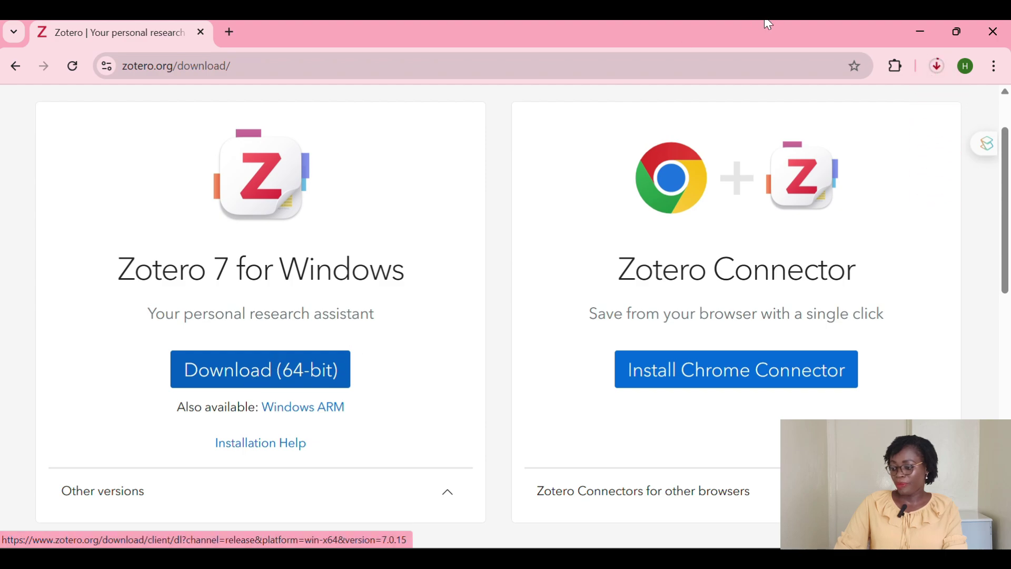
# Show the downloaded Zotero-7.0.15_x64_setup installer in its folder from the recent download history.
pyautogui.click(938, 66)
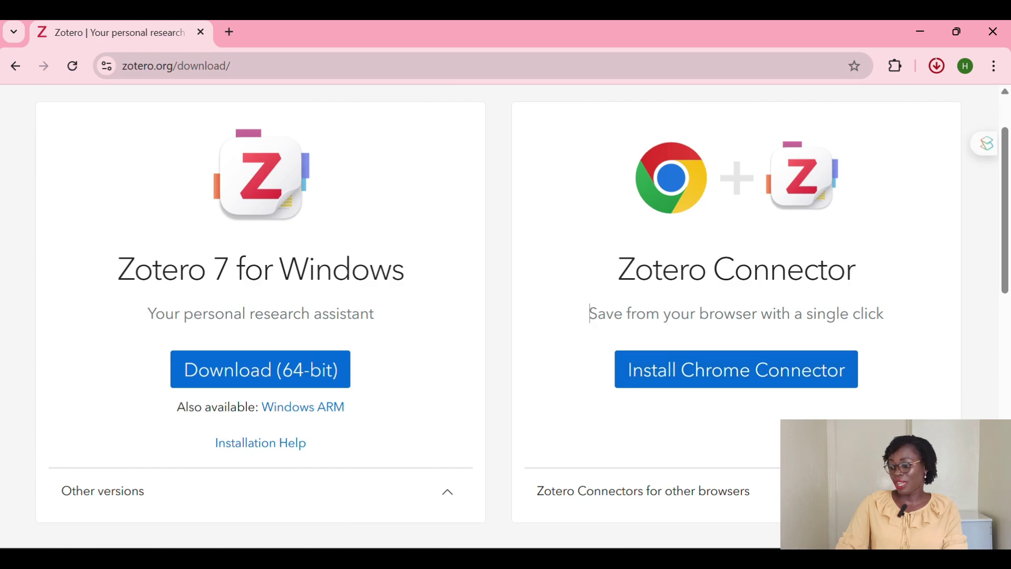
pyautogui.click(937, 66)
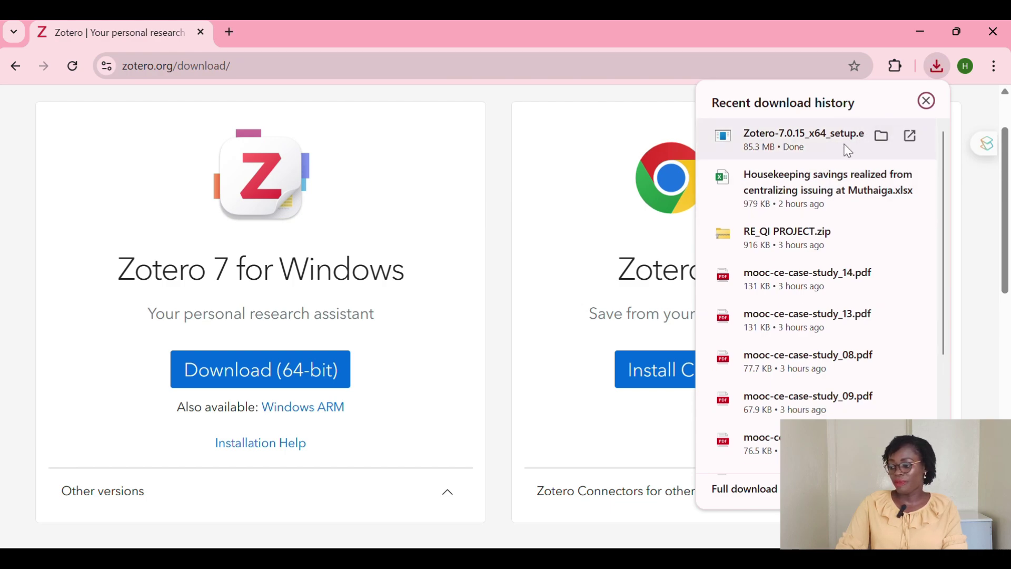
pyautogui.click(884, 138)
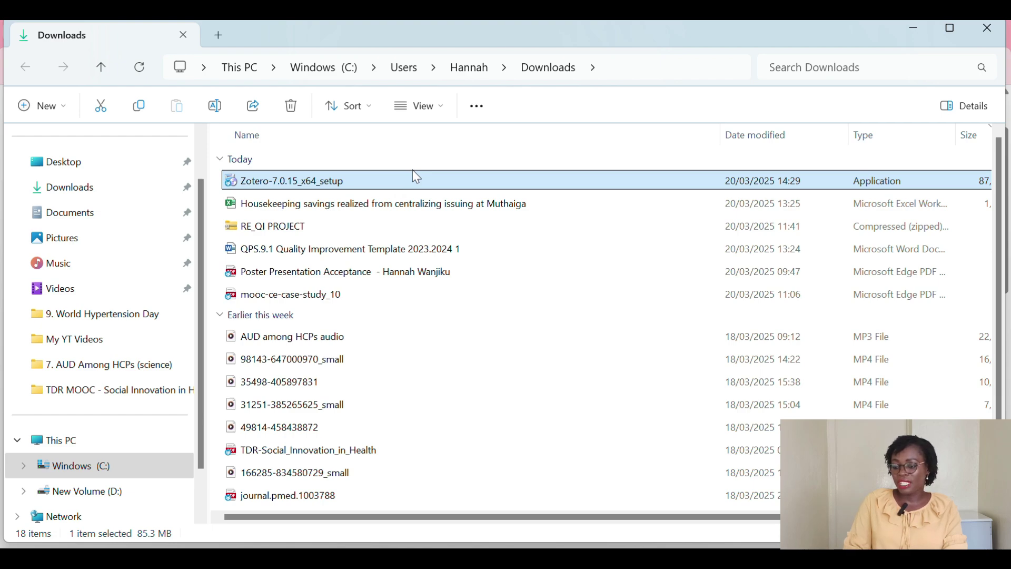
# Try to run the Zotero-7.0.15_x64_setup installer, then cancel at the HP Sure Click warning.
pyautogui.rightClick(378, 182)
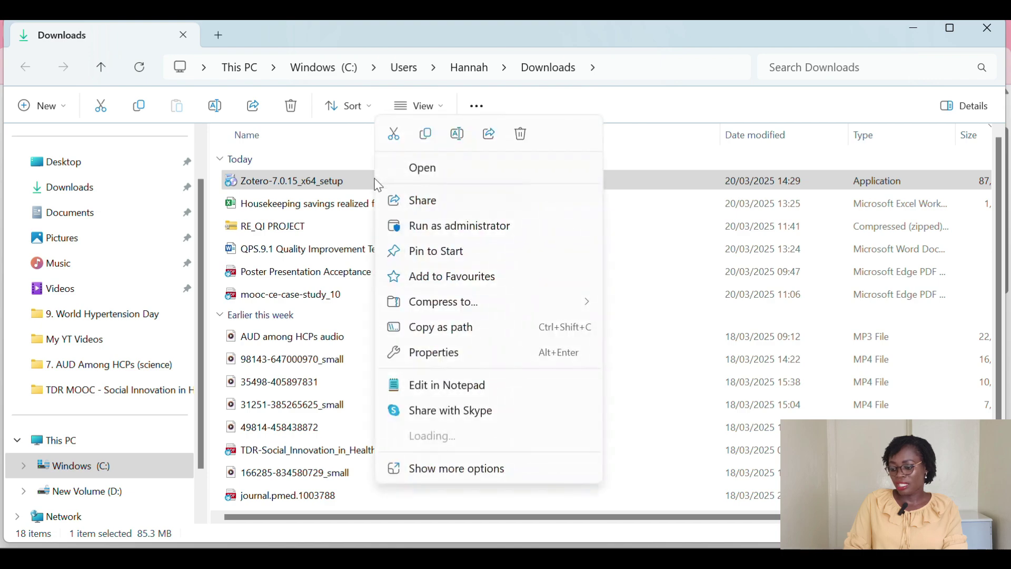
pyautogui.click(461, 166)
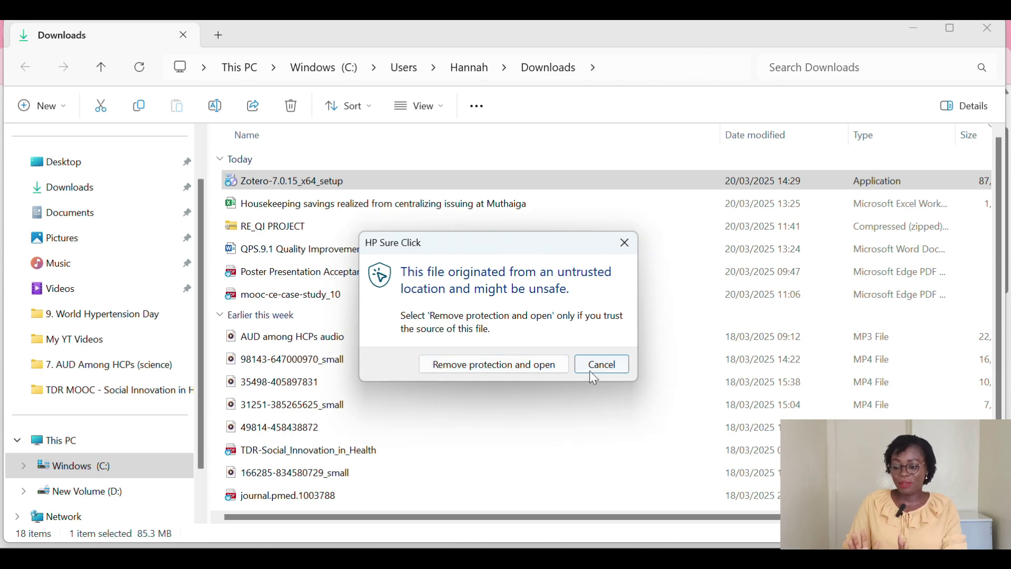
pyautogui.click(604, 367)
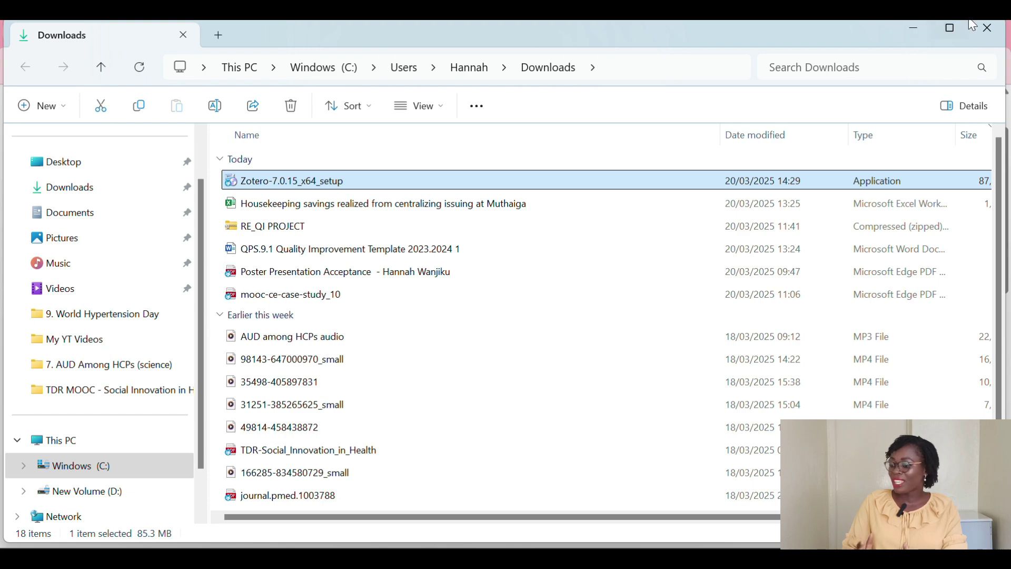
# Minimize the Downloads and browser windows, then find the installed Zotero app through a Windows search and launch it.
pyautogui.click(916, 32)
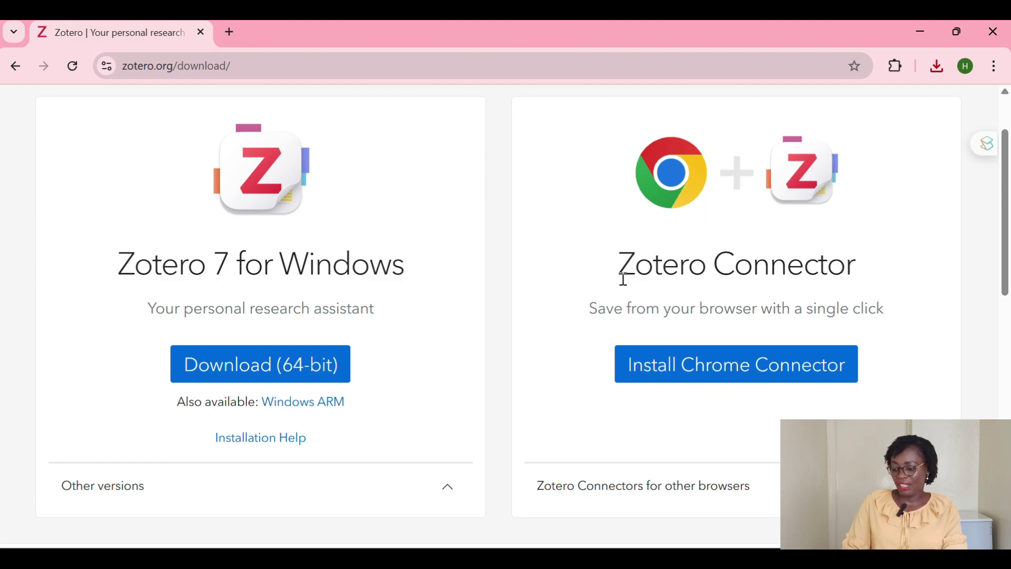
pyautogui.scroll(-5, 623, 274)
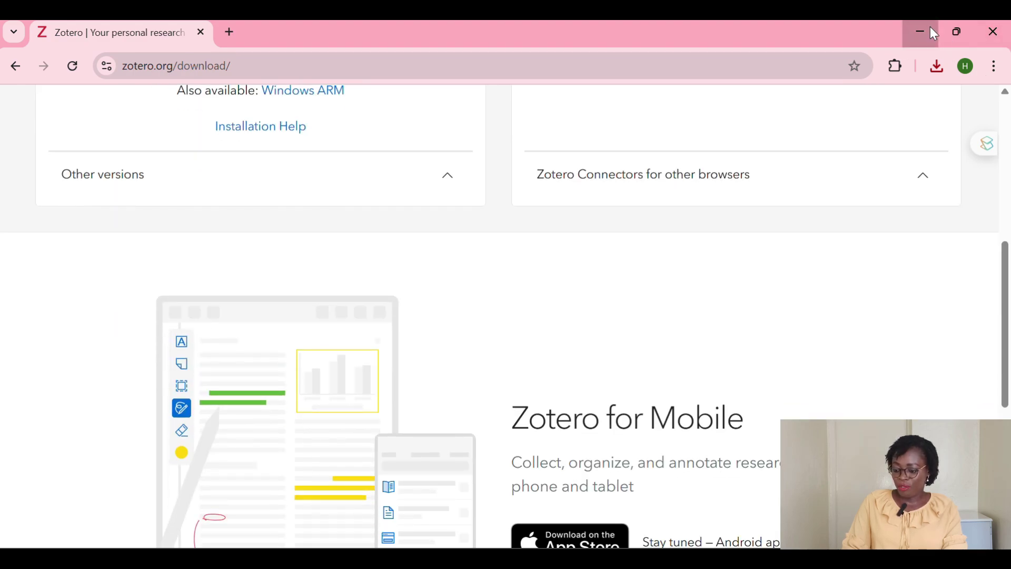
pyautogui.click(927, 32)
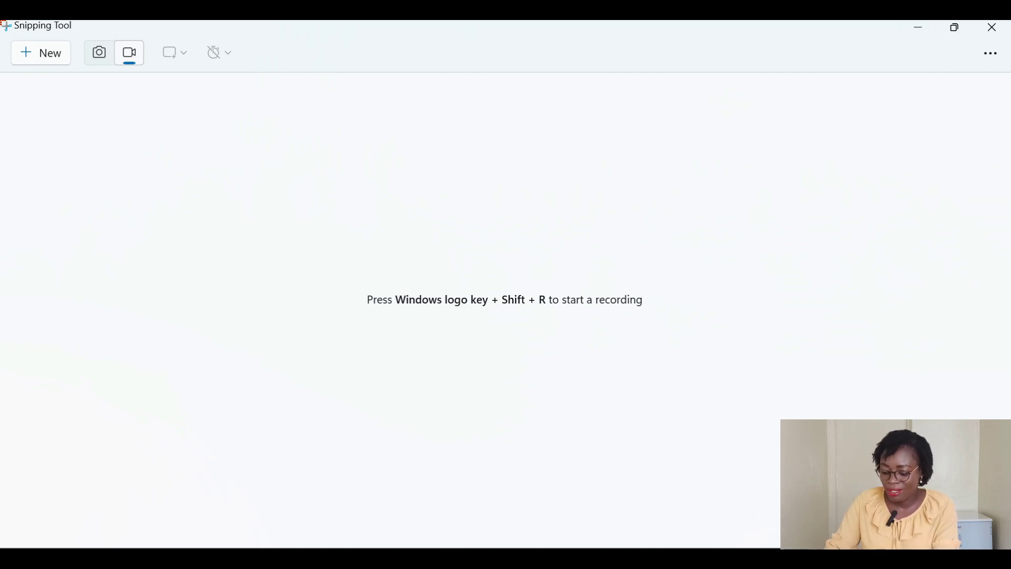
pyautogui.press('super+s')
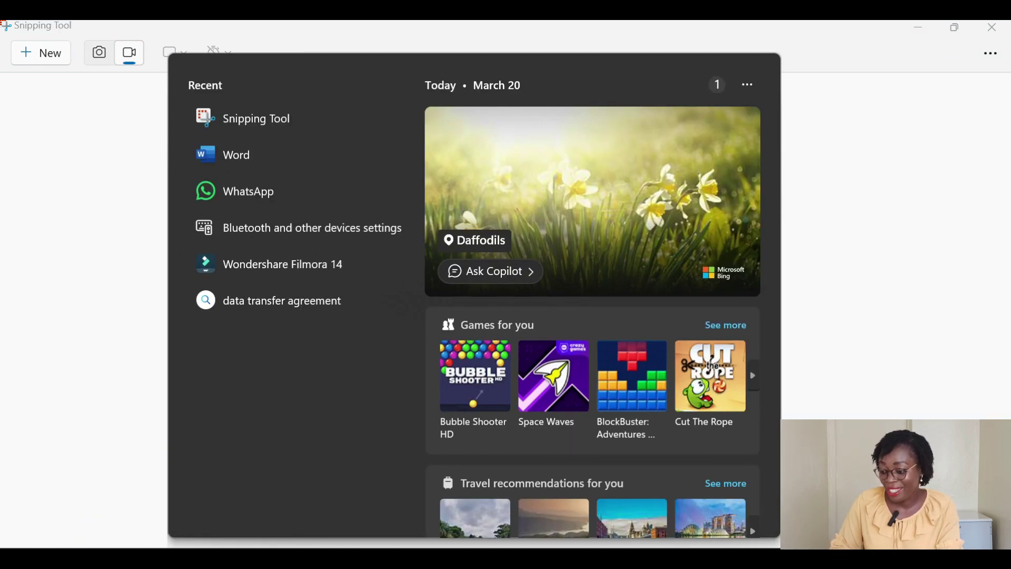
pyautogui.write('ZOTERO')
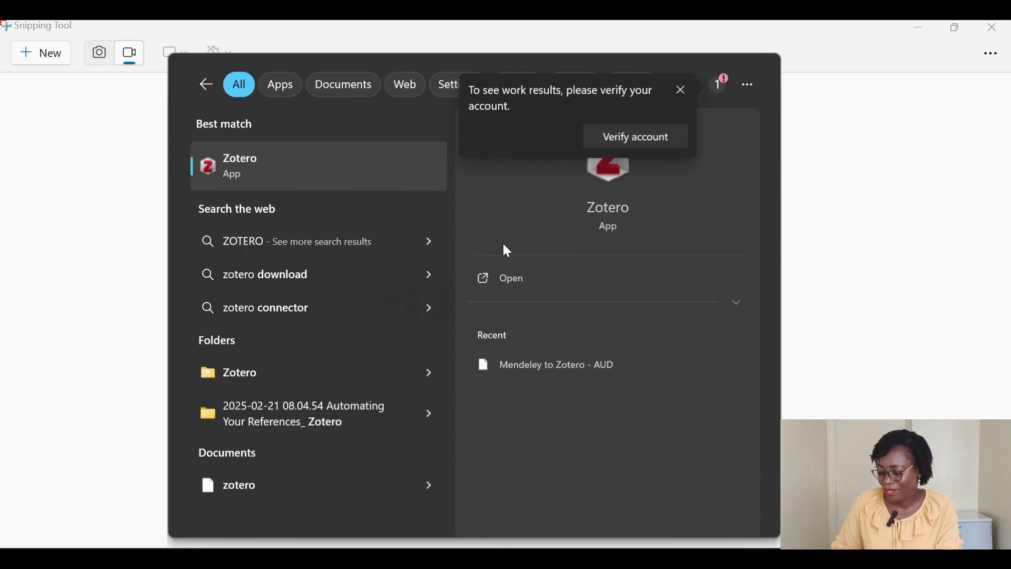
pyautogui.click(516, 280)
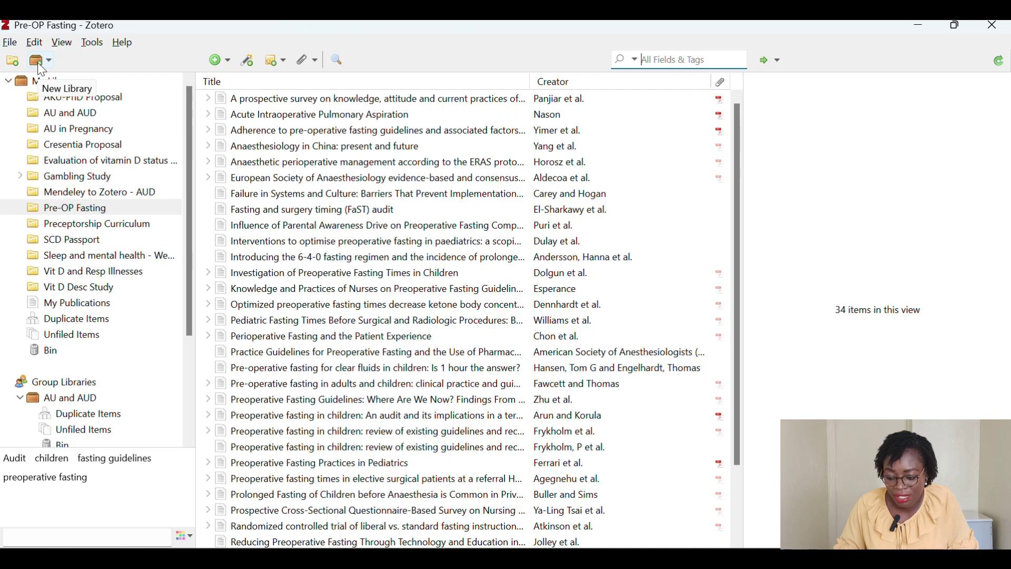
# Examine the Zotero main window: the collections under My Library, the Group Libraries, and the tools for adding libraries, notes and attachments.
pyautogui.scroll(-3, 70, 278)
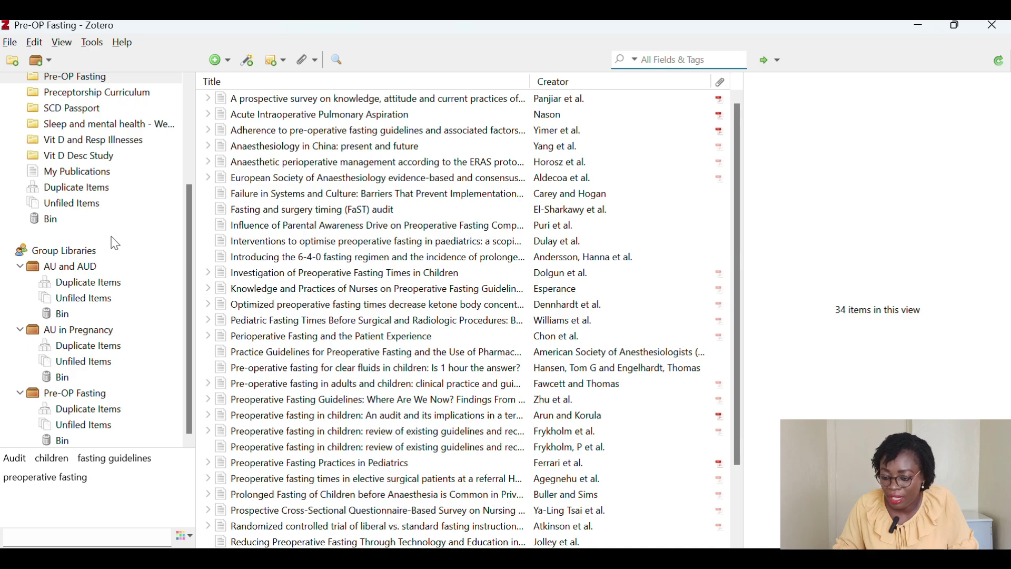
pyautogui.scroll(3, 24, 97)
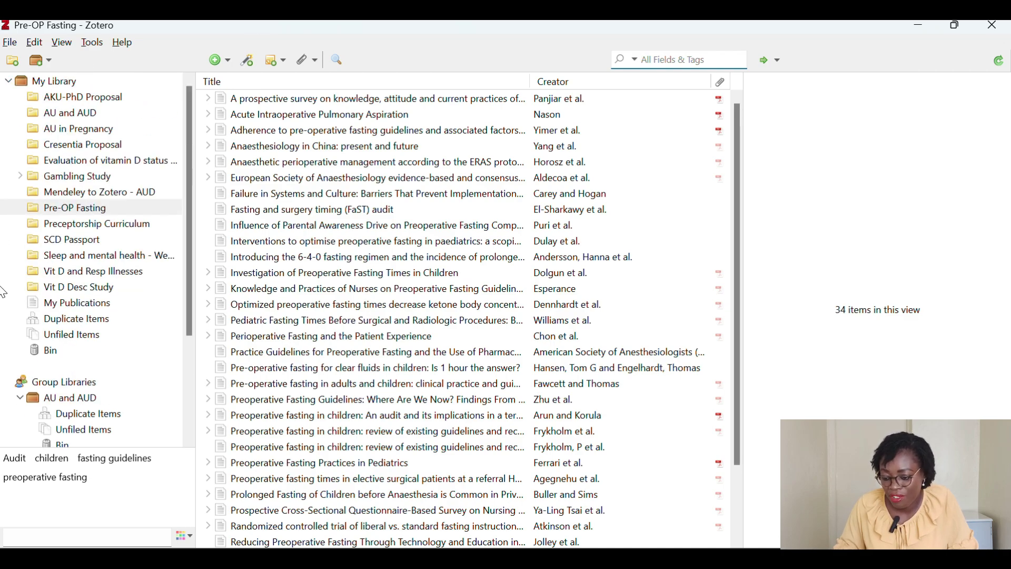
pyautogui.scroll(-3, 11, 271)
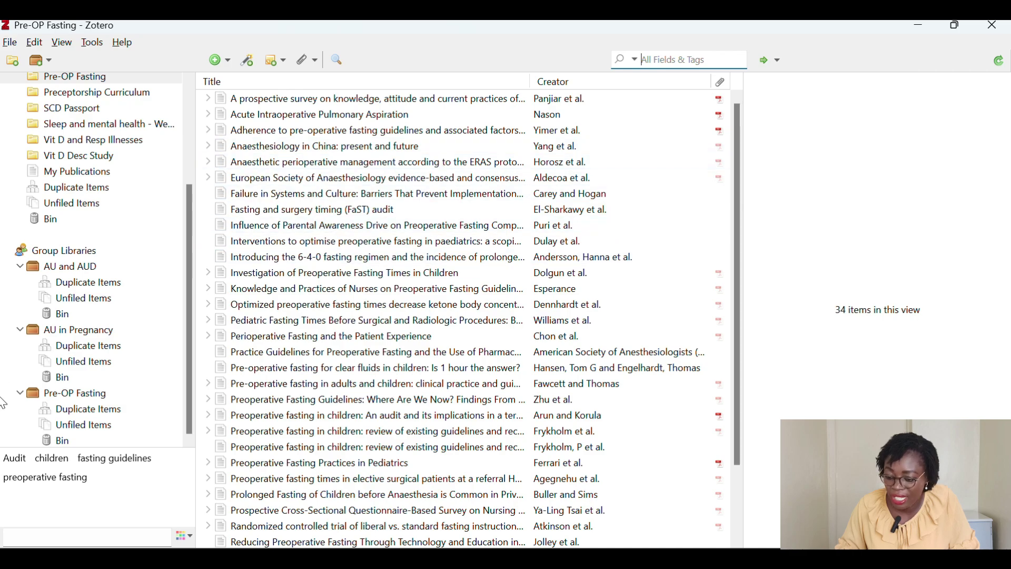
pyautogui.scroll(3, 135, 261)
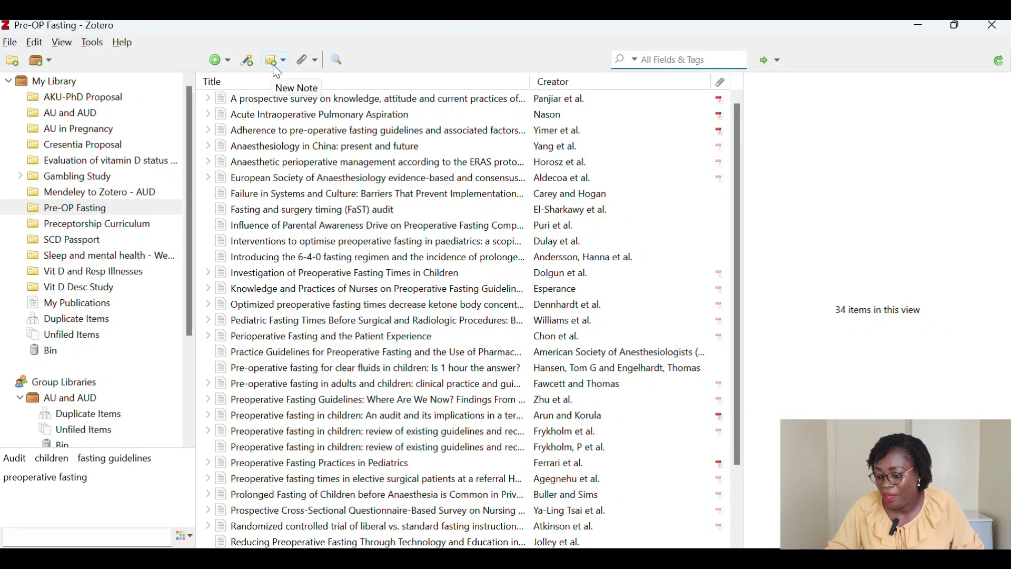
pyautogui.click(307, 61)
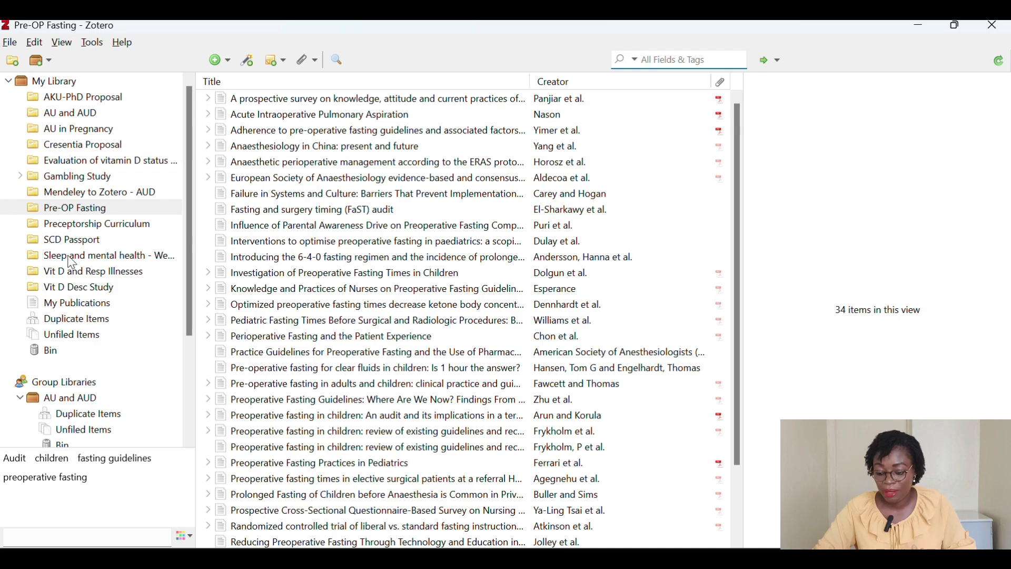
pyautogui.scroll(-3, 94, 328)
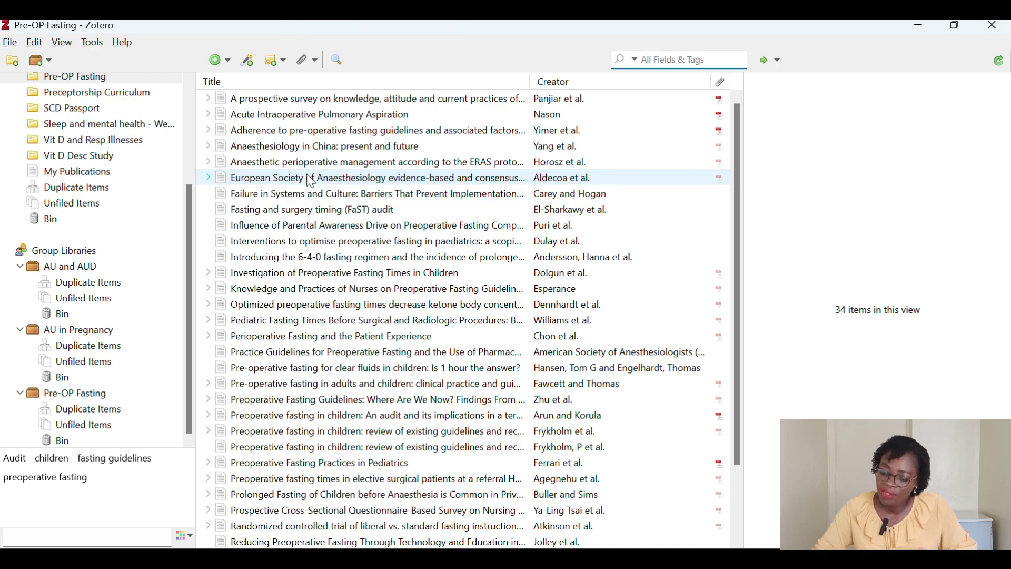
pyautogui.hotkey('ctrl', 'f')
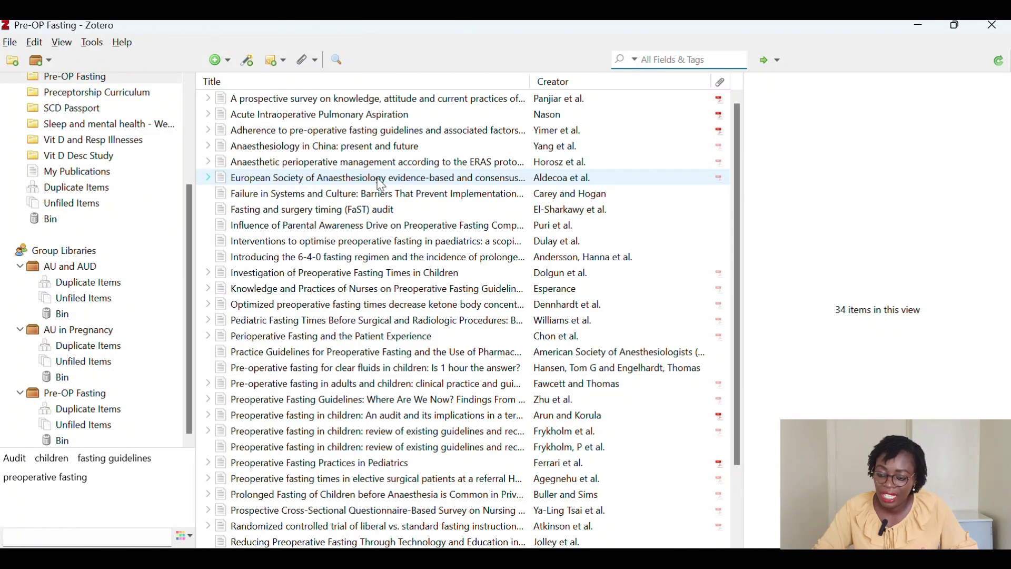
pyautogui.scroll(3, 55, 179)
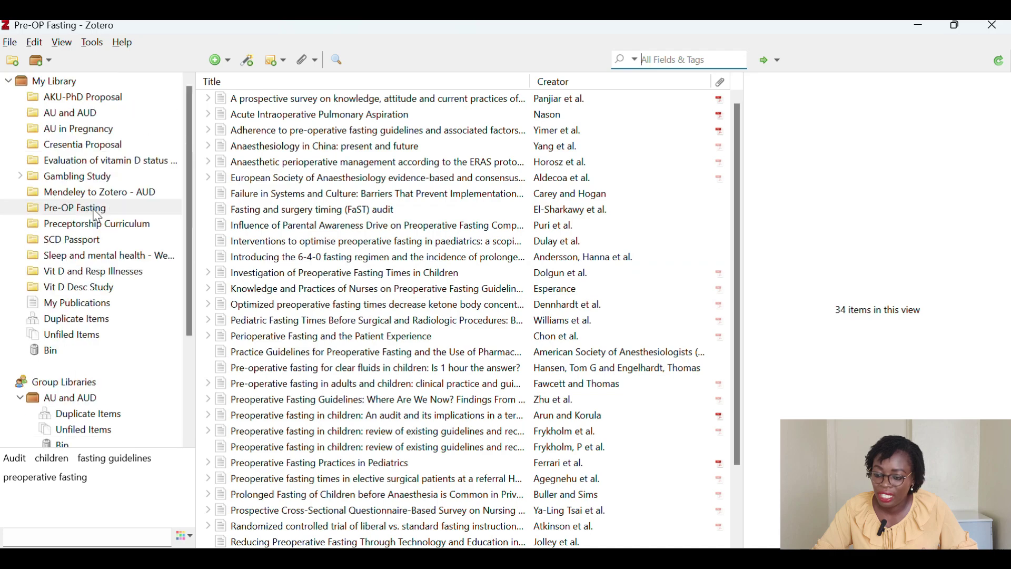
# View the AU and AUD and AKU-PhD Proposal collections, and inspect the PDF attached to "A renewed agenda for global mental health".
pyautogui.click(71, 117)
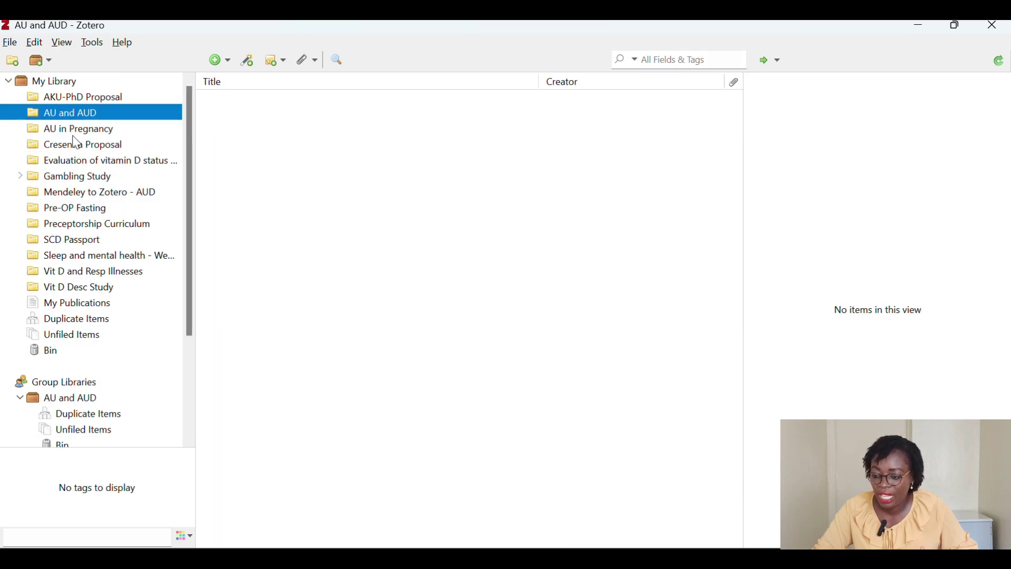
pyautogui.click(68, 99)
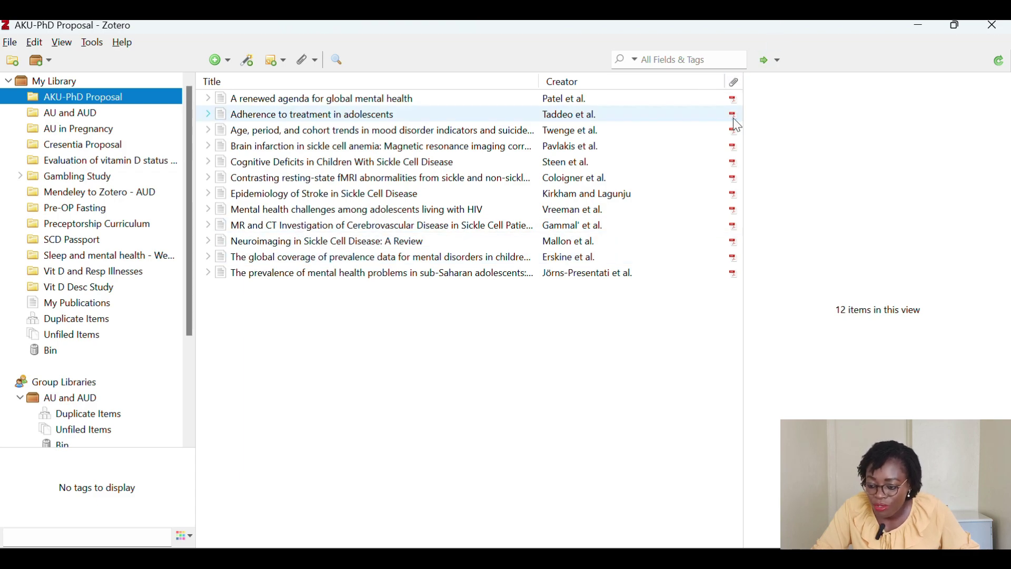
pyautogui.click(210, 99)
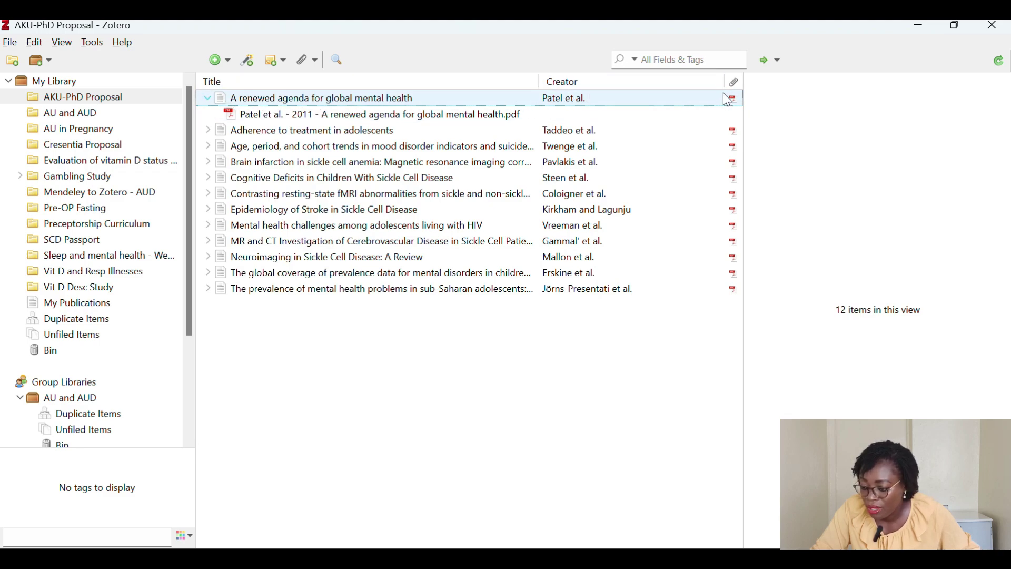
pyautogui.click(433, 116)
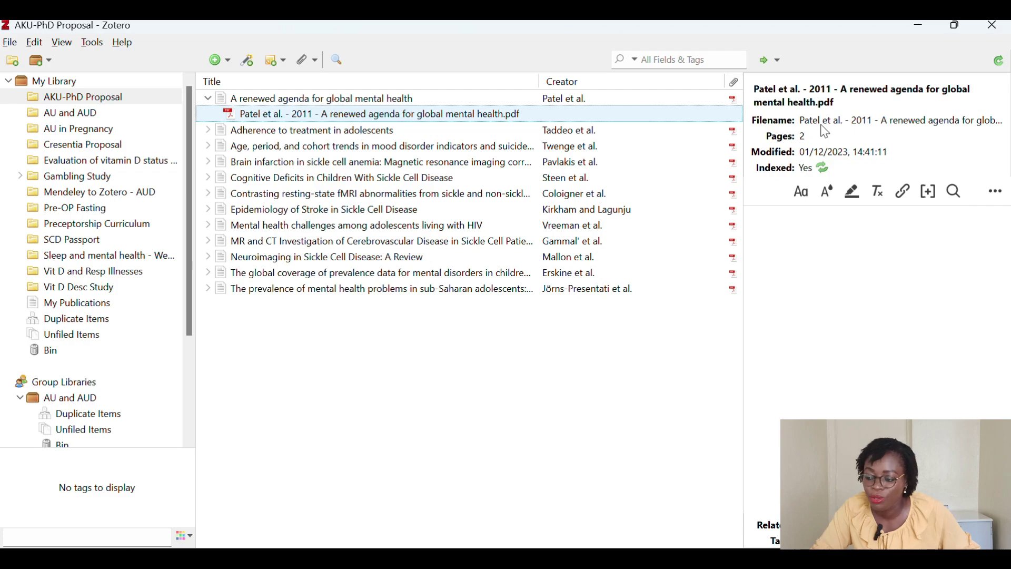
# Open the PDF attached to "A renewed agenda for global mental health" and look through its two pages.
pyautogui.click(818, 98)
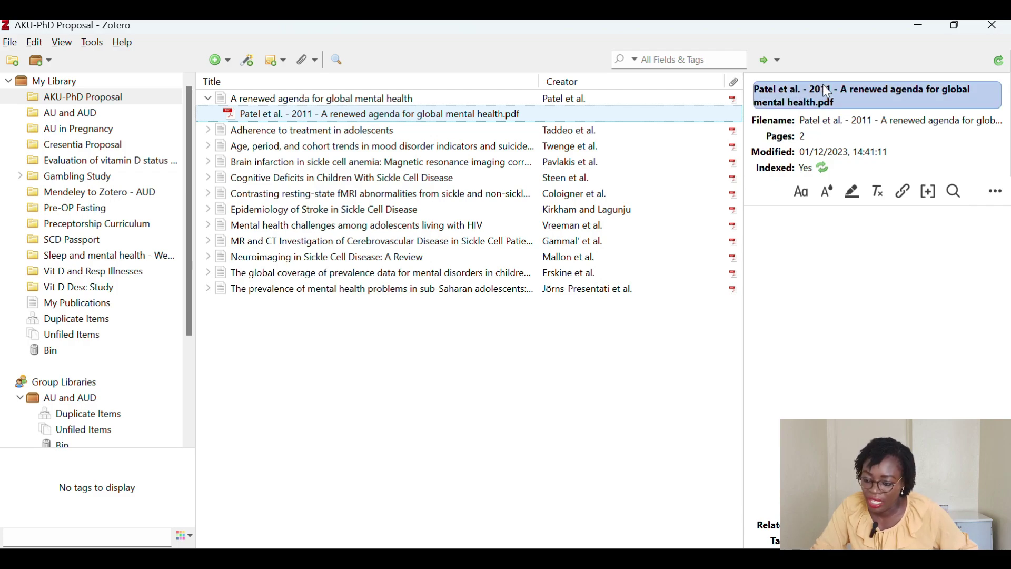
pyautogui.press('Escape')
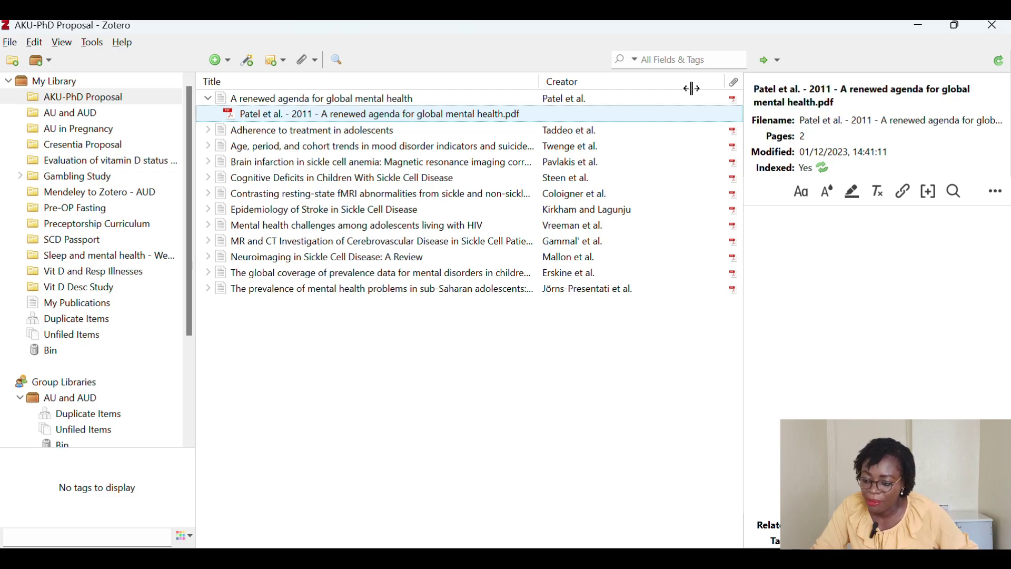
pyautogui.doubleClick(294, 115)
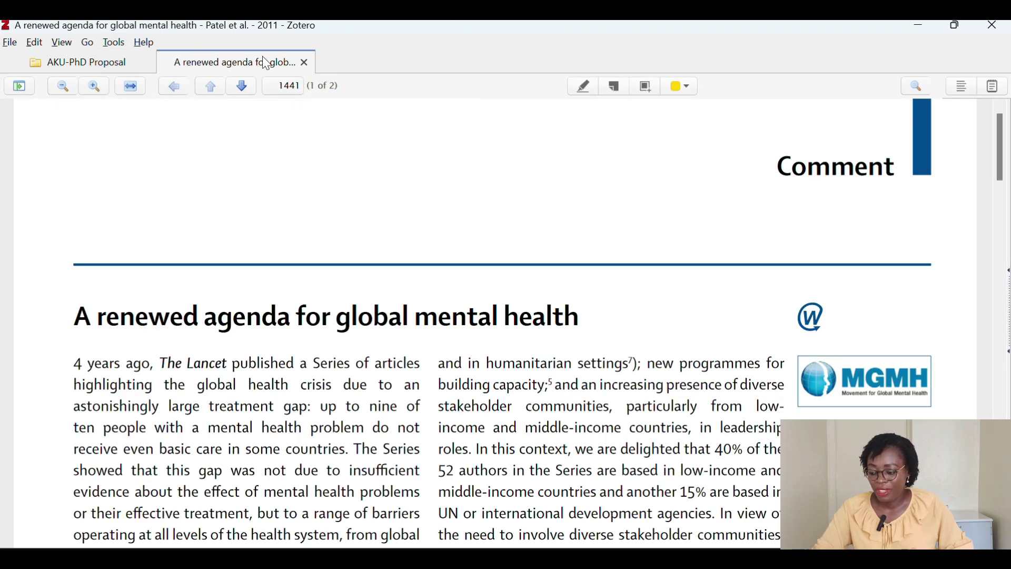
pyautogui.scroll(-3, 271, 300)
pyautogui.scroll(-20, 275, 304)
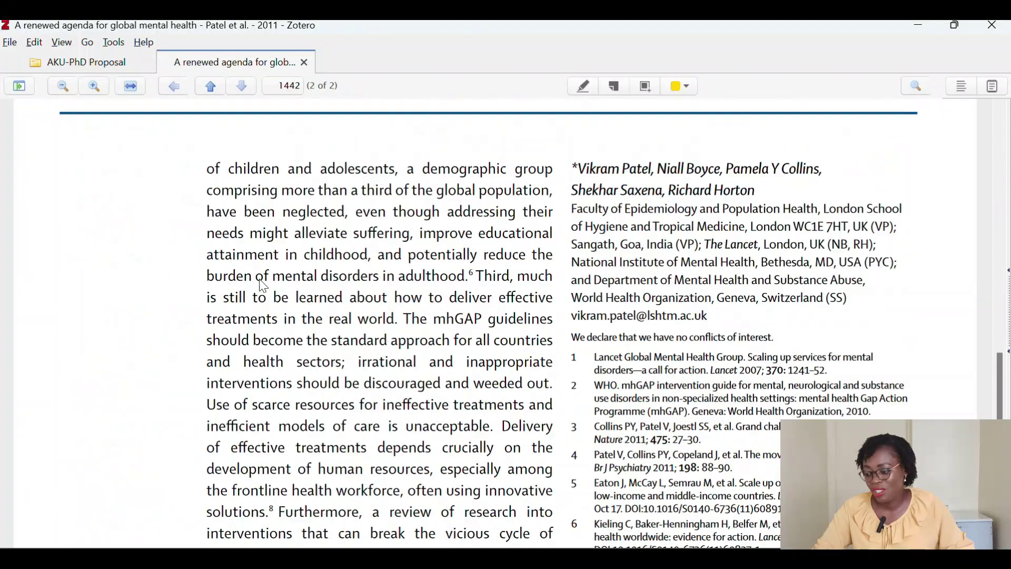
pyautogui.scroll(20, 267, 285)
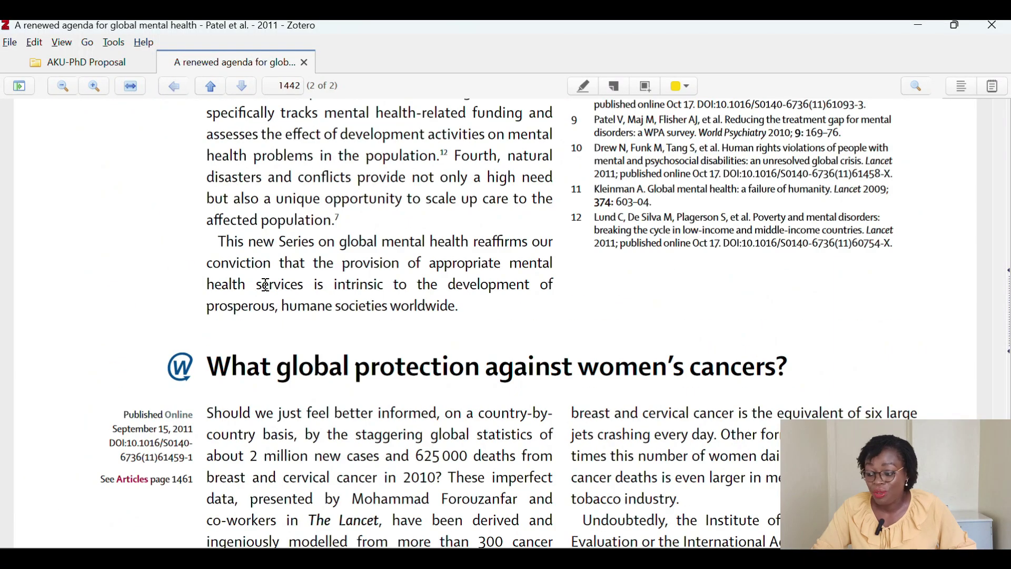
pyautogui.scroll(8, 267, 285)
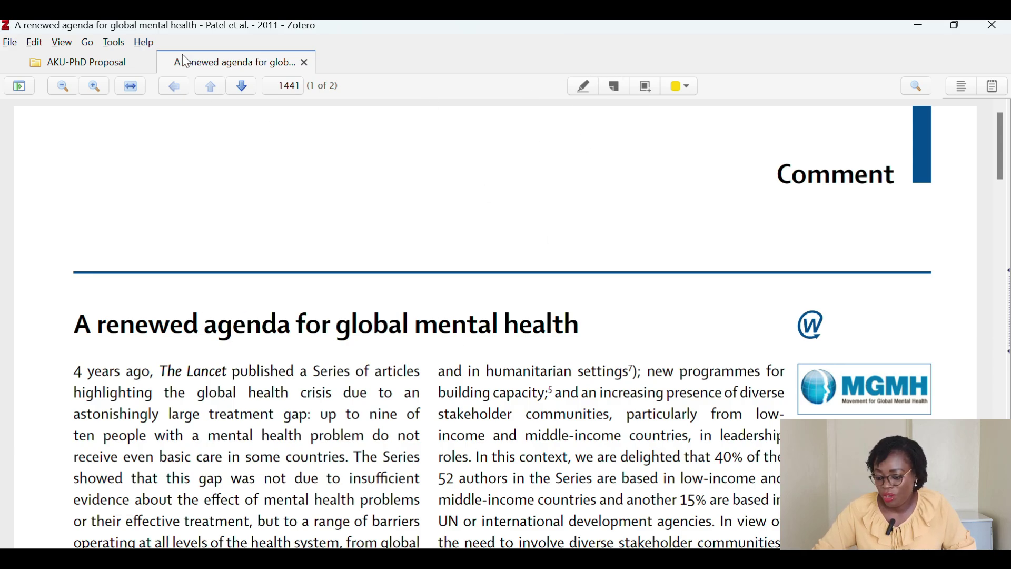
# Return to the AKU-PhD Proposal collection and open the Zotero web form for creating a new group library.
pyautogui.click(80, 67)
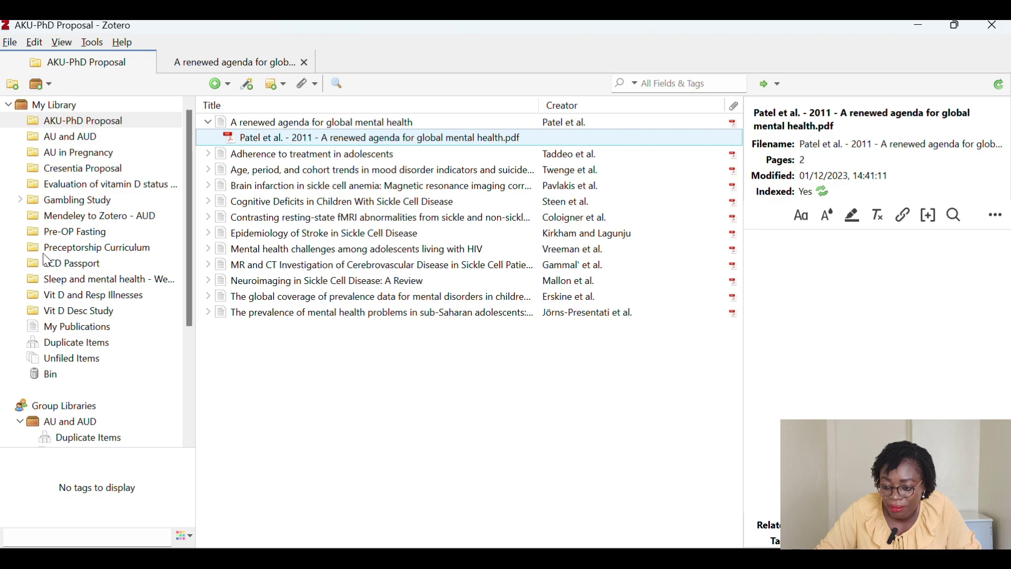
pyautogui.click(43, 90)
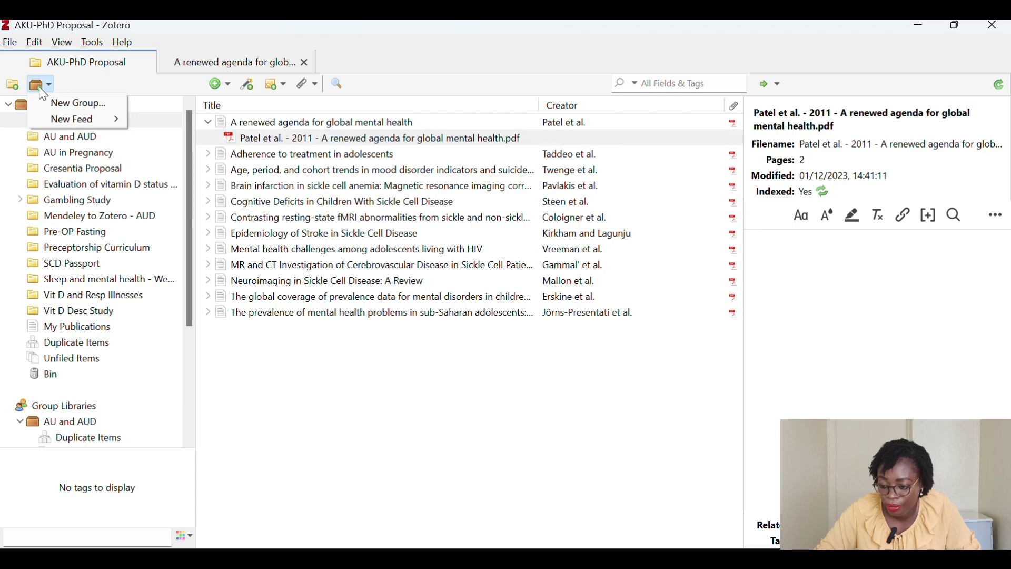
pyautogui.click(72, 105)
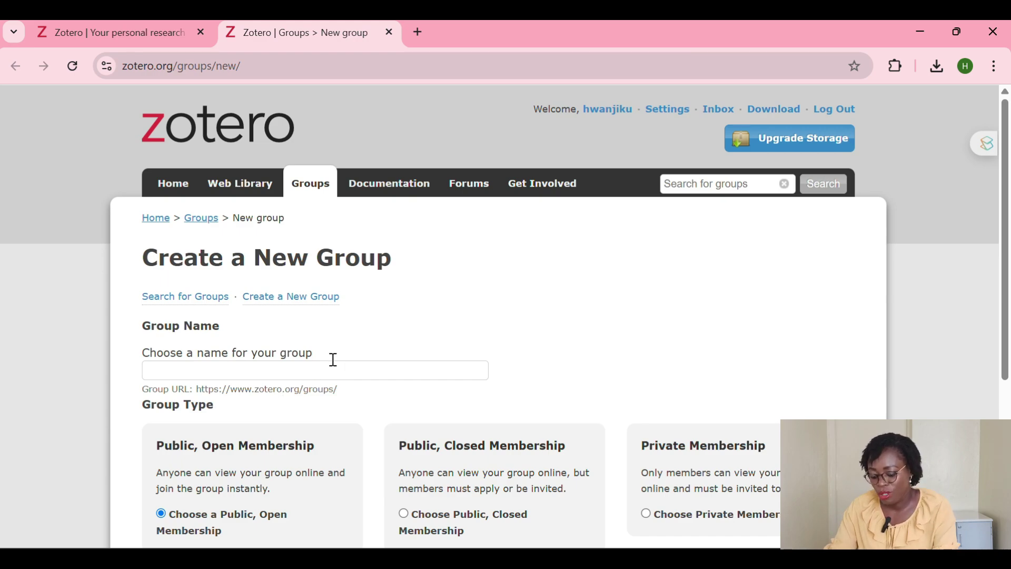
# Try to create a group named "Zotero Tutorial 2025" with Public, Open Membership.
pyautogui.click(264, 369)
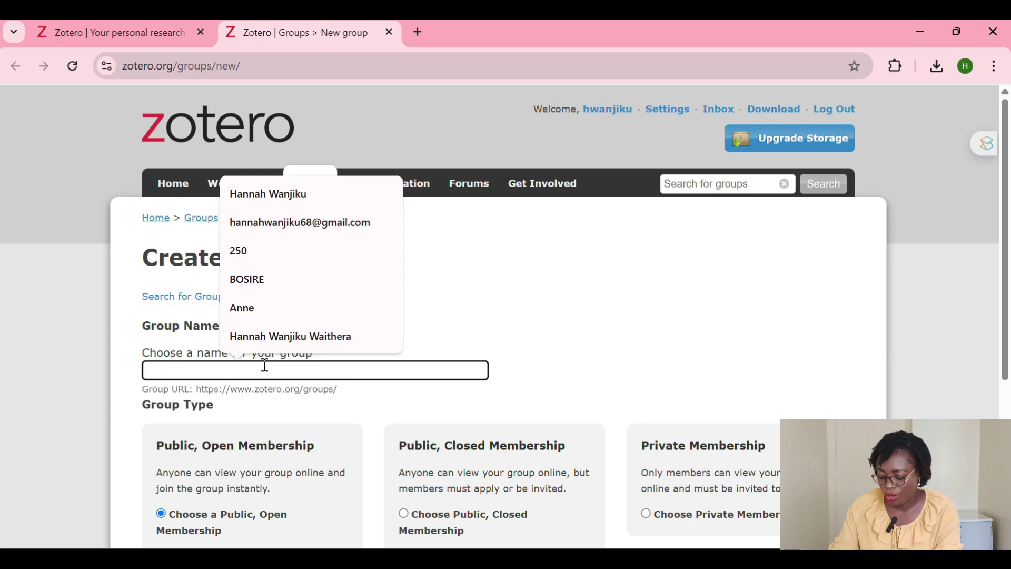
pyautogui.write('Zotero T')
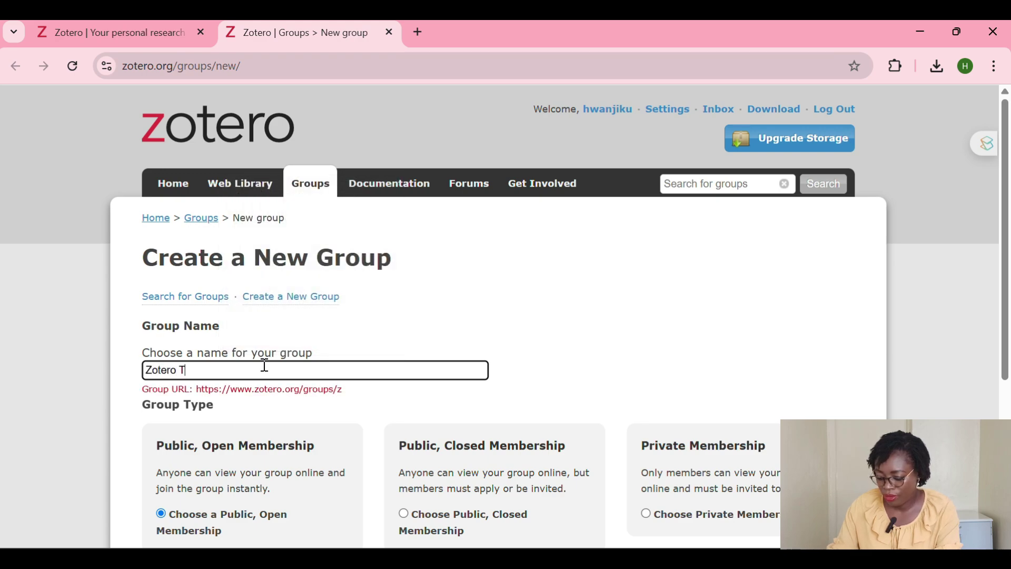
pyautogui.write('utori')
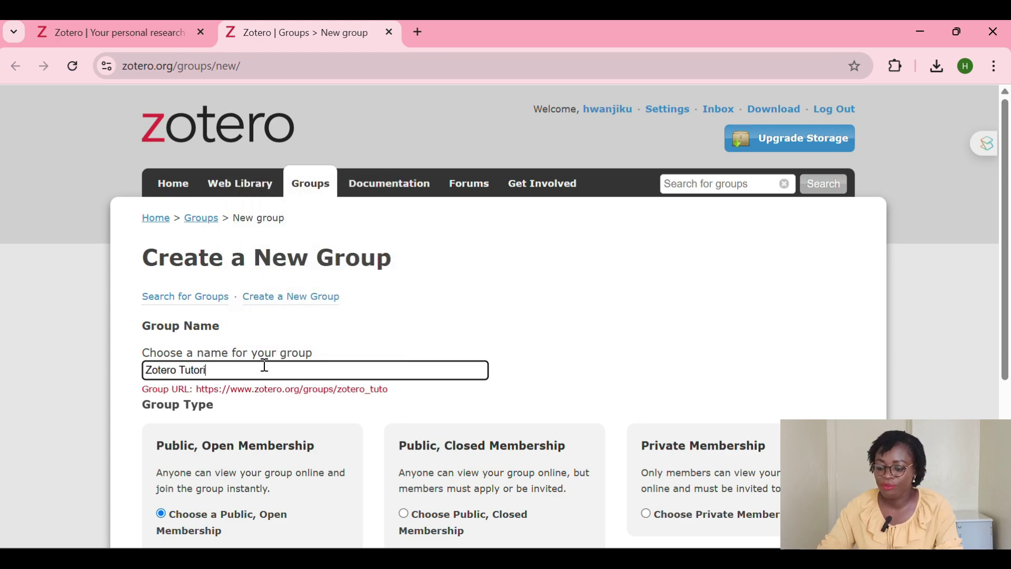
pyautogui.write('al 2025')
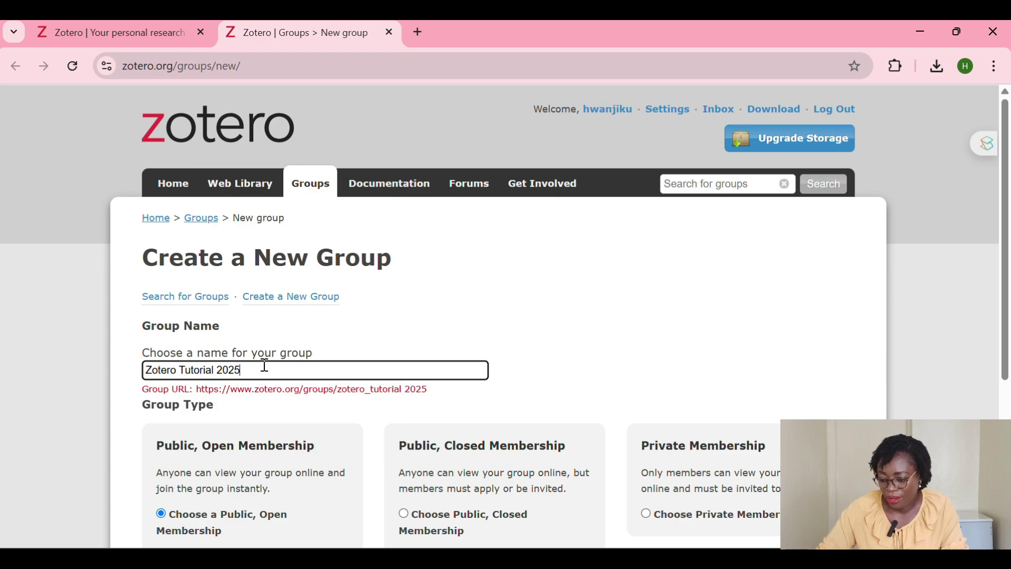
pyautogui.scroll(-3, 323, 422)
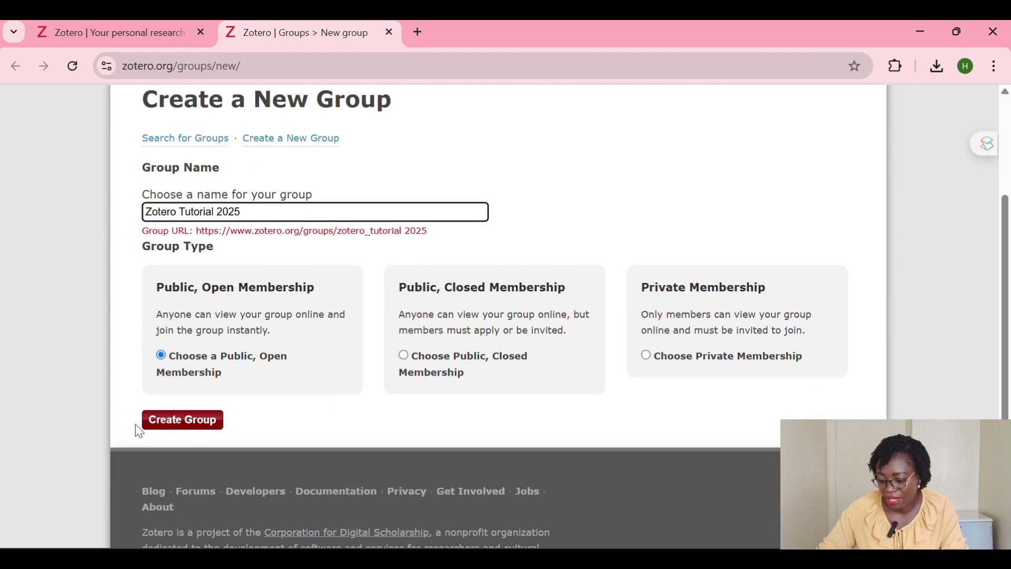
pyautogui.click(191, 421)
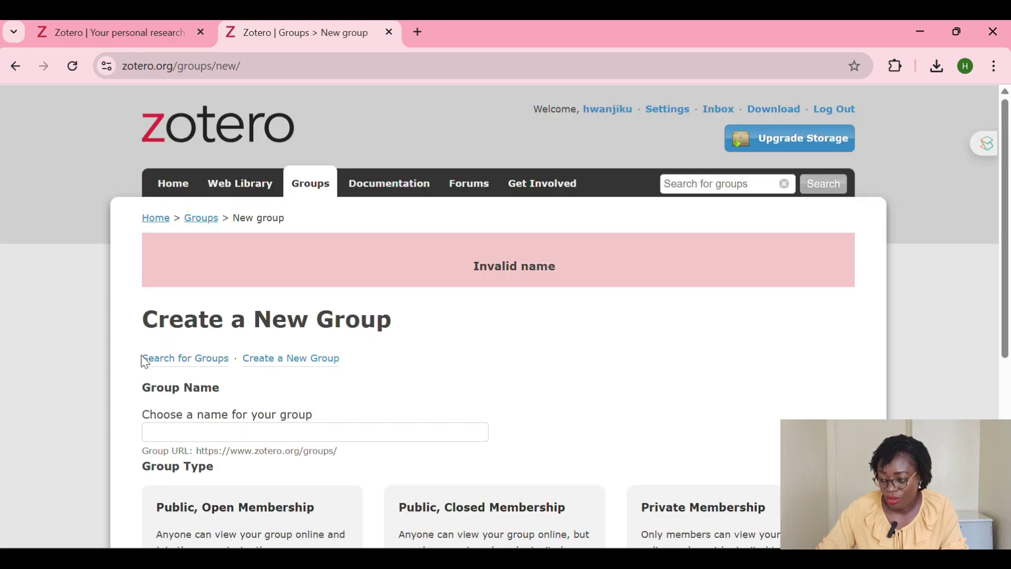
pyautogui.scroll(-5, 223, 381)
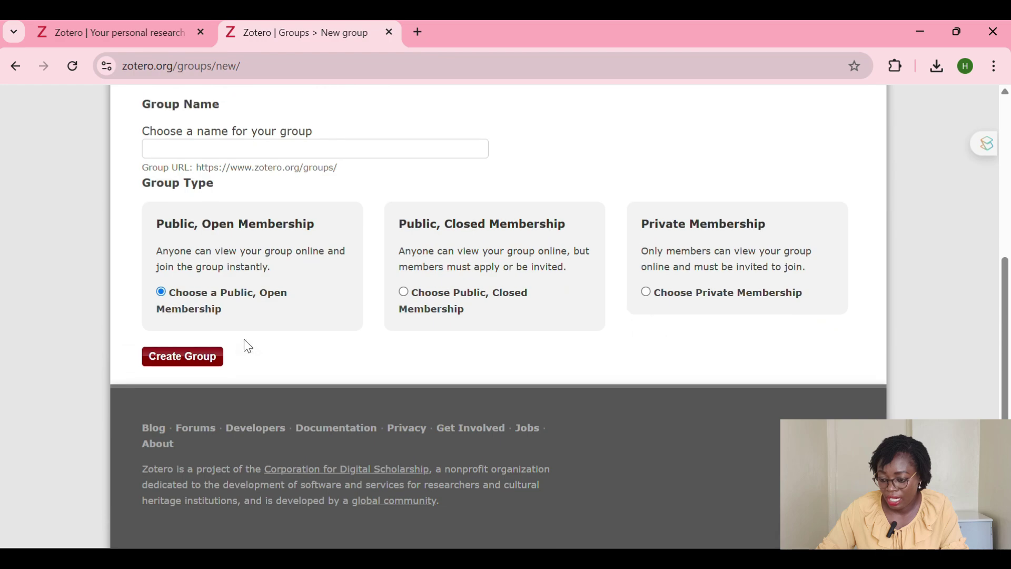
pyautogui.scroll(5, 248, 346)
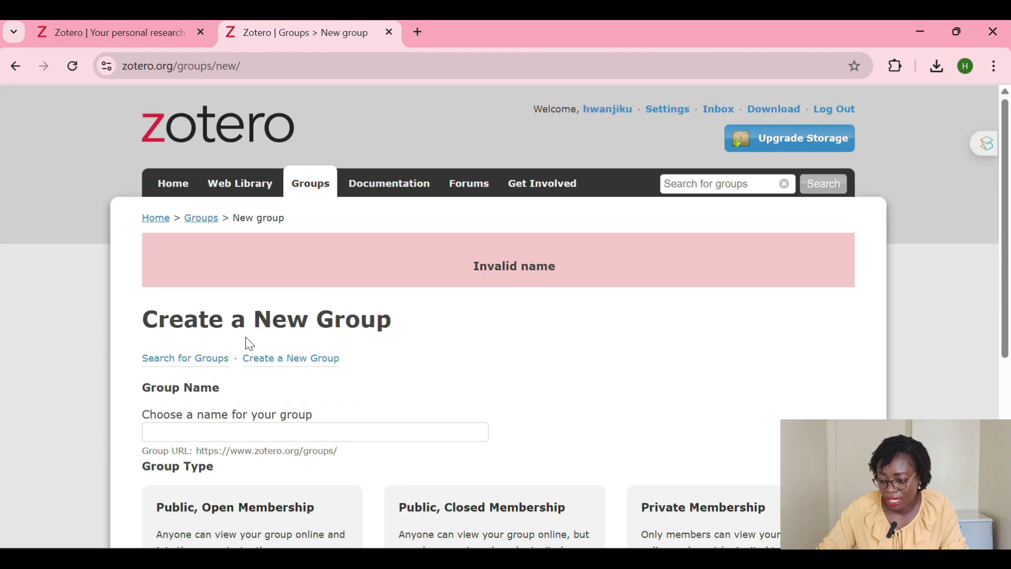
# Switch back to the Zotero desktop app, sync the libraries, and check the Group Libraries for the new group.
pyautogui.click(156, 37)
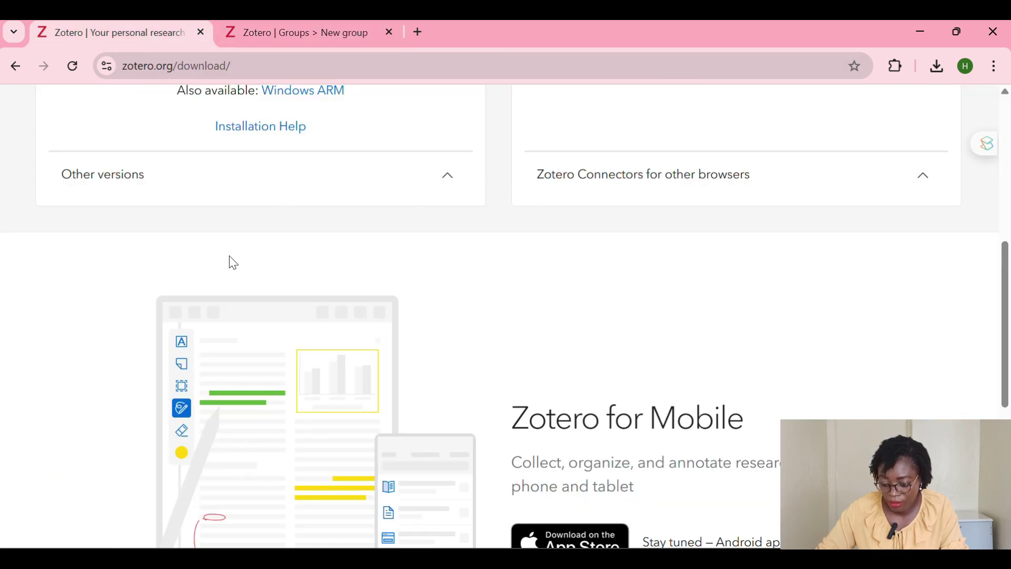
pyautogui.hotkey('alt', 'Tab')
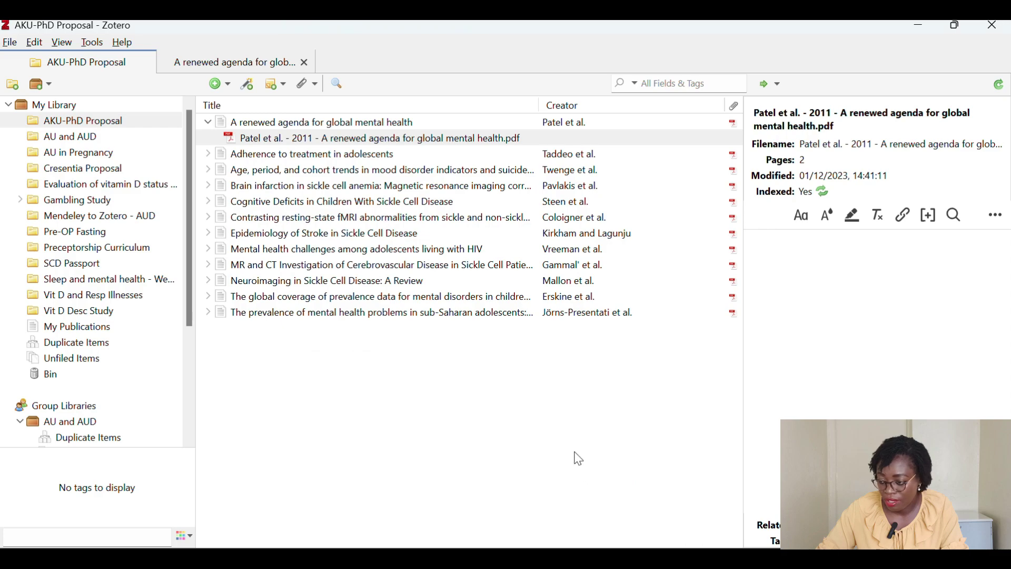
pyautogui.scroll(-3, 96, 385)
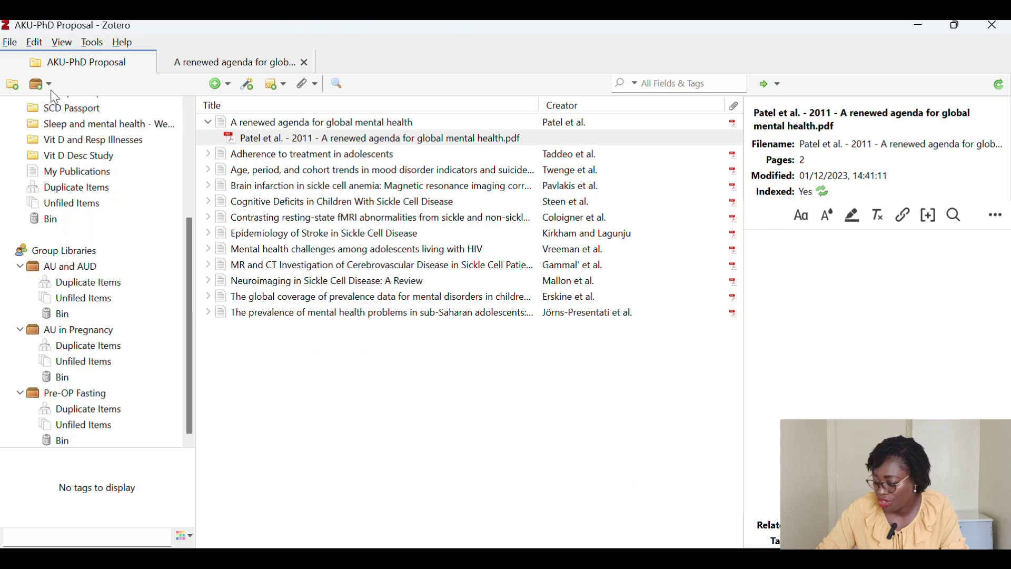
pyautogui.click(1004, 90)
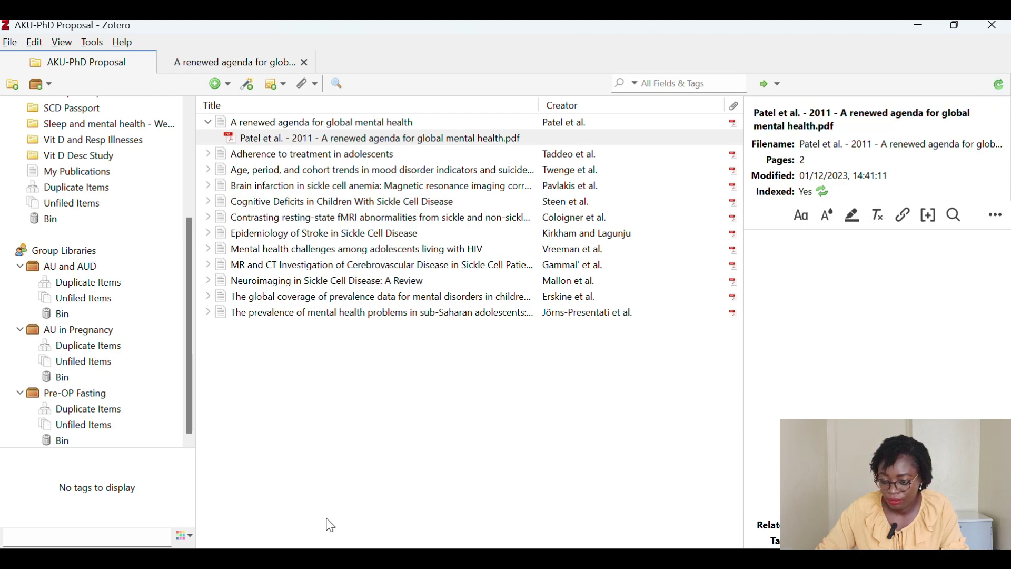
pyautogui.scroll(5, 109, 379)
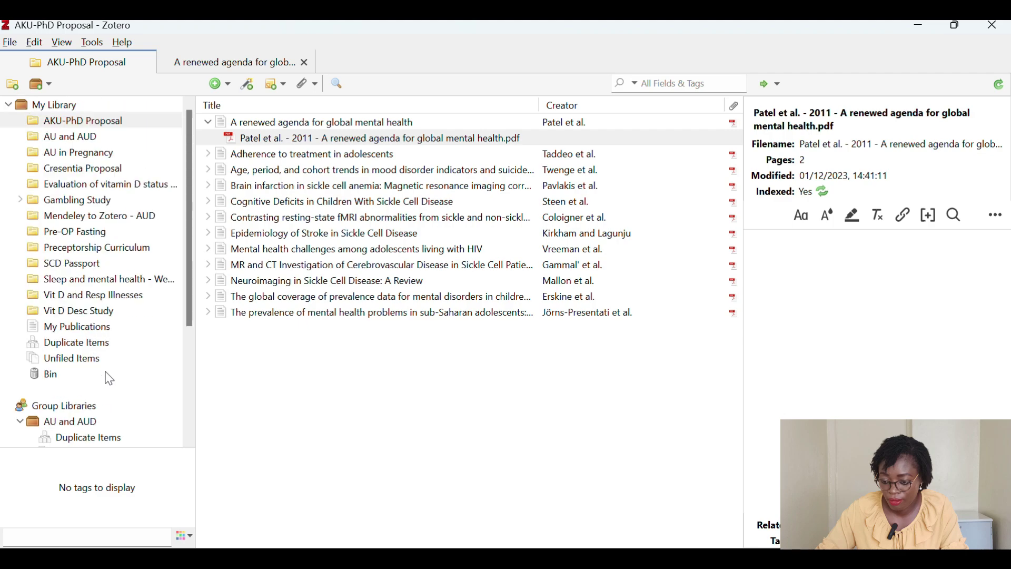
pyautogui.scroll(-5, 109, 380)
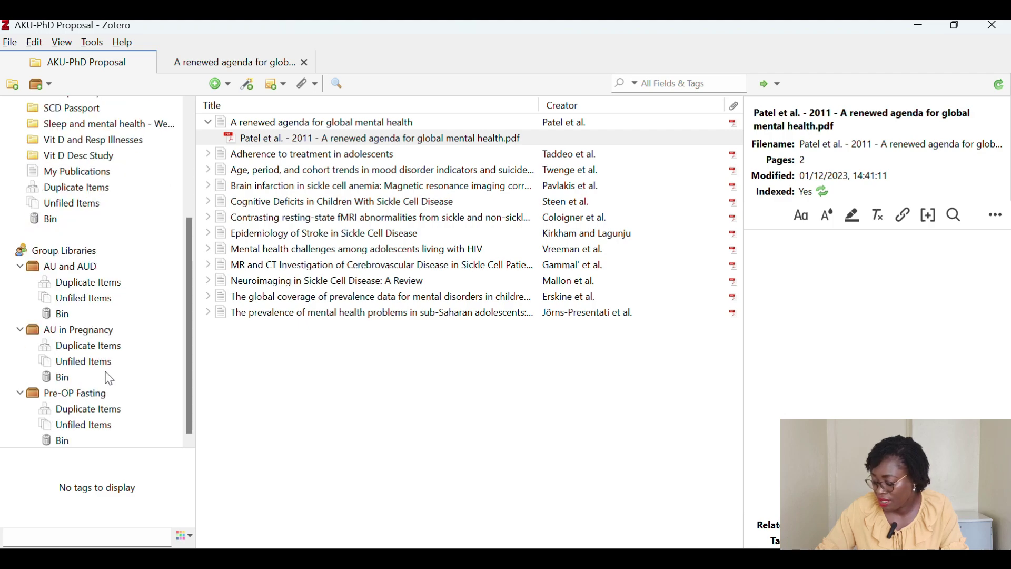
pyautogui.scroll(5, 109, 379)
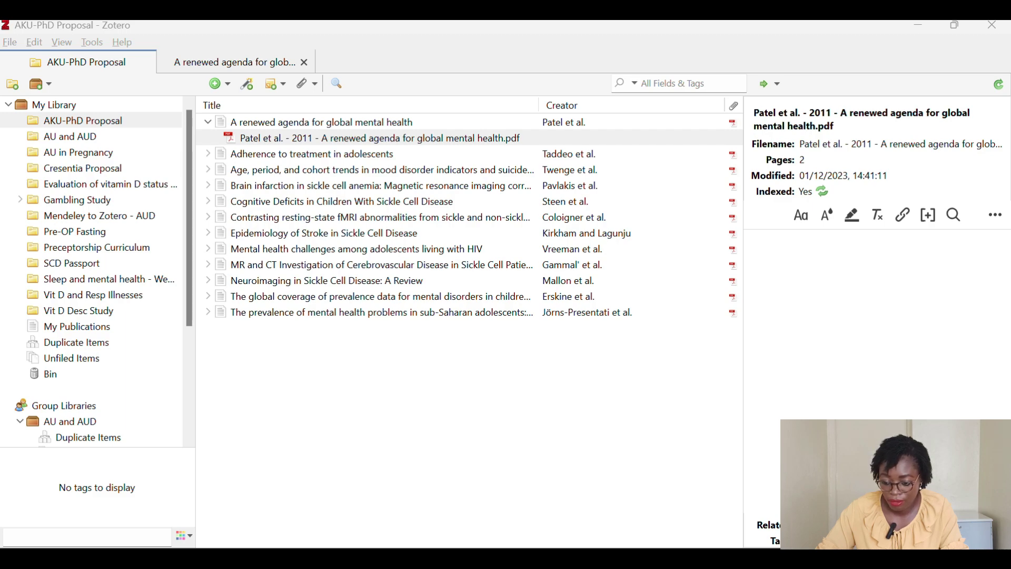
pyautogui.scroll(-3, 15, 345)
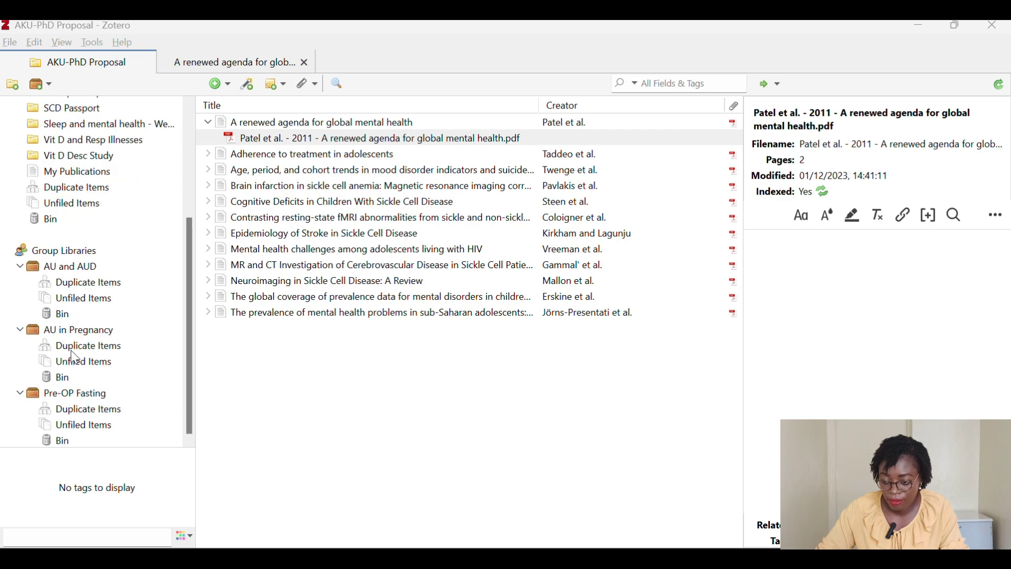
pyautogui.scroll(3, 76, 407)
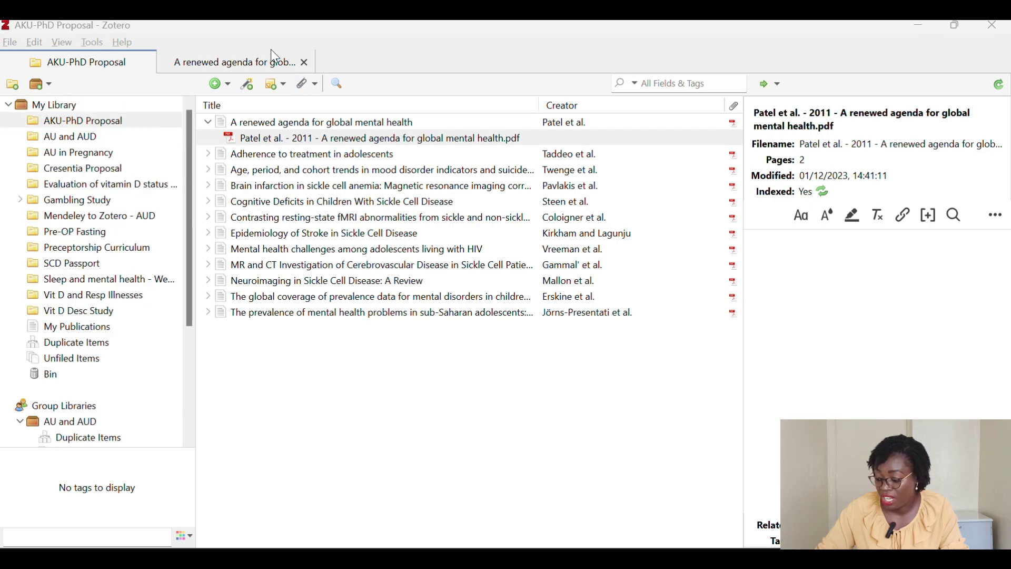
# Switch to the New group page in Chrome, reload it with the form resubmitted, and review the group form.
pyautogui.moveTo(604, 558)
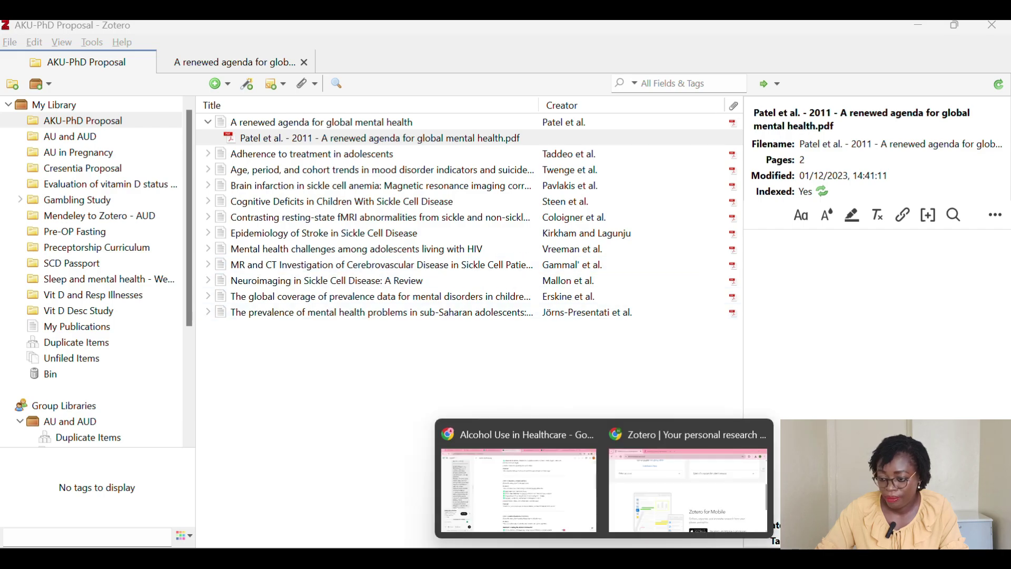
pyautogui.click(685, 492)
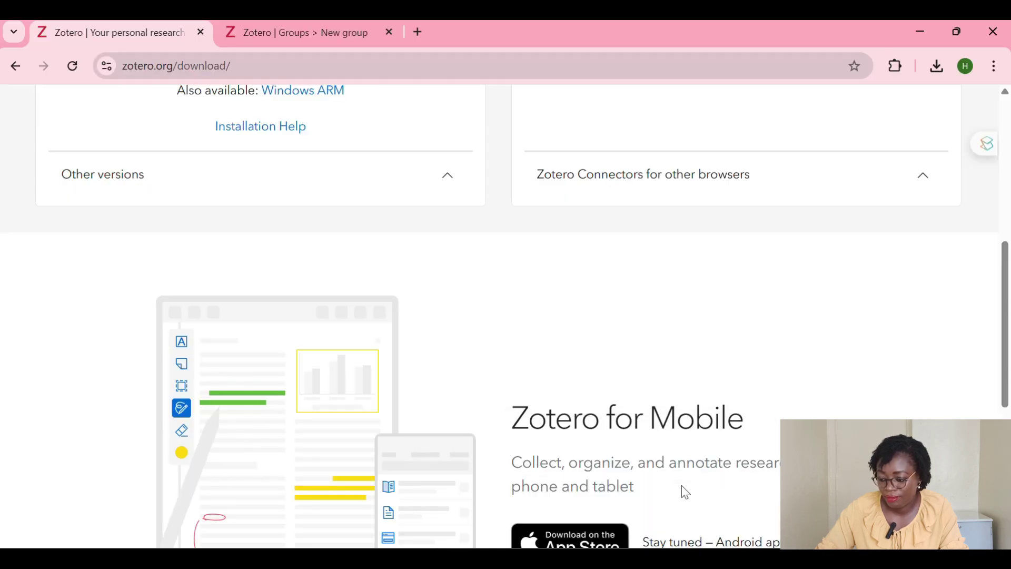
pyautogui.click(311, 33)
pyautogui.scroll(-5, 275, 361)
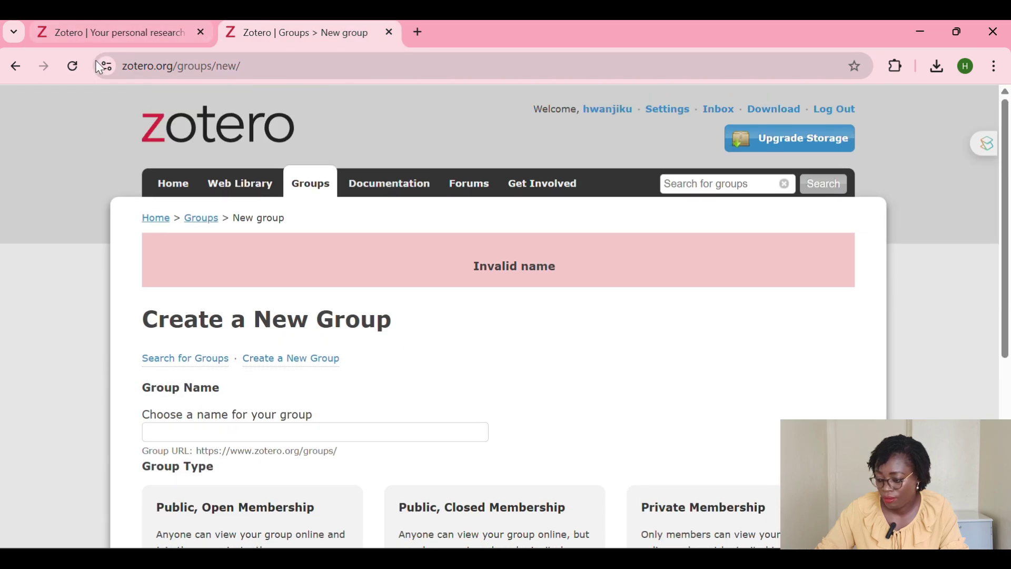
pyautogui.click(74, 67)
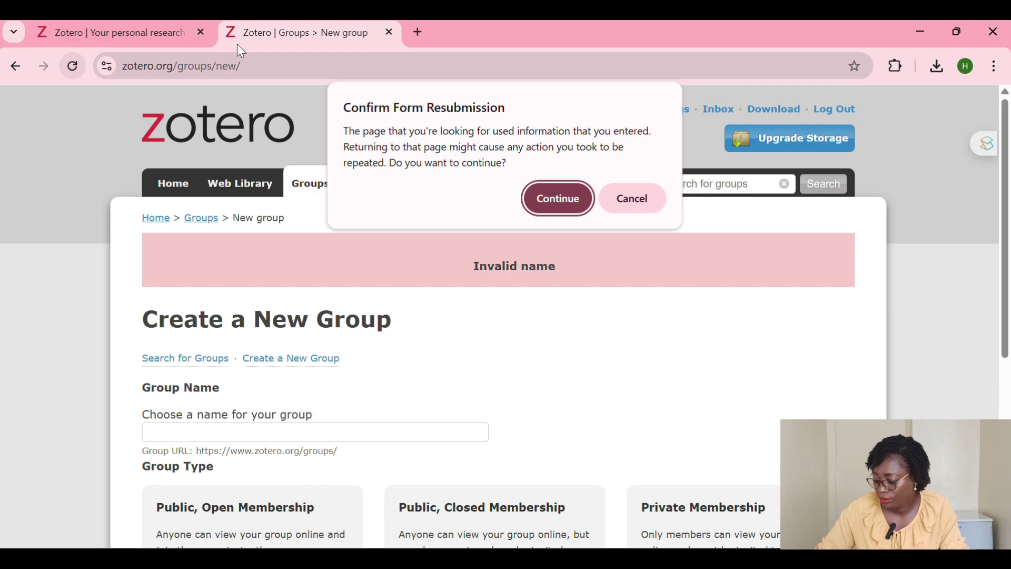
pyautogui.click(550, 204)
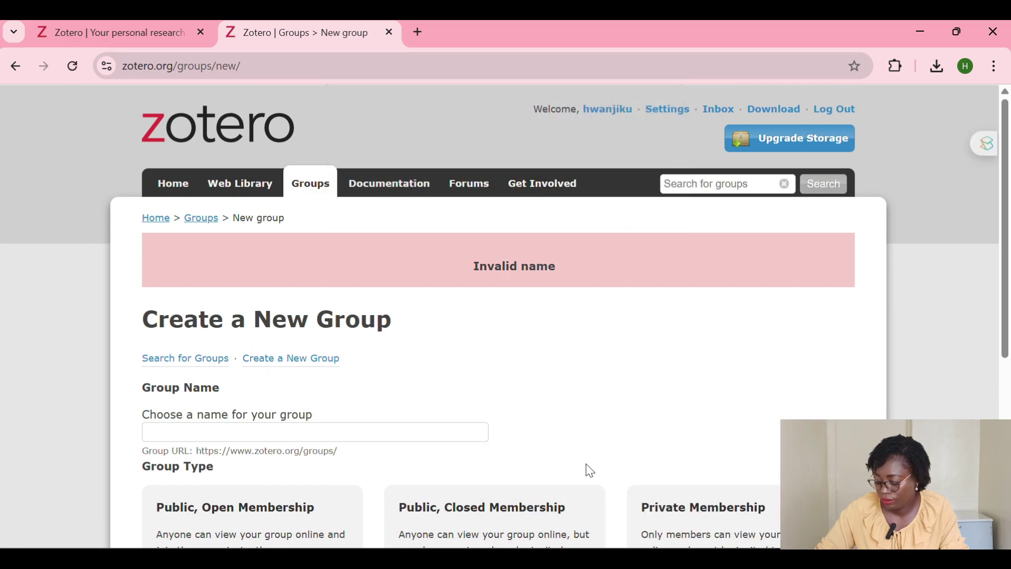
pyautogui.scroll(-5, 590, 470)
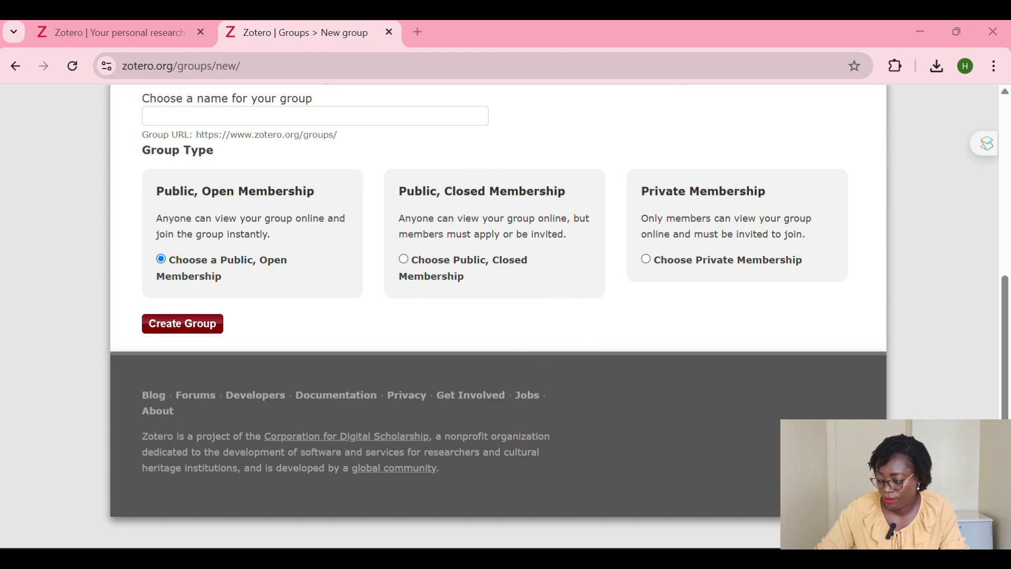
# Switch back to the Zotero desktop app and look through the collections and Group Libraries again.
pyautogui.click(700, 559)
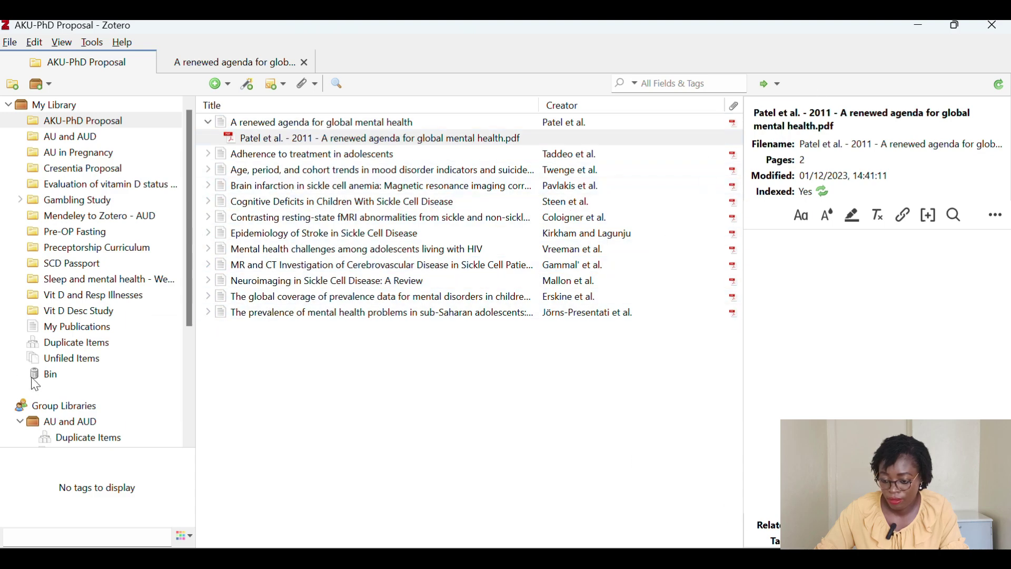
pyautogui.scroll(-3, 59, 380)
pyautogui.scroll(3, 66, 406)
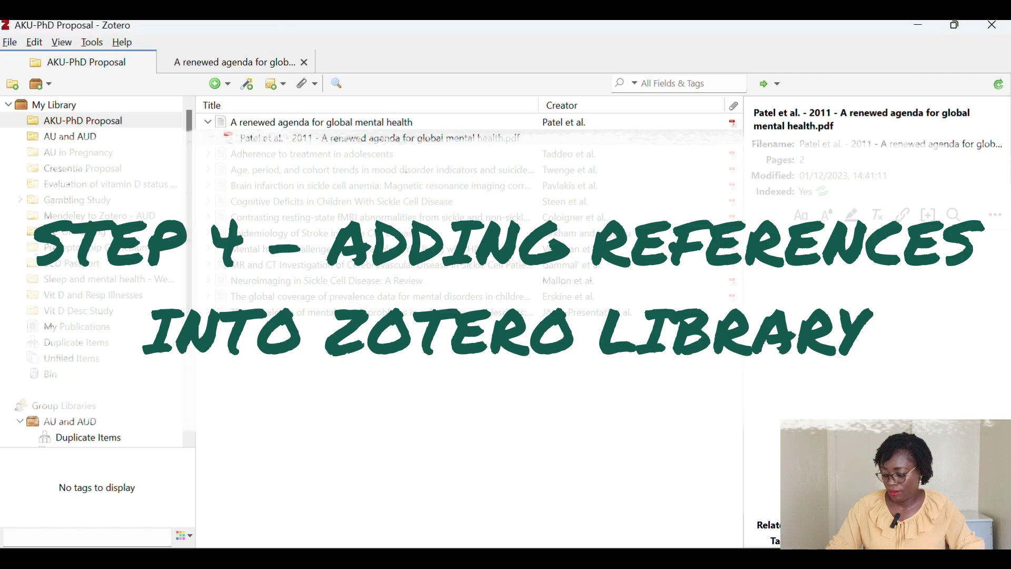
pyautogui.click(770, 560)
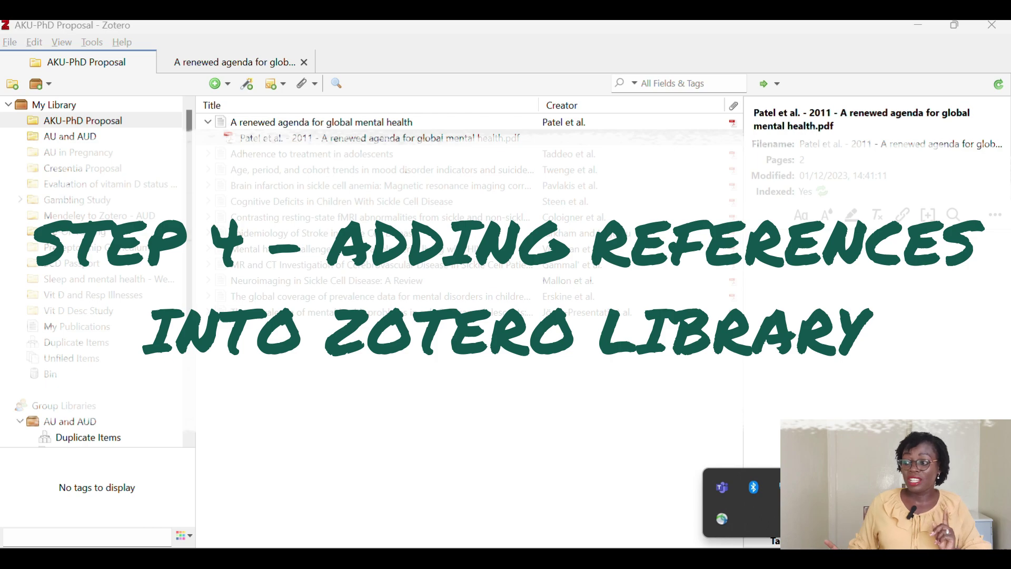
# Switch to the New group page in Chrome and try "Zotero Tutorial" as the group name.
pyautogui.click(769, 559)
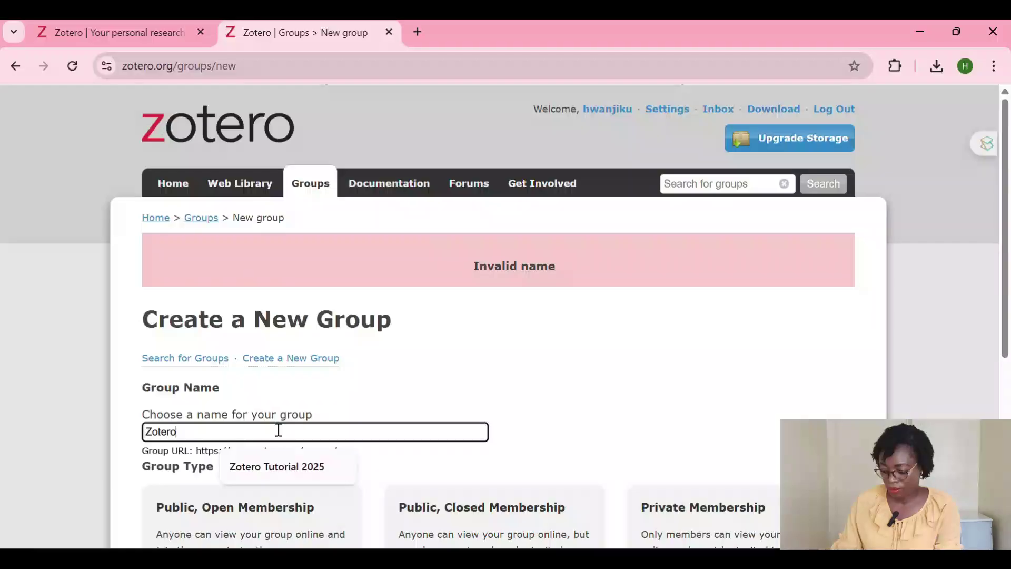
pyautogui.write('Tuto')
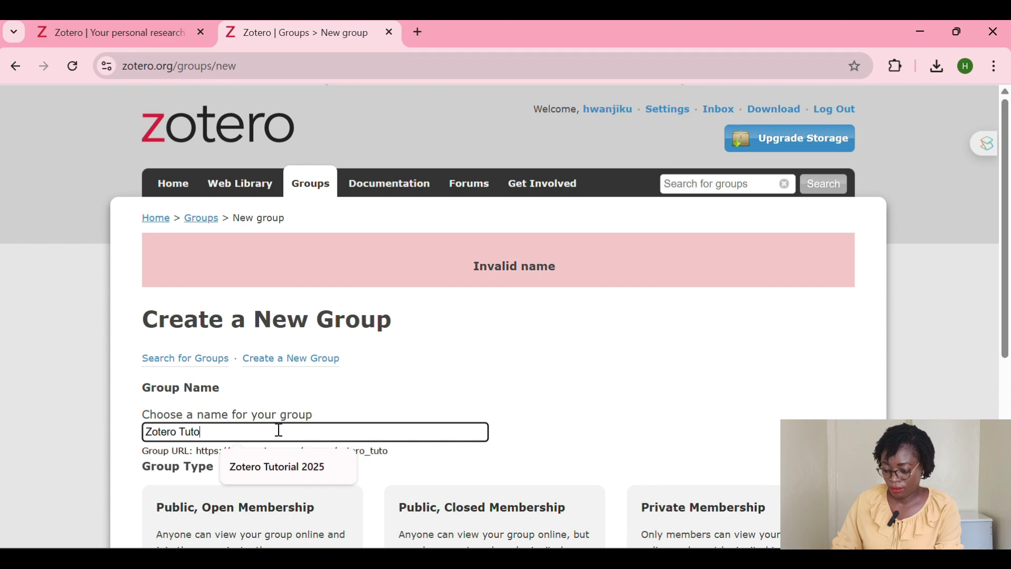
pyautogui.write('rial')
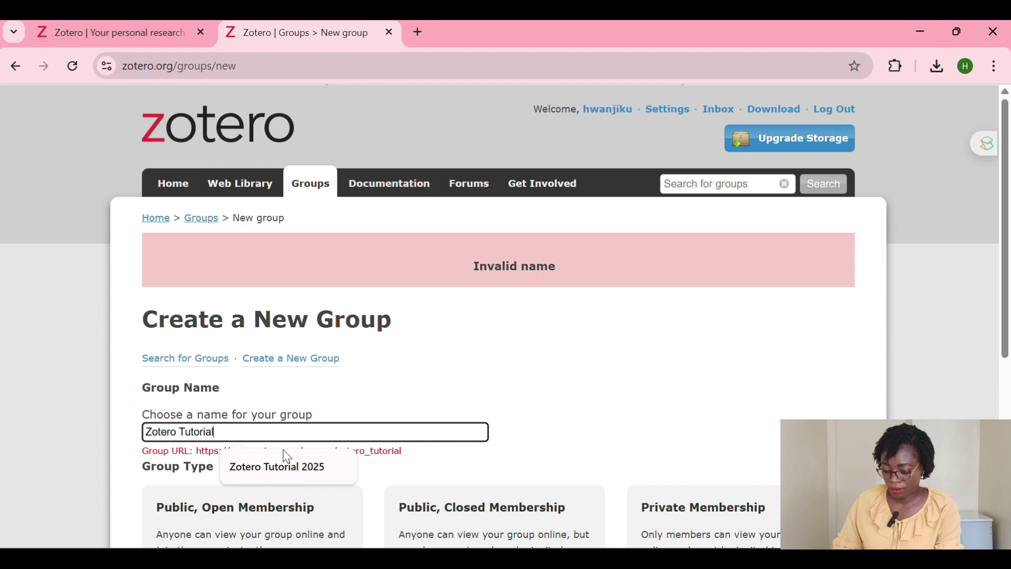
pyautogui.click(393, 388)
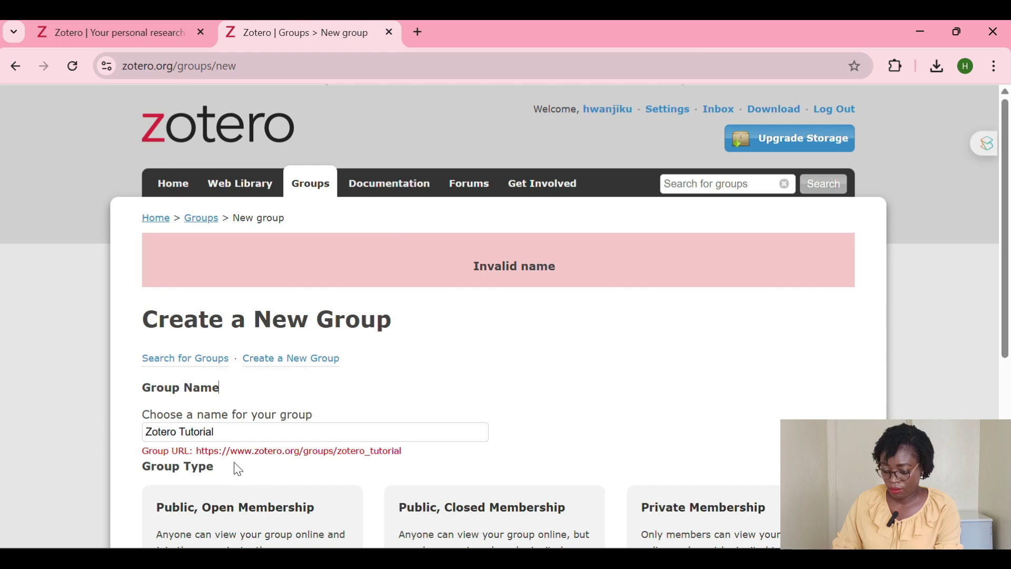
pyautogui.scroll(-3, 503, 290)
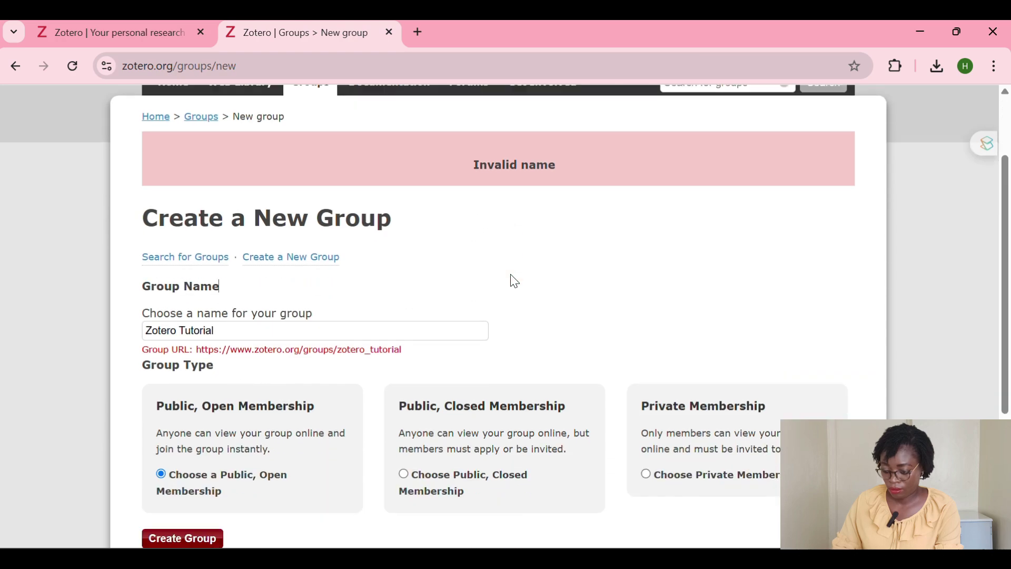
# Change the group name to "2025Tutorial" and create the group with Public, Open Membership.
pyautogui.click(245, 273)
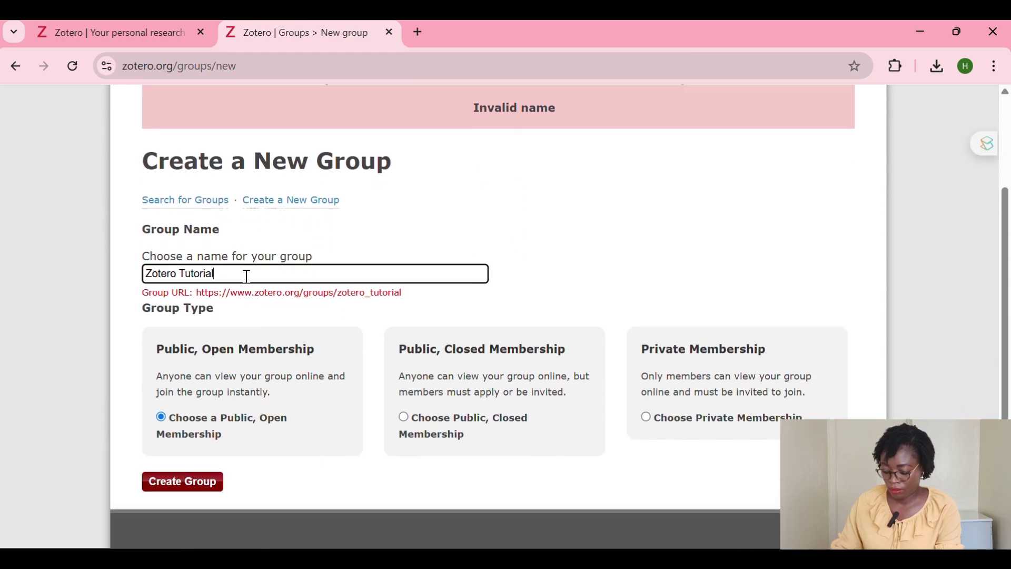
pyautogui.click(183, 275)
pyautogui.press('BackSpace')
pyautogui.press('BackSpace')
pyautogui.press('BackSpace')
pyautogui.press('BackSpace')
pyautogui.press('BackSpace')
pyautogui.press('BackSpace')
pyautogui.press('BackSpace')
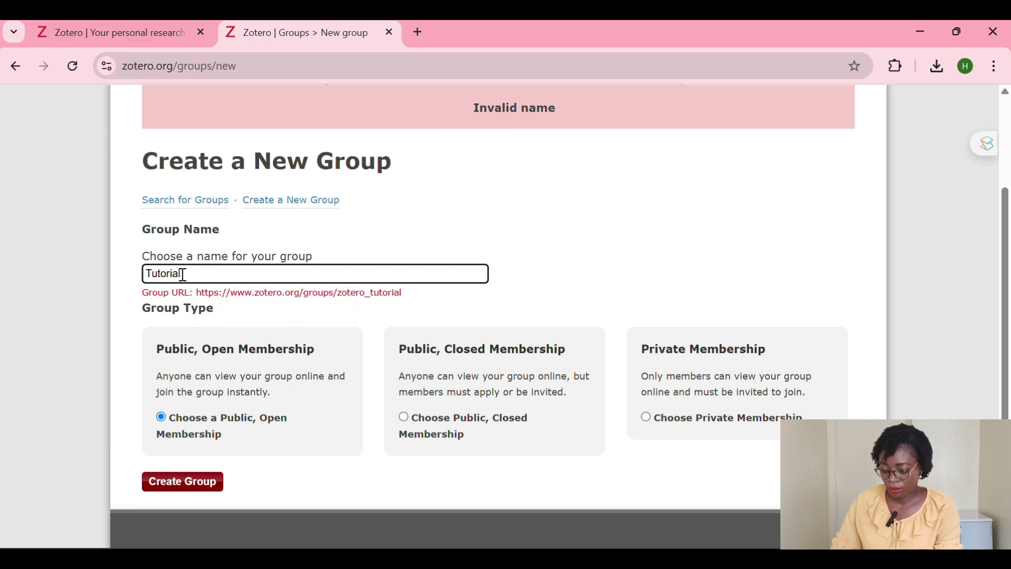
pyautogui.write('2025')
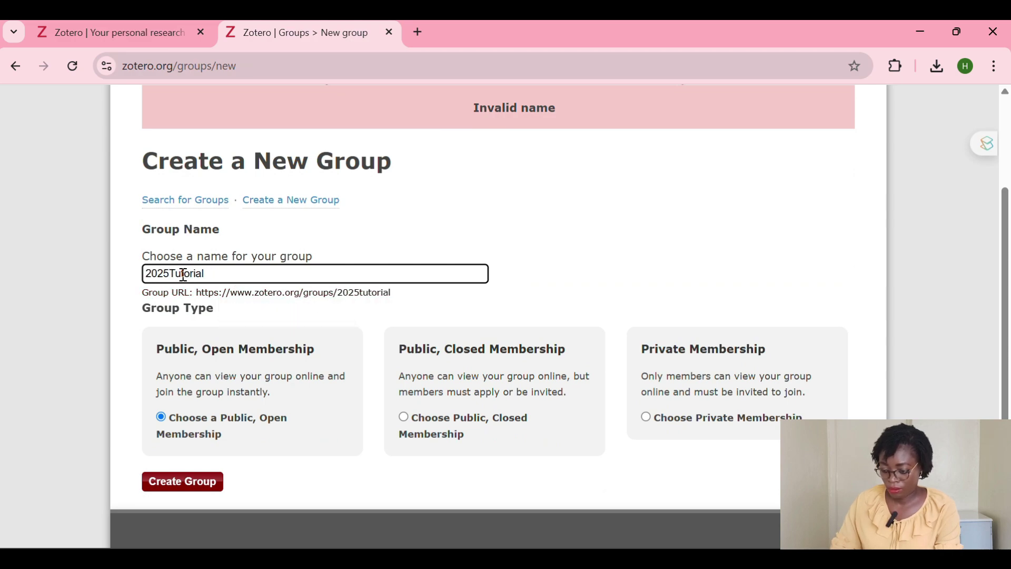
pyautogui.scroll(3, 366, 232)
pyautogui.scroll(-4, 213, 374)
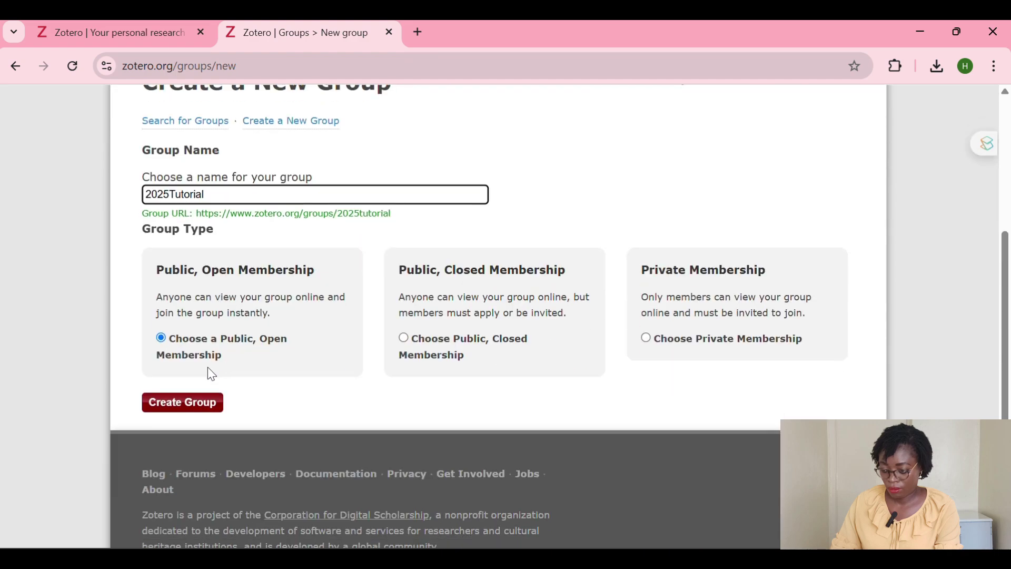
pyautogui.click(192, 405)
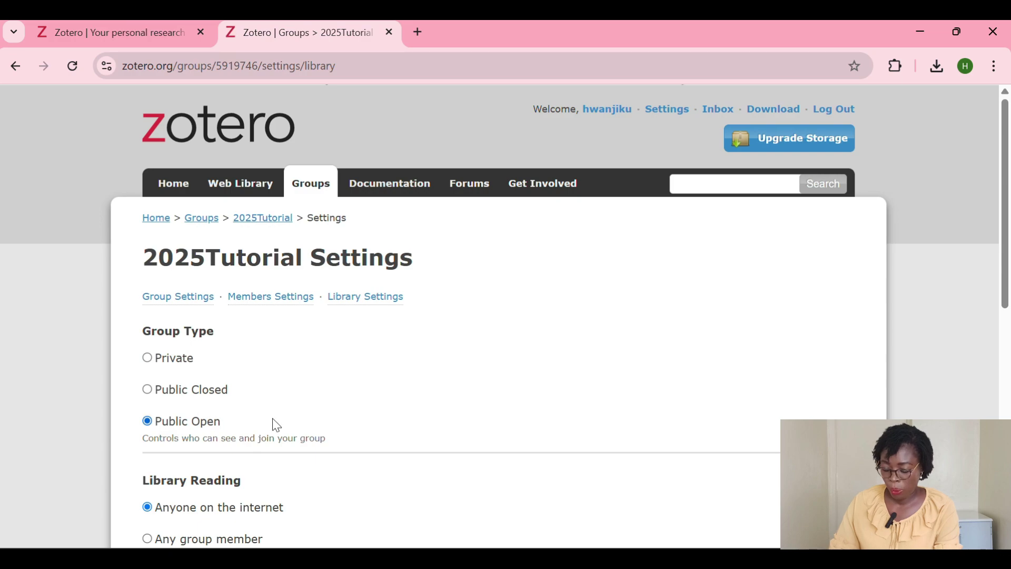
# Review the library settings of the 2025Tutorial group and save them with Public Open, reading by anyone on the internet and editing by any group members.
pyautogui.scroll(-3, 295, 405)
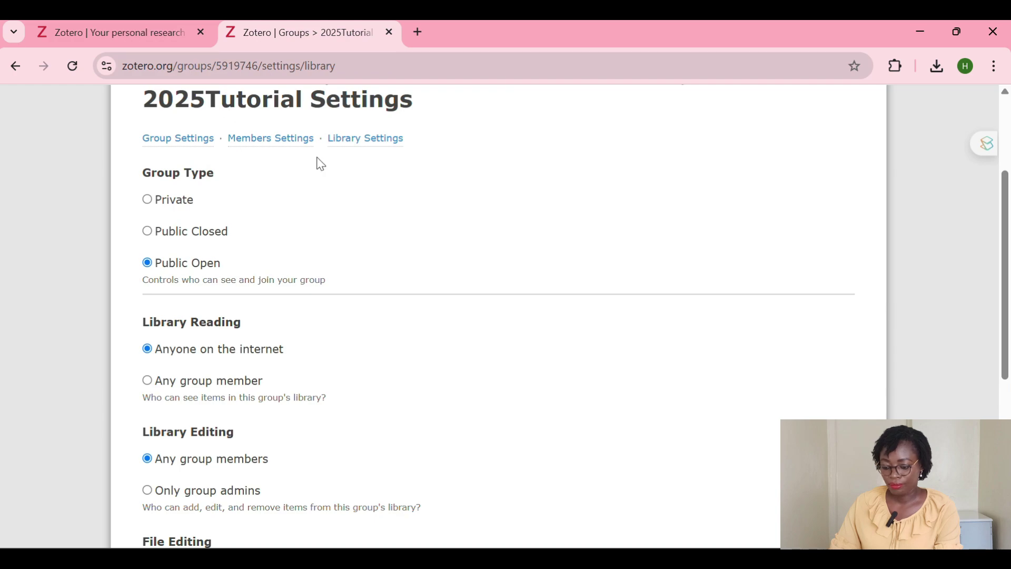
pyautogui.scroll(3, 320, 159)
pyautogui.scroll(-6, 273, 330)
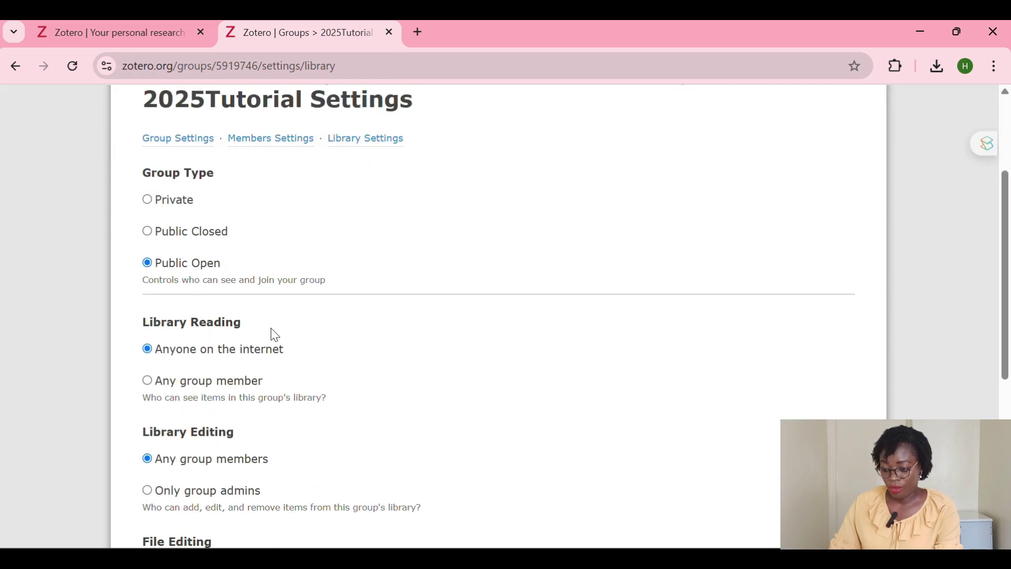
pyautogui.scroll(-3, 274, 337)
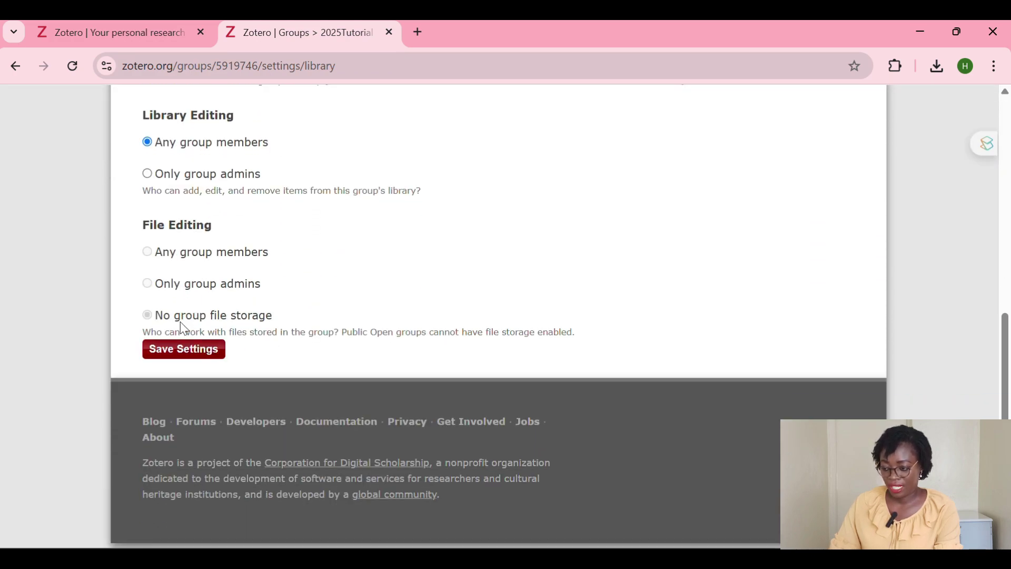
pyautogui.click(193, 359)
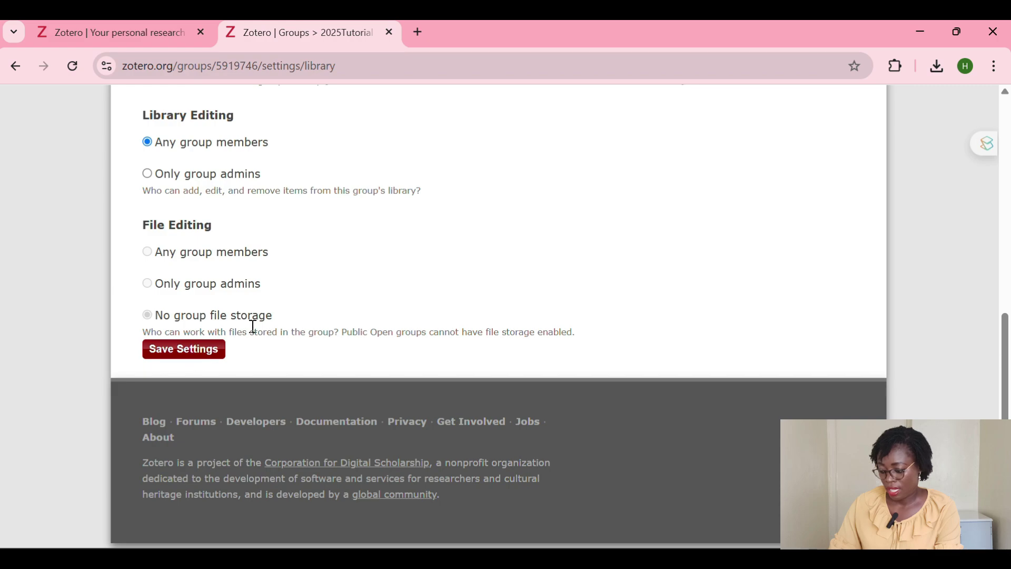
pyautogui.click(203, 352)
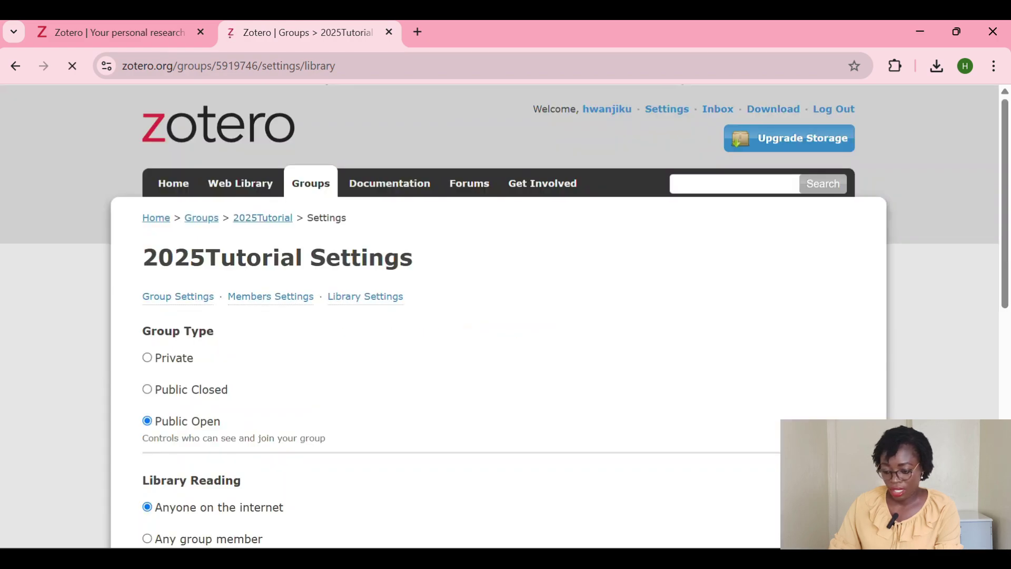
# Switch to the Zotero desktop app, select the 2025Tutorial group library, and start a new collection in it.
pyautogui.moveTo(704, 558)
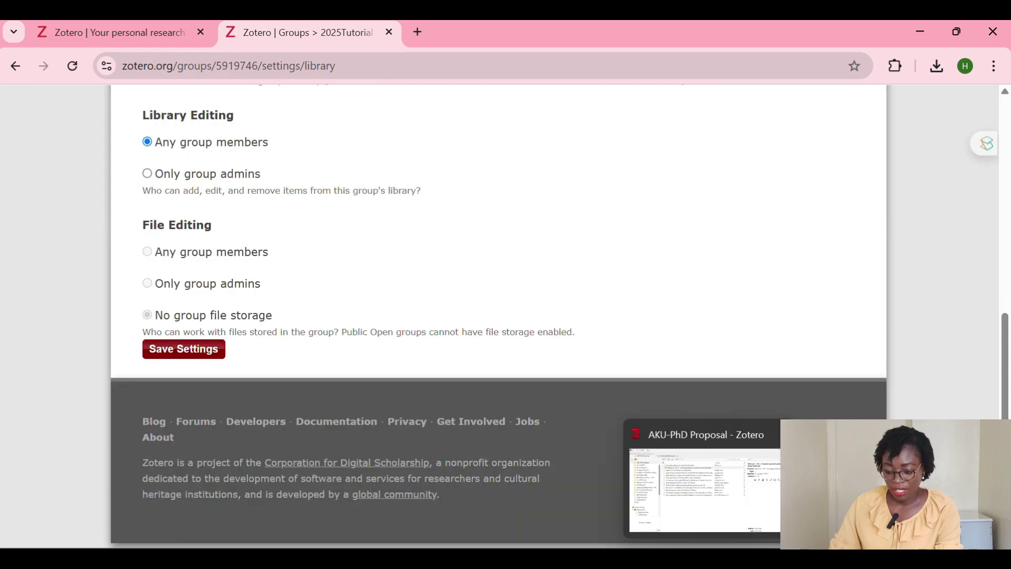
pyautogui.click(704, 484)
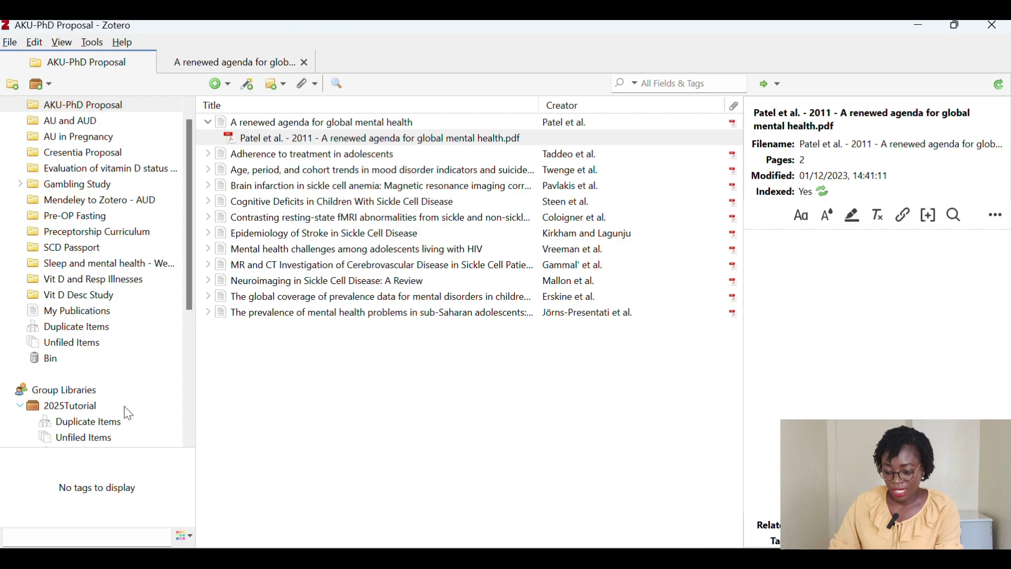
pyautogui.scroll(-3, 116, 401)
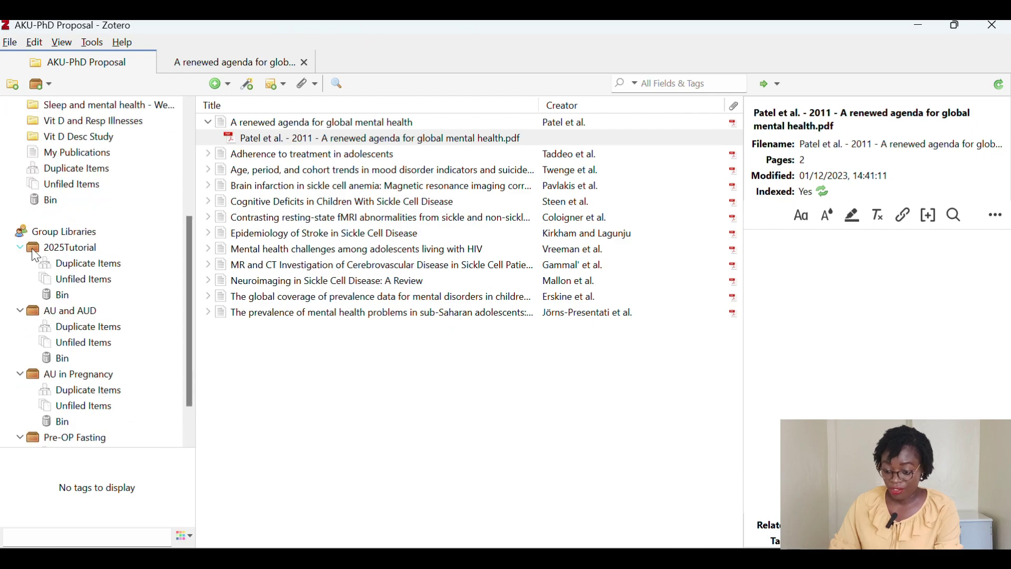
pyautogui.scroll(-1, 81, 321)
pyautogui.scroll(2, 98, 311)
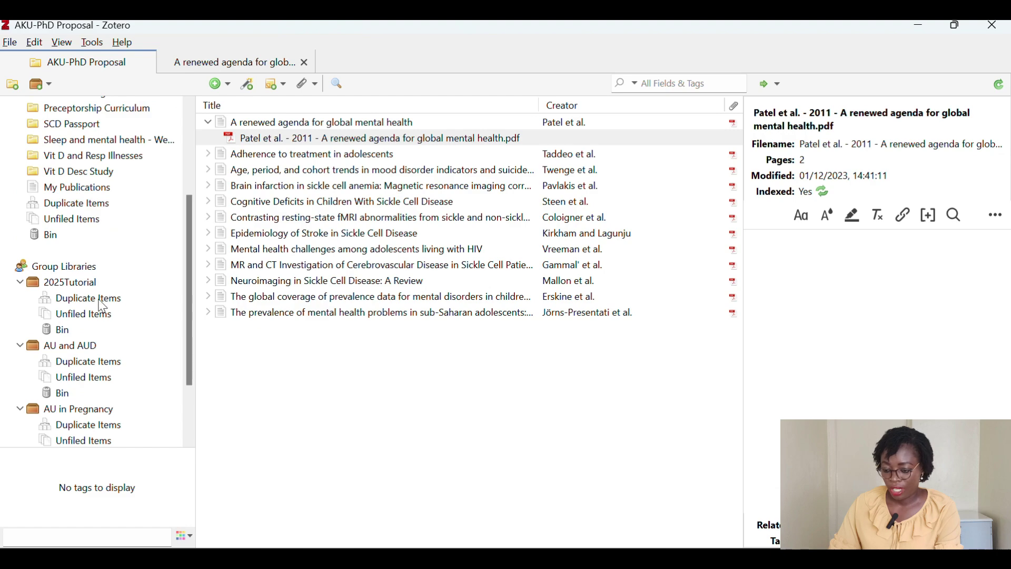
pyautogui.click(77, 288)
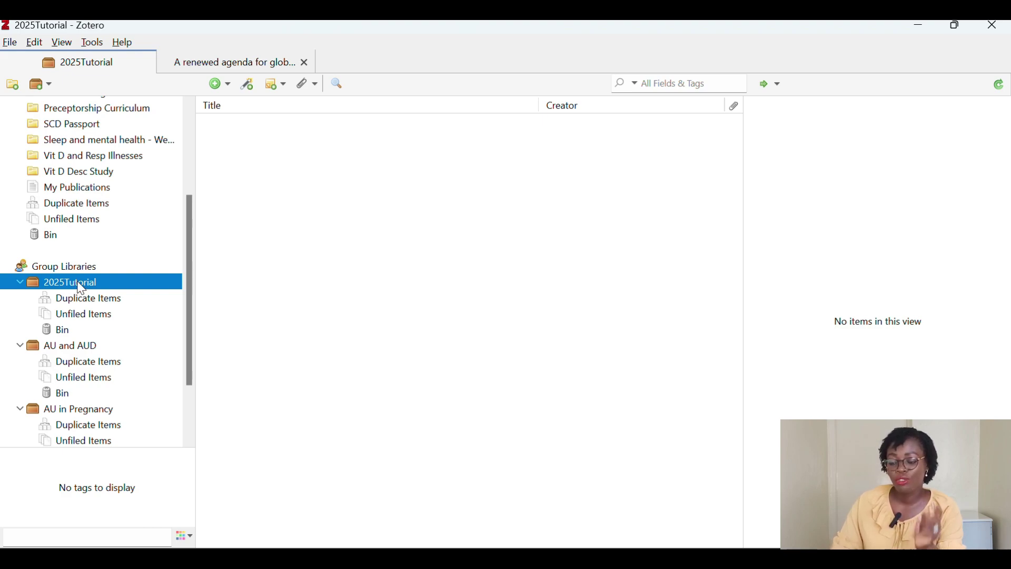
pyautogui.click(15, 85)
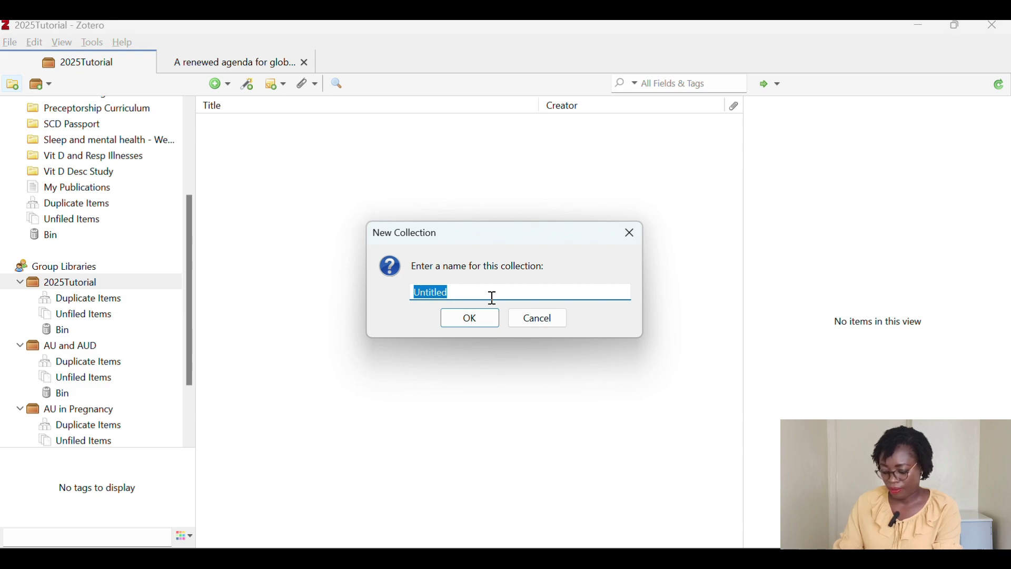
pyautogui.press('BackSpace')
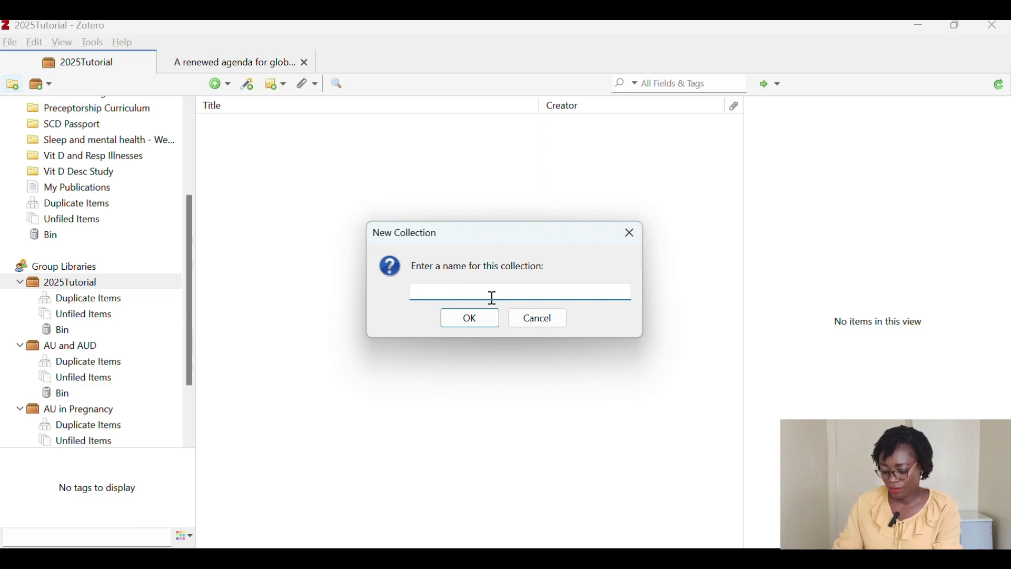
pyautogui.write('2025')
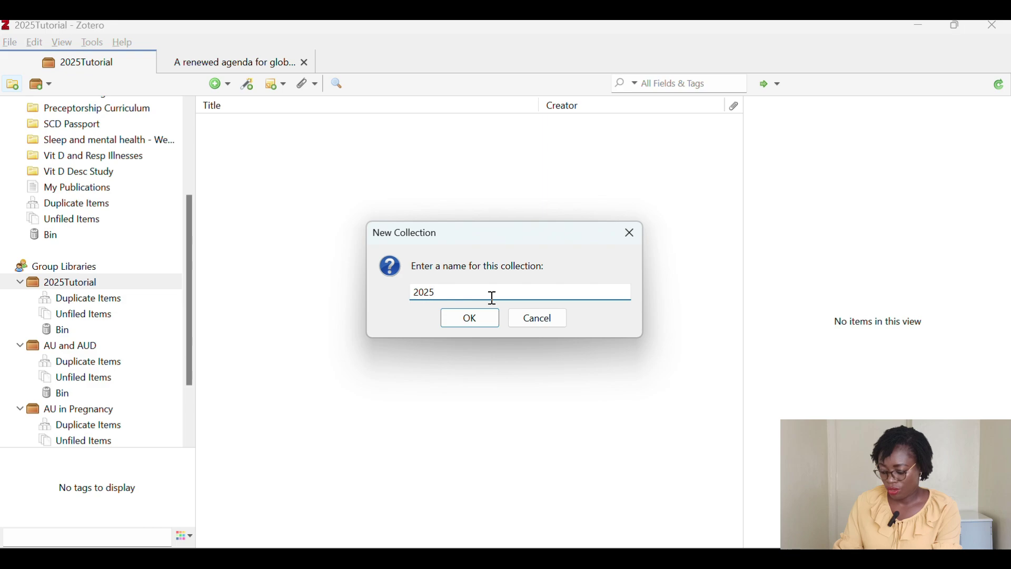
pyautogui.write(' Tu')
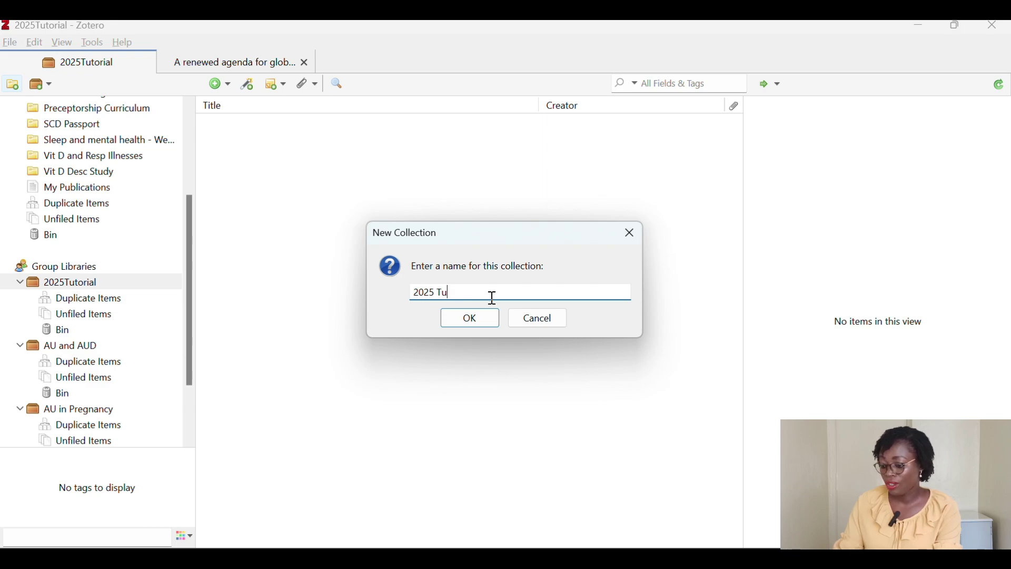
pyautogui.write('to')
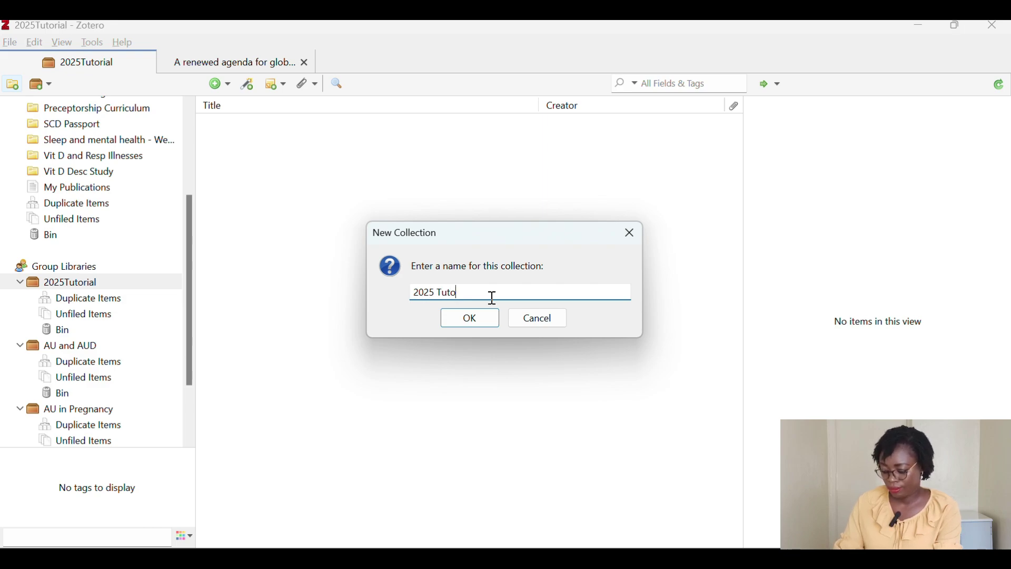
pyautogui.press('BackSpace')
pyautogui.press('BackSpace')
pyautogui.press('BackSpace')
pyautogui.press('BackSpace')
pyautogui.press('BackSpace')
pyautogui.press('BackSpace')
pyautogui.press('BackSpace')
pyautogui.press('BackSpace')
pyautogui.press('BackSpace')
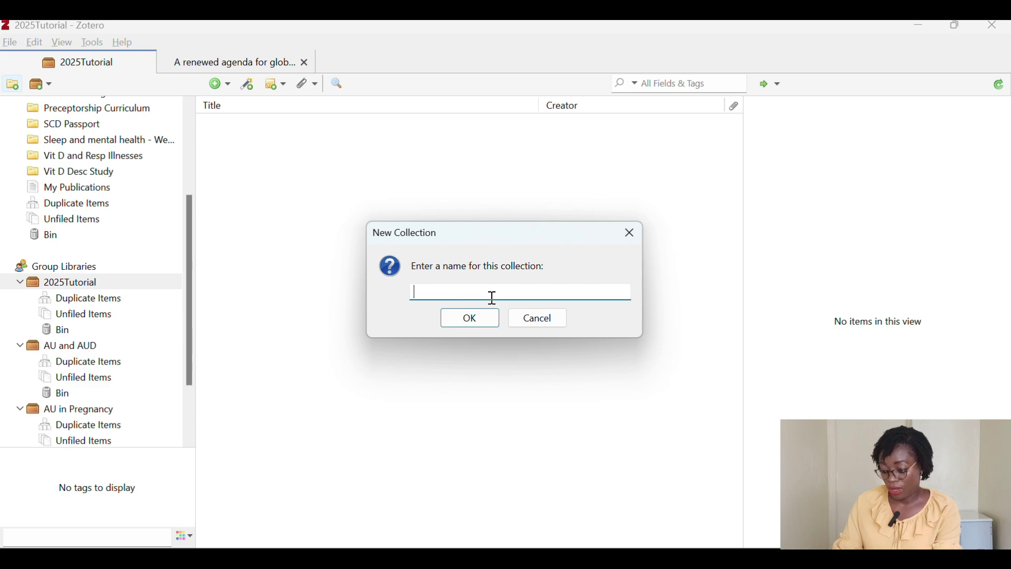
# Name the new collection "Collection 1 - Tutorial" and create it in the 2025Tutorial group library.
pyautogui.write('Collectio')
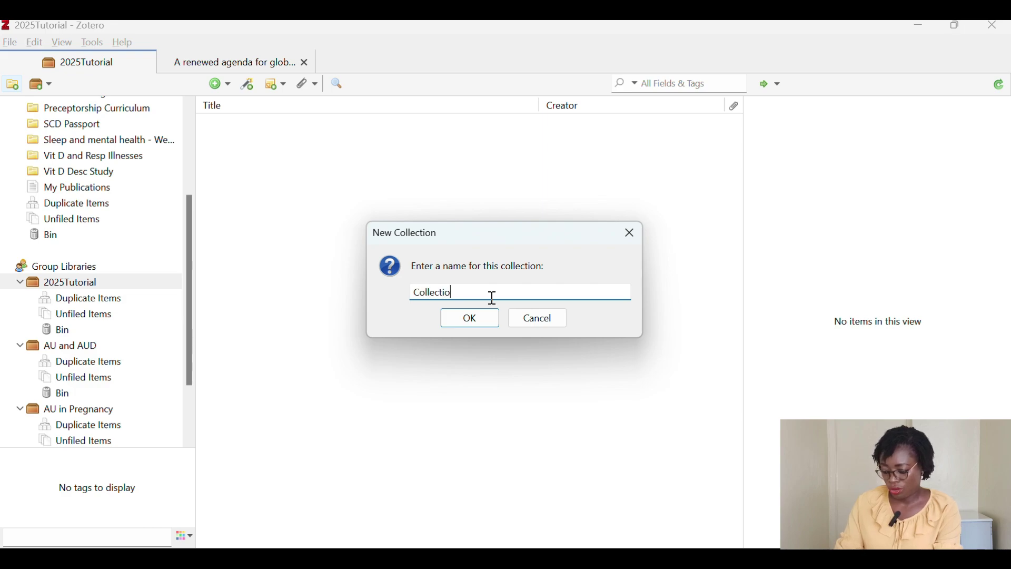
pyautogui.write('n 1 - ')
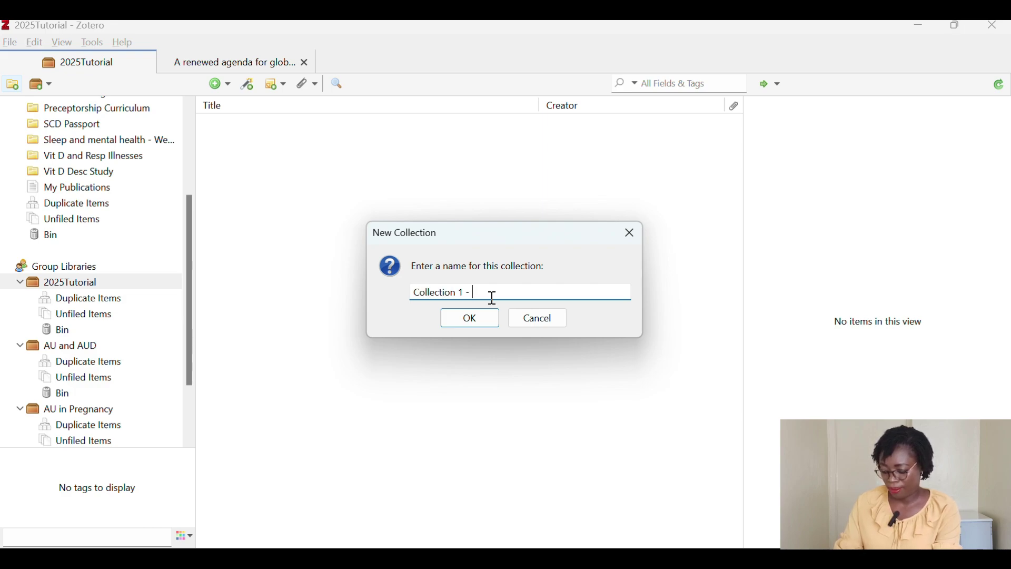
pyautogui.write('Tut')
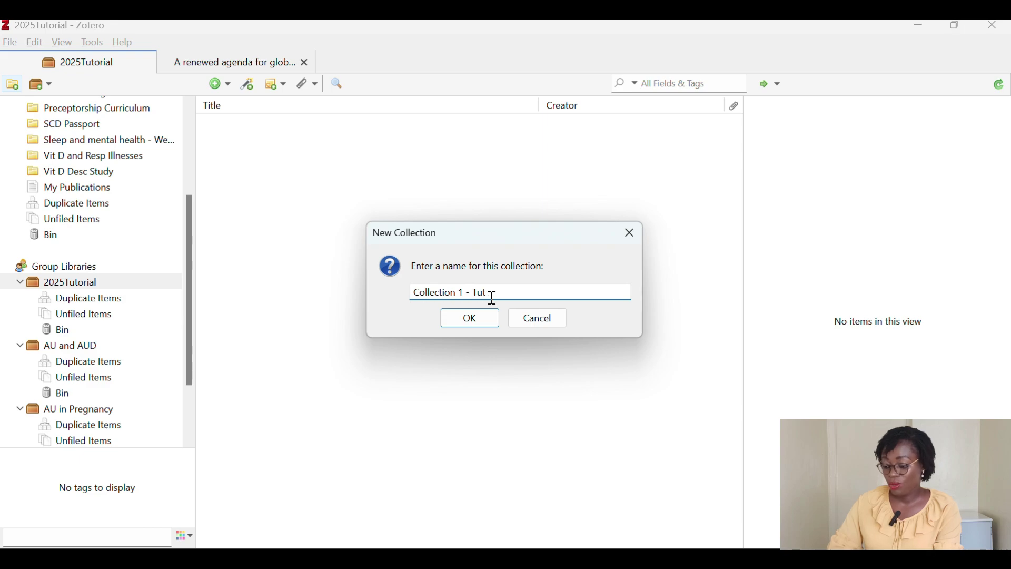
pyautogui.write('orial')
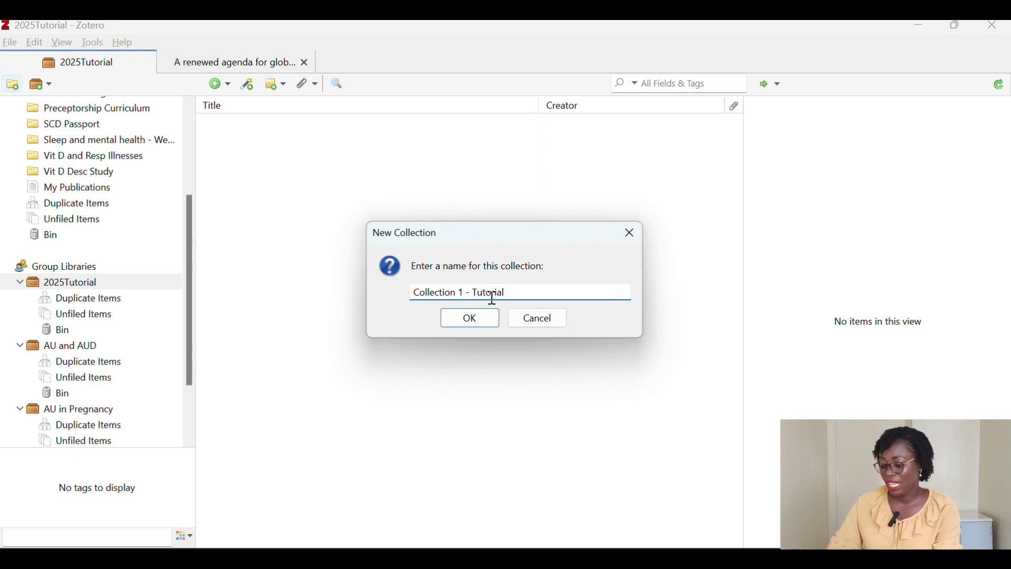
pyautogui.click(471, 320)
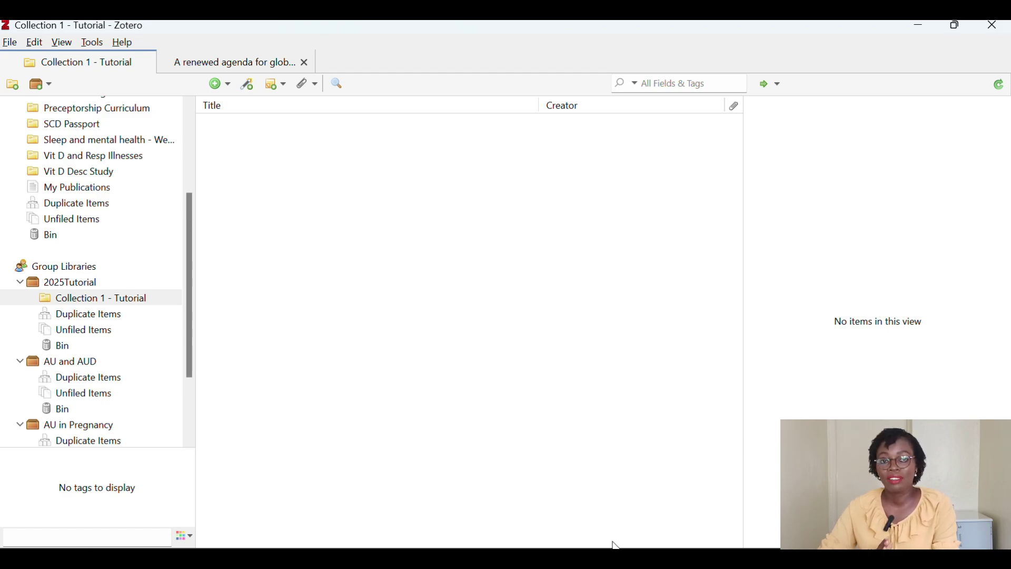
# Switch to the Chrome window with the 2025Tutorial group settings and close that page.
pyautogui.moveTo(640, 558)
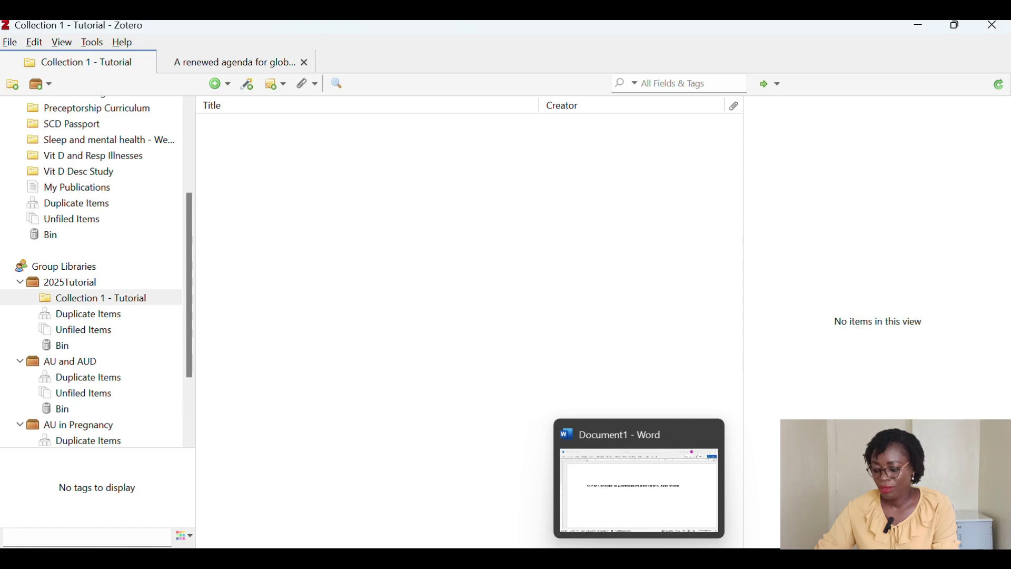
pyautogui.moveTo(606, 558)
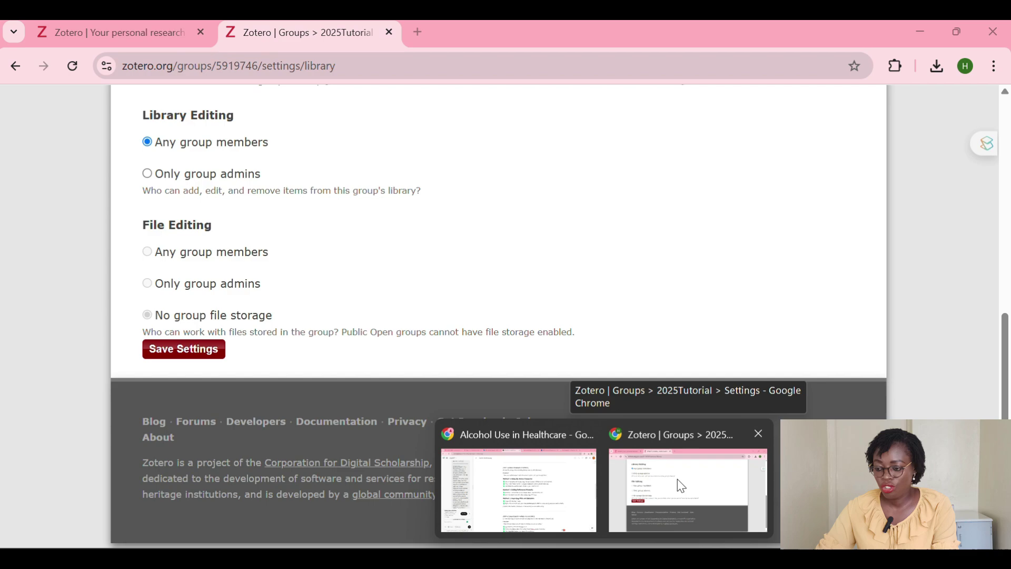
pyautogui.click(676, 479)
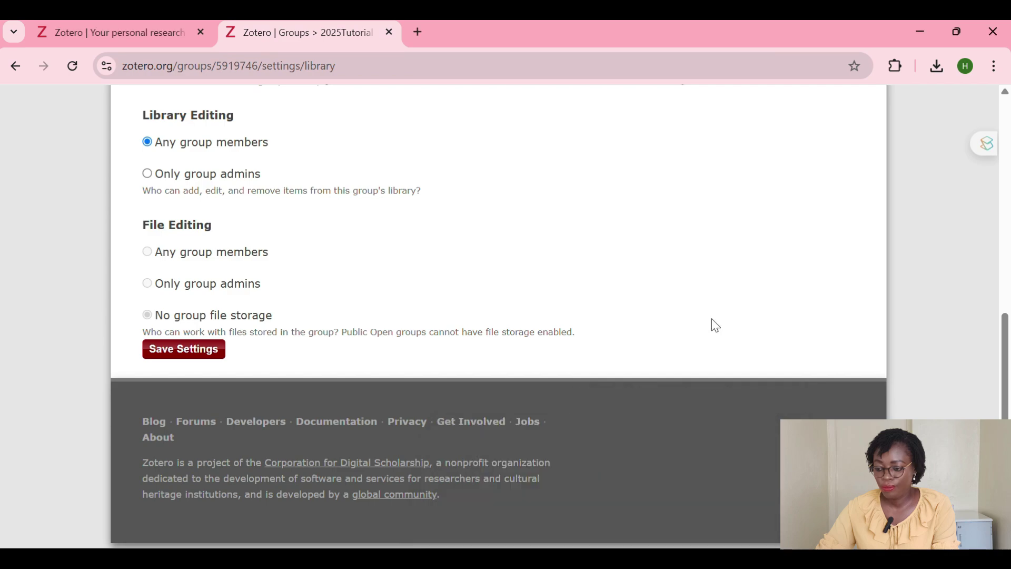
pyautogui.click(389, 32)
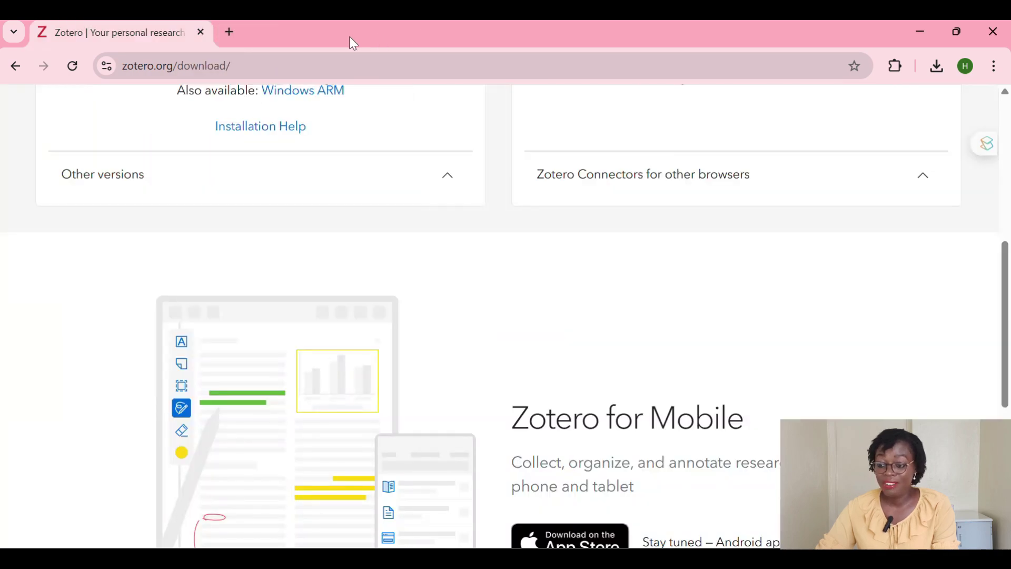
# Open a new browser tab, search Google for "pubmed" and open the PubMed site.
pyautogui.click(231, 33)
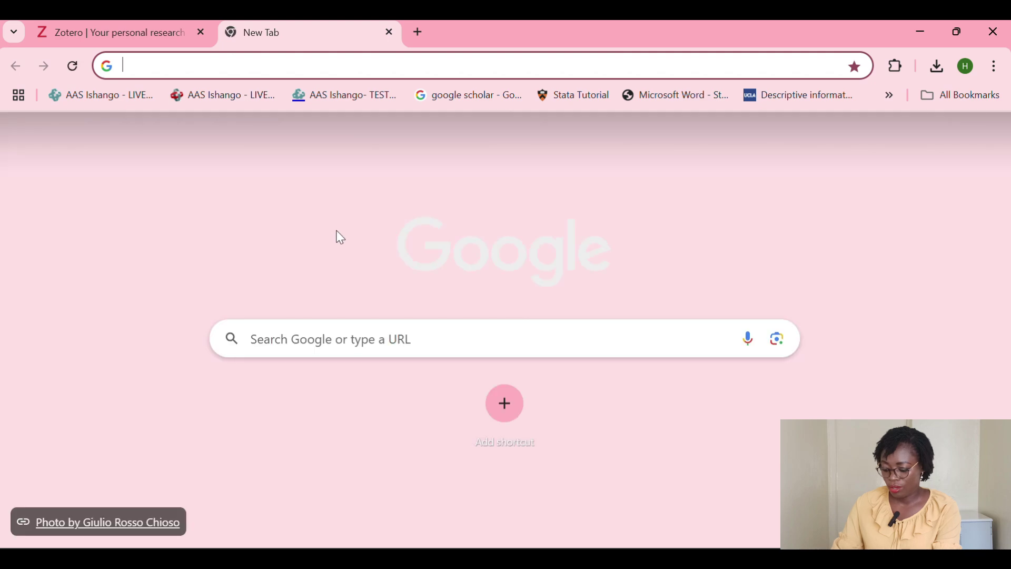
pyautogui.click(310, 338)
pyautogui.write('pu')
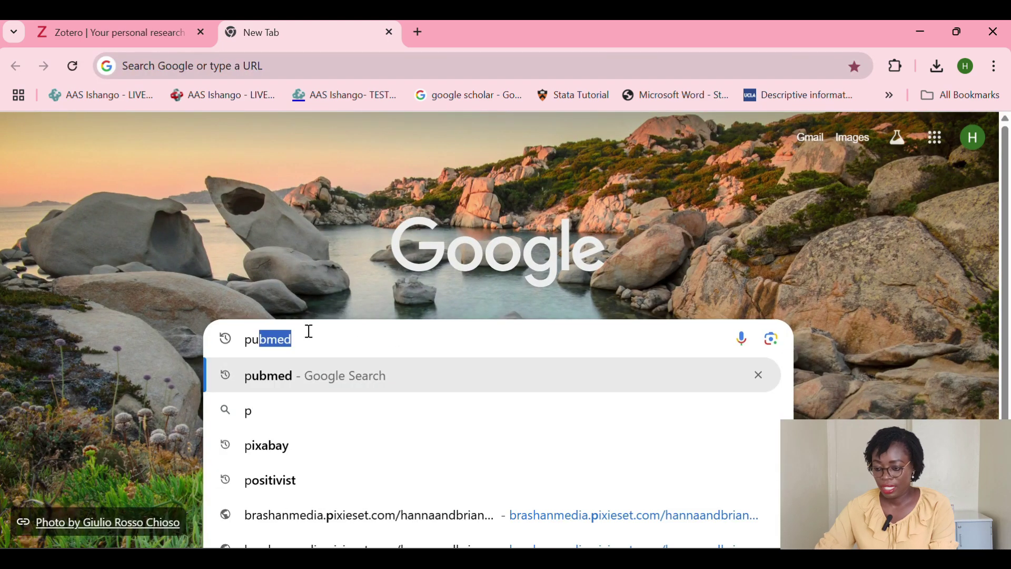
pyautogui.write('bmed')
pyautogui.press('Return')
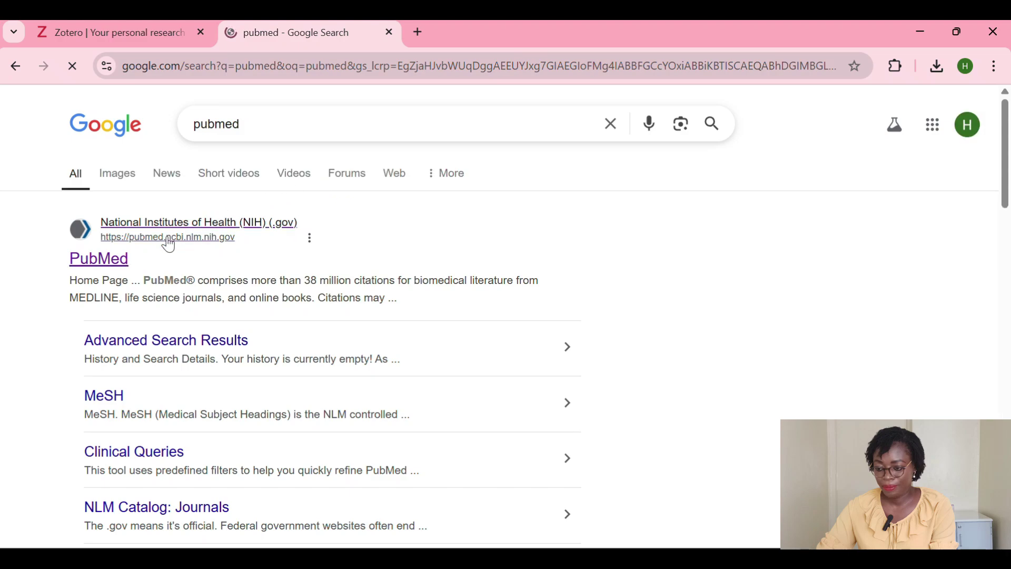
pyautogui.click(110, 263)
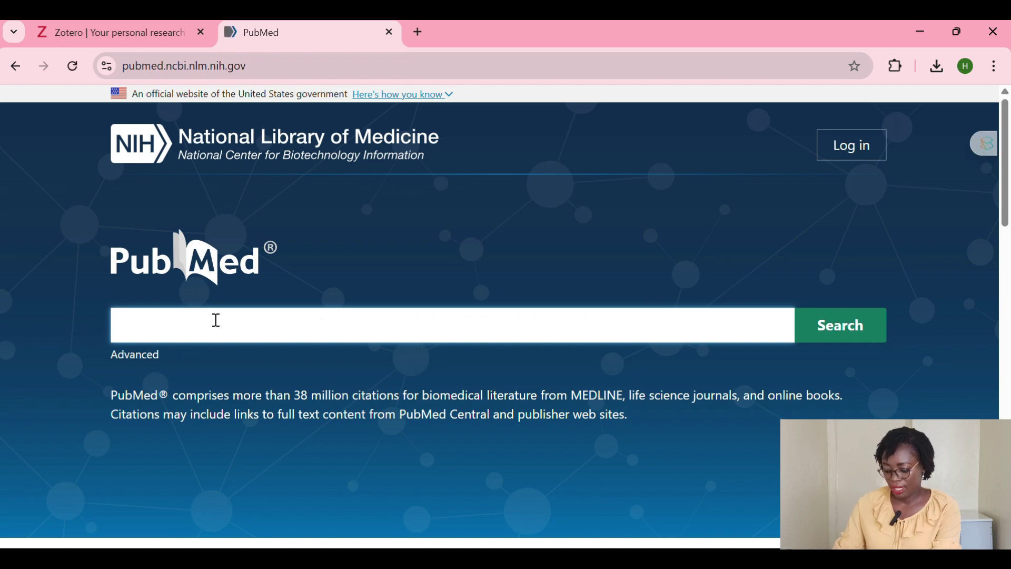
pyautogui.write('mental')
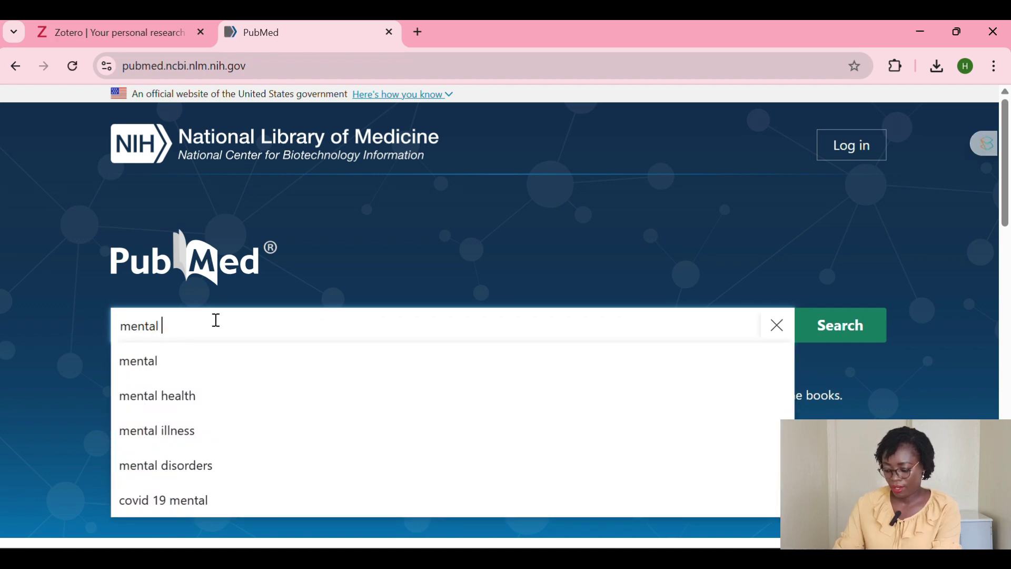
pyautogui.write(' healt')
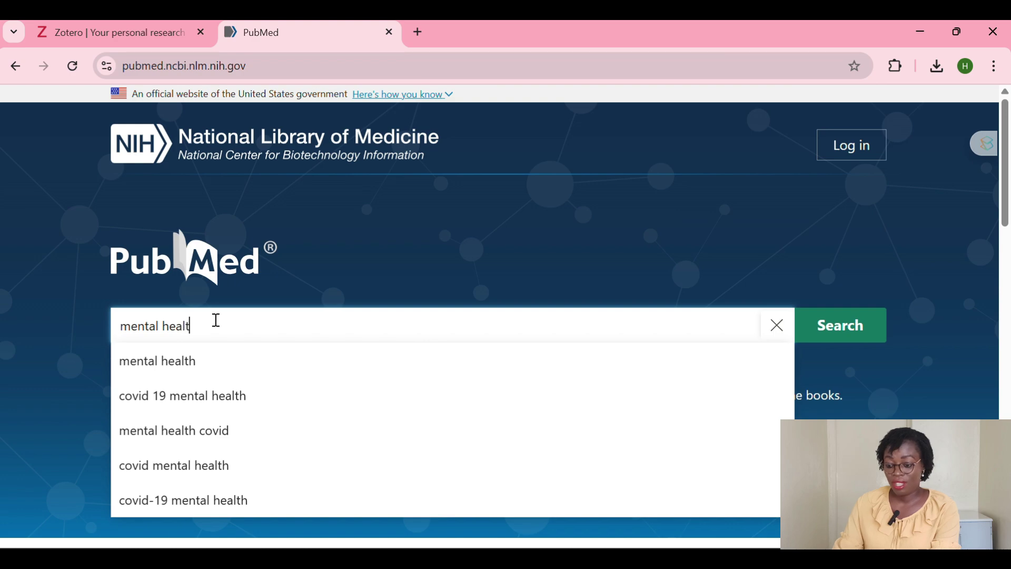
pyautogui.write('hn')
pyautogui.press('BackSpace')
pyautogui.press('BackSpace')
pyautogui.press('BackSpace')
pyautogui.press('BackSpace')
pyautogui.press('BackSpace')
pyautogui.press('BackSpace')
pyautogui.press('BackSpace')
pyautogui.press('BackSpace')
pyautogui.press('BackSpace')
pyautogui.press('BackSpace')
pyautogui.press('BackSpace')
pyautogui.press('BackSpace')
pyautogui.press('BackSpace')
pyautogui.press('BackSpace')
pyautogui.press('BackSpace')
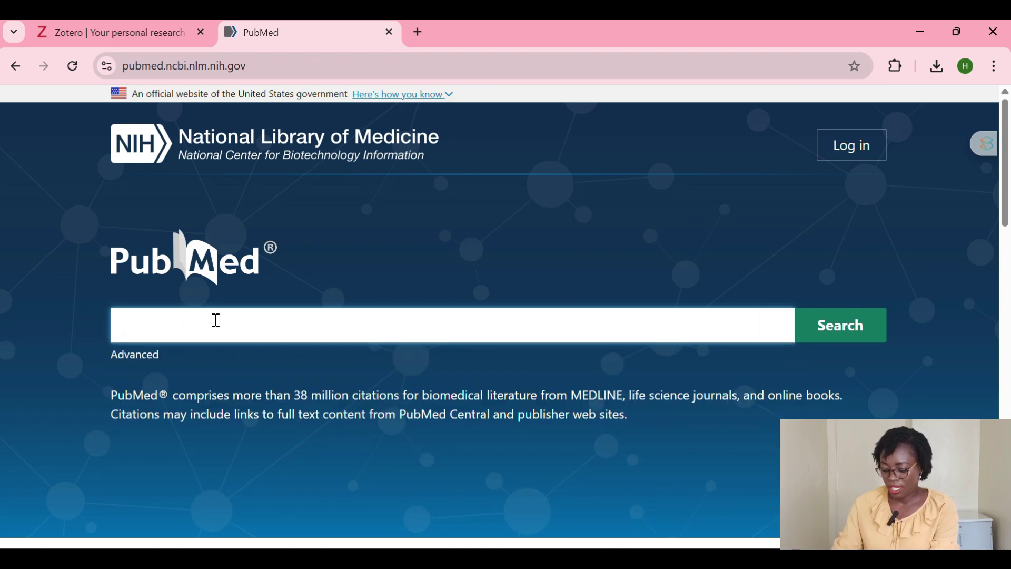
# Search PubMed for "substance use among adolescents".
pyautogui.write('substanc')
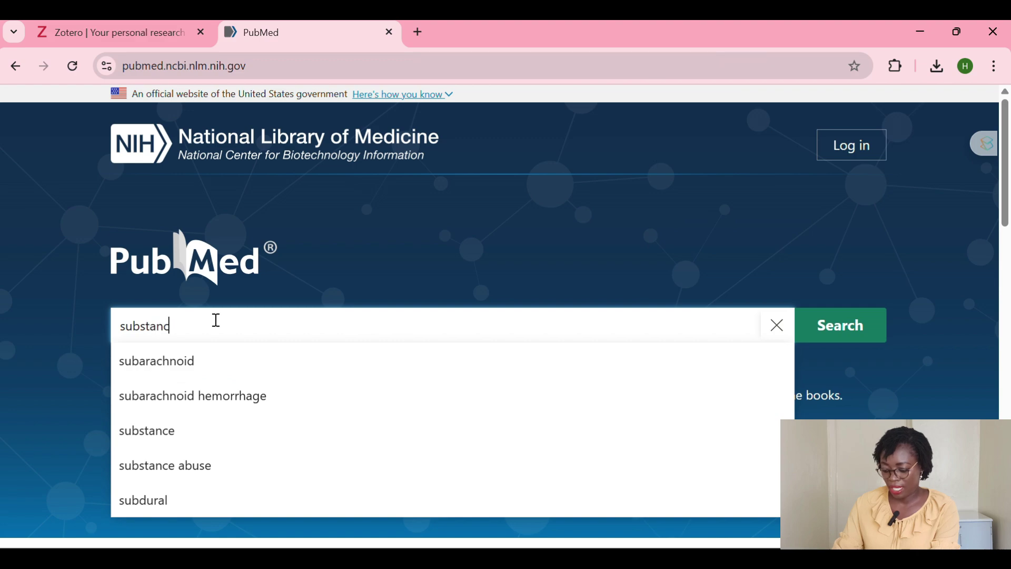
pyautogui.write('e use a')
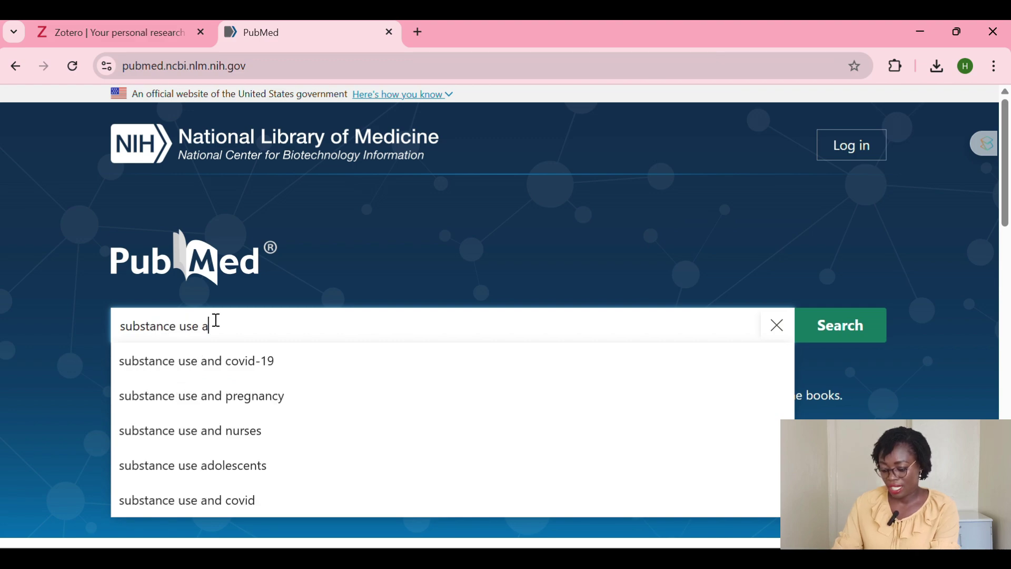
pyautogui.write('ndng adol')
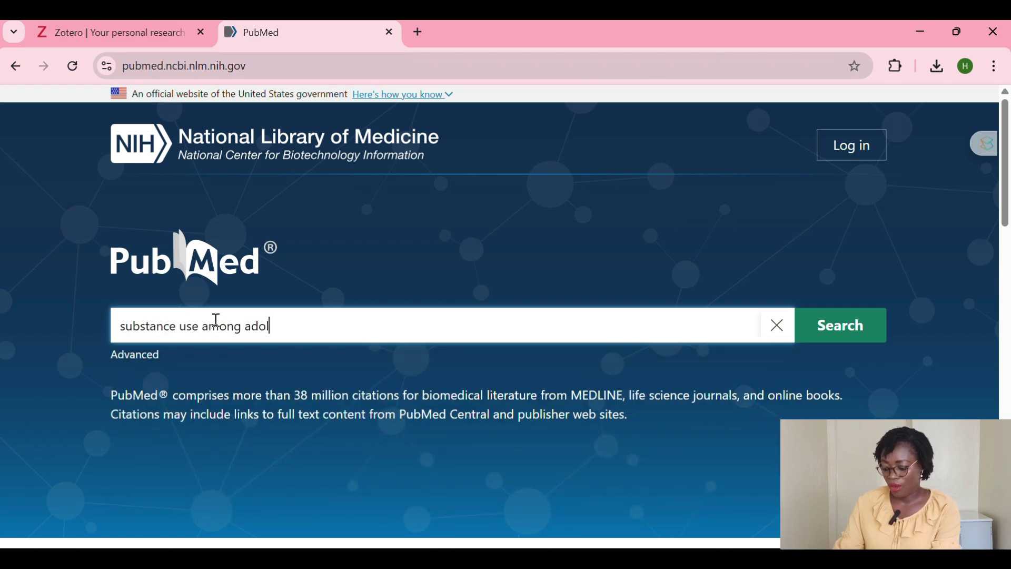
pyautogui.write('escen')
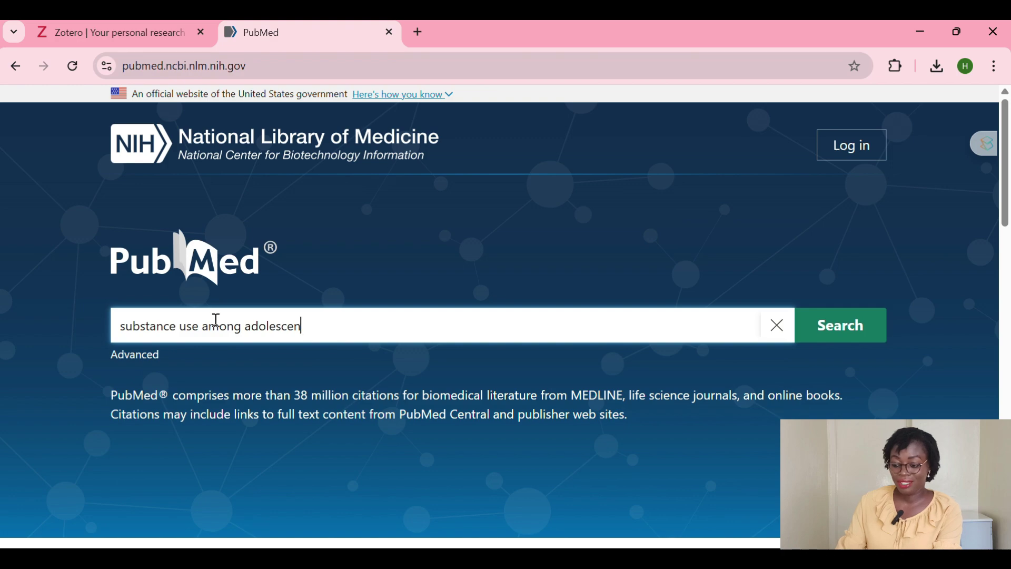
pyautogui.write('ts')
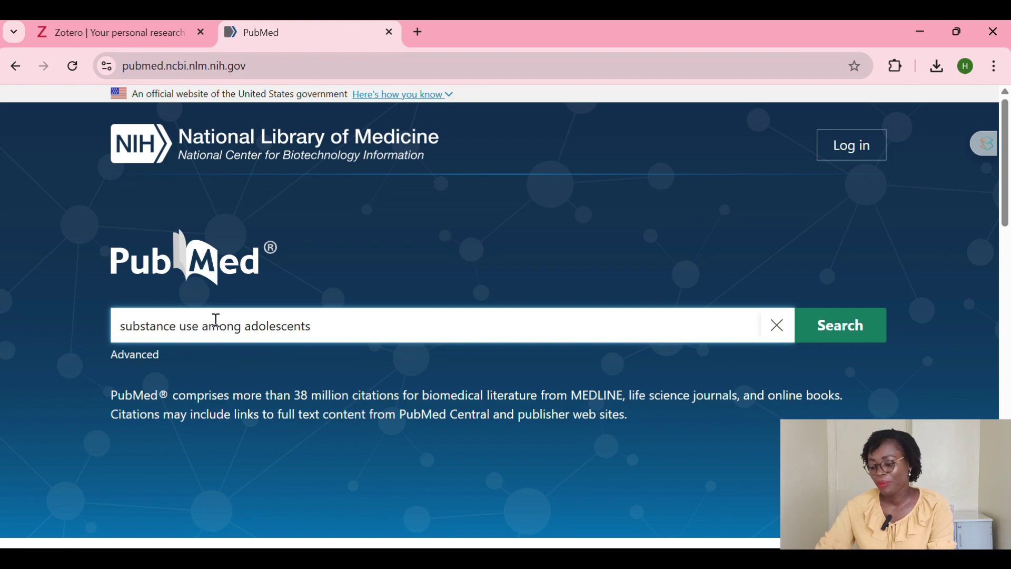
pyautogui.press('Return')
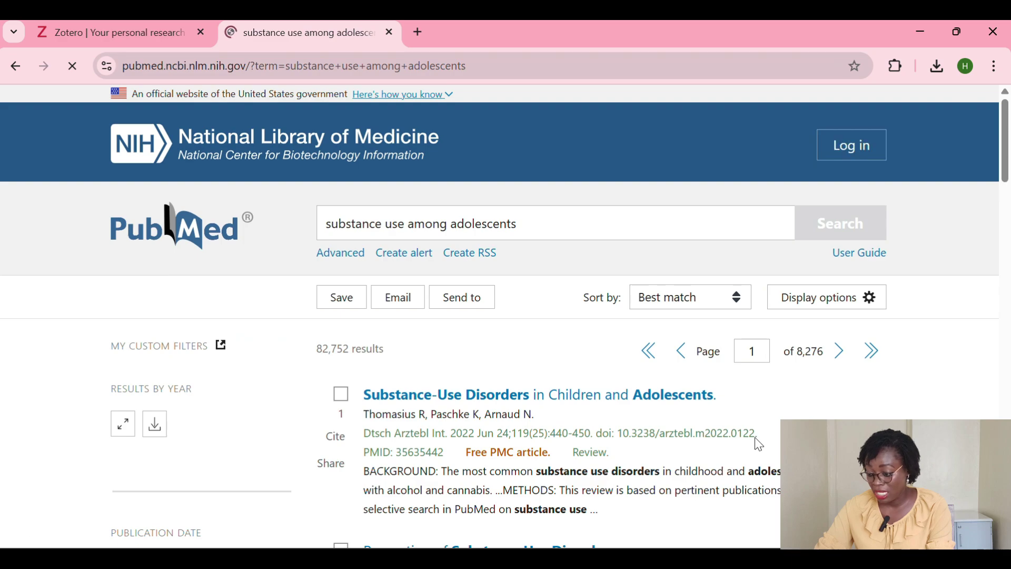
# Look through the first PubMed search results for an article to use as a reference.
pyautogui.scroll(-3, 671, 434)
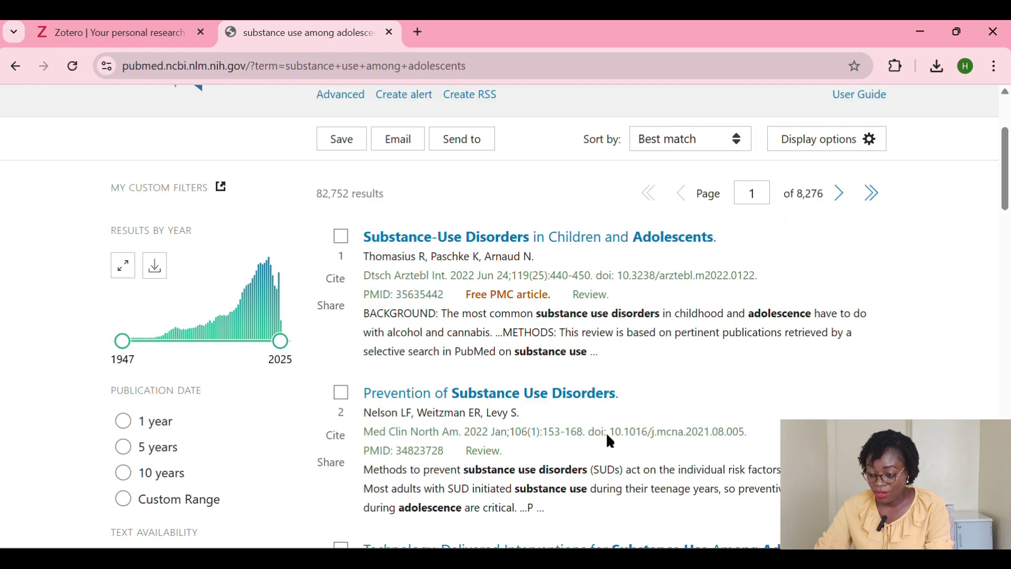
pyautogui.scroll(-5, 719, 431)
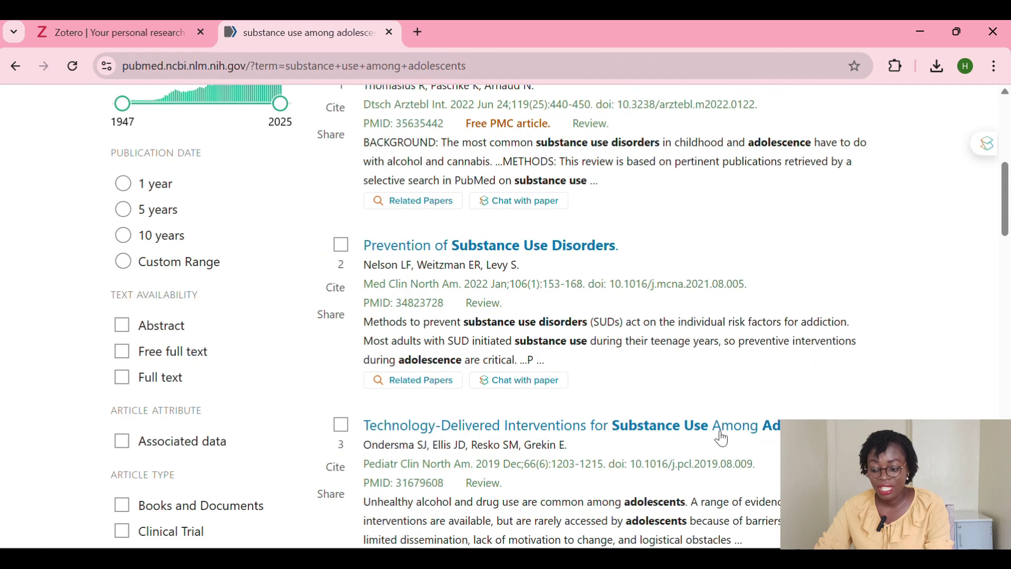
pyautogui.scroll(5, 752, 432)
pyautogui.scroll(3, 752, 432)
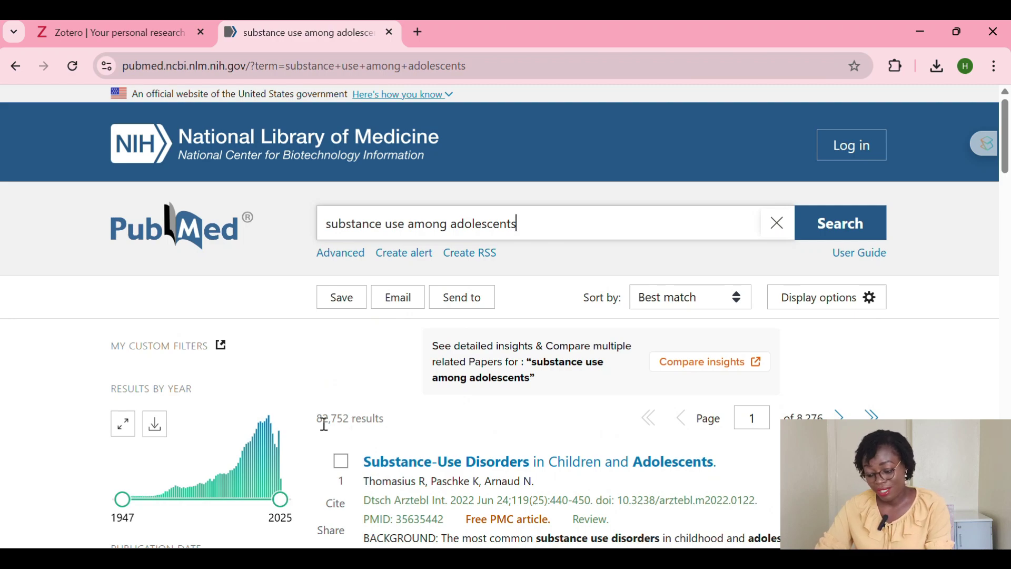
pyautogui.scroll(-2, 526, 424)
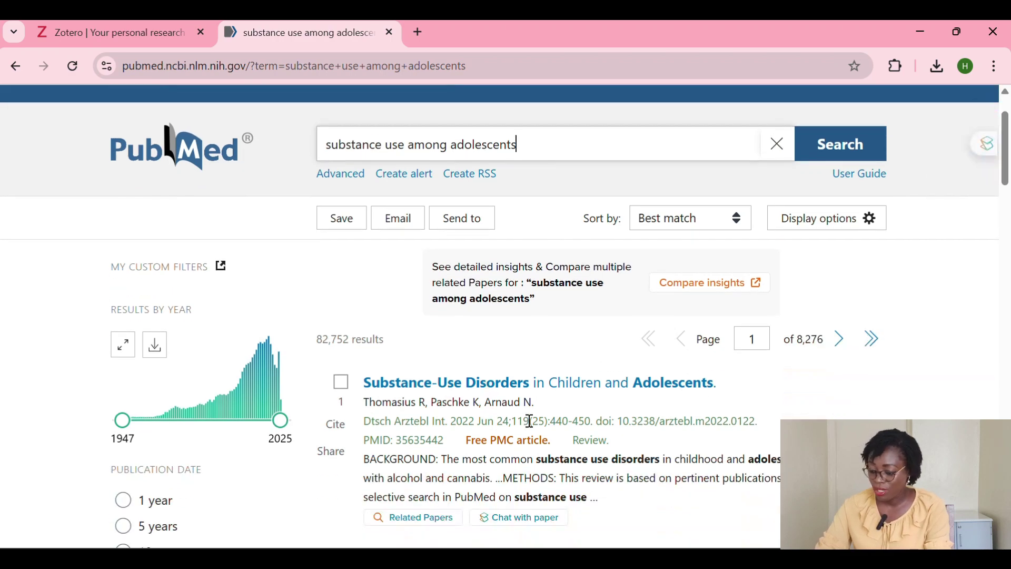
pyautogui.scroll(-2, 530, 422)
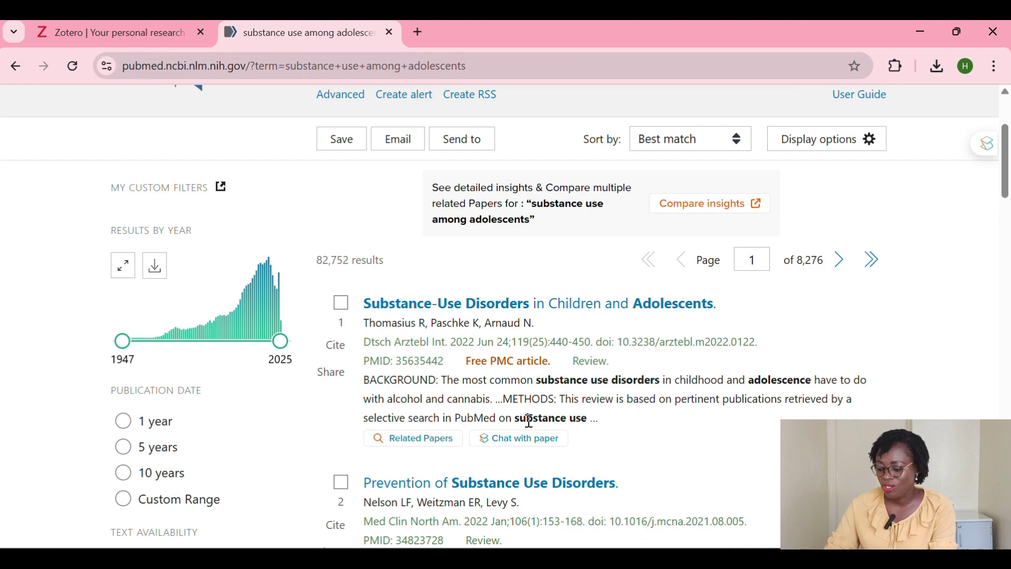
pyautogui.scroll(-4, 529, 420)
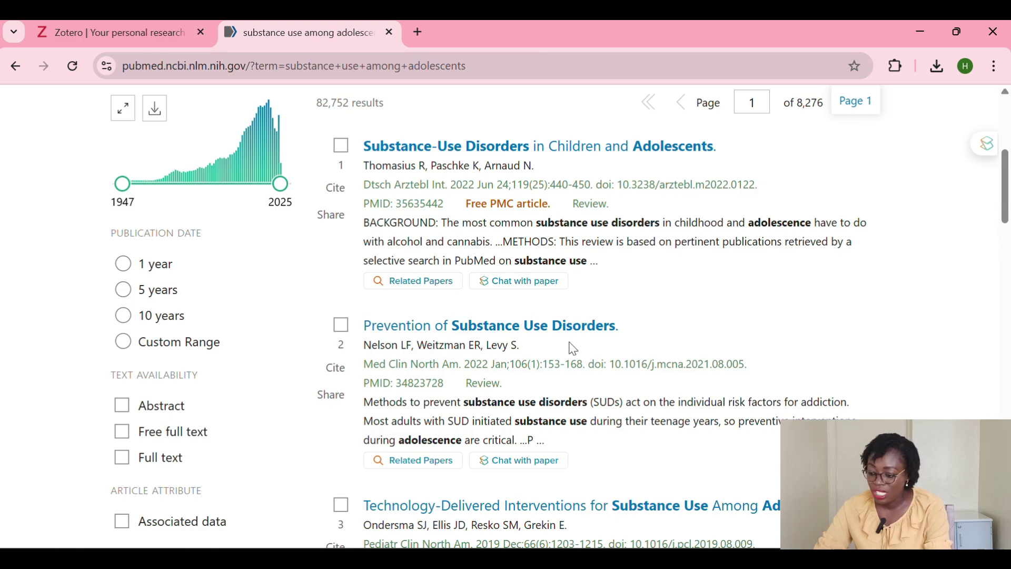
pyautogui.scroll(2, 527, 321)
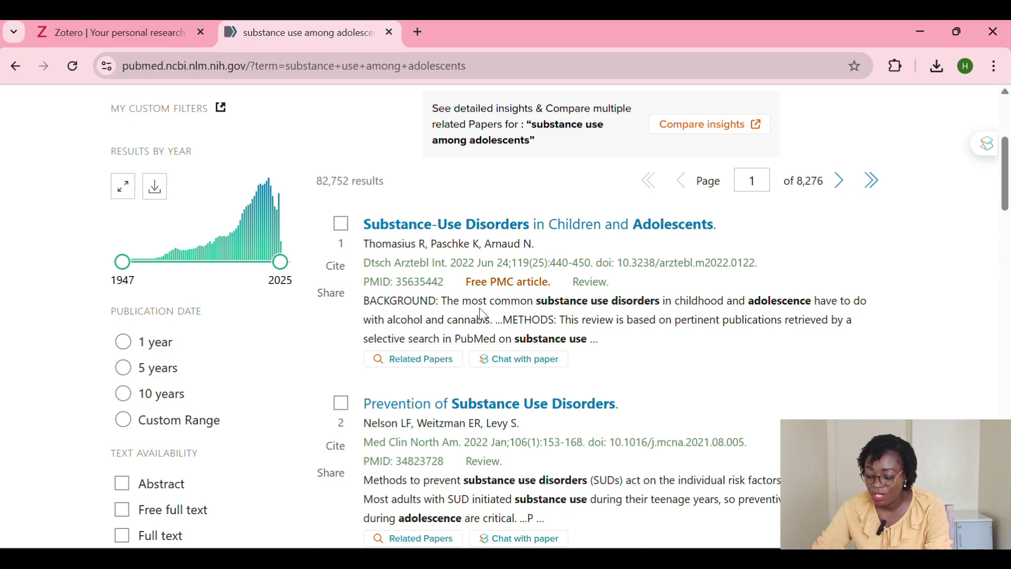
pyautogui.scroll(-2, 431, 398)
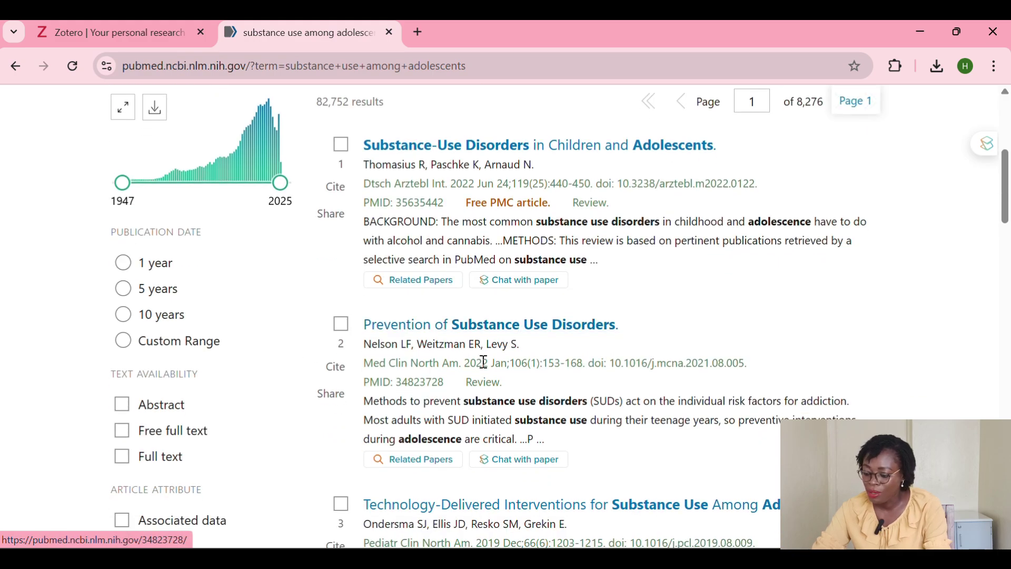
pyautogui.scroll(-1, 533, 363)
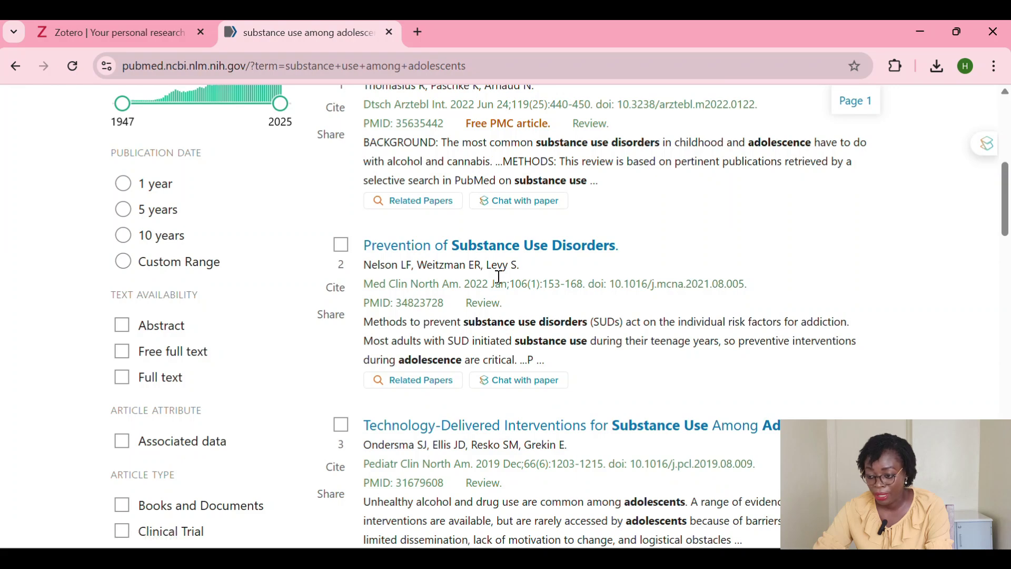
# Open the article "Prevention of Substance Use Disorders" and look through its abstract and similar articles.
pyautogui.click(476, 258)
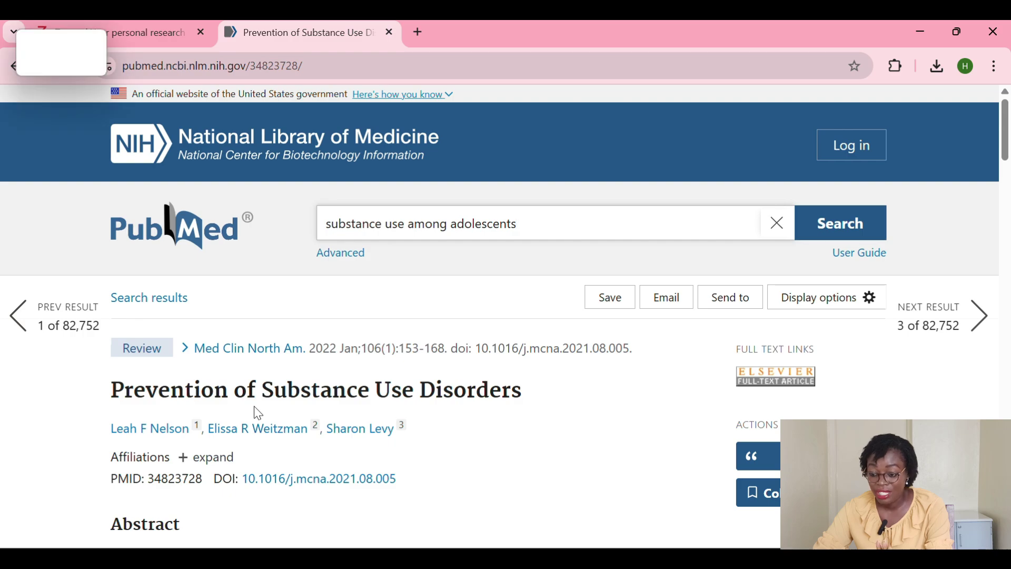
pyautogui.scroll(-1, 342, 395)
pyautogui.scroll(-1, 479, 347)
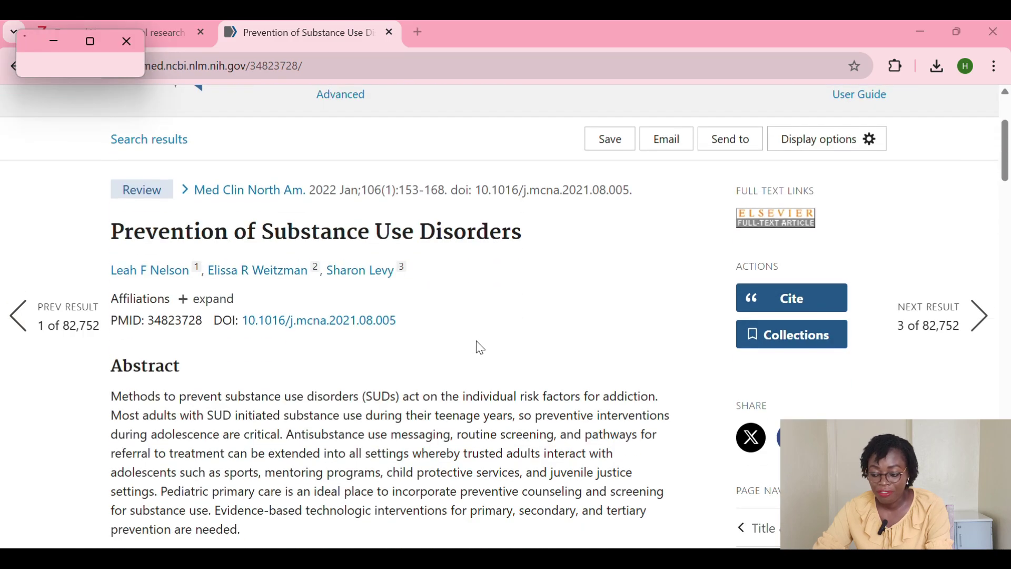
pyautogui.scroll(-3, 481, 353)
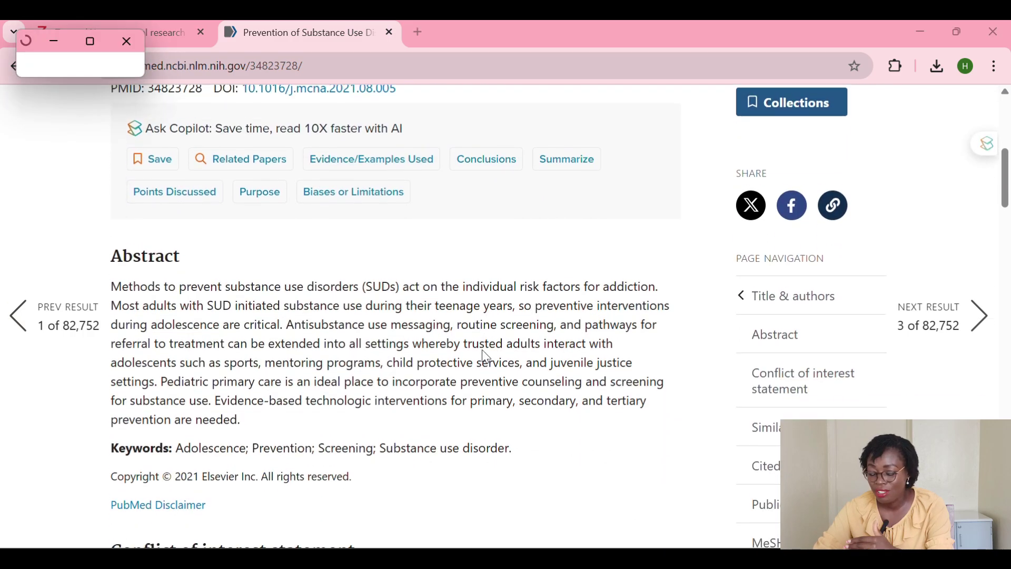
pyautogui.scroll(-6, 485, 358)
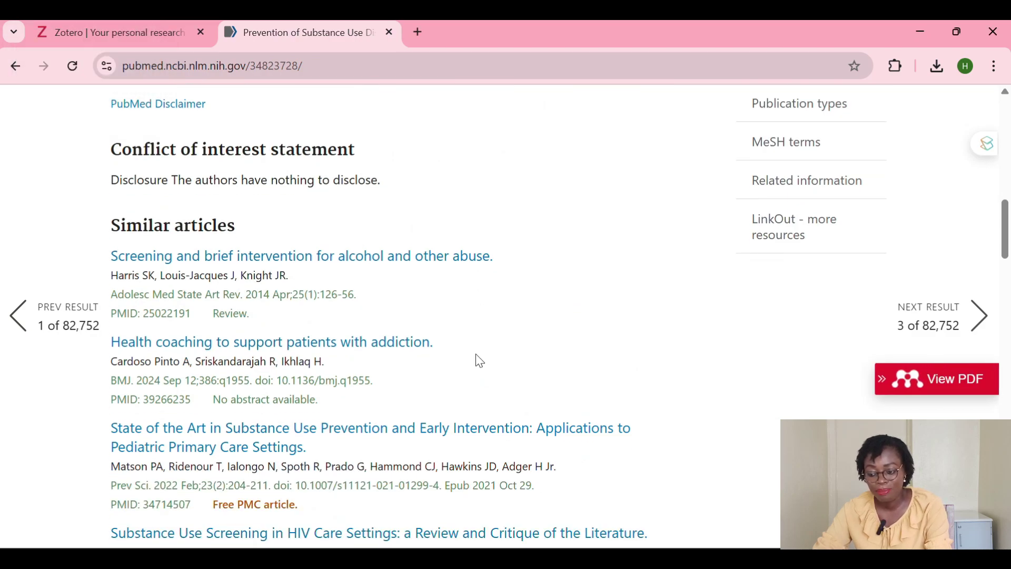
pyautogui.scroll(6, 454, 311)
pyautogui.scroll(5, 454, 307)
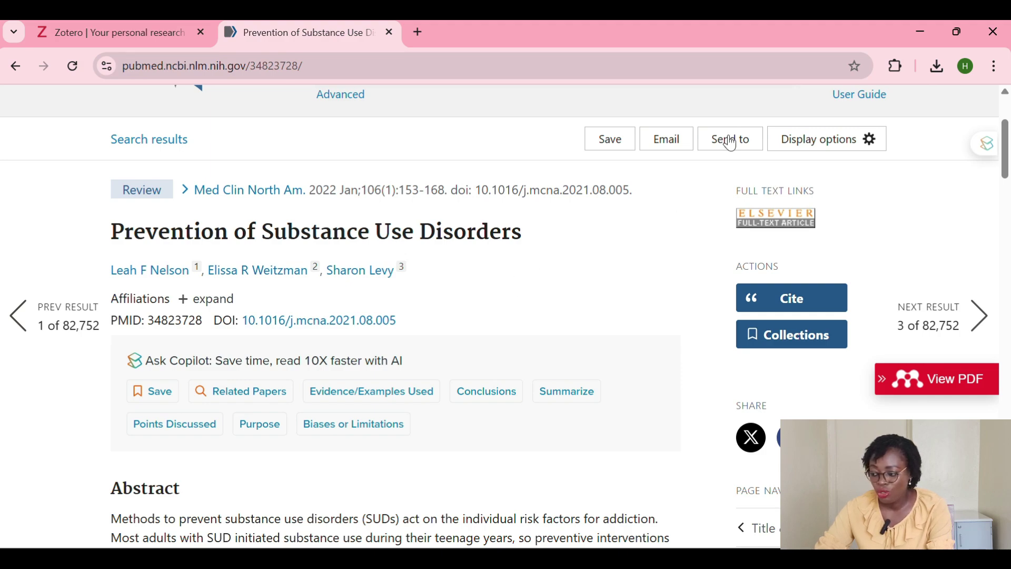
# Take the Chrome window out of full-screen size and narrow it to about the left half of the screen, over Zotero.
pyautogui.click(960, 36)
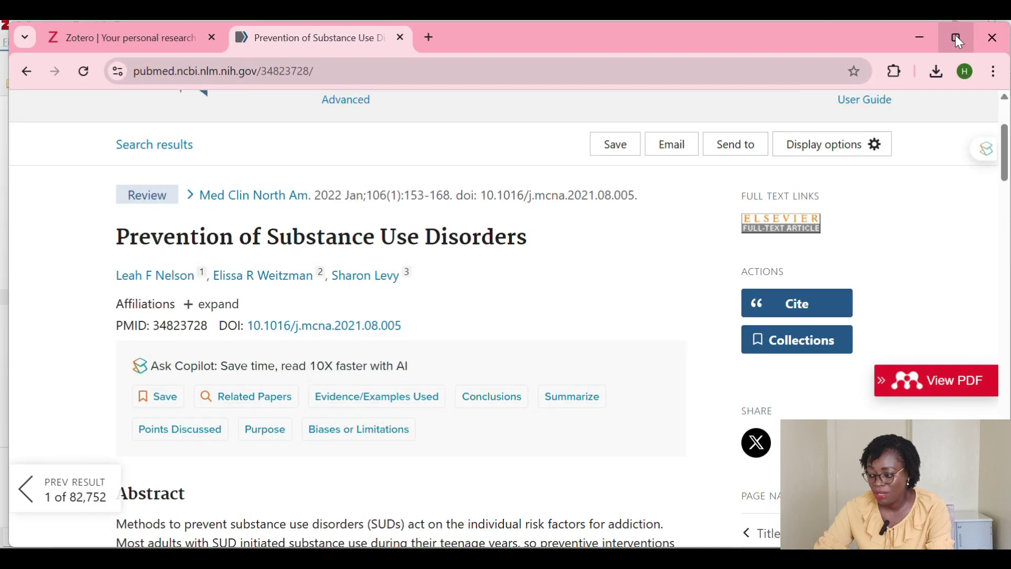
pyautogui.click(957, 35)
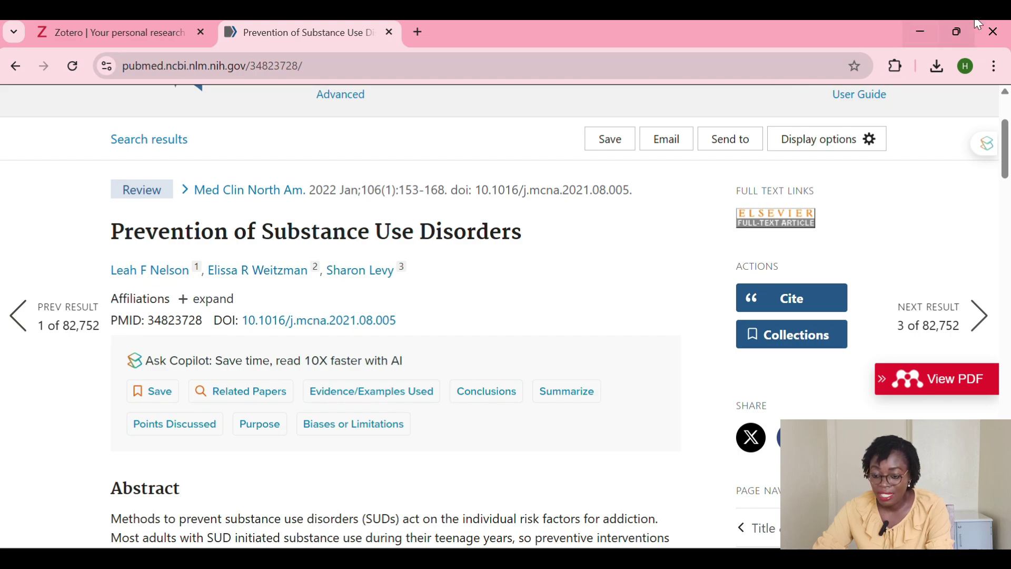
pyautogui.click(958, 33)
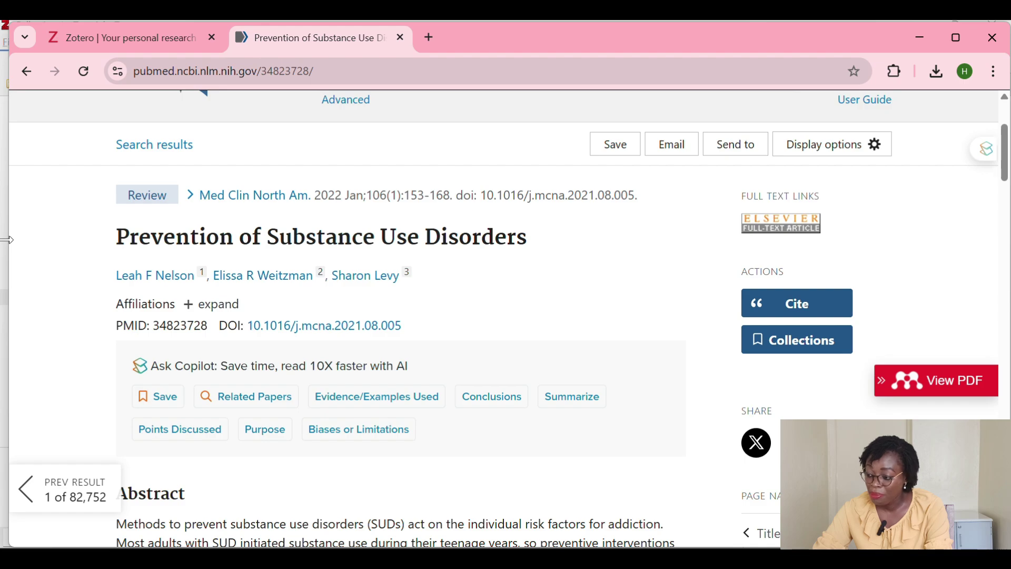
pyautogui.moveTo(7, 240); pyautogui.dragTo(417, 269)
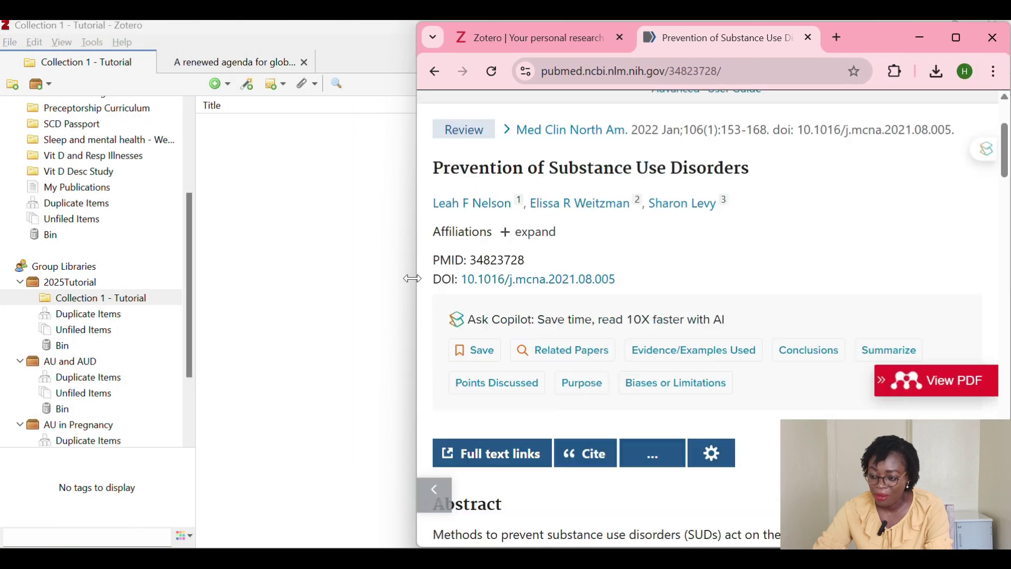
pyautogui.moveTo(883, 34); pyautogui.dragTo(858, 37)
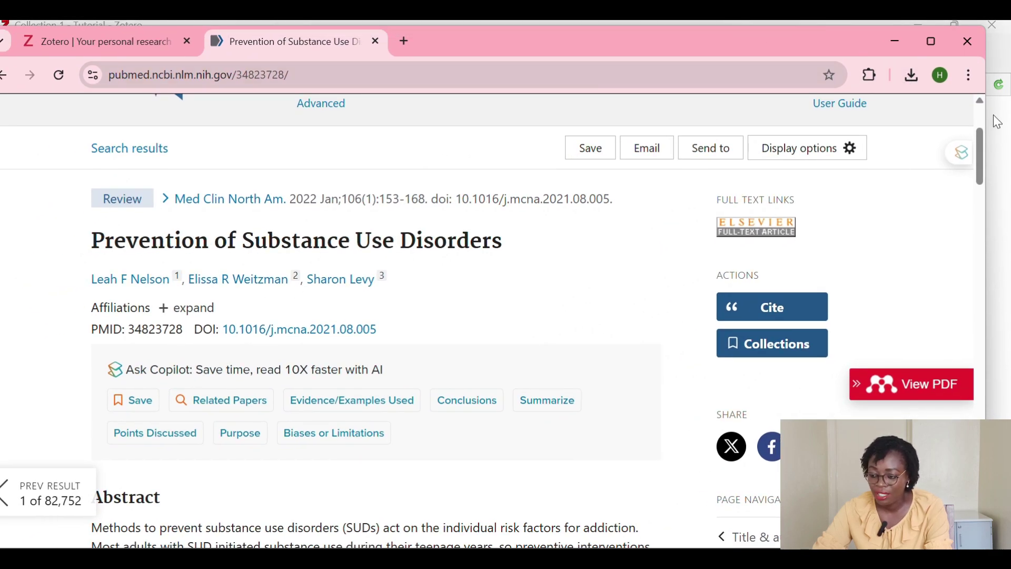
pyautogui.moveTo(986, 119); pyautogui.dragTo(492, 261)
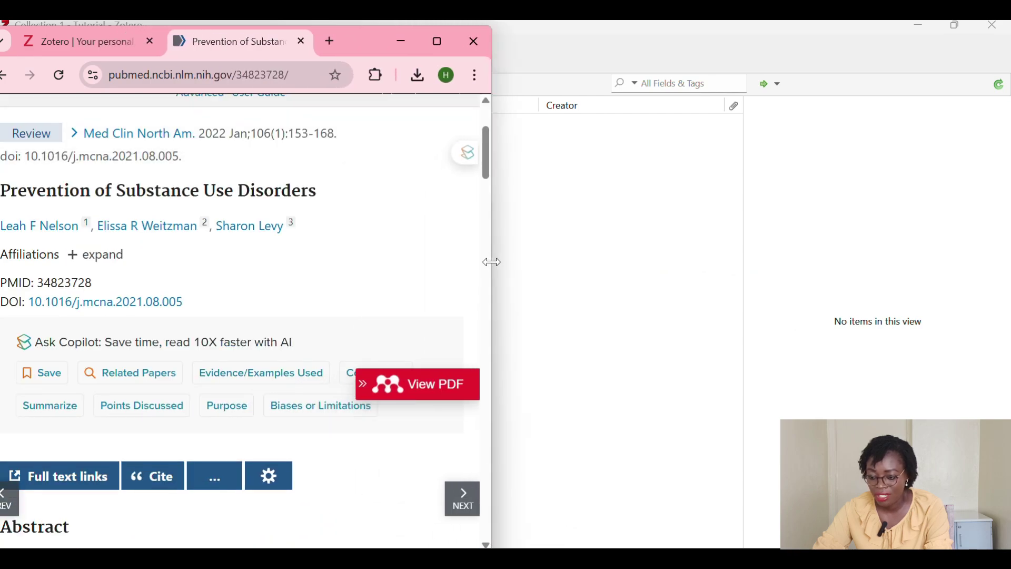
pyautogui.moveTo(352, 36); pyautogui.dragTo(374, 33)
# Switch to Zotero and fit its window into the right half of the screen, beside the PubMed article.
pyautogui.click(590, 163)
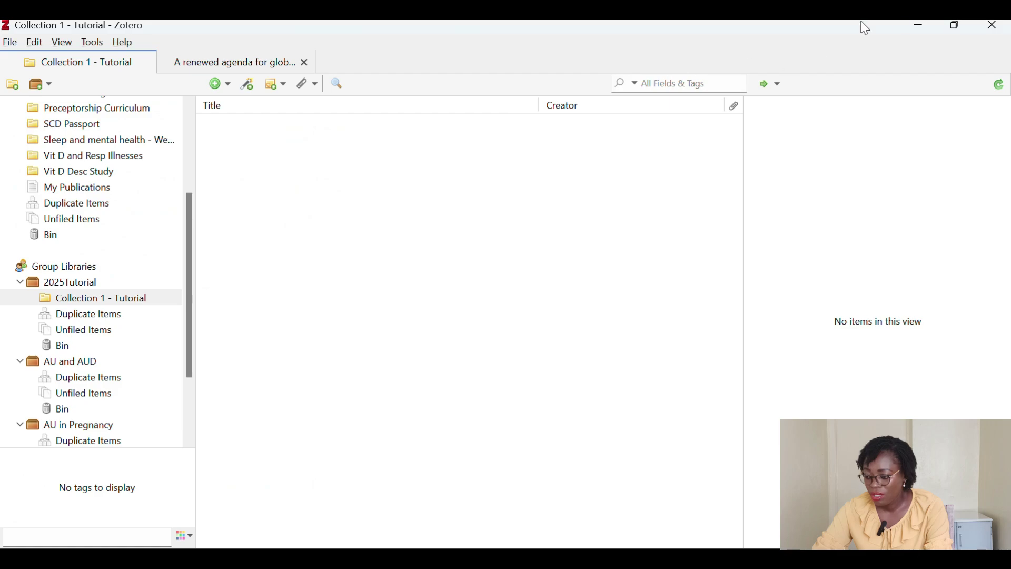
pyautogui.click(955, 25)
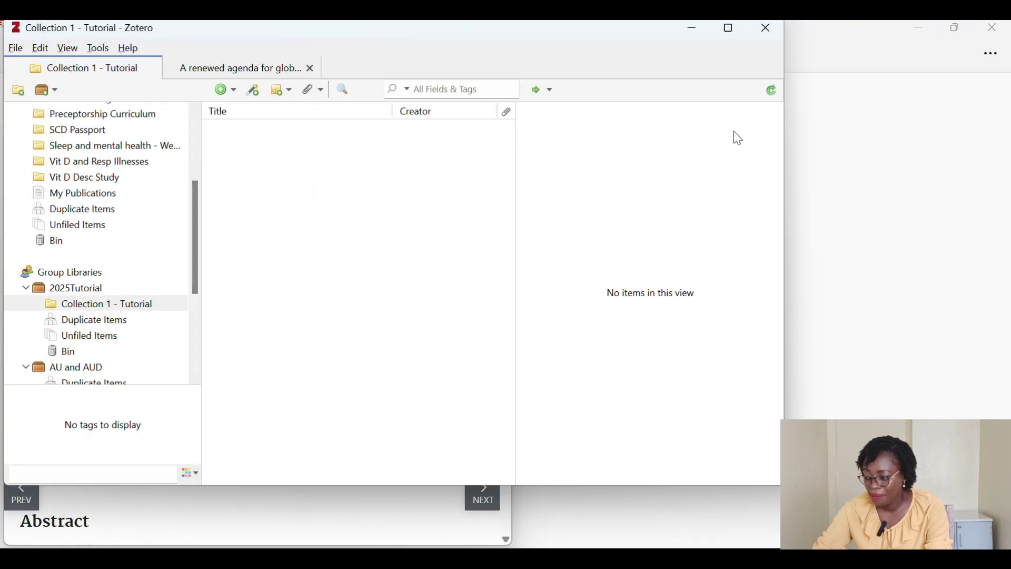
pyautogui.moveTo(673, 37); pyautogui.dragTo(899, 40)
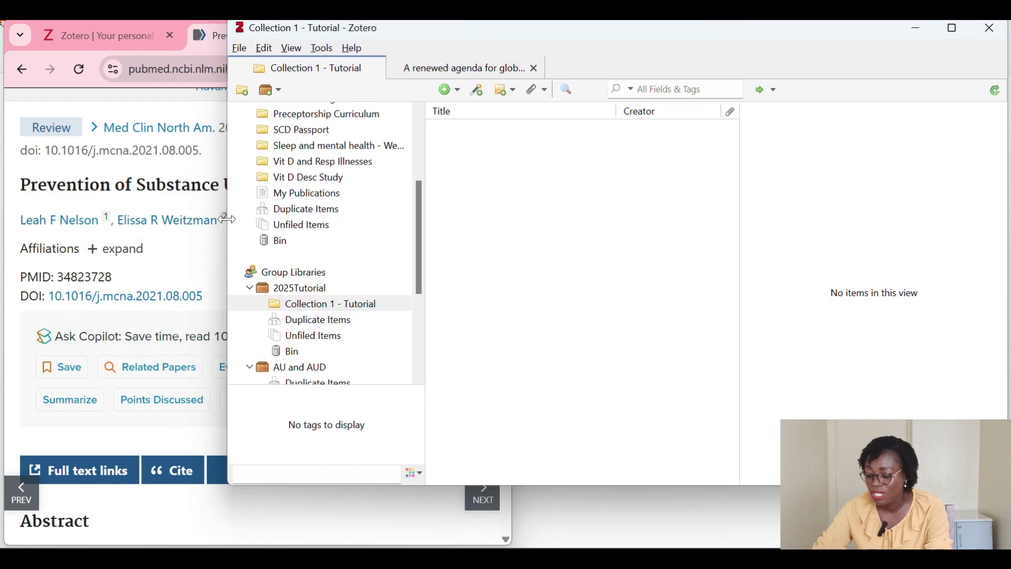
pyautogui.moveTo(228, 219); pyautogui.dragTo(479, 248)
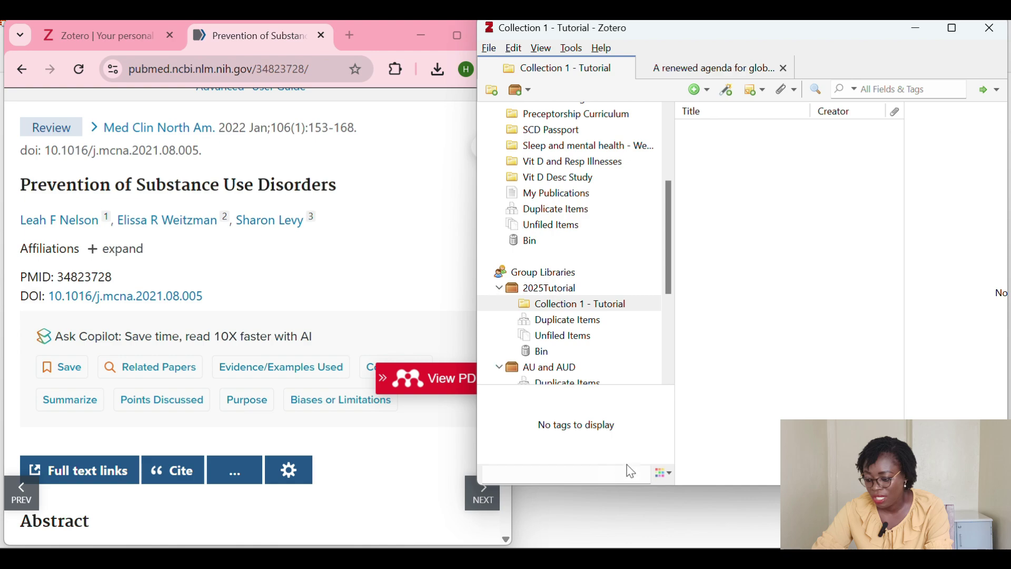
pyautogui.moveTo(610, 485); pyautogui.dragTo(610, 548)
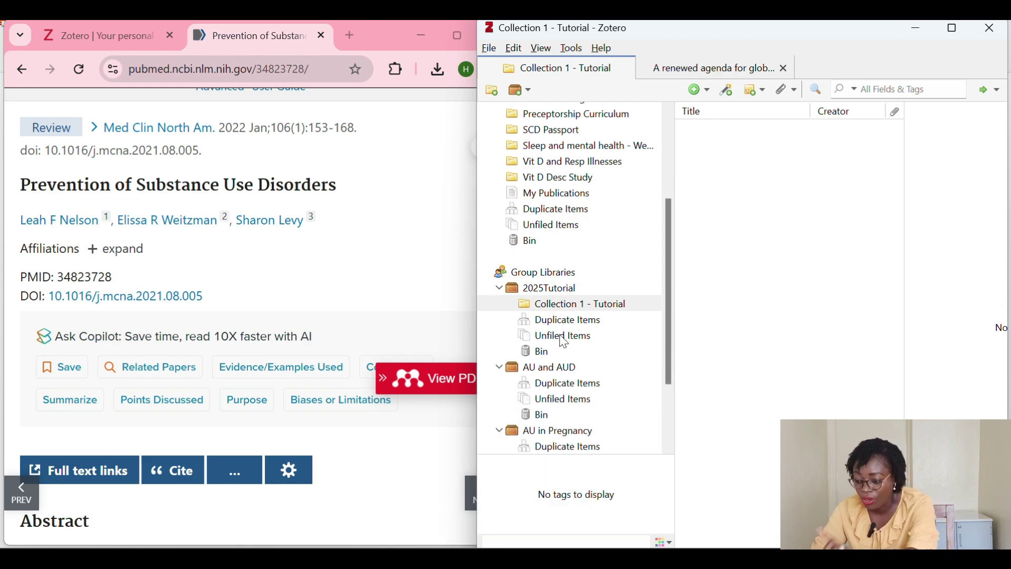
# Select Collection 1 - Tutorial in the 2025Tutorial group, collapse the collections pane and narrow the item list.
pyautogui.click(570, 309)
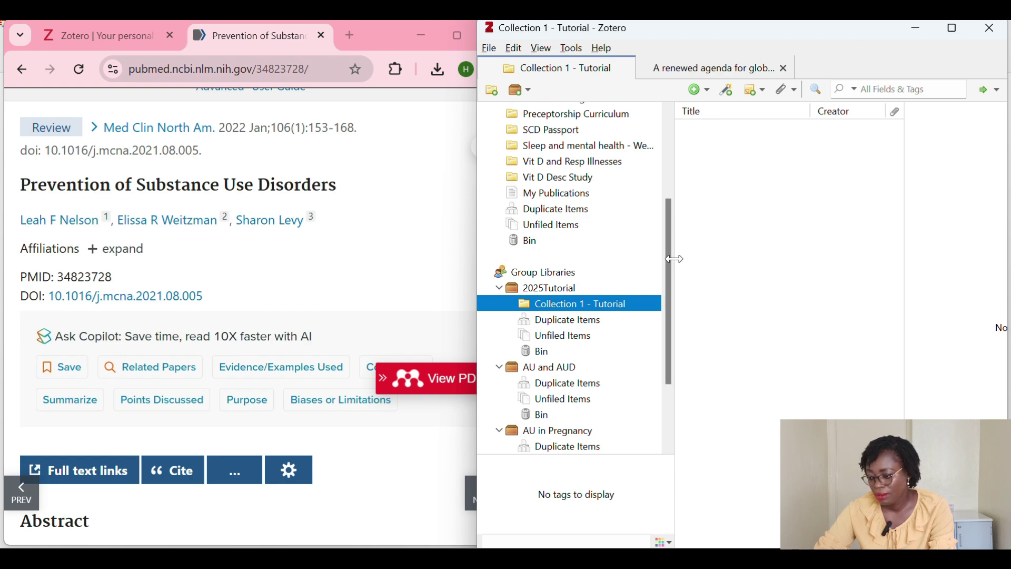
pyautogui.moveTo(675, 259); pyautogui.dragTo(513, 290)
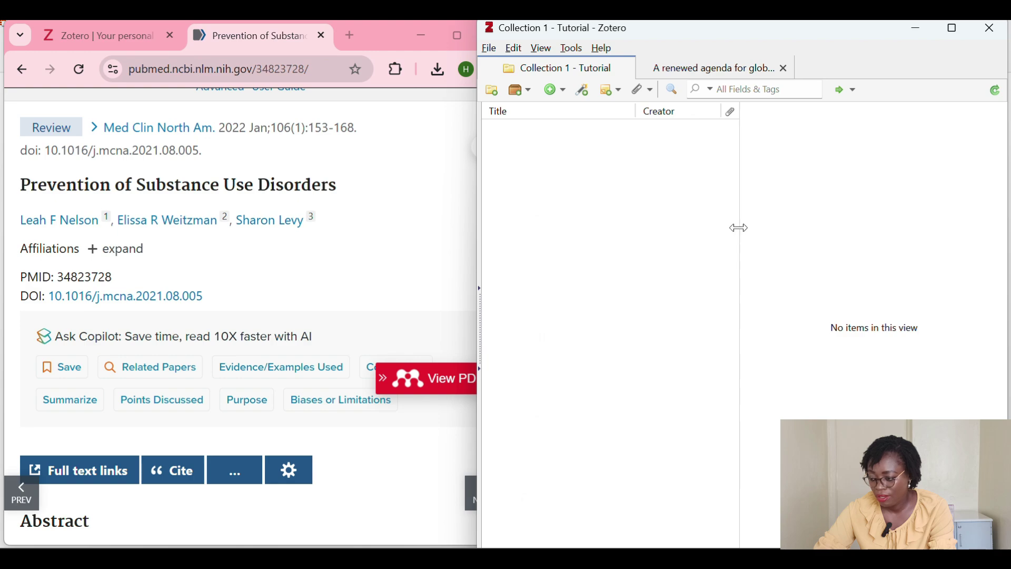
pyautogui.moveTo(739, 228); pyautogui.dragTo(538, 289)
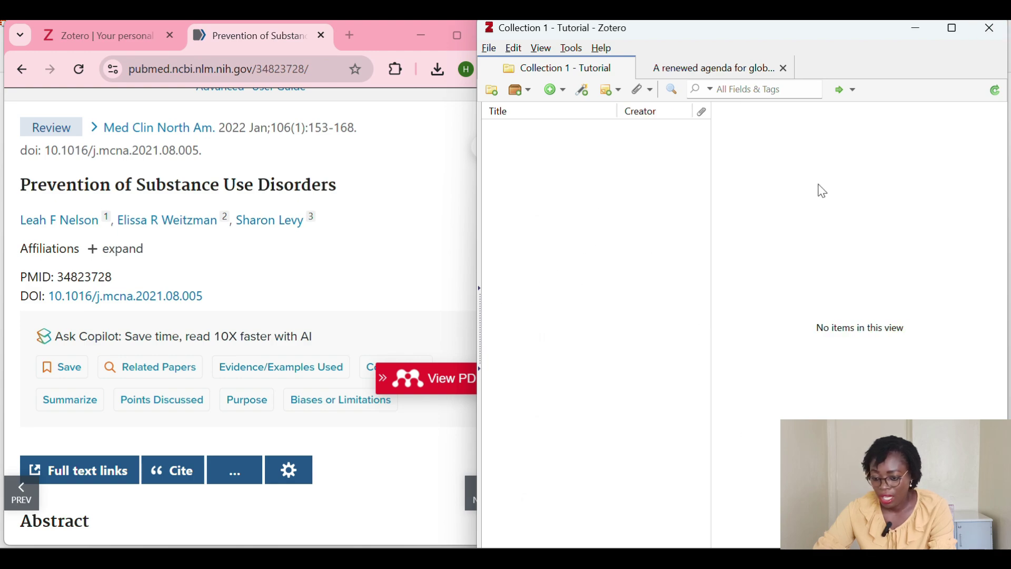
# Maximize Zotero, add a blank Journal Article item to Collection 1 - Tutorial and look through its fields.
pyautogui.click(956, 29)
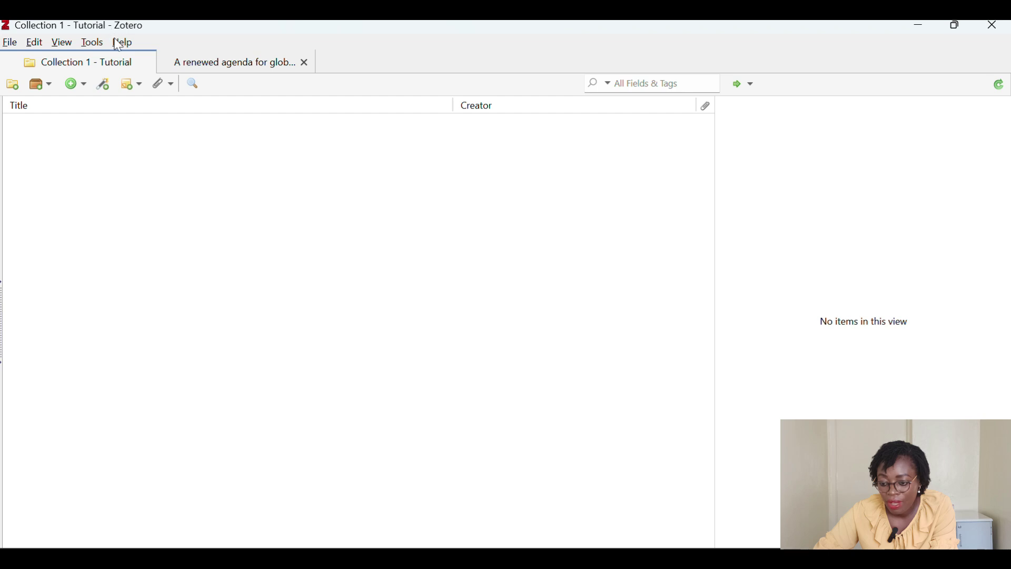
pyautogui.click(75, 85)
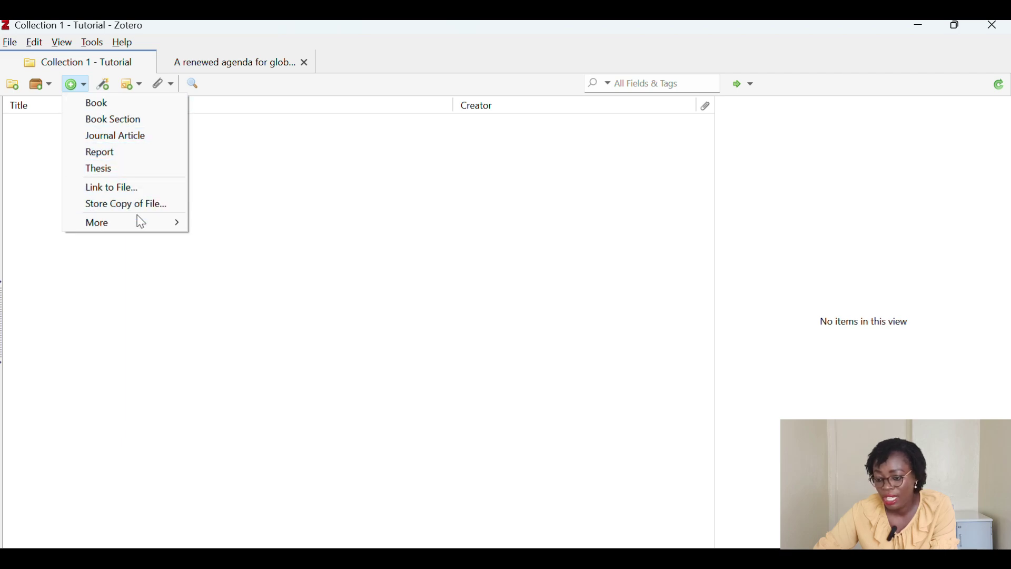
pyautogui.moveTo(146, 231)
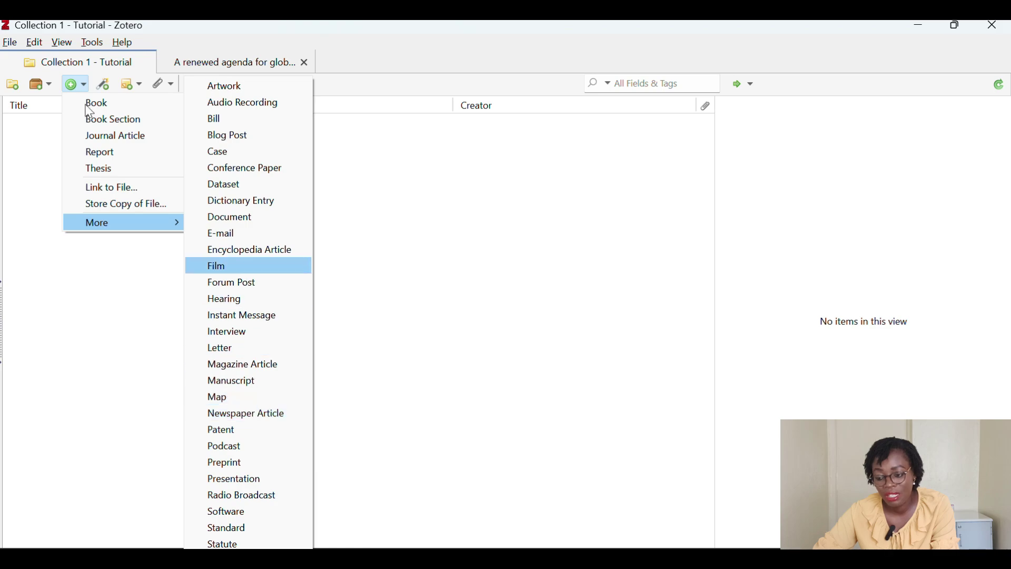
pyautogui.click(131, 138)
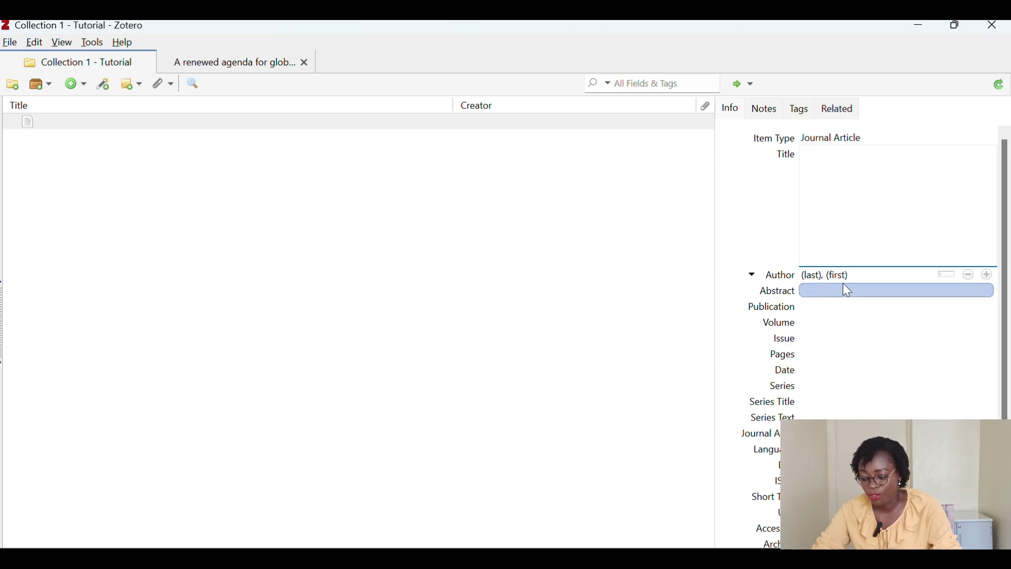
pyautogui.scroll(-3, 854, 256)
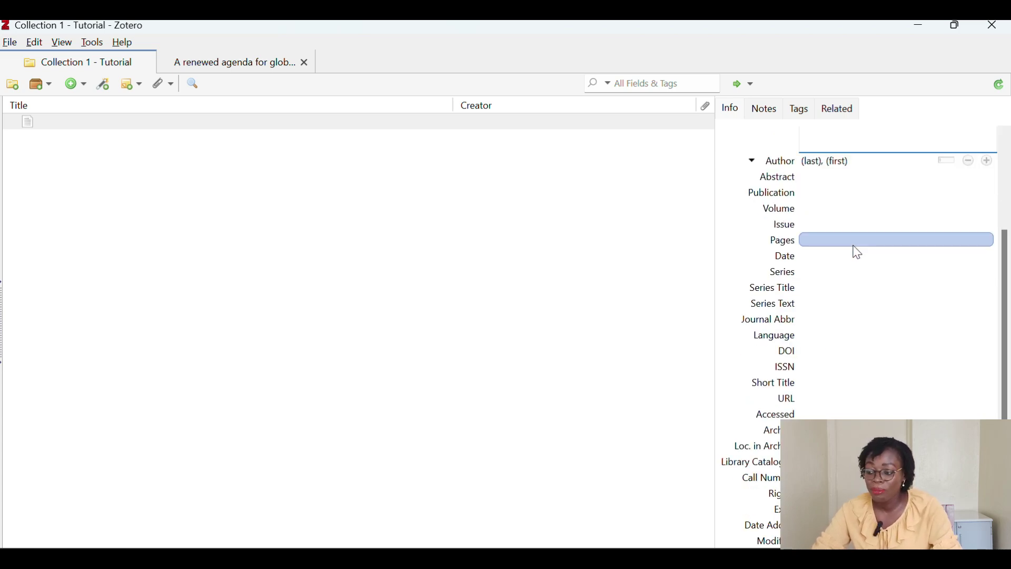
pyautogui.scroll(3, 860, 211)
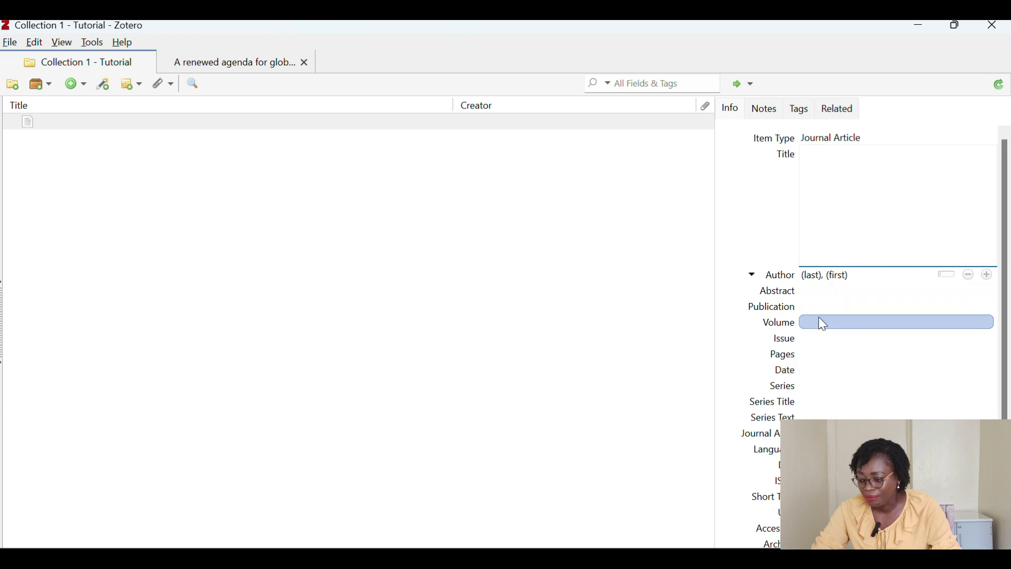
# Return Zotero to its smaller window beside the PubMed article, with the new journal article's fields in view.
pyautogui.click(957, 31)
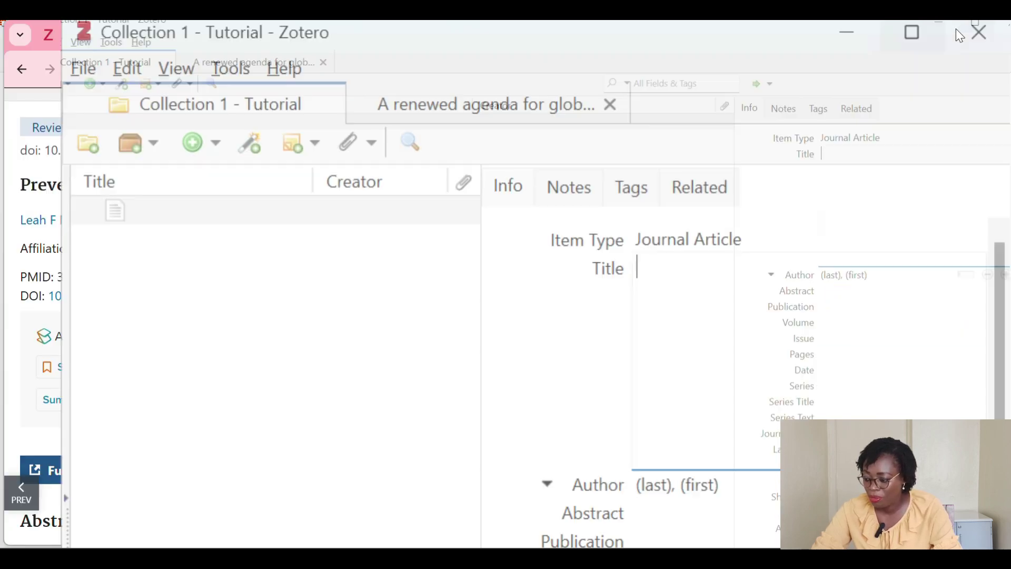
pyautogui.click(397, 236)
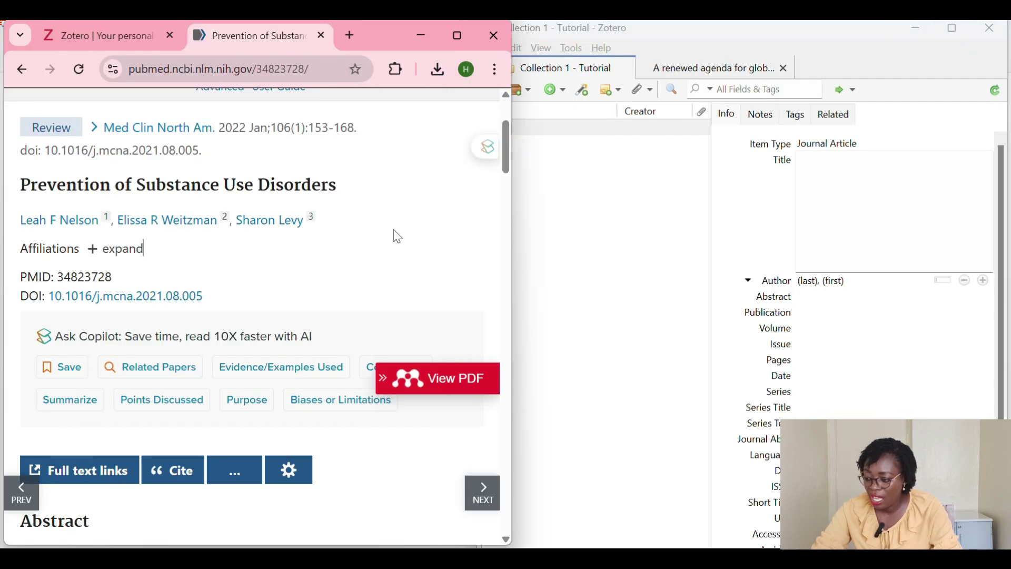
pyautogui.click(578, 281)
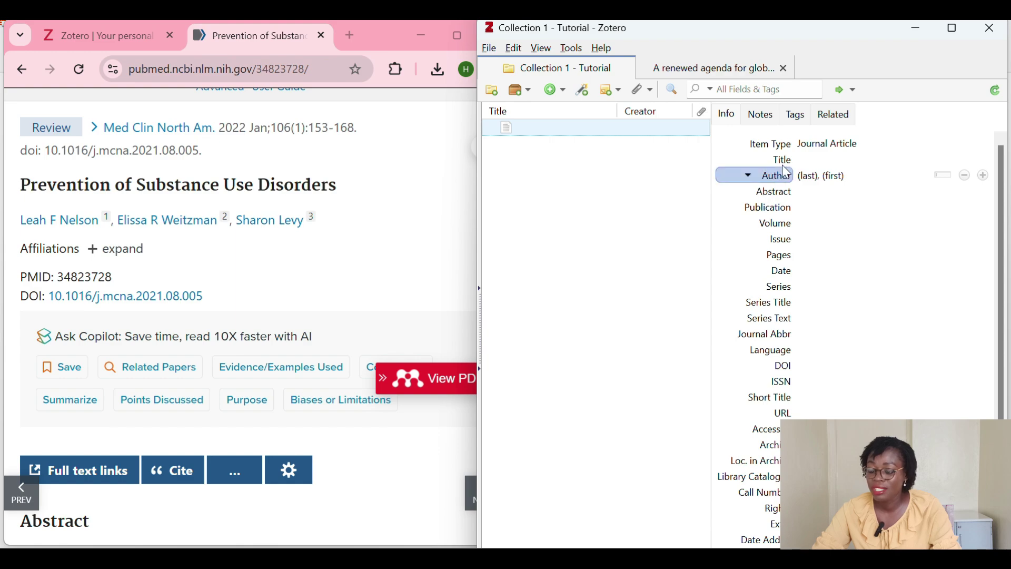
pyautogui.click(805, 161)
pyautogui.press('Escape')
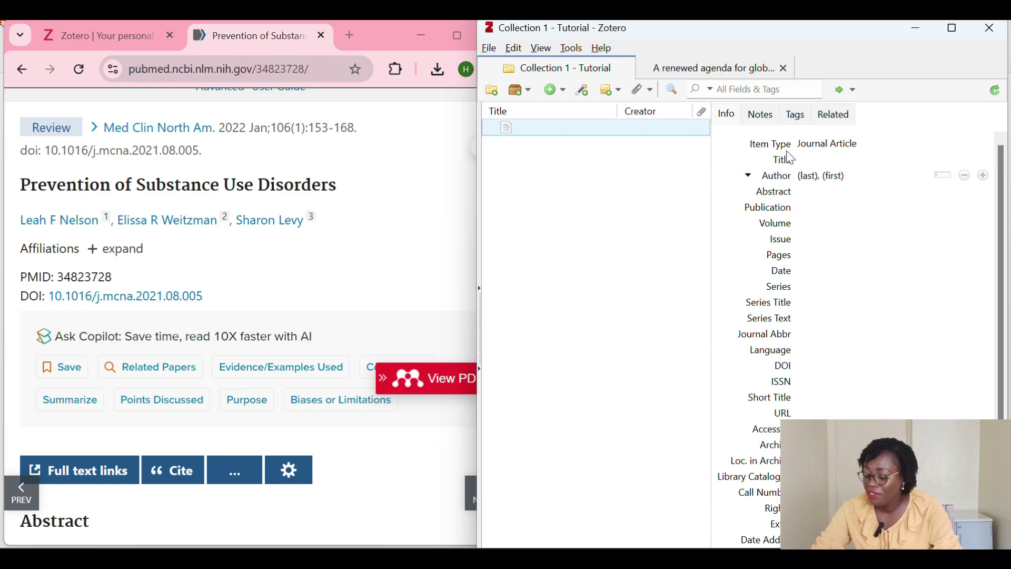
pyautogui.click(806, 149)
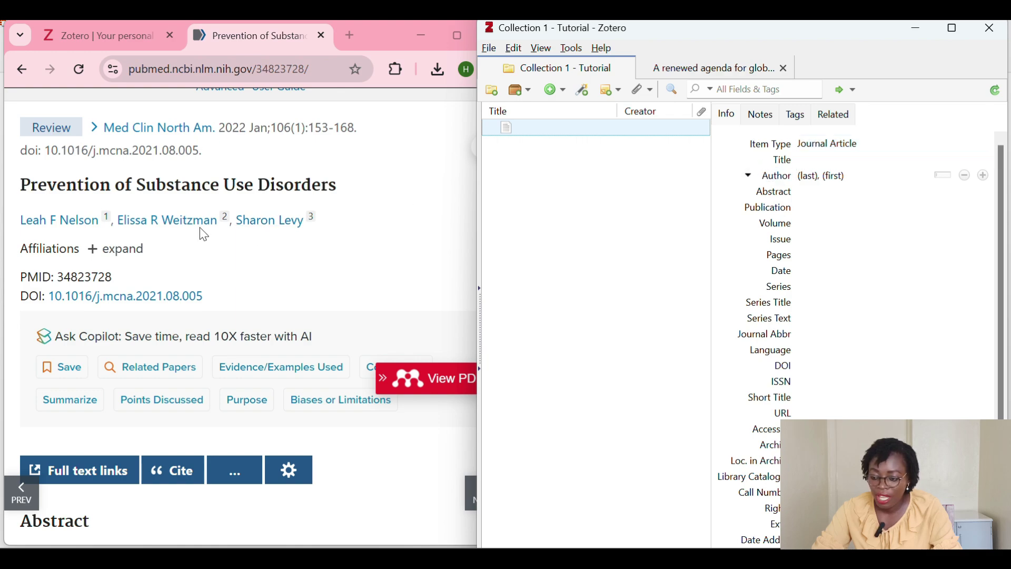
# Copy the title "Prevention of Substance Use Disorders" from the PubMed page into the new item's Title field.
pyautogui.moveTo(21, 185); pyautogui.dragTo(338, 183)
pyautogui.hotkey('ctrl', 'c')
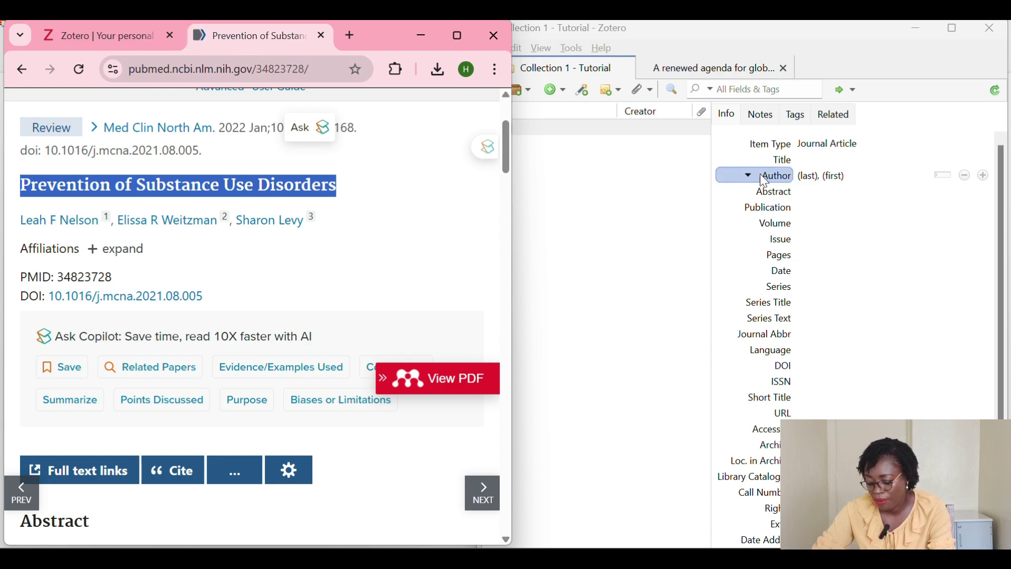
pyautogui.click(818, 177)
pyautogui.click(816, 160)
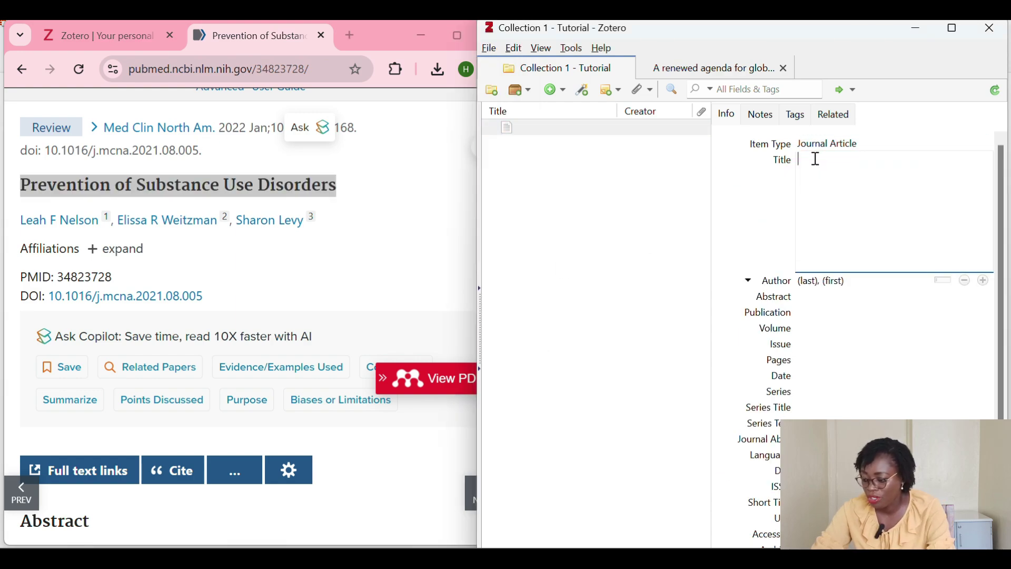
pyautogui.hotkey('ctrl', 'v')
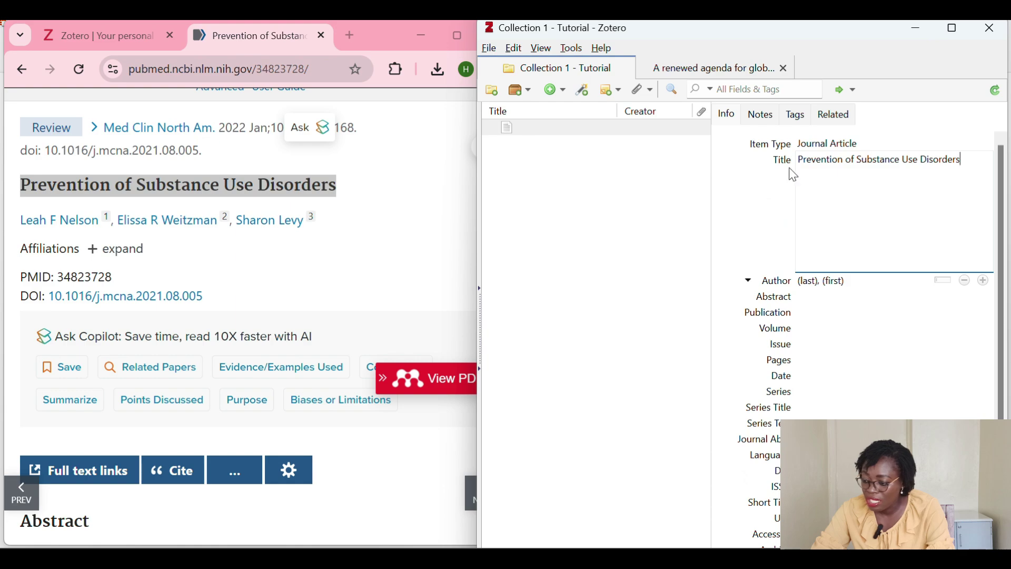
pyautogui.click(724, 242)
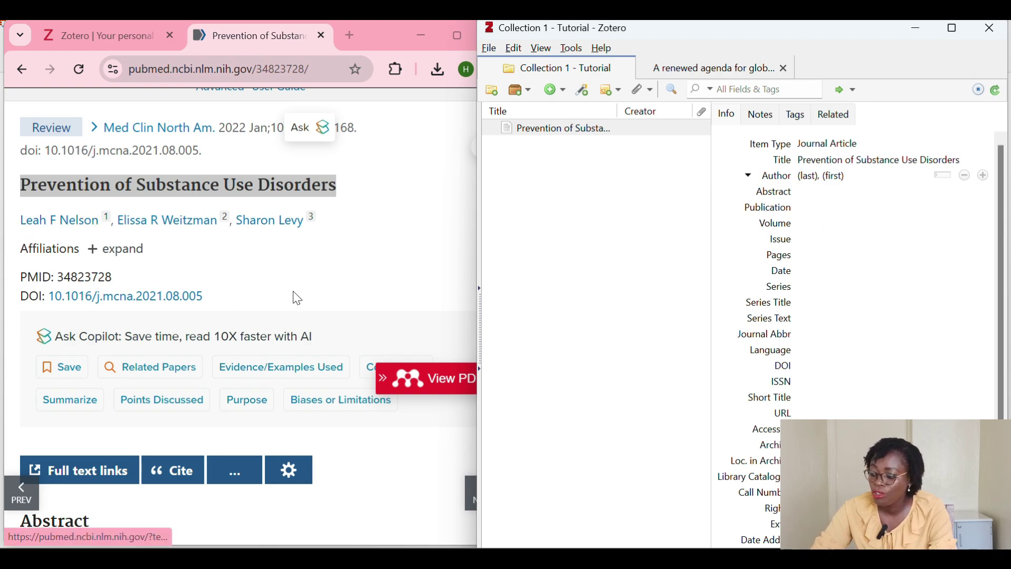
# Copy the first listed author's last name from the PubMed page into the item's author last-name field.
pyautogui.click(808, 176)
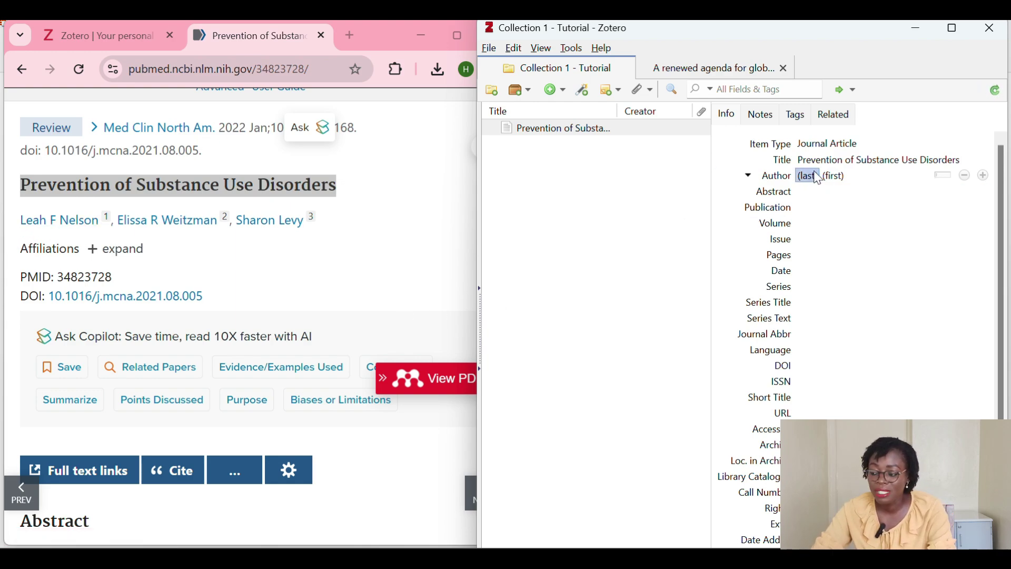
pyautogui.click(828, 178)
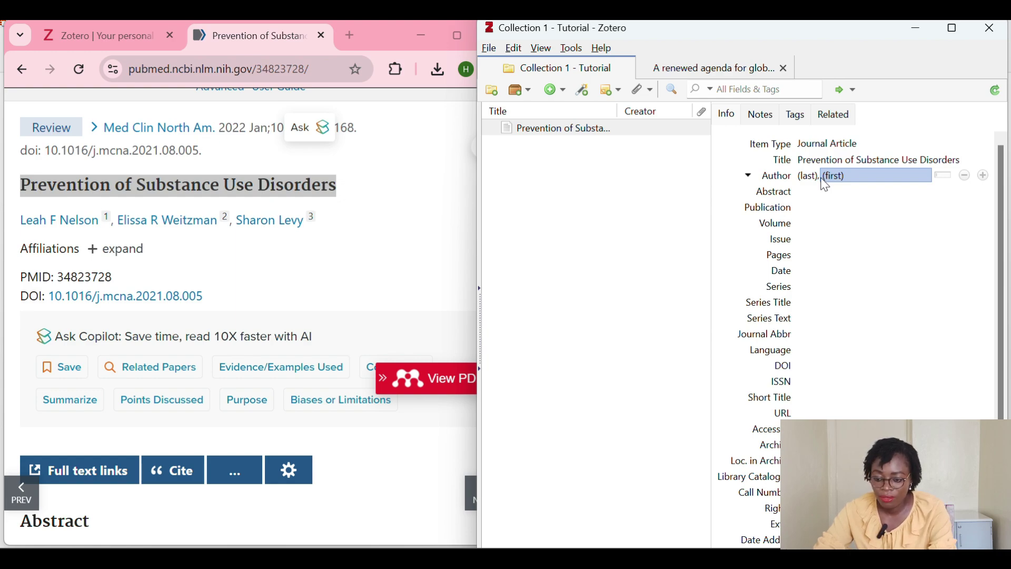
pyautogui.click(815, 179)
pyautogui.press('Escape')
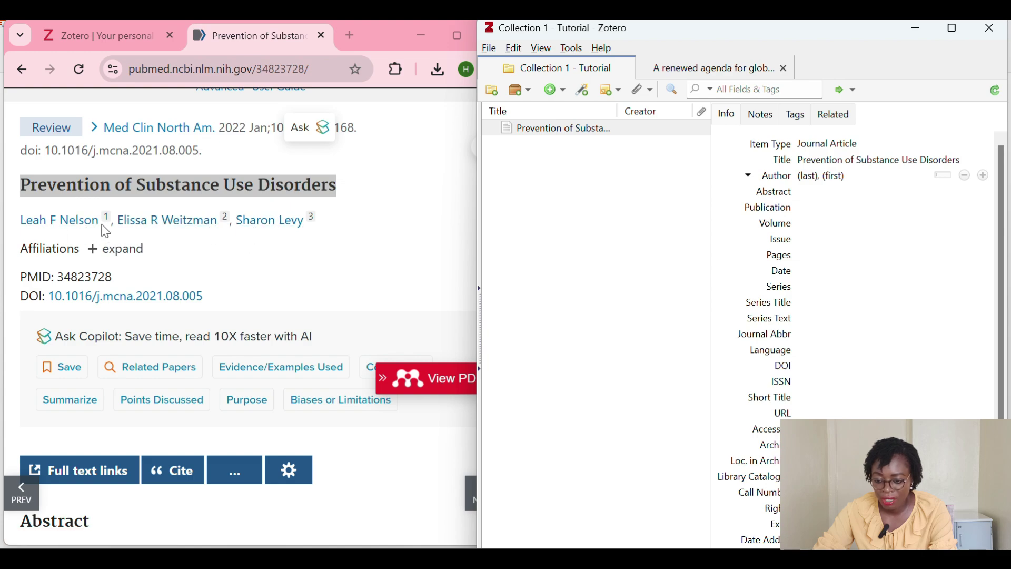
pyautogui.moveTo(108, 221); pyautogui.dragTo(67, 221)
pyautogui.hotkey('ctrl', 'c')
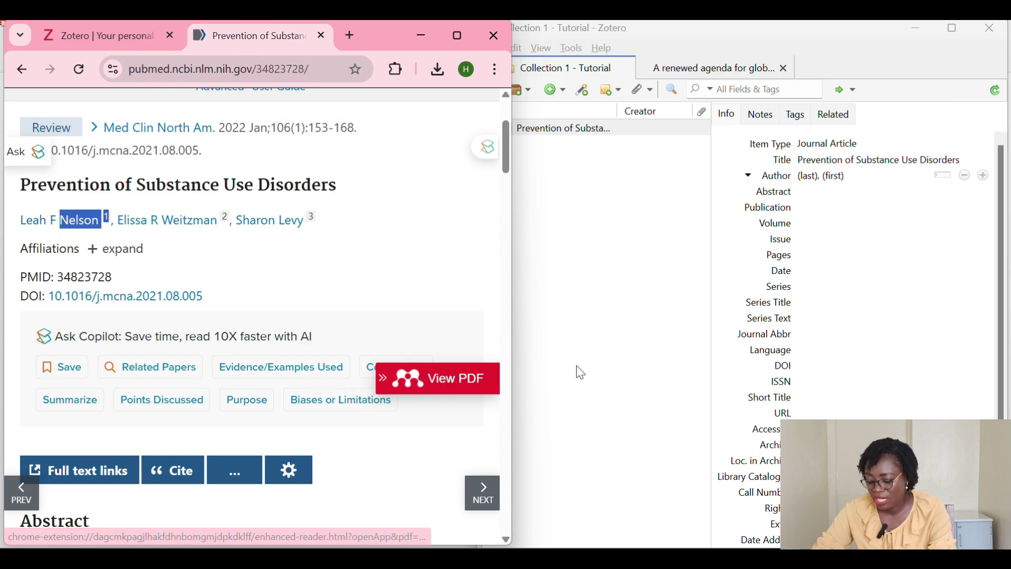
pyautogui.click(813, 176)
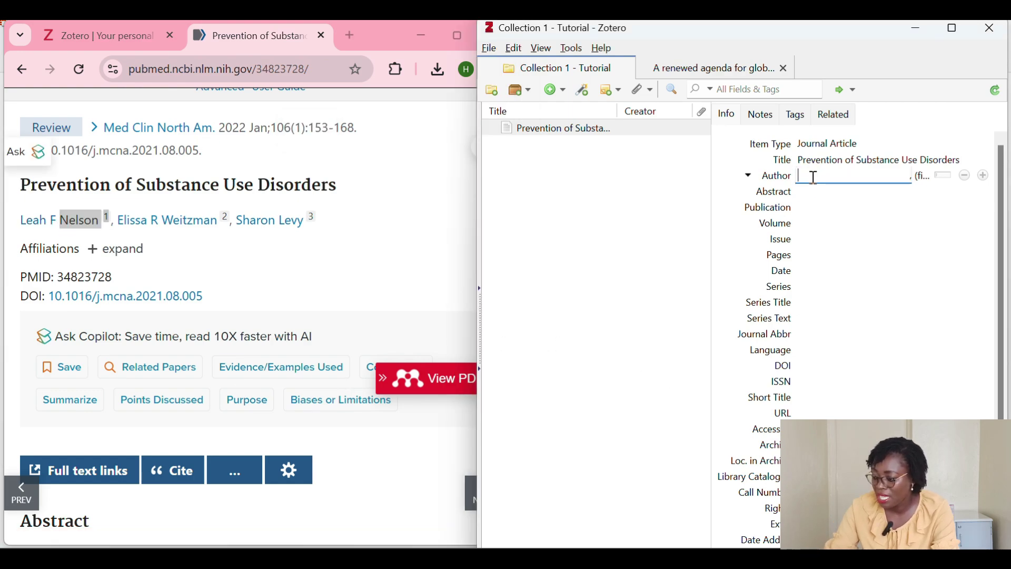
pyautogui.hotkey('ctrl', 'v')
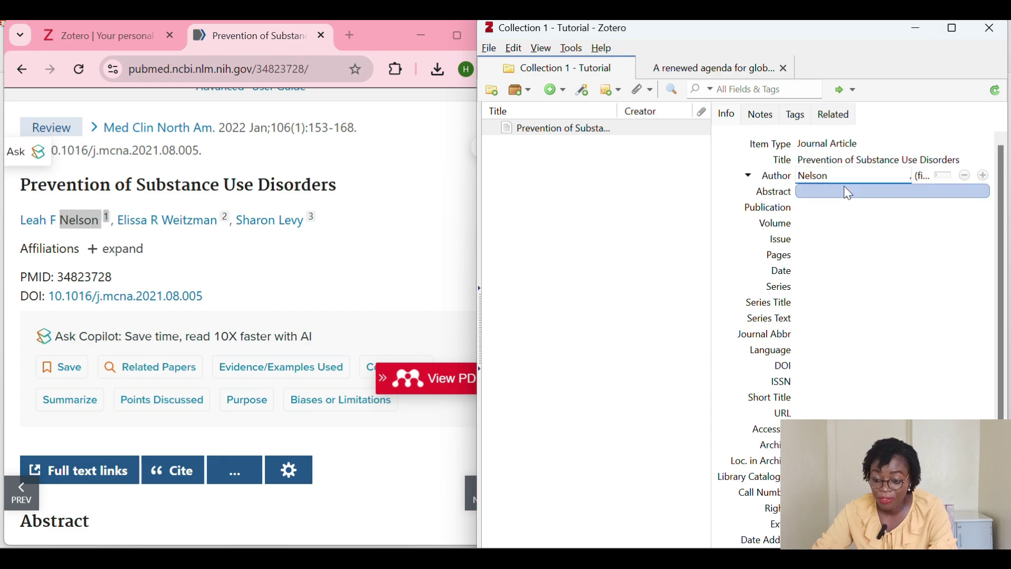
pyautogui.click(848, 193)
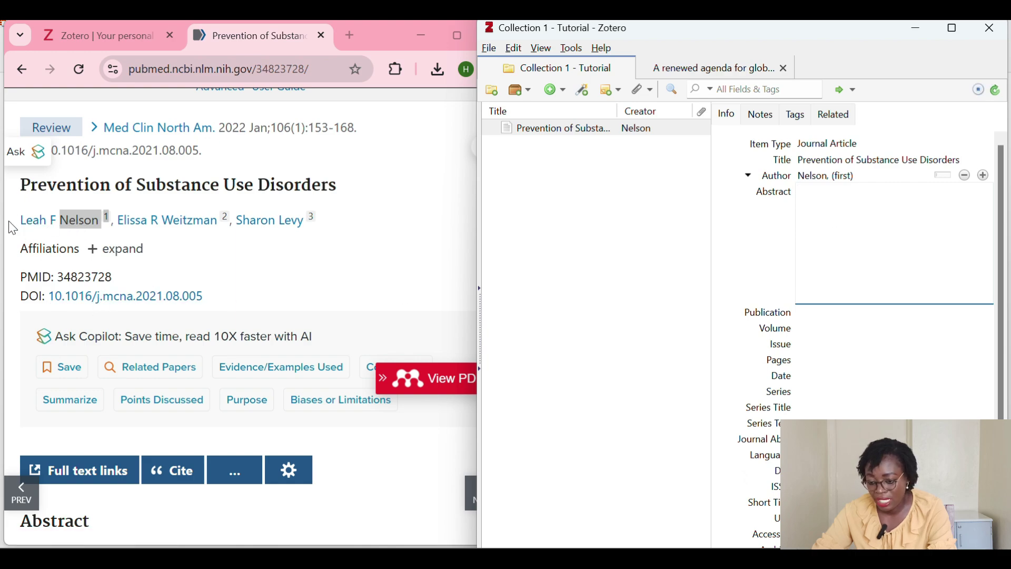
# Copy the same author's first name and middle initial from the PubMed page into the author first-name field.
pyautogui.moveTo(9, 220); pyautogui.dragTo(59, 230)
pyautogui.hotkey('ctrl', 'c')
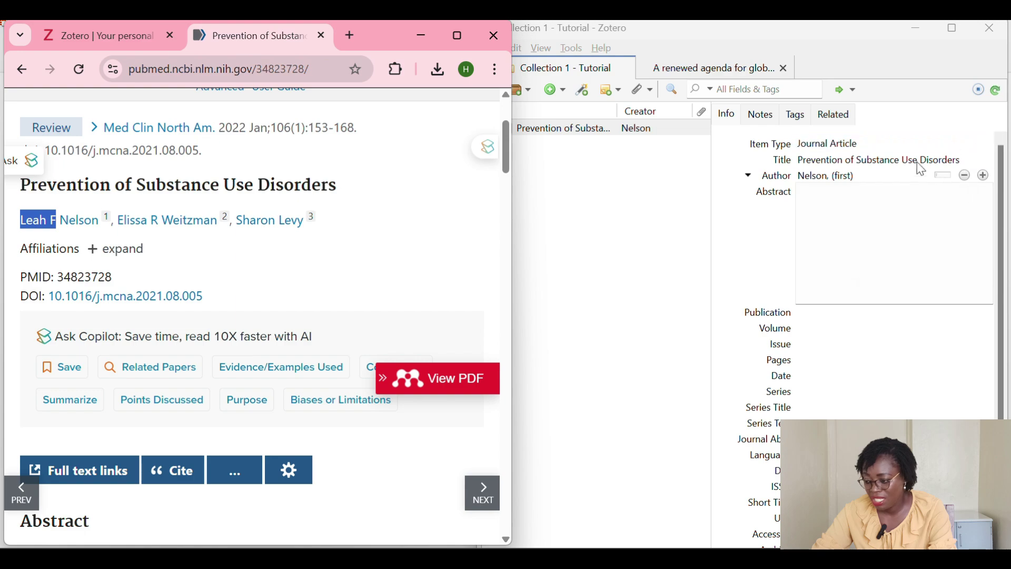
pyautogui.click(864, 177)
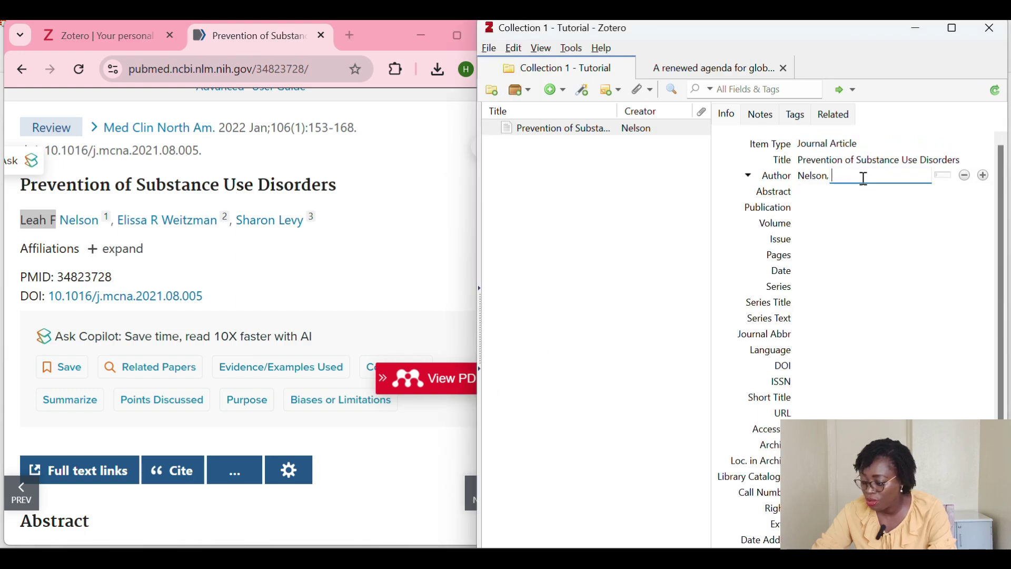
pyautogui.hotkey('ctrl', 'v')
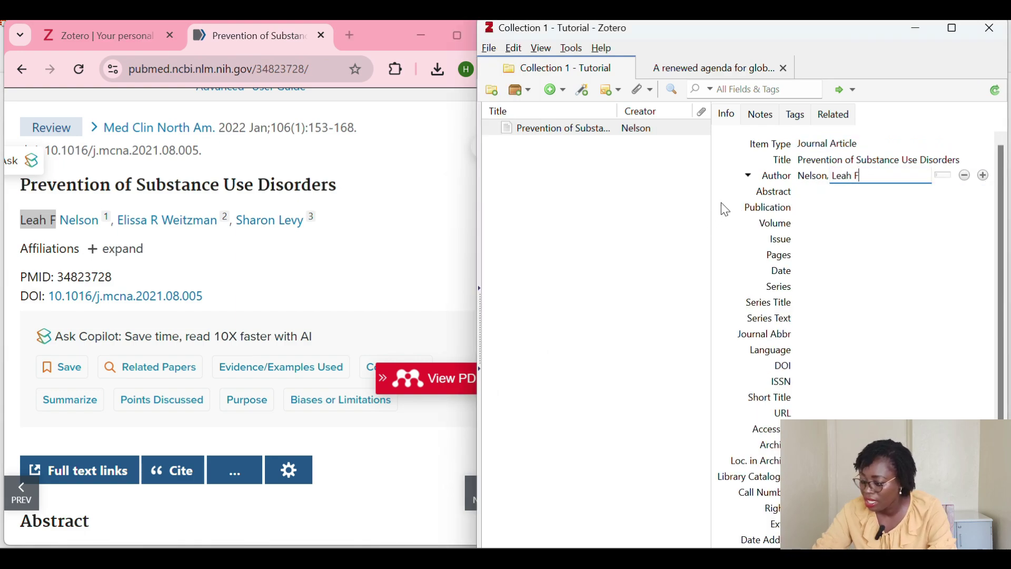
pyautogui.hotkey('ctrl', 'a')
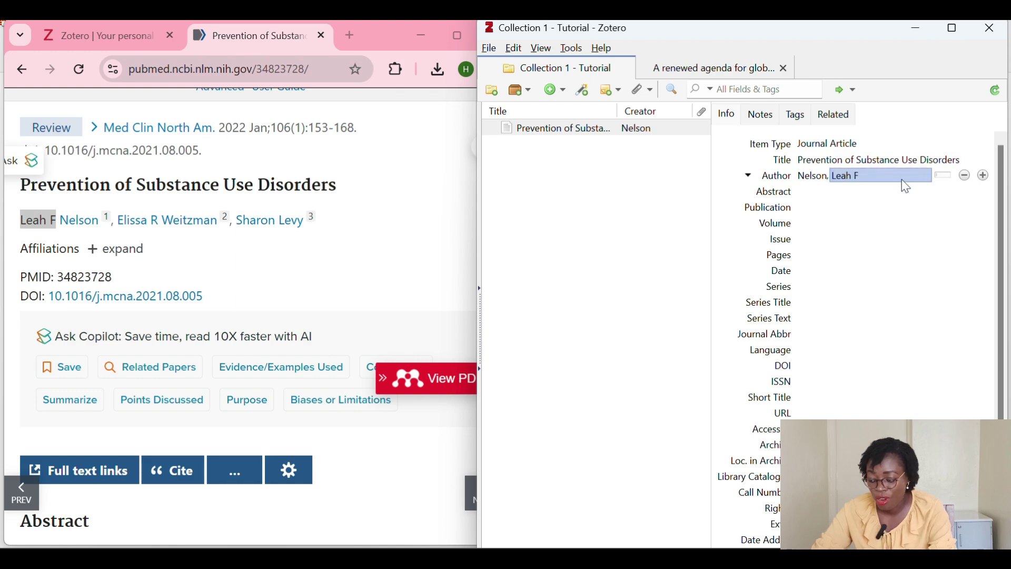
pyautogui.click(830, 206)
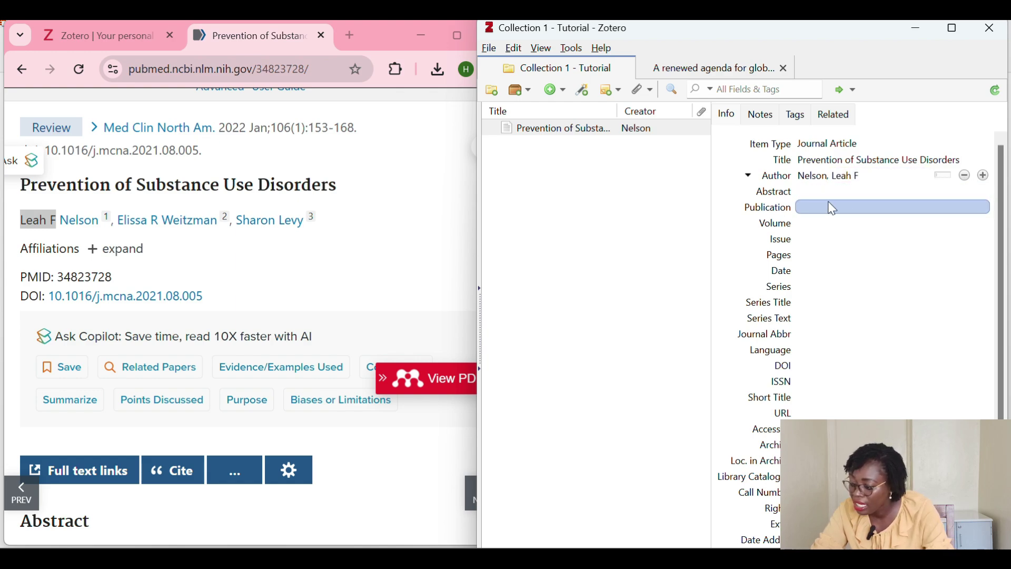
# Add a second author to the item and copy the second listed author's last name into it from the PubMed page.
pyautogui.press('Escape')
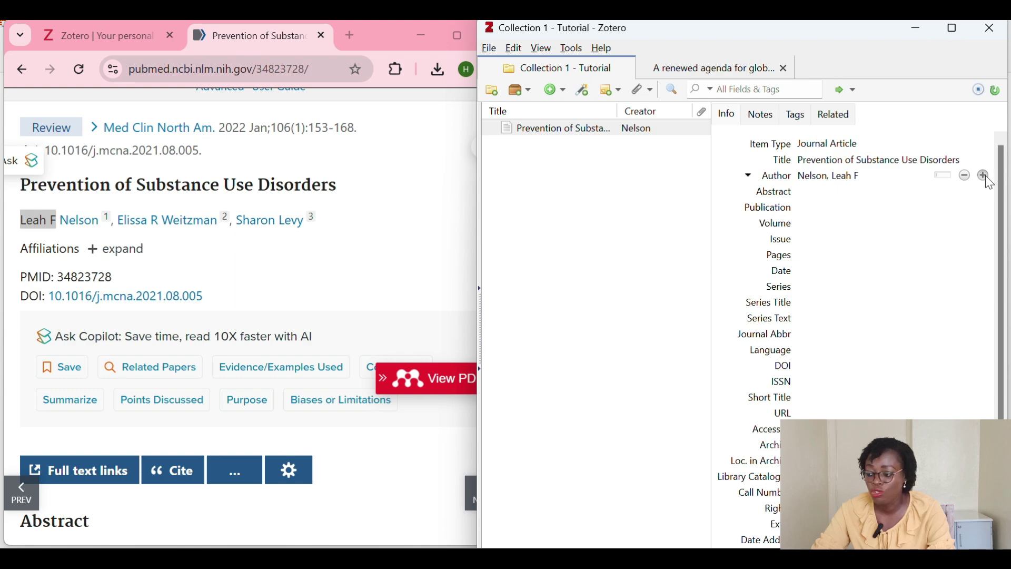
pyautogui.click(984, 176)
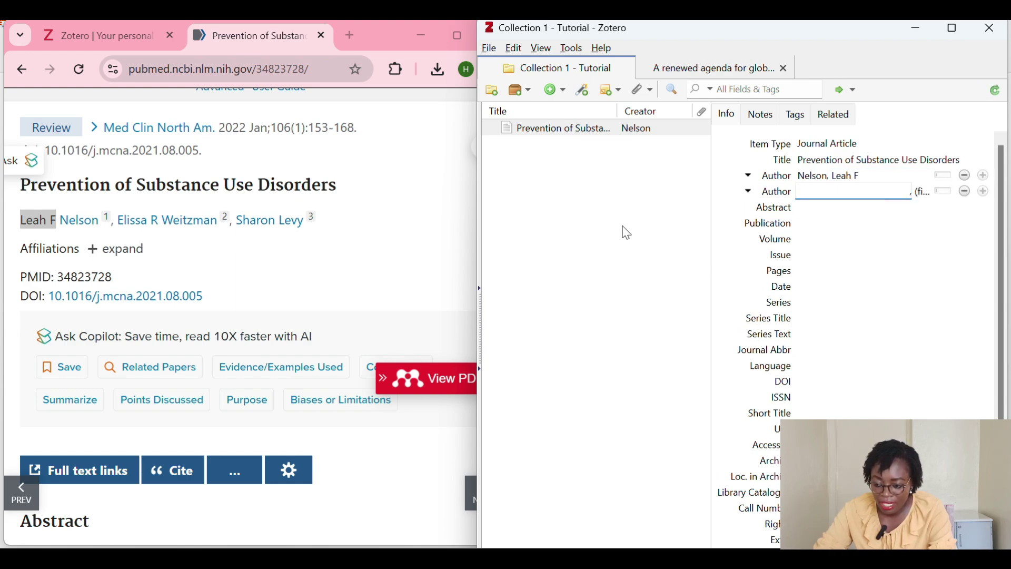
pyautogui.click(218, 223)
pyautogui.moveTo(218, 223); pyautogui.dragTo(167, 227)
pyautogui.hotkey('ctrl', 'c')
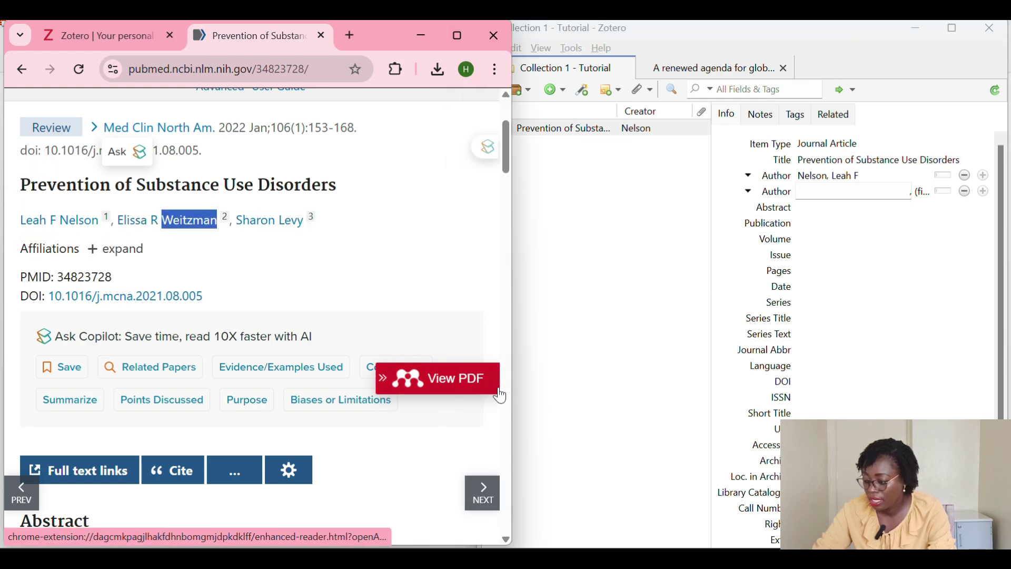
pyautogui.click(834, 190)
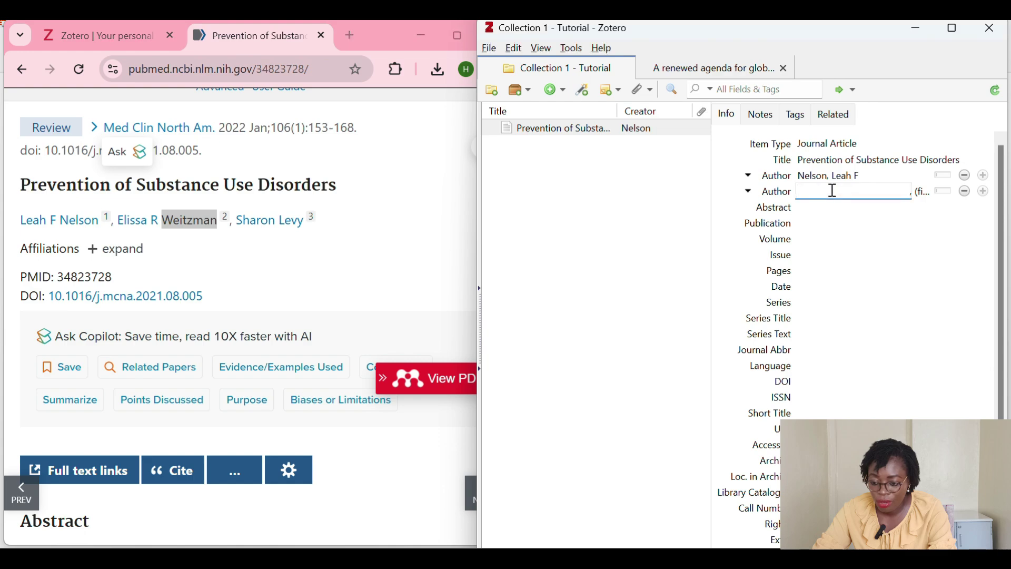
pyautogui.hotkey('ctrl', 'v')
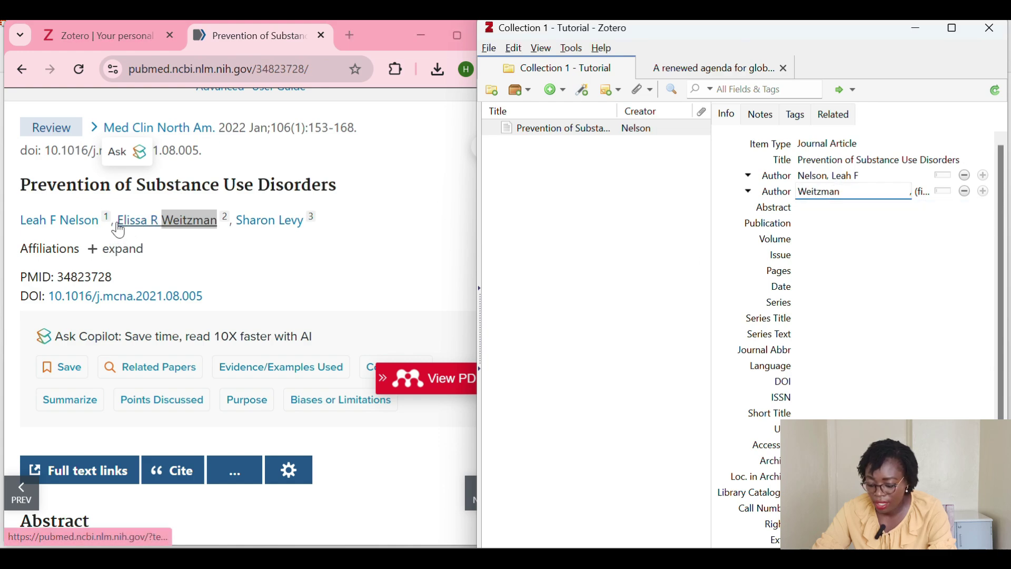
# Copy the second author's first name and middle initial from the PubMed page into the matching first-name field.
pyautogui.moveTo(118, 221); pyautogui.dragTo(158, 221)
pyautogui.hotkey('ctrl', 'c')
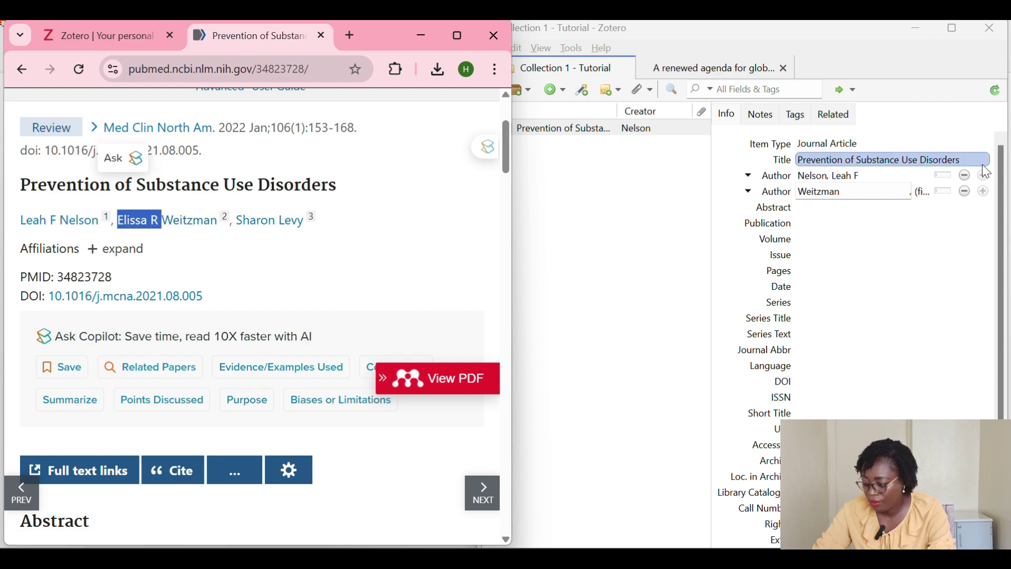
pyautogui.click(927, 195)
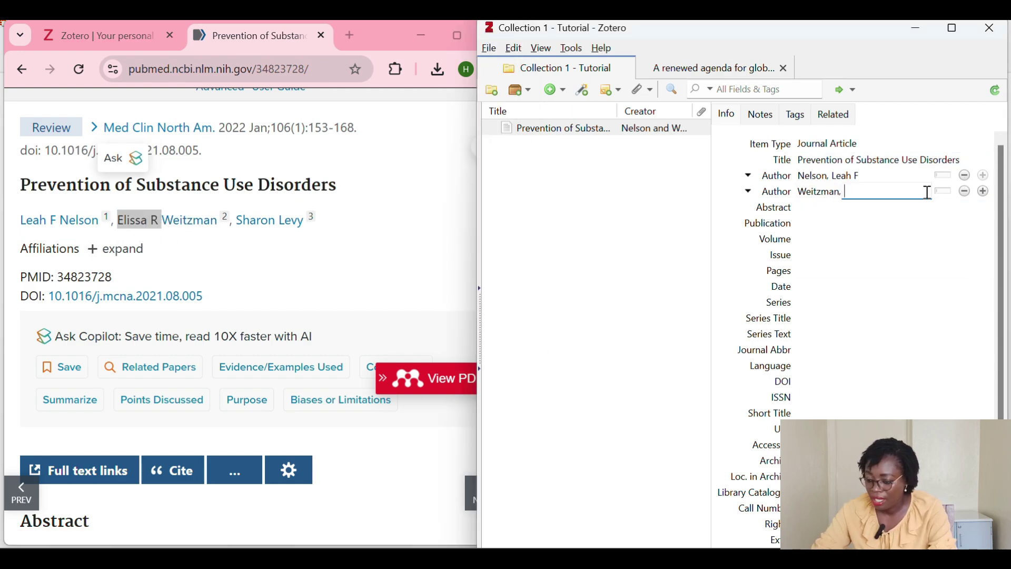
pyautogui.hotkey('ctrl', 'v')
pyautogui.hotkey('ctrl', 'a')
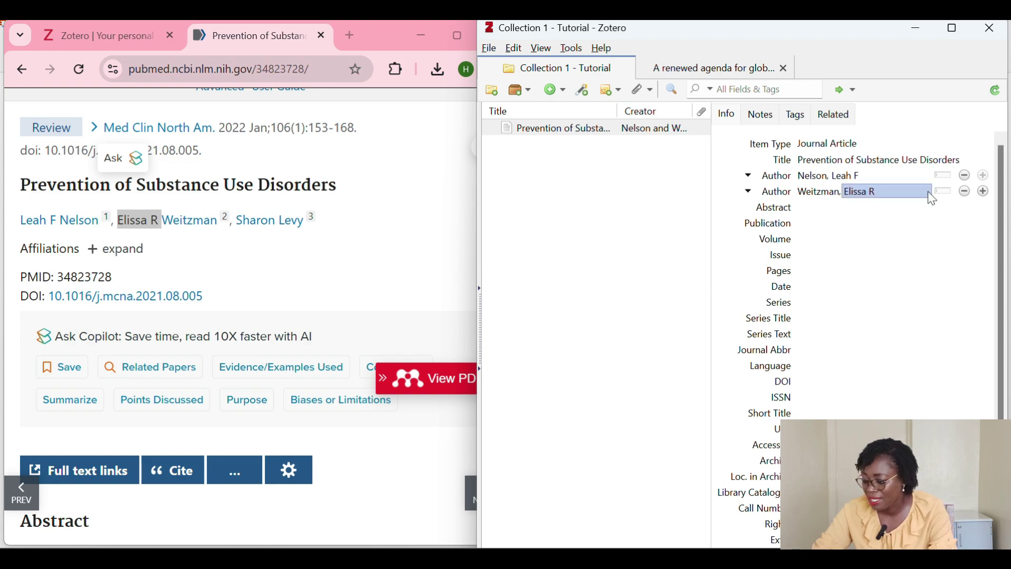
# Add a third author to the item and copy the third listed author's last name into it from the PubMed page.
pyautogui.click(983, 191)
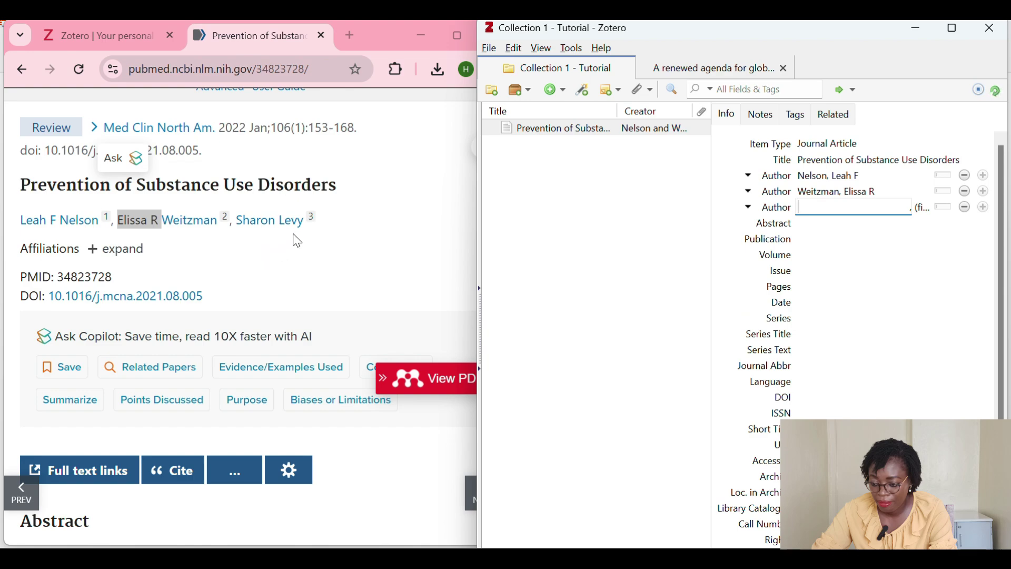
pyautogui.moveTo(306, 221); pyautogui.dragTo(282, 219)
pyautogui.hotkey('ctrl', 'c')
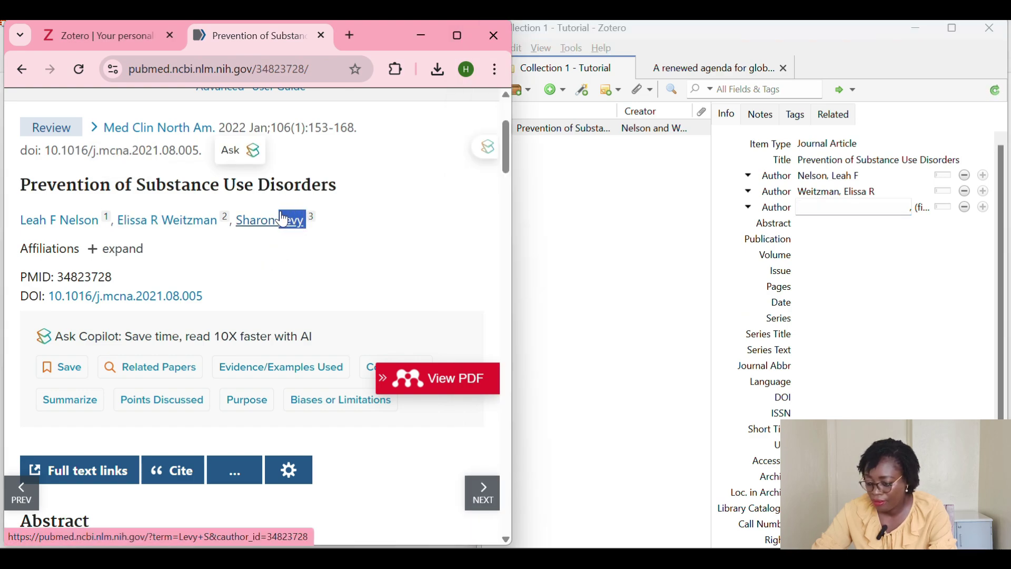
pyautogui.click(809, 207)
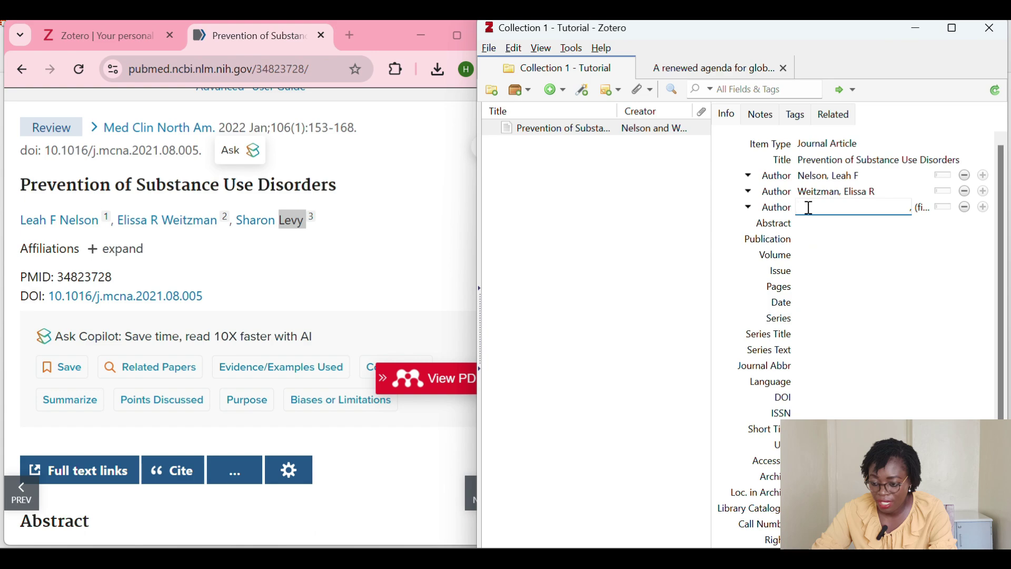
pyautogui.hotkey('ctrl', 'v')
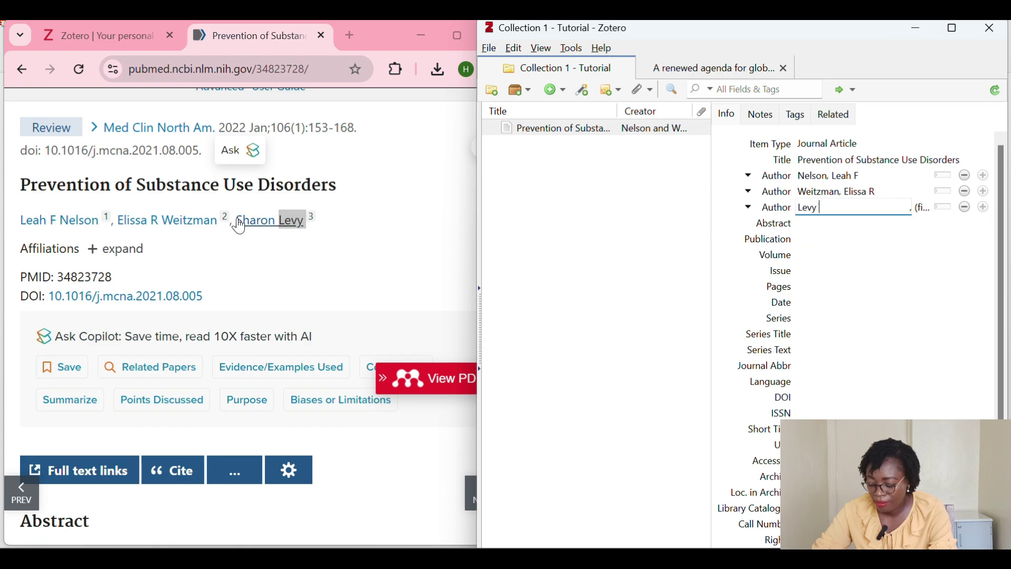
# Copy the third author's first name from the PubMed page into the first-name field, leaving no blank extra author row.
pyautogui.moveTo(235, 220); pyautogui.dragTo(272, 221)
pyautogui.hotkey('ctrl', 'c')
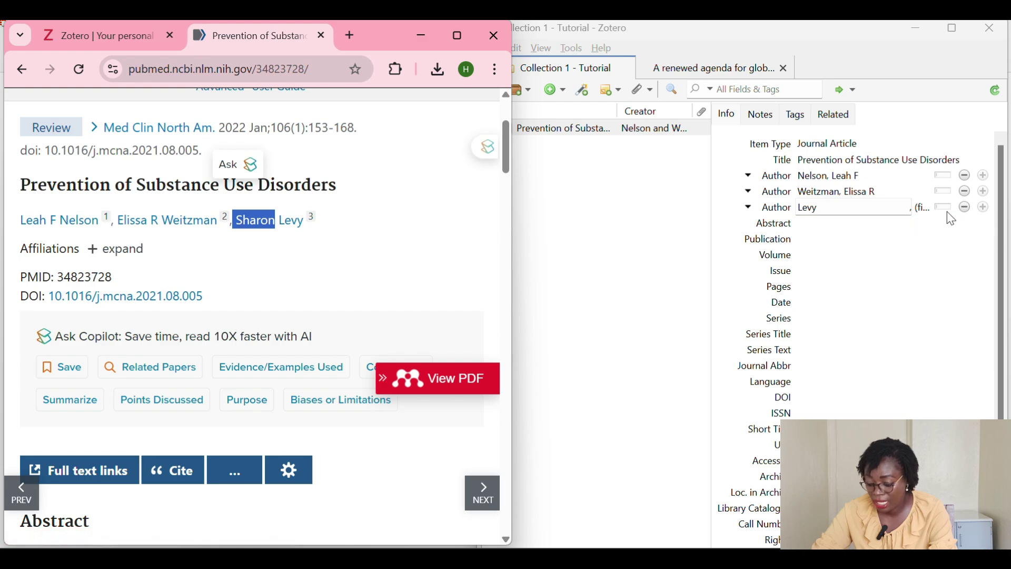
pyautogui.click(926, 210)
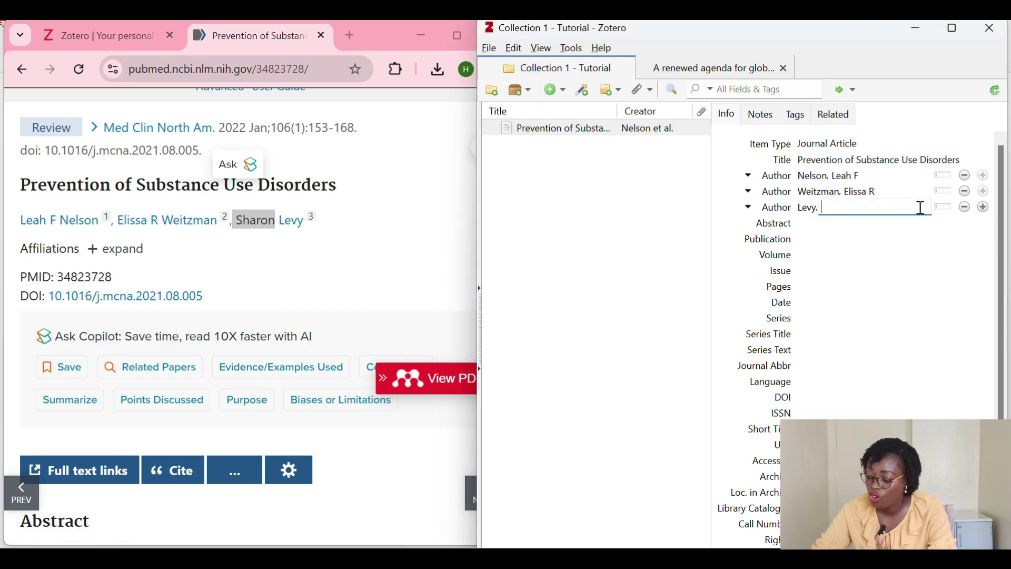
pyautogui.hotkey('ctrl', 'v')
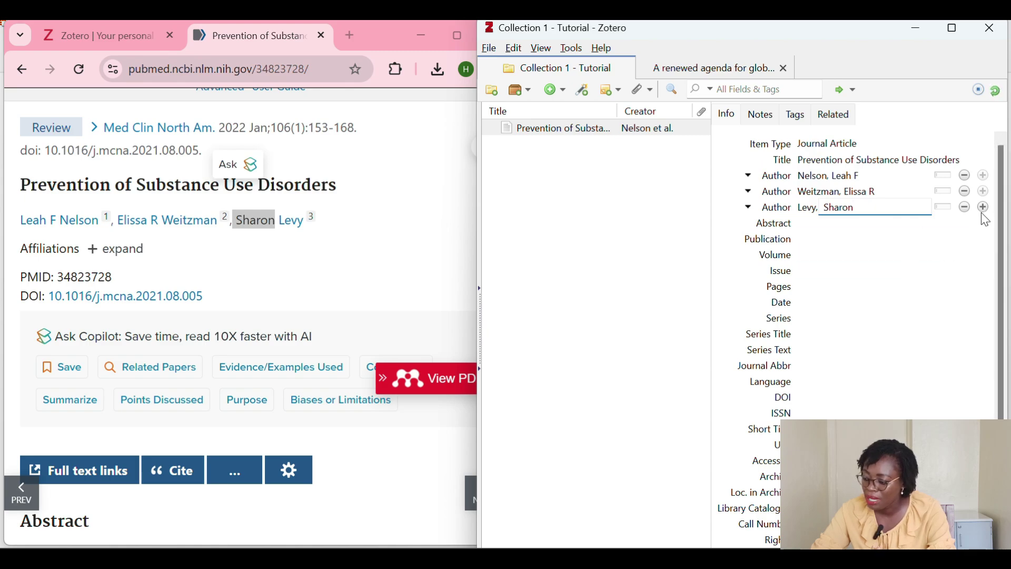
pyautogui.press('Return')
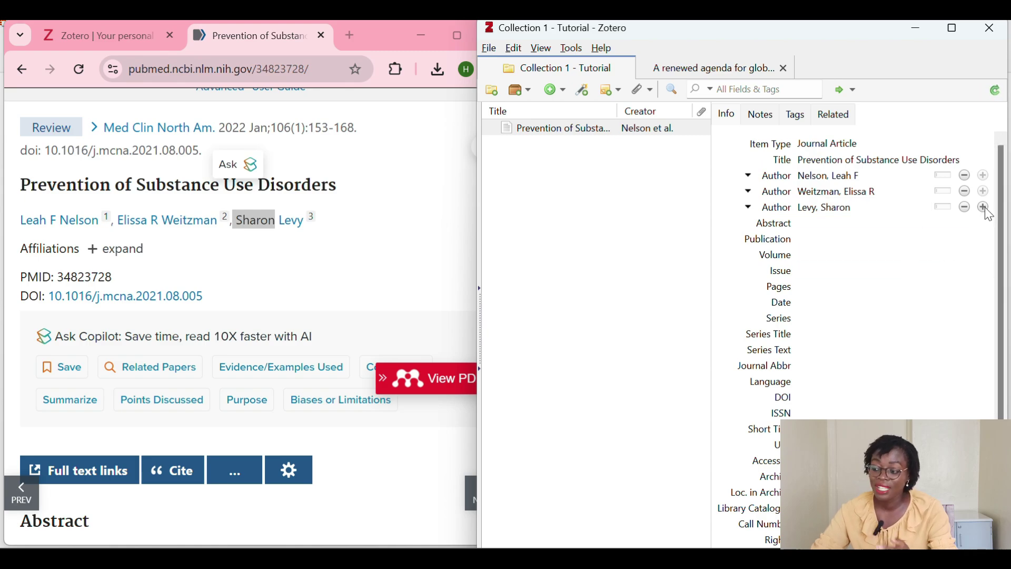
pyautogui.click(984, 207)
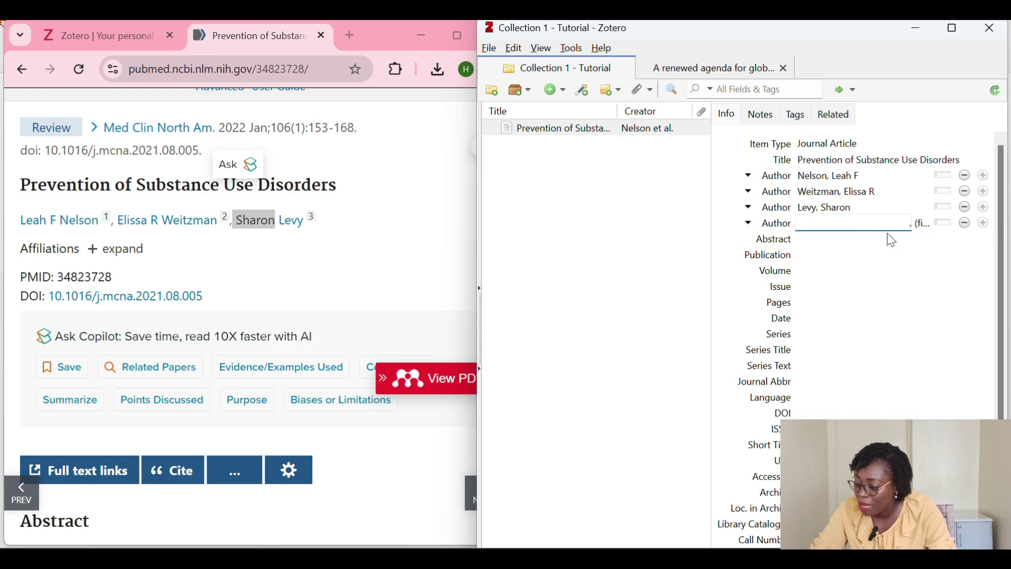
pyautogui.click(966, 226)
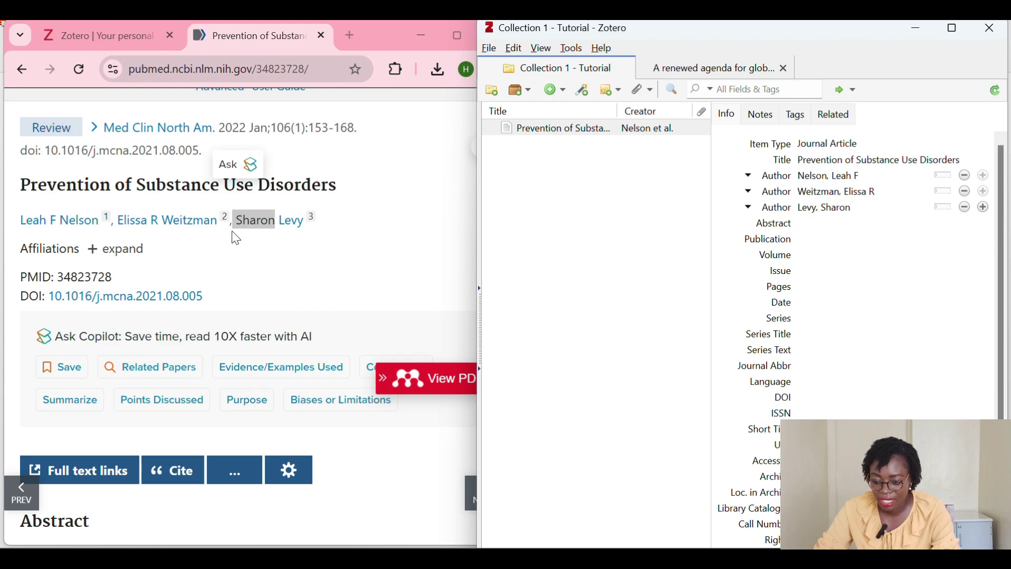
# Copy the full abstract, including its keywords line, from the PubMed page into the item's Abstract field.
pyautogui.click(248, 256)
pyautogui.scroll(-6, 247, 257)
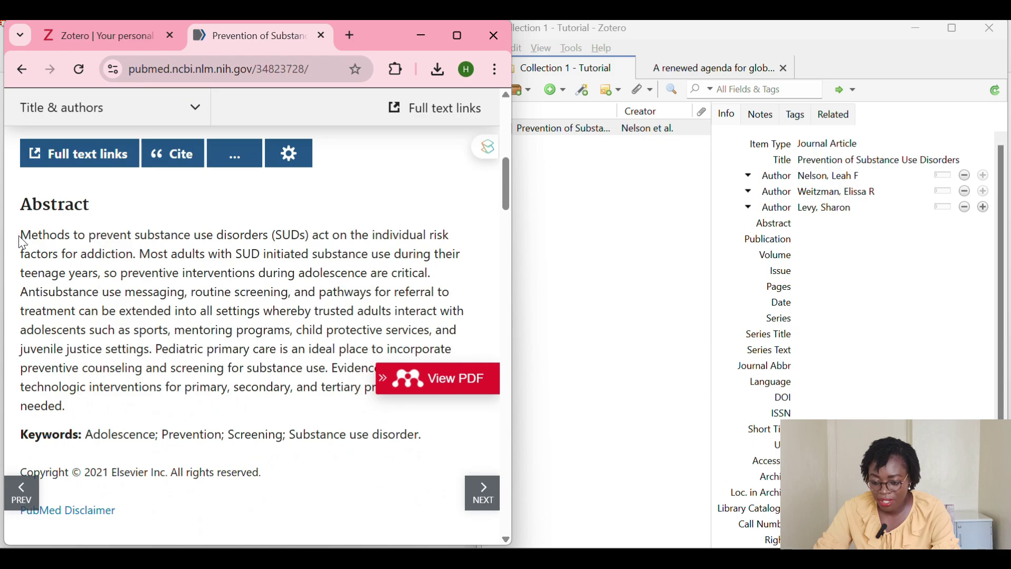
pyautogui.moveTo(21, 234); pyautogui.dragTo(91, 416)
pyautogui.moveTo(163, 409); pyautogui.dragTo(449, 436)
pyautogui.hotkey('ctrl', 'c')
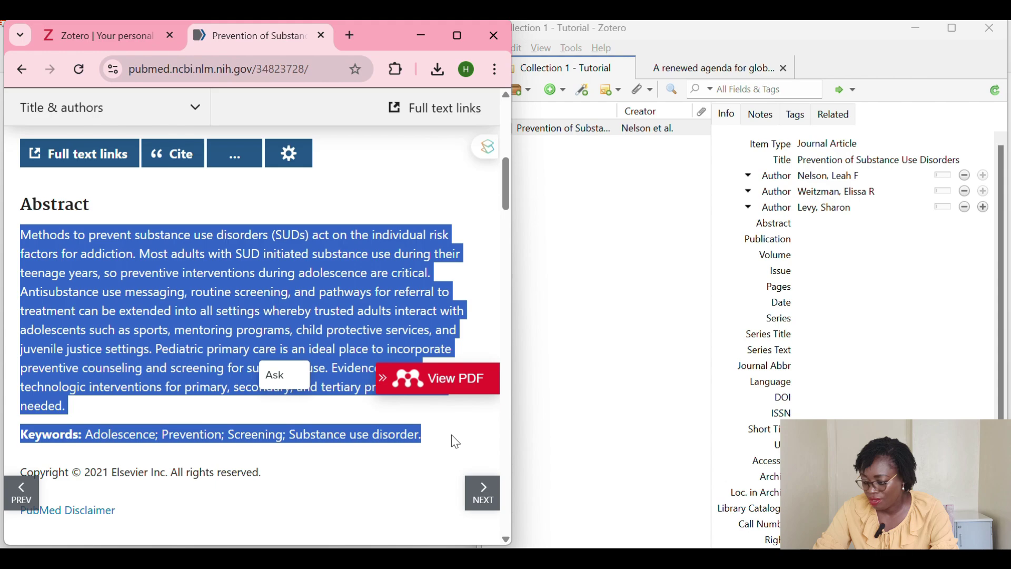
pyautogui.click(891, 228)
pyautogui.hotkey('ctrl', 'v')
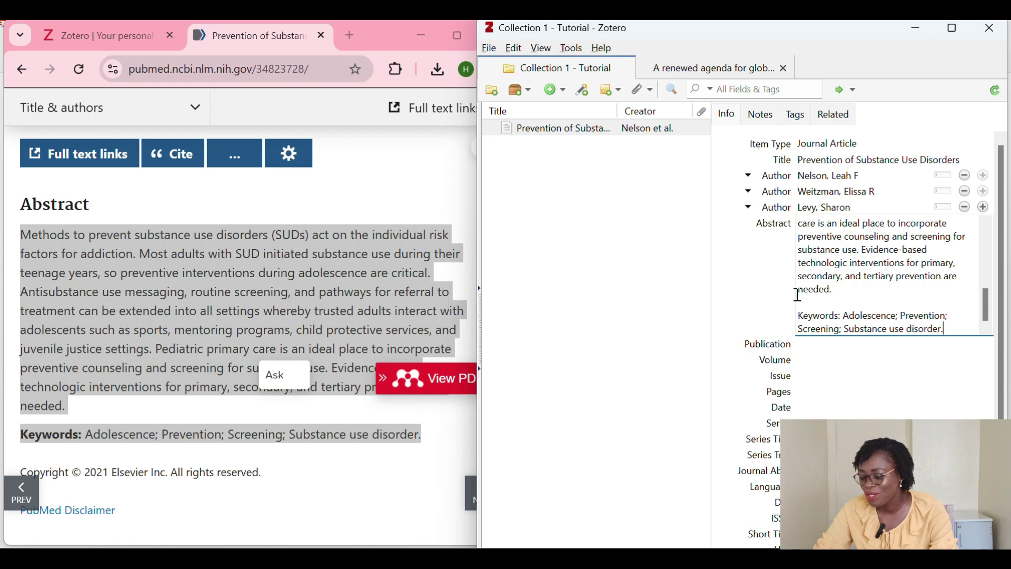
# Review the expanded text in the item's Abstract field and collapse it back to a single line.
pyautogui.hotkey('ctrl', 'a')
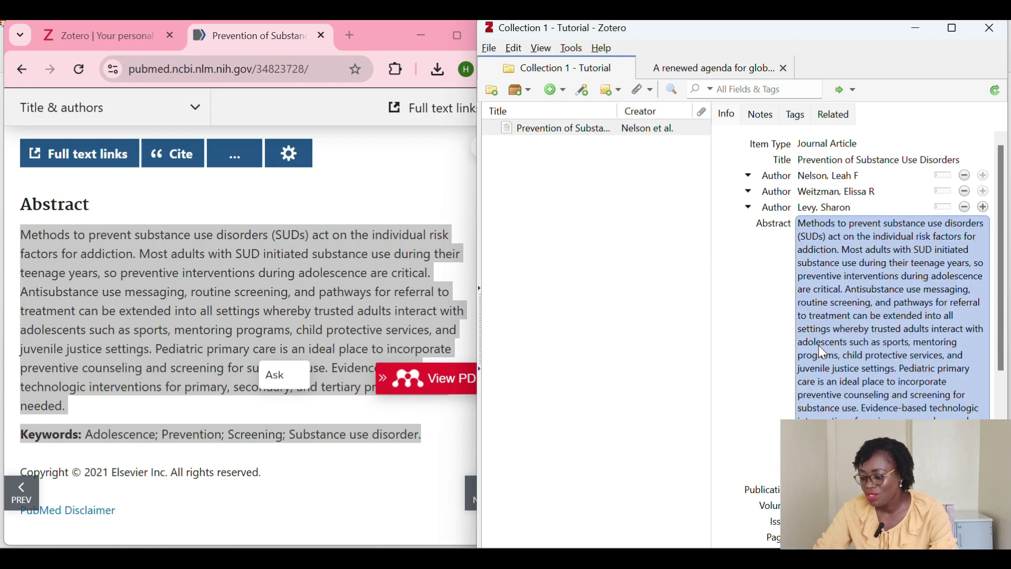
pyautogui.click(783, 342)
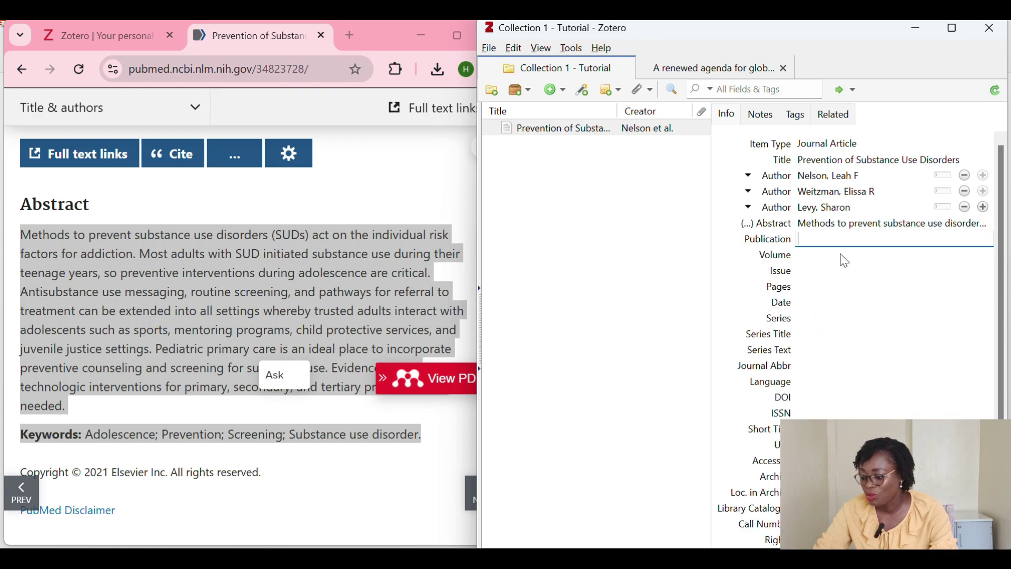
pyautogui.click(837, 239)
pyautogui.hotkey('shift', 'Tab')
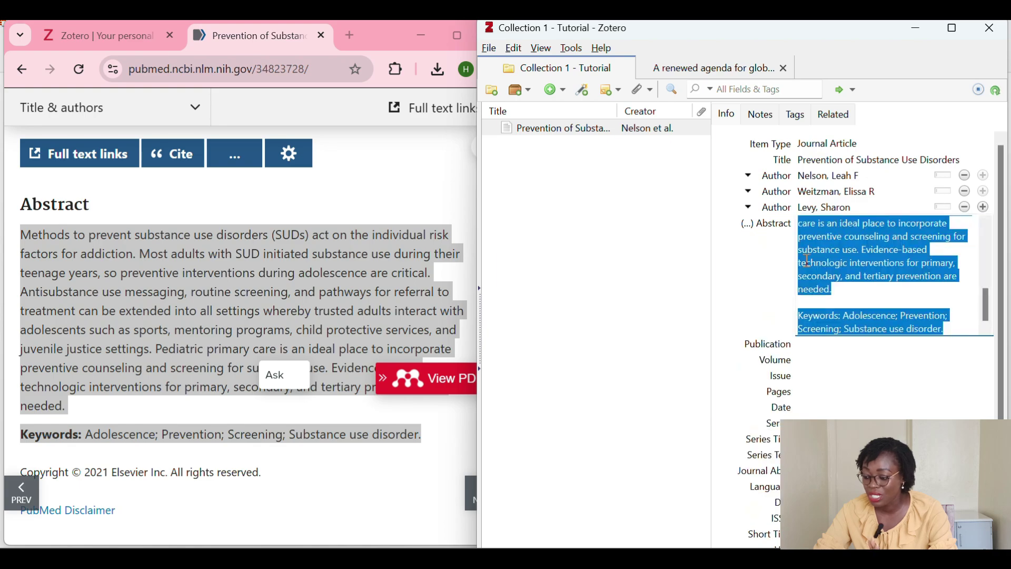
pyautogui.click(772, 283)
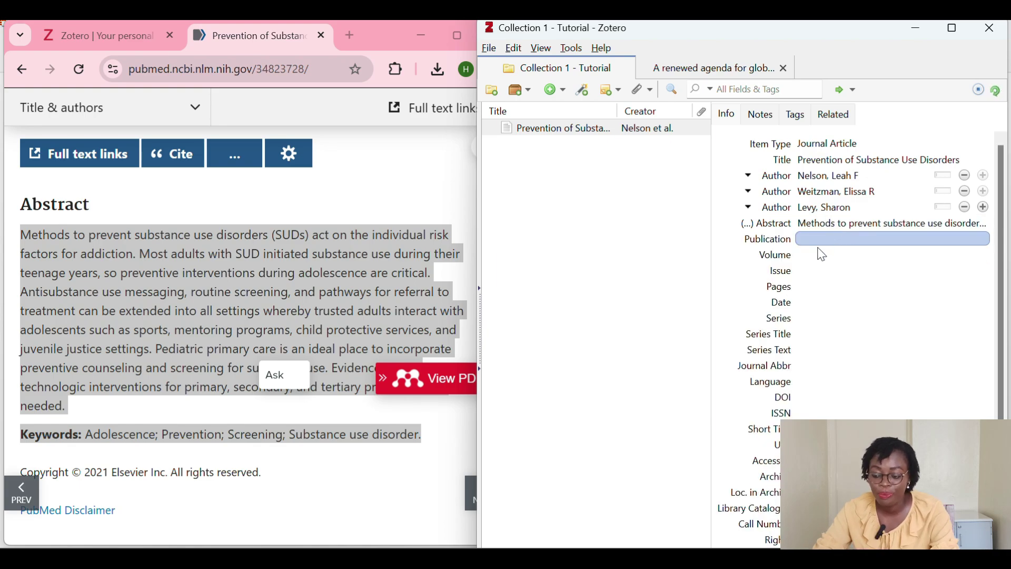
pyautogui.click(679, 291)
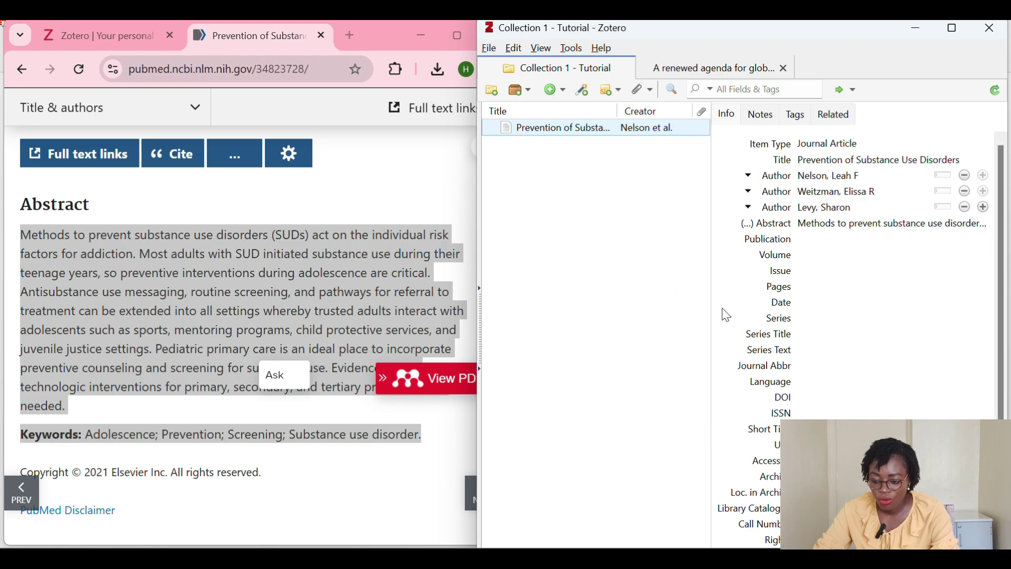
# Find the journal abbreviation on the PubMed page and search Google for "Med Clin North Am ." in a new browser tab.
pyautogui.click(338, 234)
pyautogui.scroll(10, 280, 225)
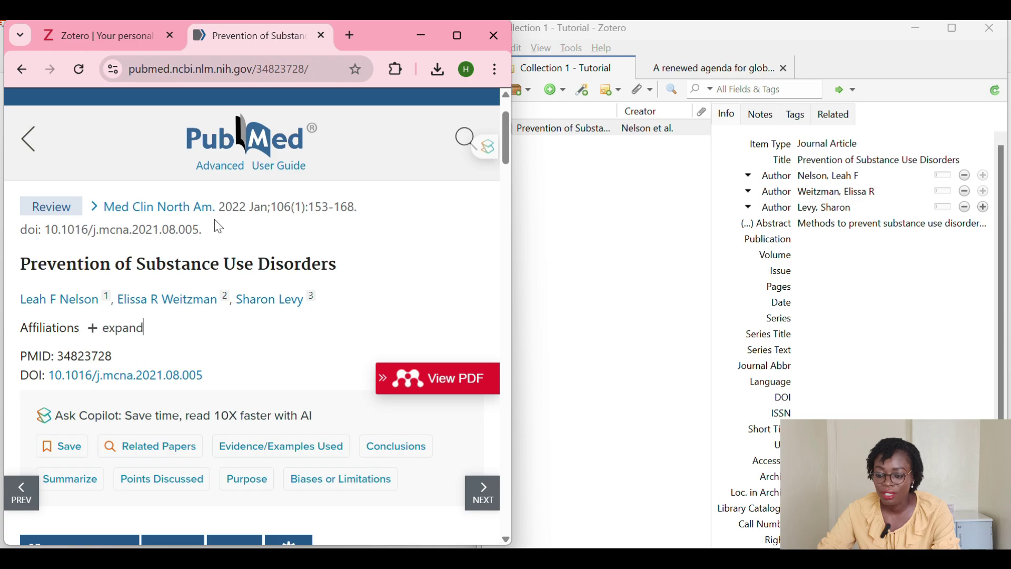
pyautogui.click(103, 217)
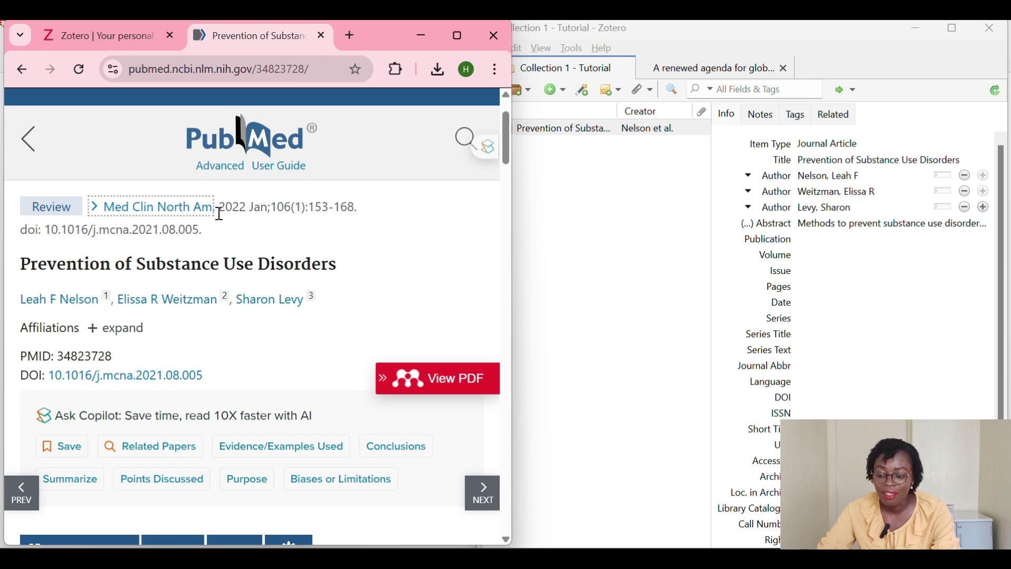
pyautogui.moveTo(219, 214); pyautogui.dragTo(101, 216)
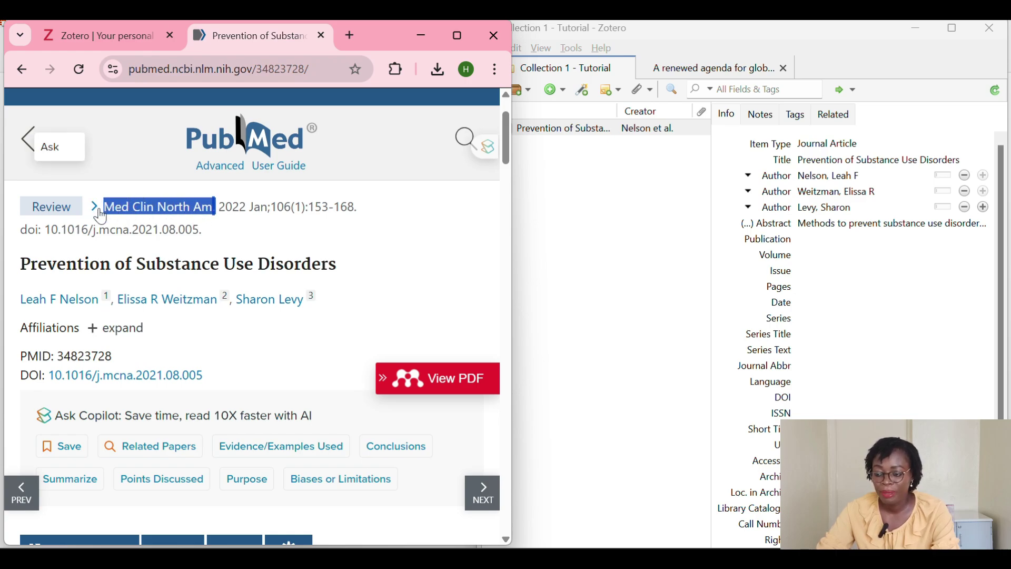
pyautogui.click(350, 37)
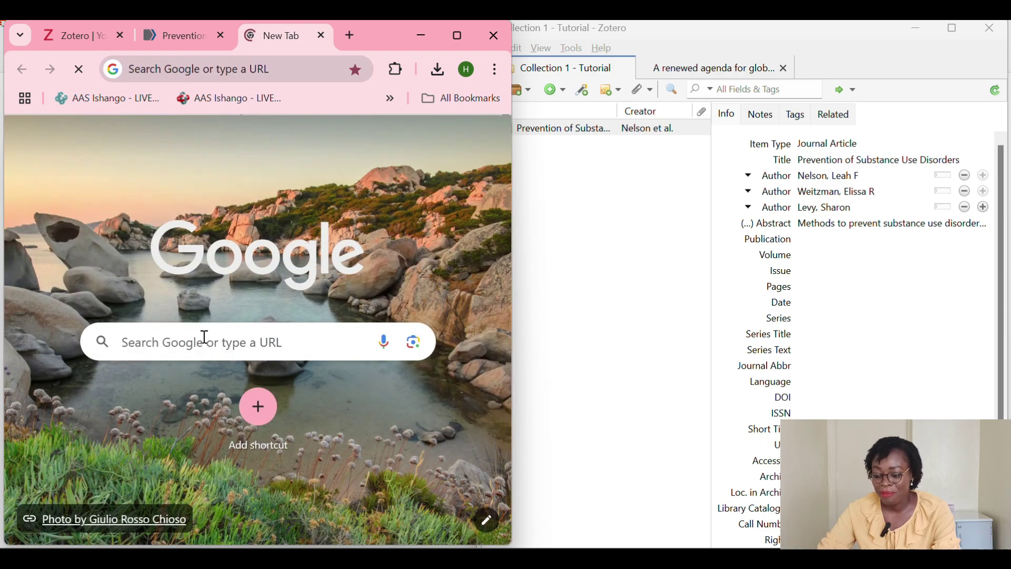
pyautogui.click(205, 337)
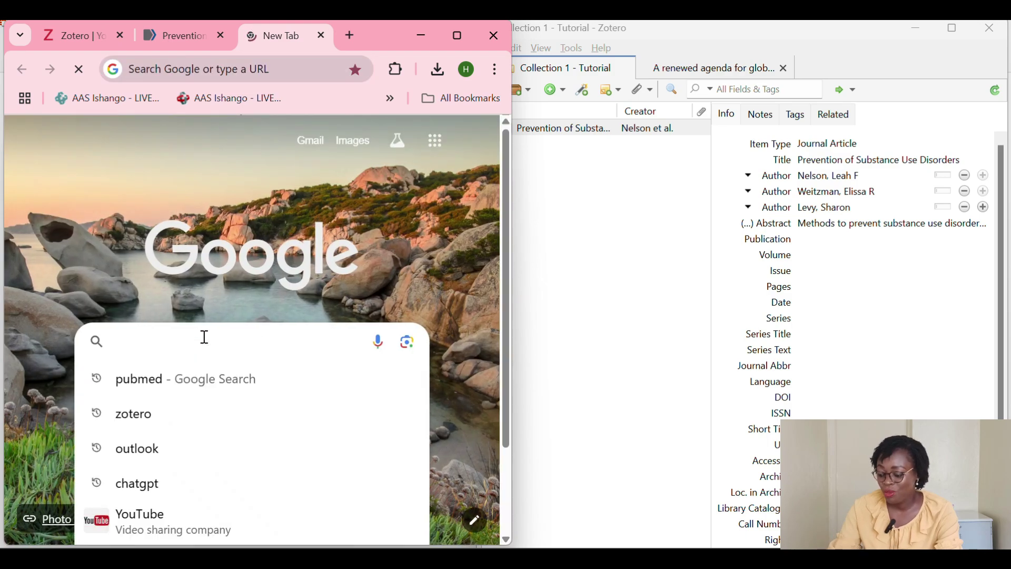
pyautogui.write('Med Clin North Am .')
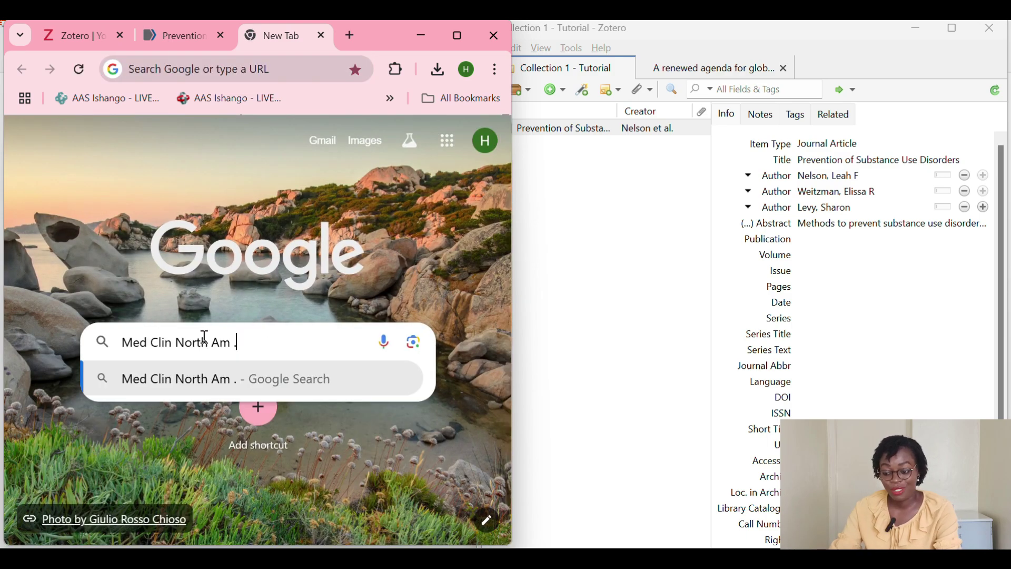
pyautogui.press('Return')
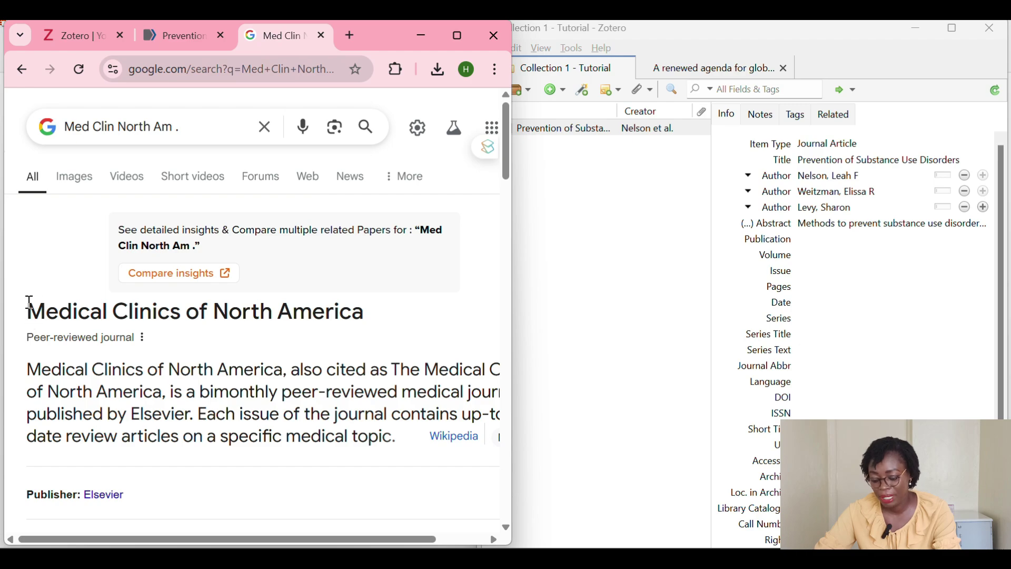
# Copy the journal name "Medical Clinics of North America" from the Google result into the item's Publication field.
pyautogui.moveTo(27, 311); pyautogui.dragTo(374, 325)
pyautogui.hotkey('ctrl', 'c')
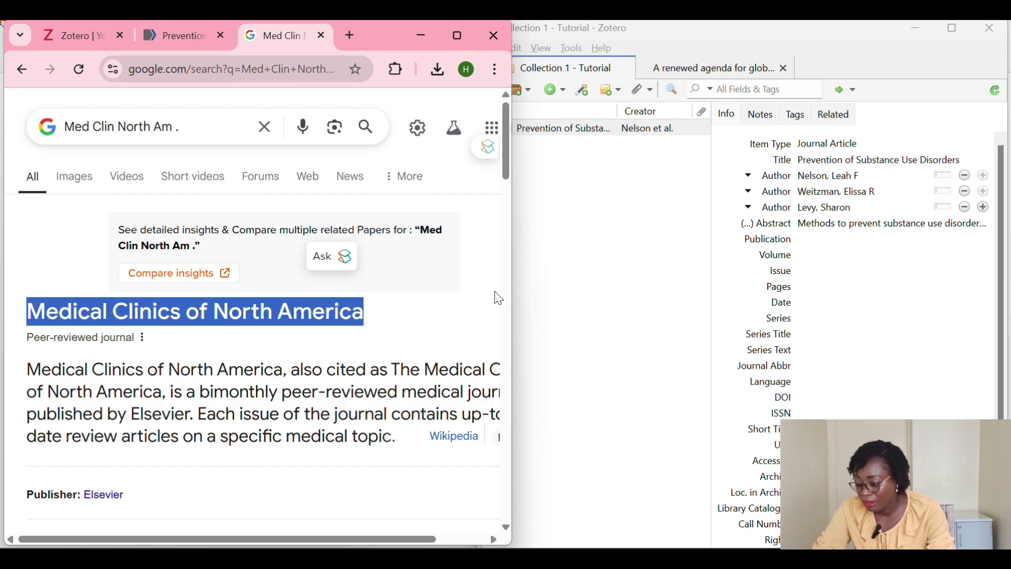
pyautogui.click(816, 237)
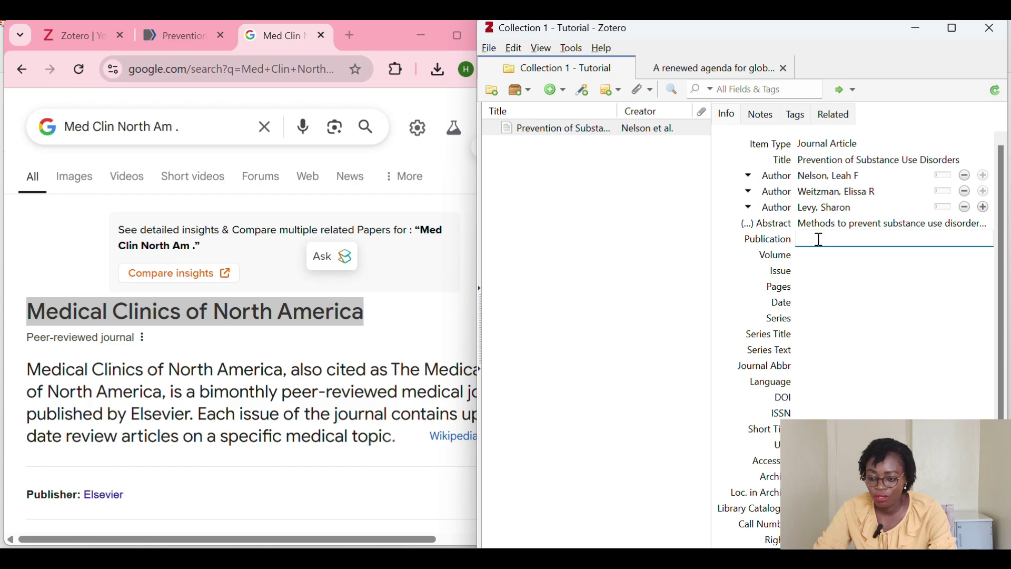
pyautogui.hotkey('ctrl', 'v')
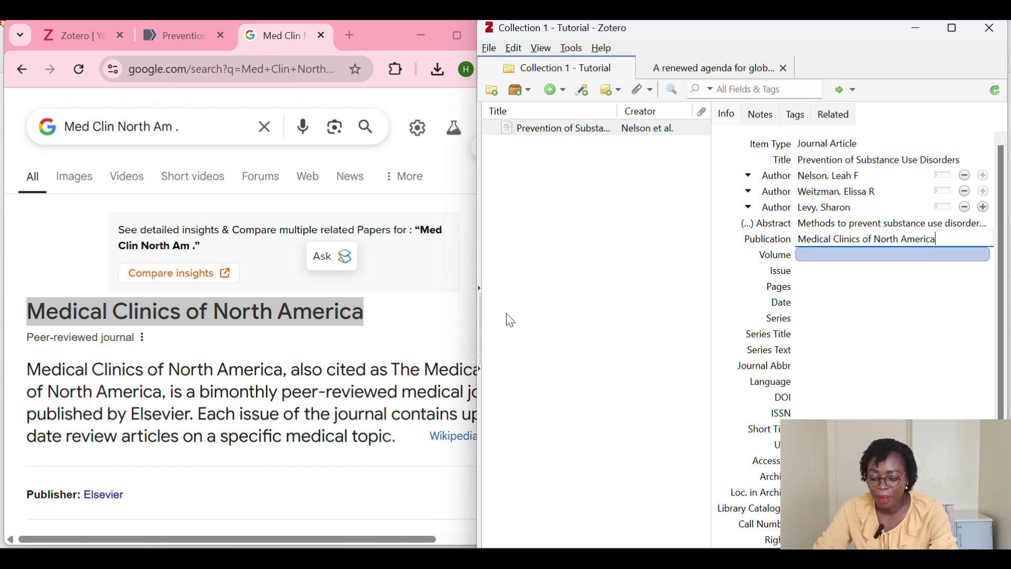
# Return to the article's PubMed page and enter its publication date, 2022 Jan, in the item's Date field.
pyautogui.click(182, 33)
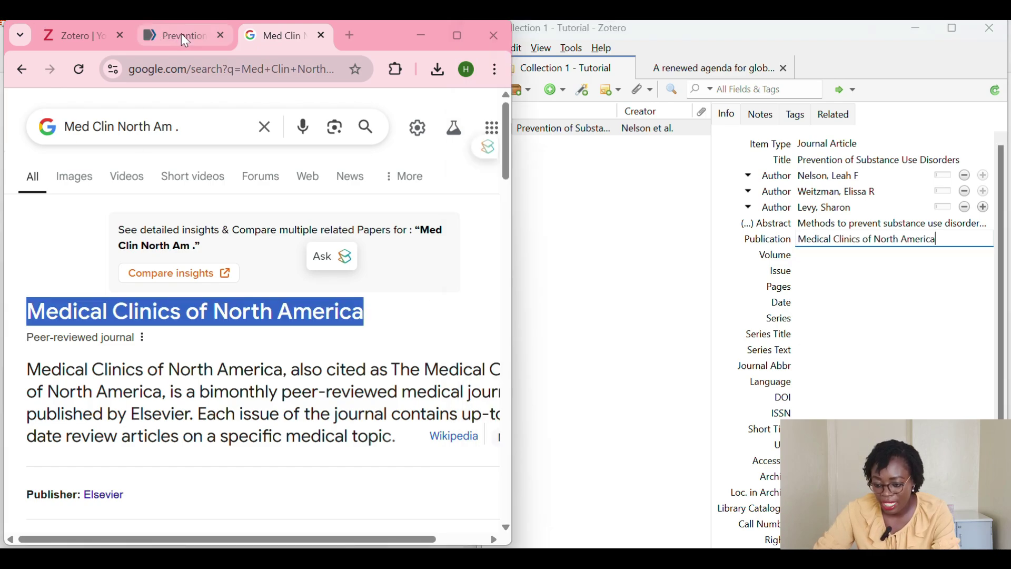
pyautogui.scroll(-2, 221, 377)
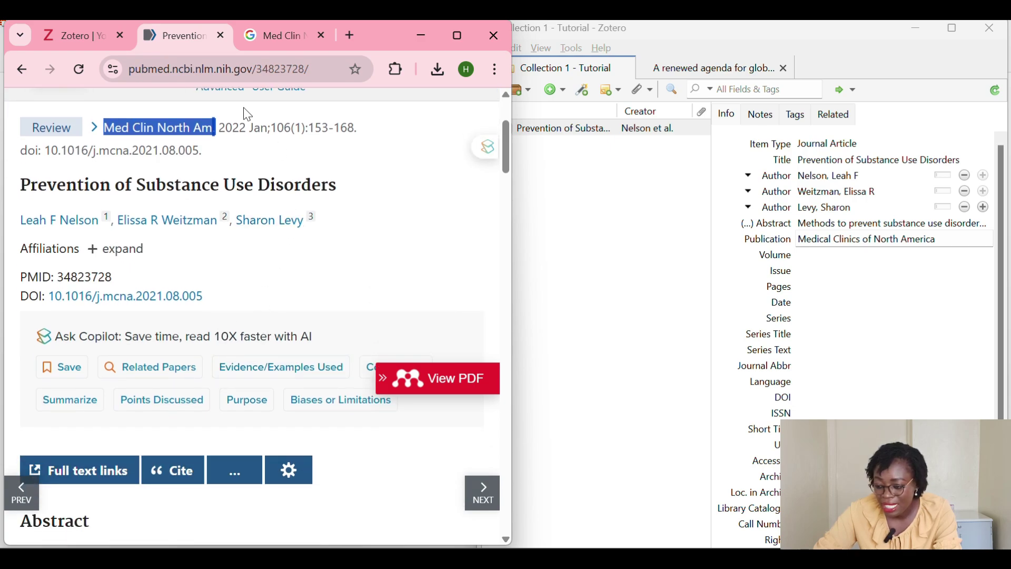
pyautogui.click(243, 156)
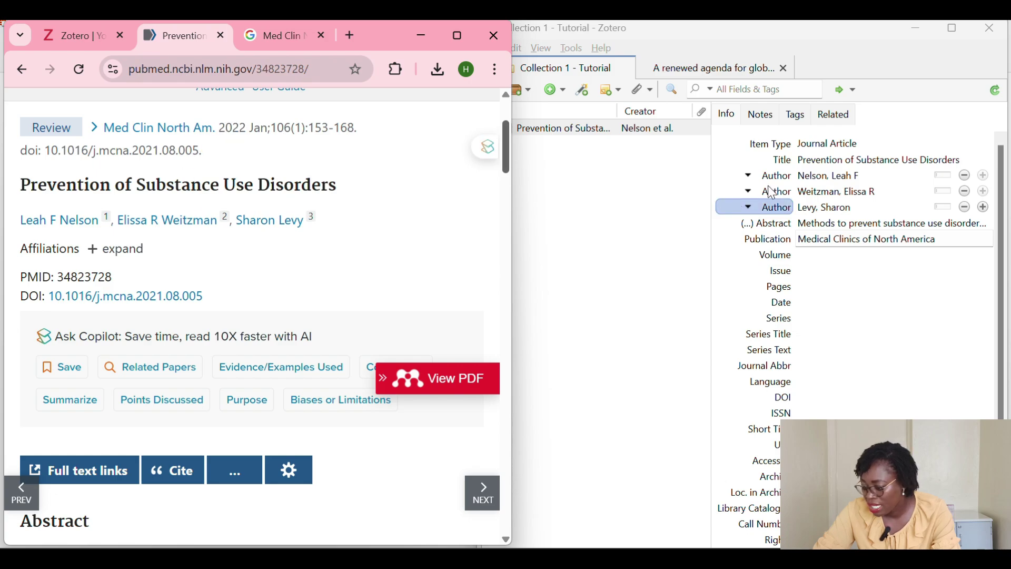
pyautogui.click(816, 302)
pyautogui.click(814, 302)
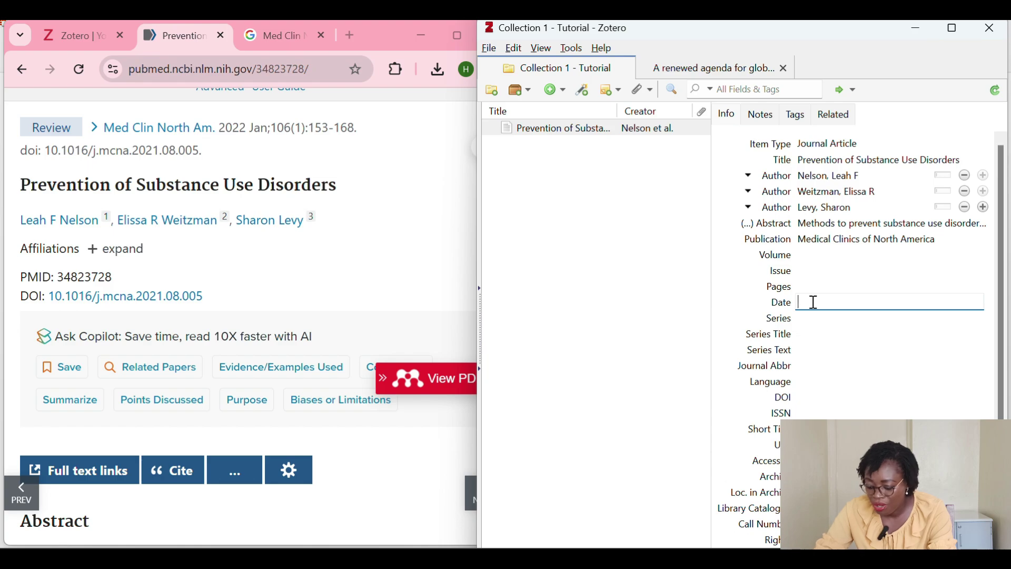
pyautogui.write('2022')
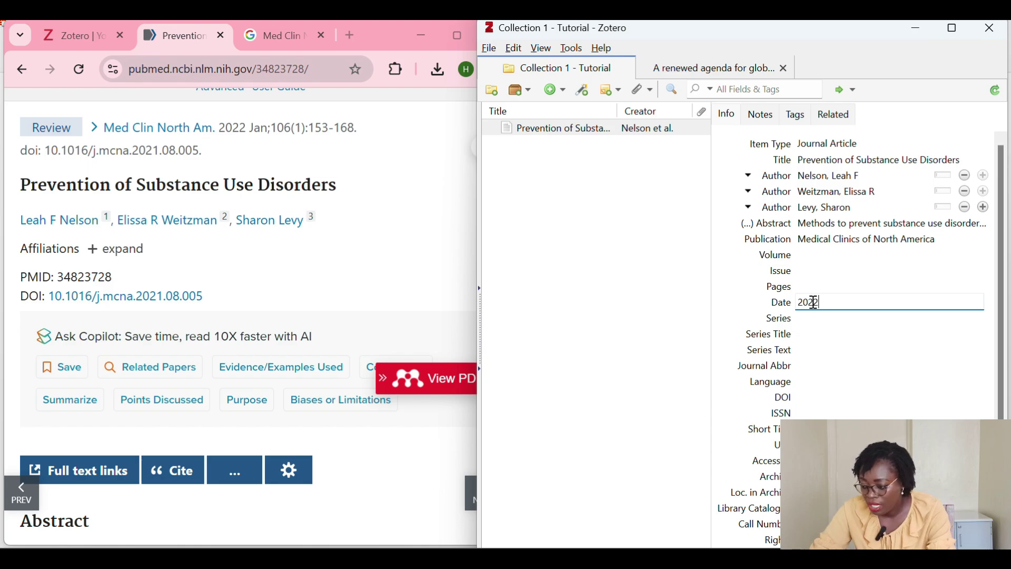
pyautogui.write(' Jan')
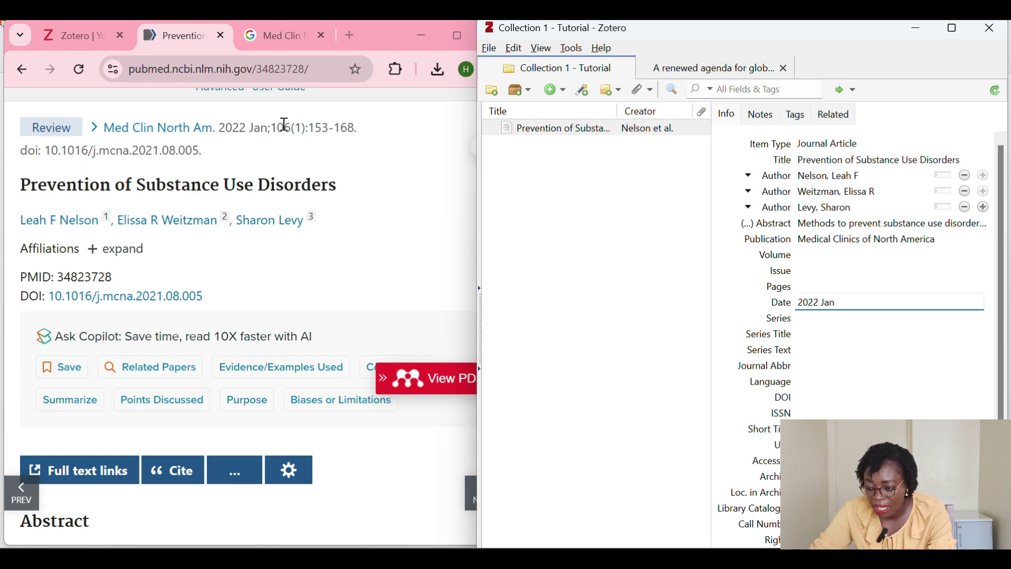
# Set the item's Volume to 106 and Issue to 1, as given in the PubMed citation.
pyautogui.moveTo(271, 127); pyautogui.dragTo(303, 133)
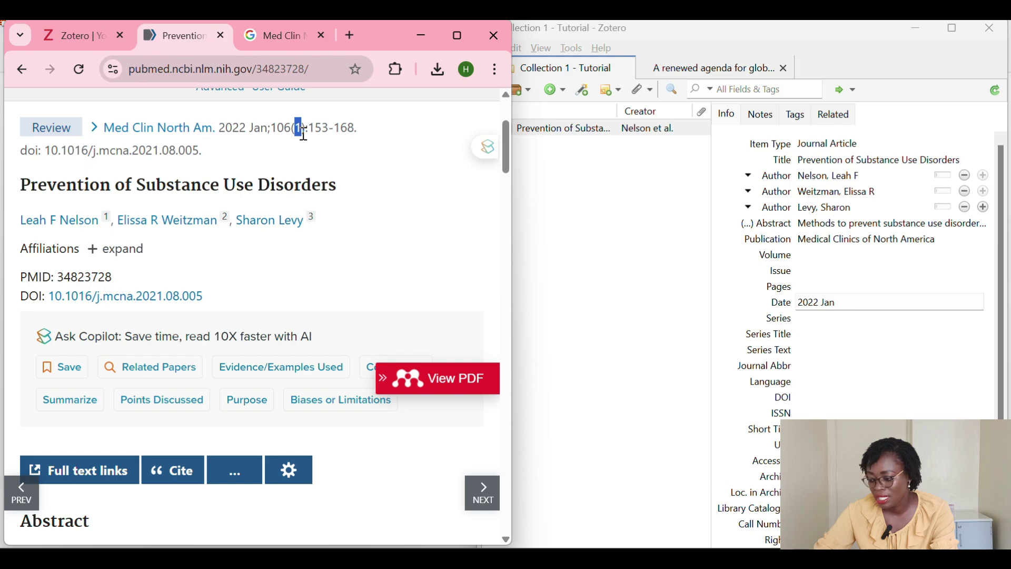
pyautogui.click(818, 263)
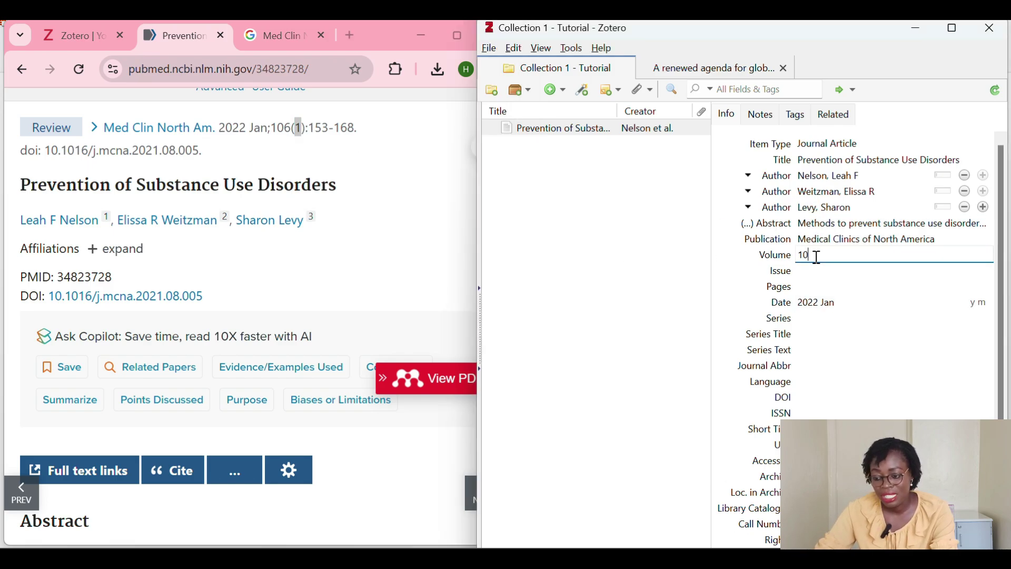
pyautogui.click(820, 271)
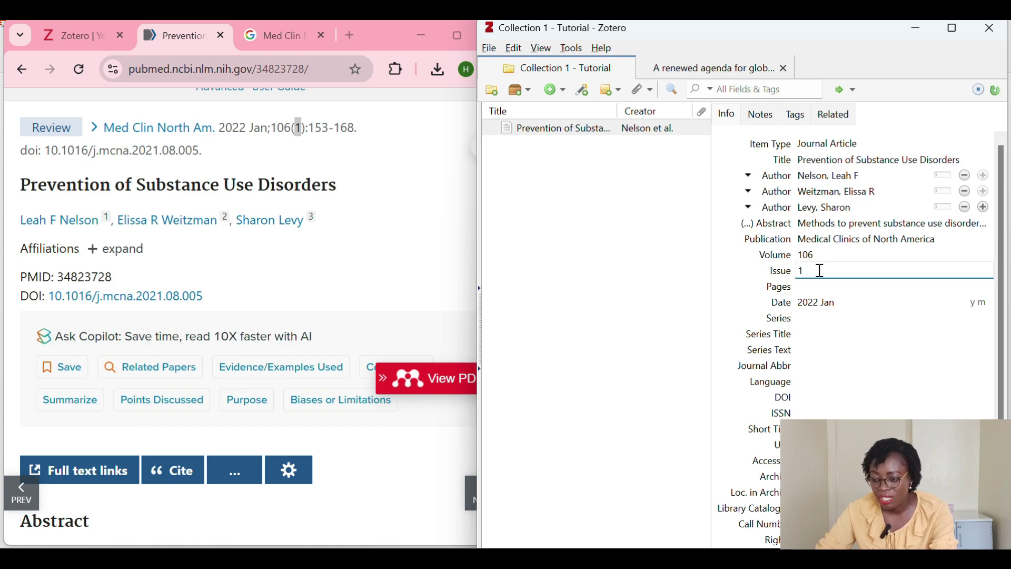
pyautogui.write('1')
# Enter the page range 153-168 from the PubMed citation in the item's Pages field.
pyautogui.click(815, 279)
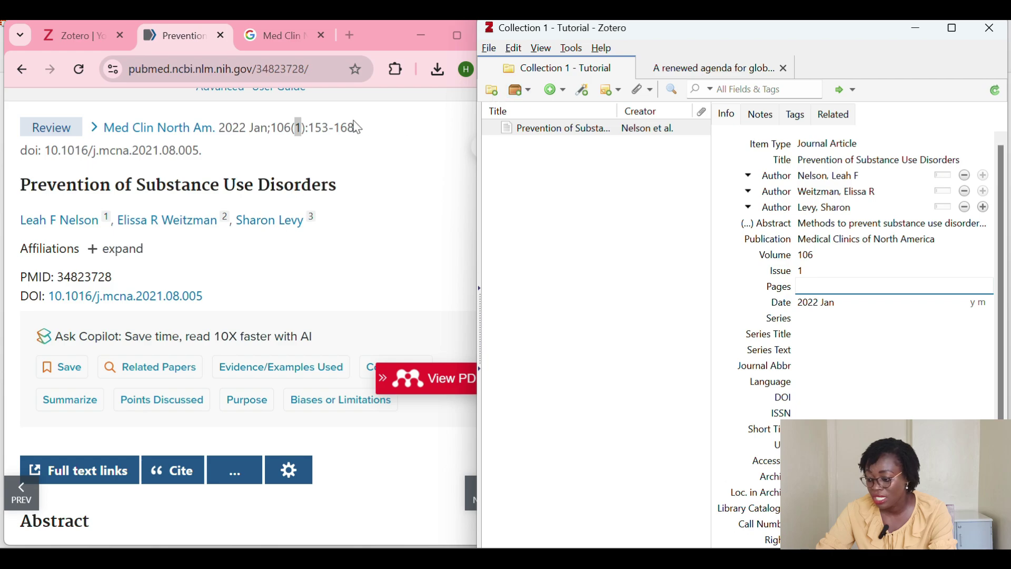
pyautogui.moveTo(309, 127); pyautogui.dragTo(349, 131)
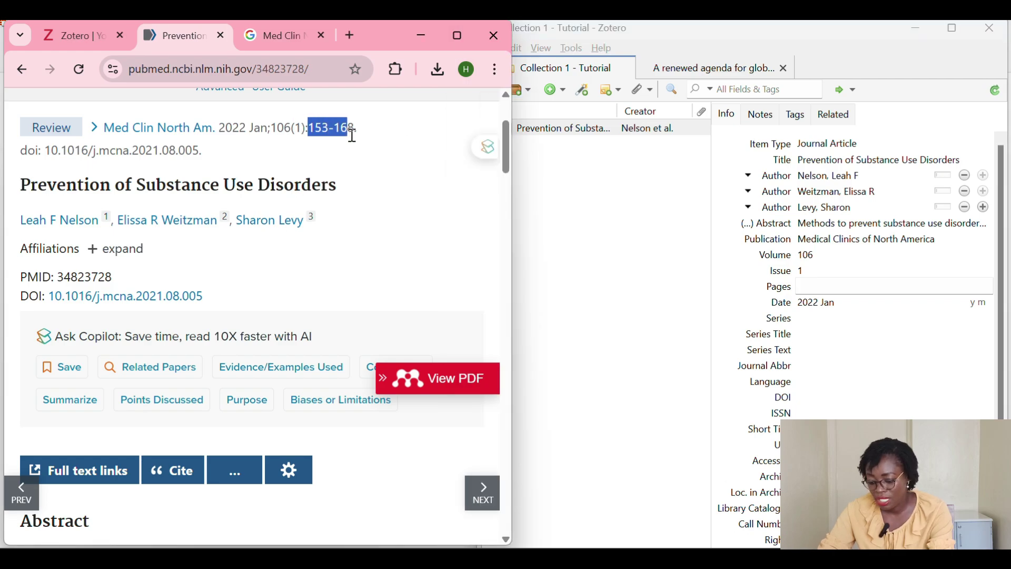
pyautogui.click(820, 287)
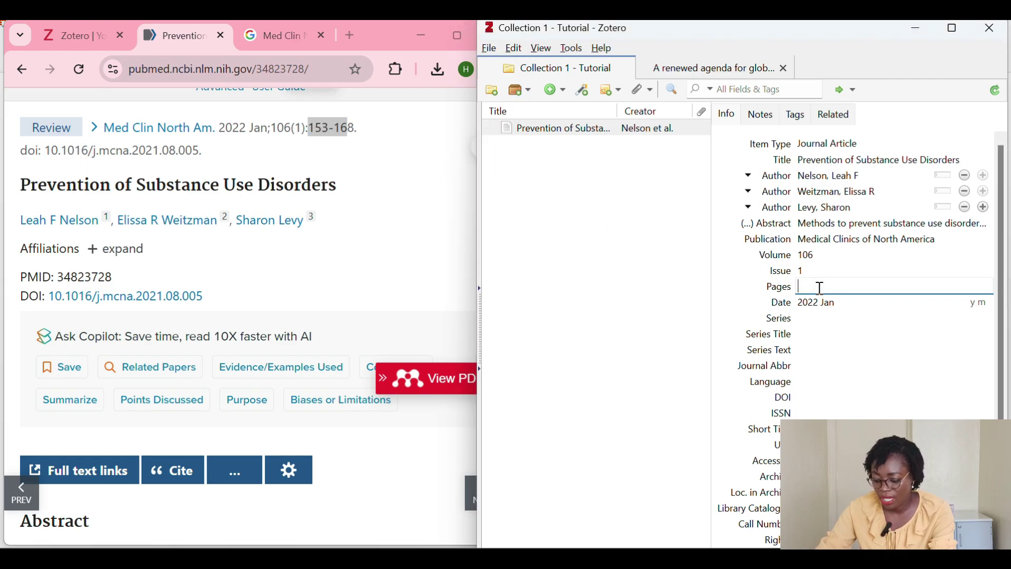
pyautogui.write('153')
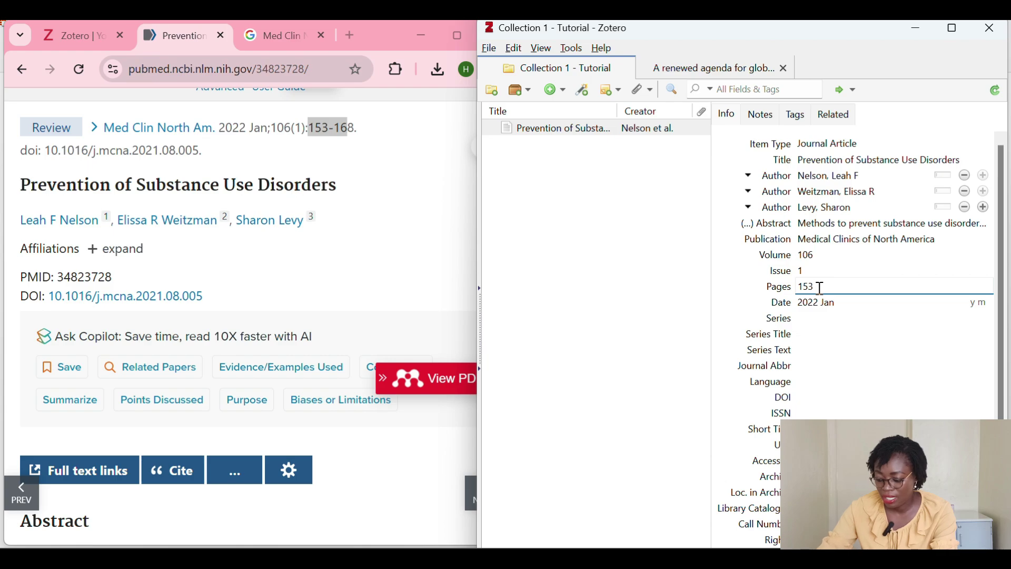
pyautogui.write('-168')
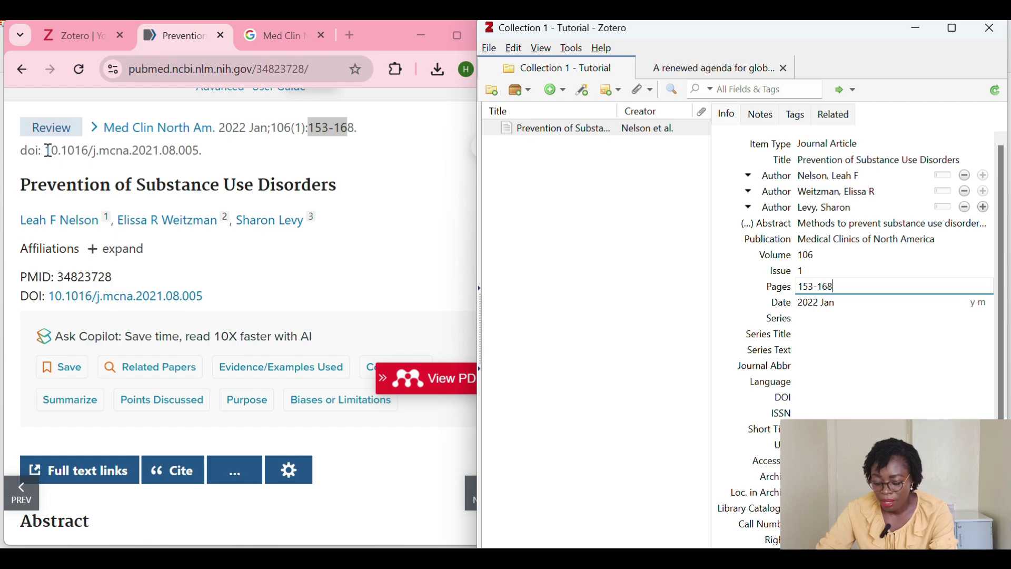
# Copy the DOI 10.1016/j.mcna.2021.08.005 from the PubMed page into the item's DOI field.
pyautogui.moveTo(46, 150); pyautogui.dragTo(201, 149)
pyautogui.hotkey('ctrl', 'c')
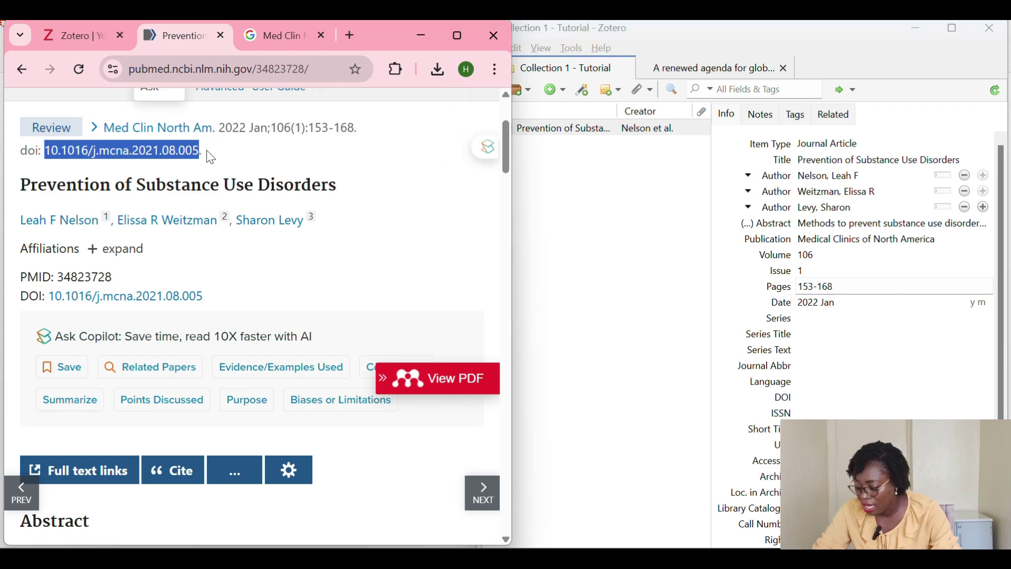
pyautogui.click(825, 404)
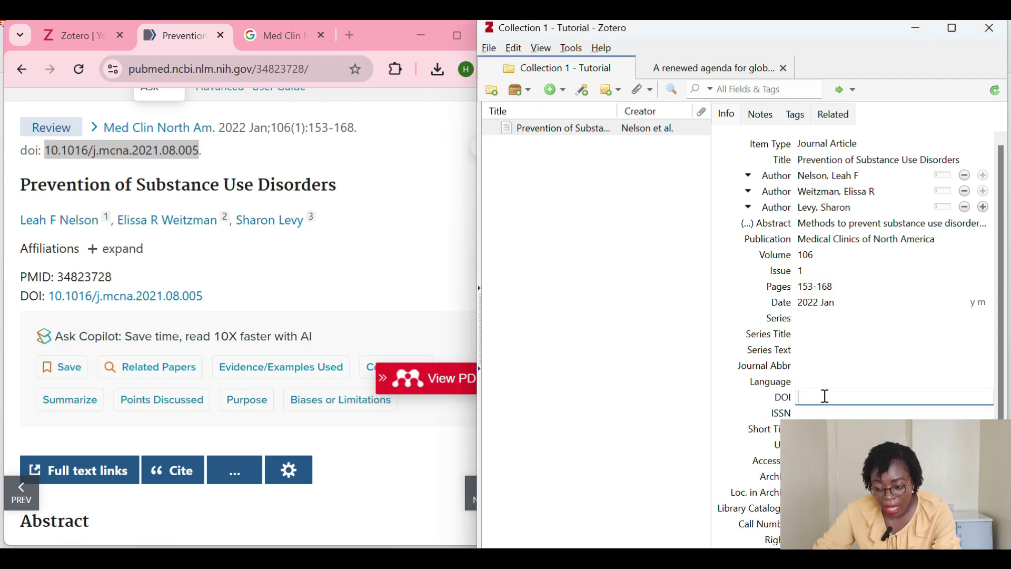
pyautogui.hotkey('ctrl', 'v')
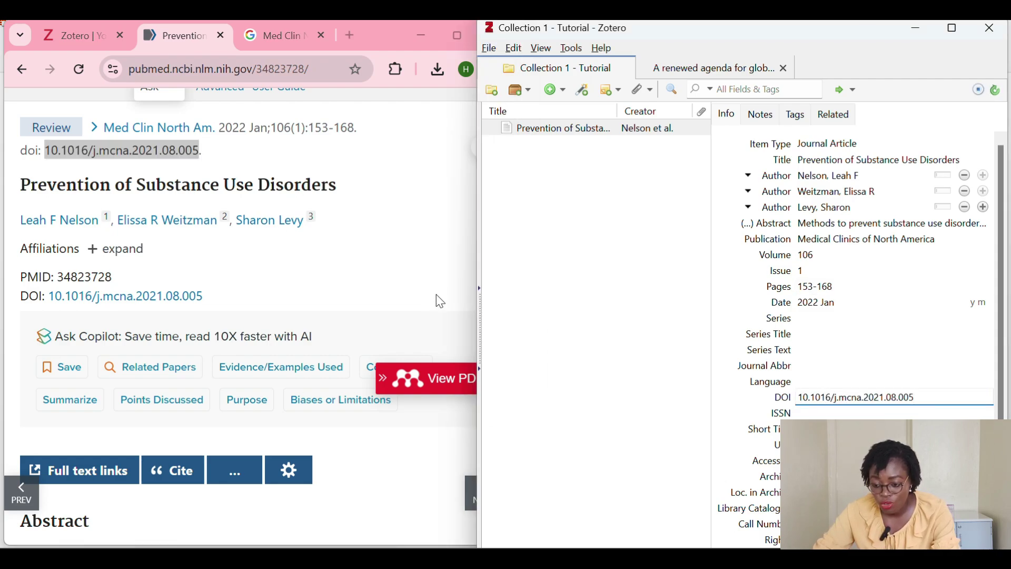
# Review the item's remaining fields against the PubMed page, including the author affiliations, DOI and access date.
pyautogui.click(309, 223)
pyautogui.click(310, 224)
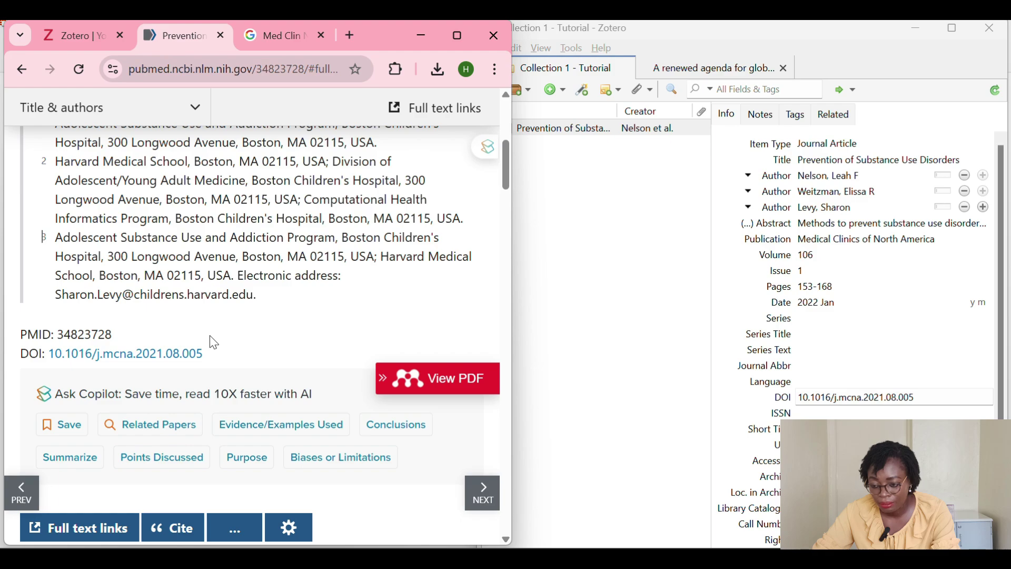
pyautogui.scroll(6, 230, 287)
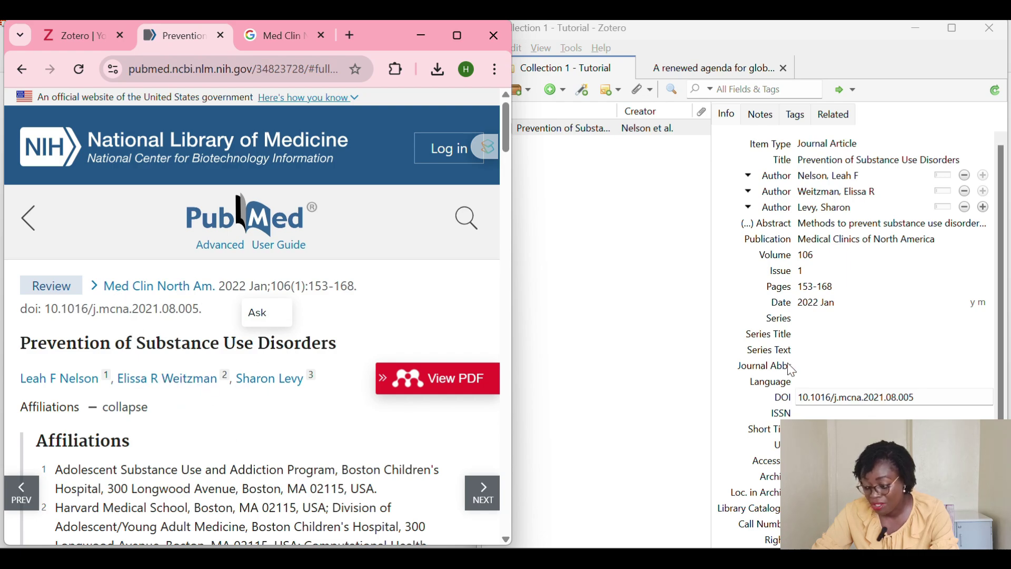
pyautogui.scroll(-1, 789, 368)
pyautogui.click(816, 417)
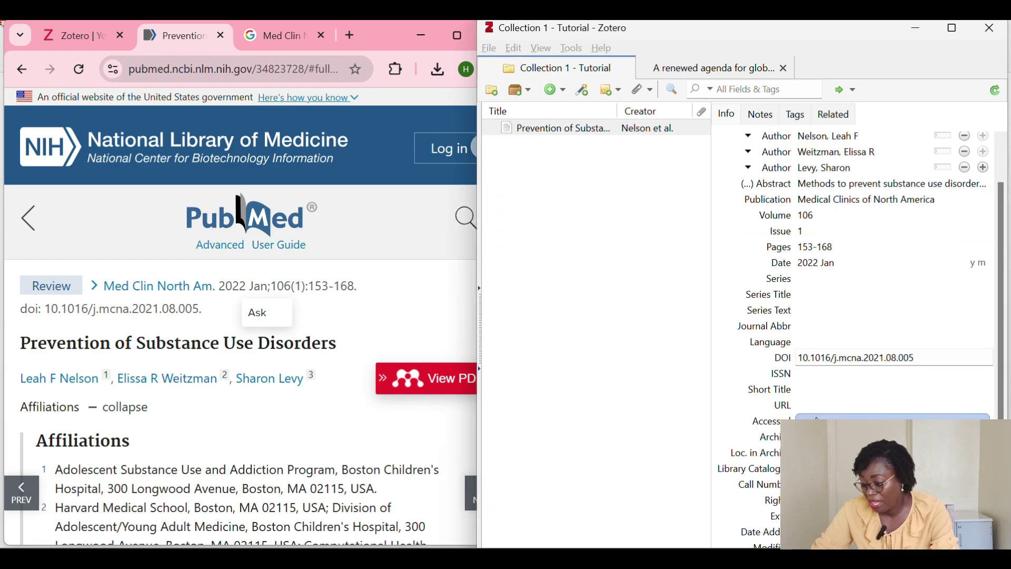
pyautogui.scroll(1, 818, 419)
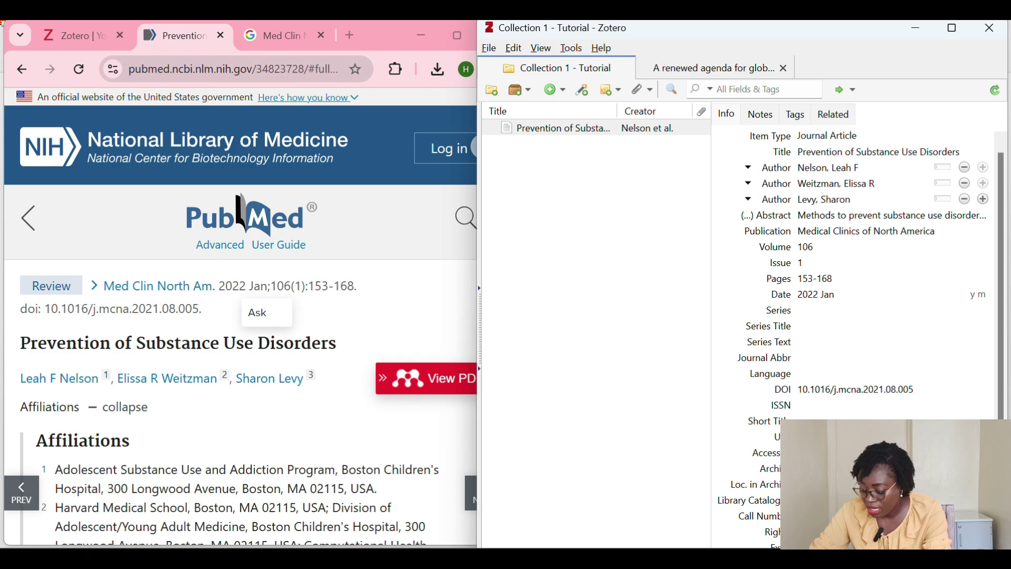
pyautogui.click(856, 390)
pyautogui.press('Escape')
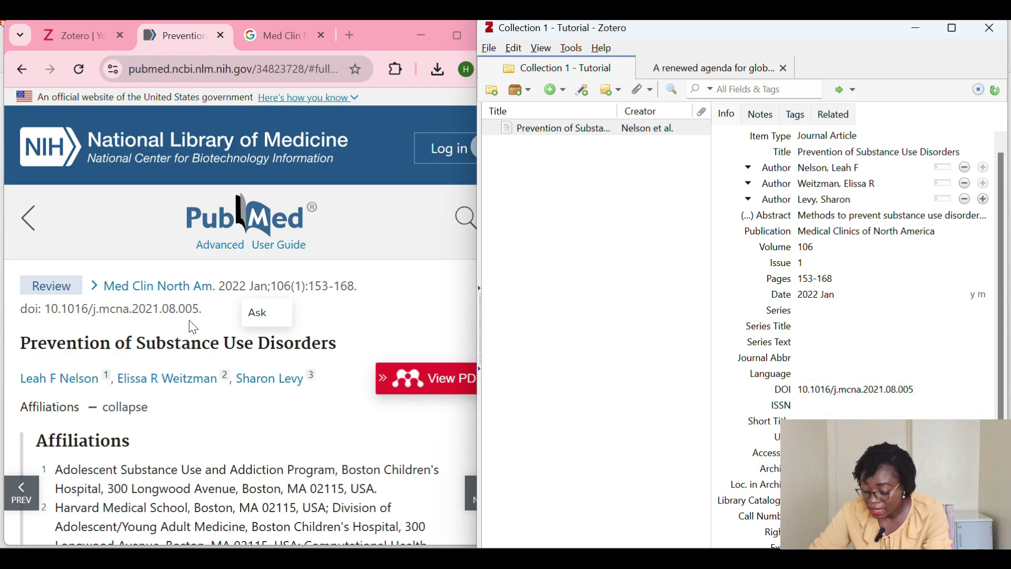
pyautogui.scroll(-5, 179, 368)
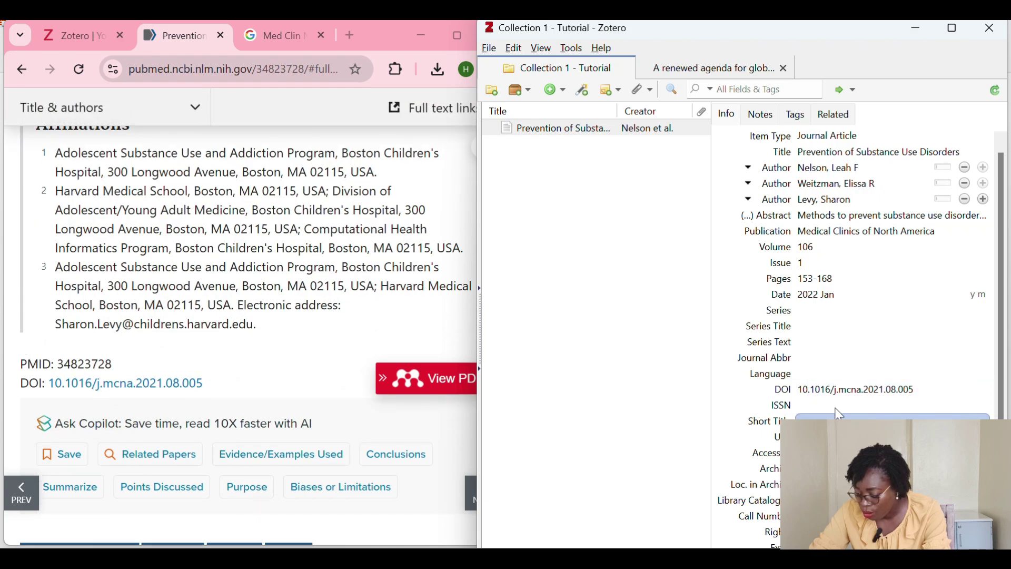
pyautogui.click(853, 421)
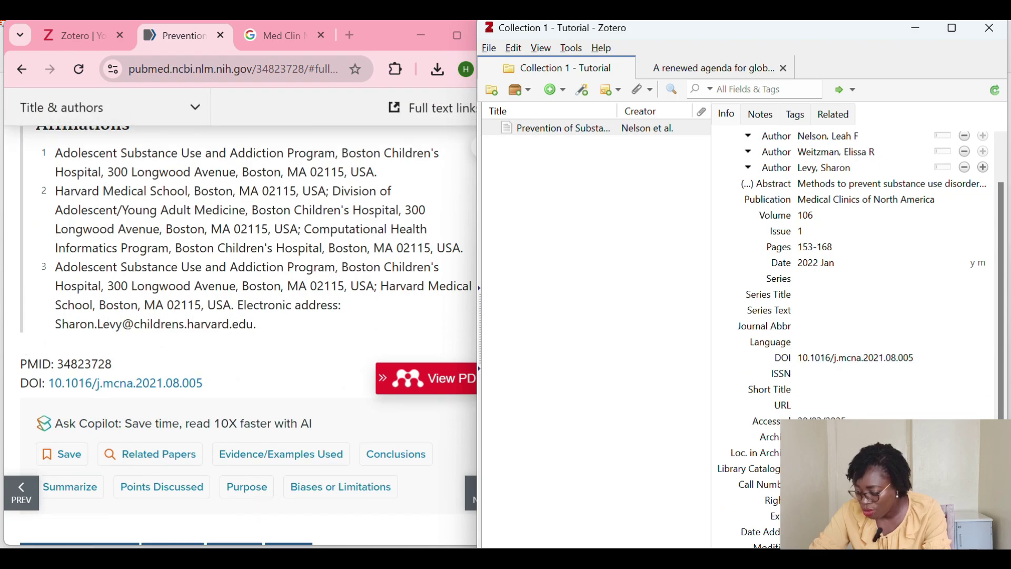
pyautogui.scroll(2, 861, 274)
pyautogui.scroll(-2, 861, 274)
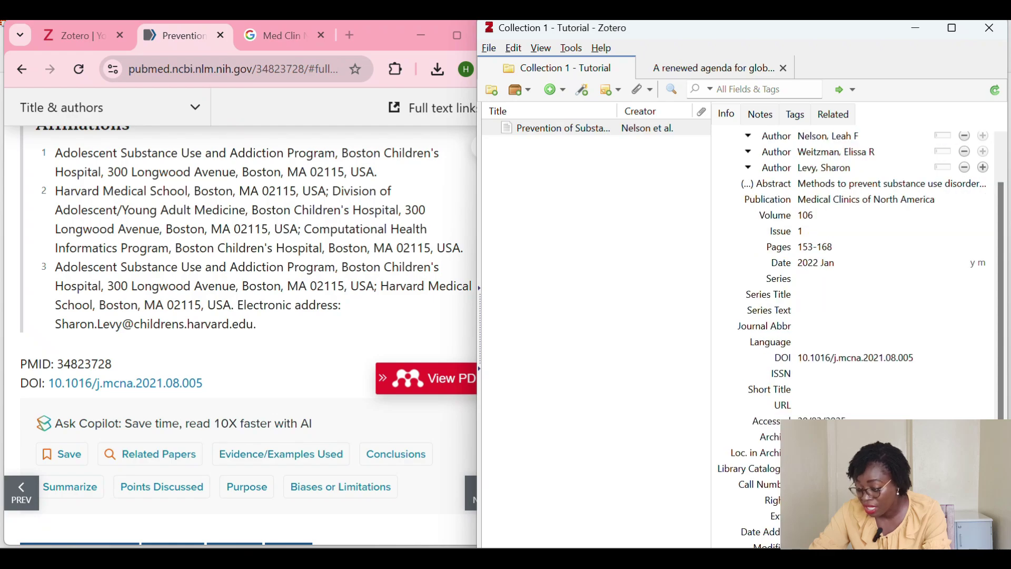
pyautogui.scroll(1, 837, 398)
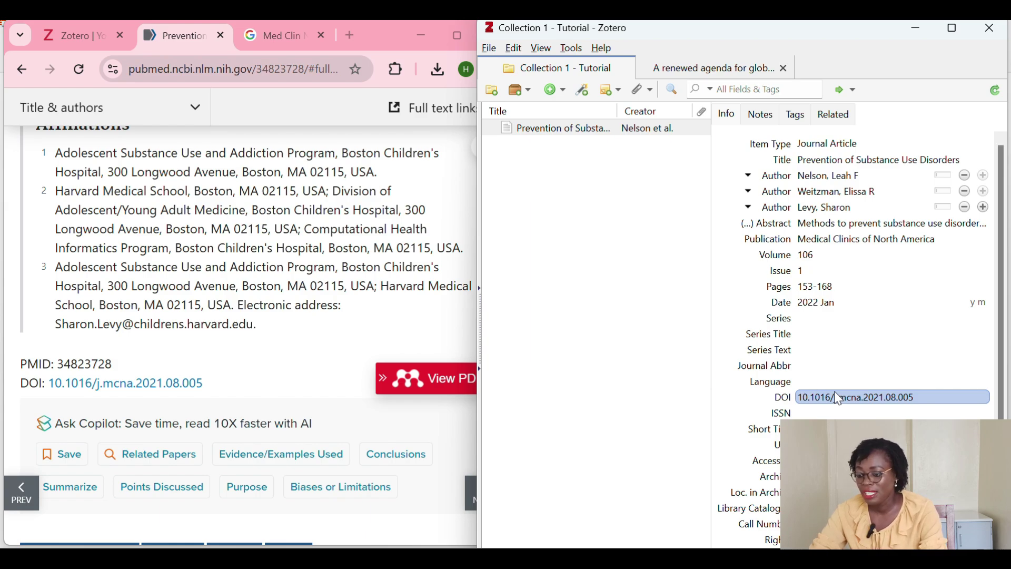
# Maximize the Zotero window and examine the options for adding an attachment to the item.
pyautogui.click(581, 367)
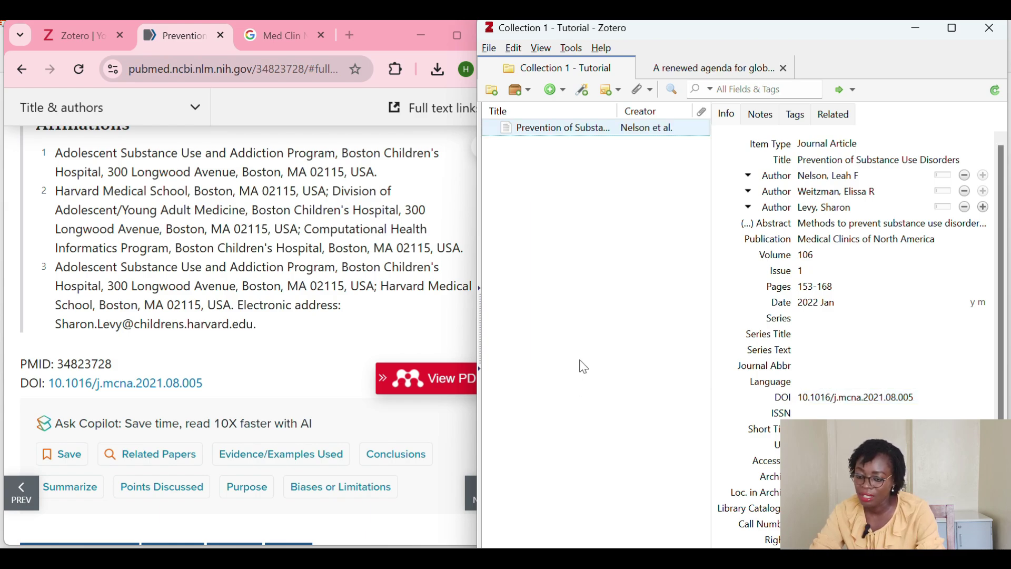
pyautogui.click(953, 29)
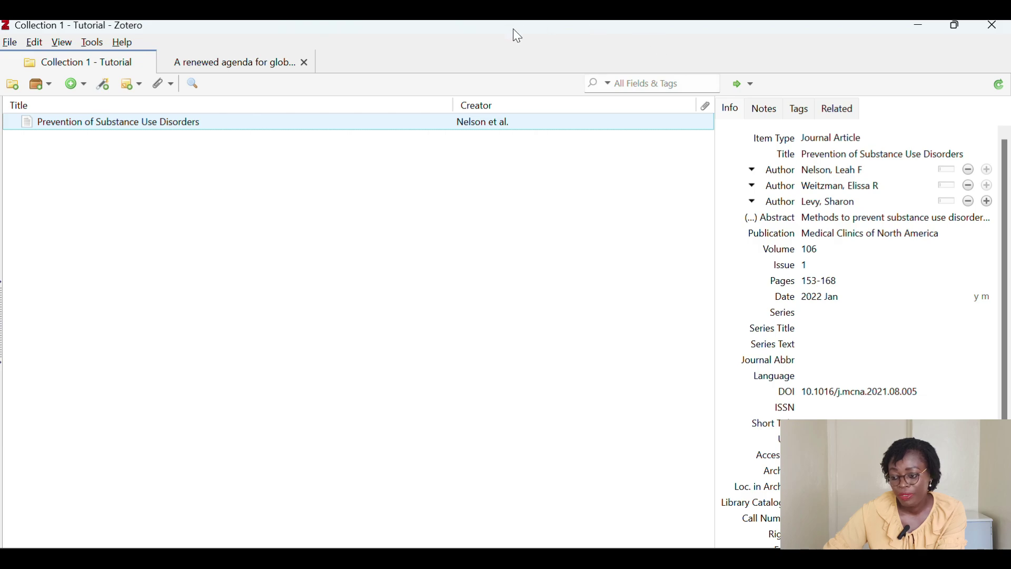
pyautogui.click(162, 87)
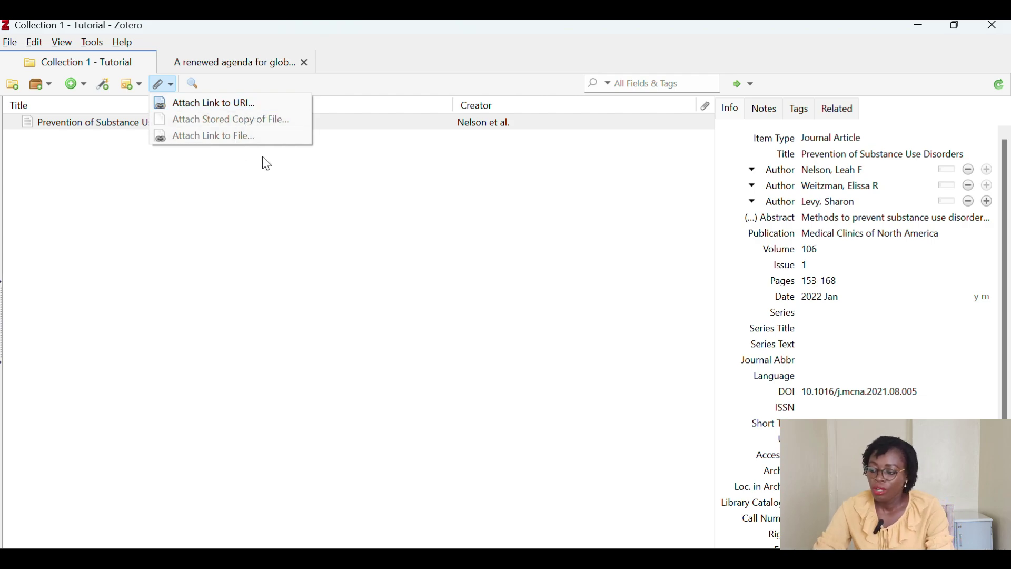
pyautogui.click(463, 267)
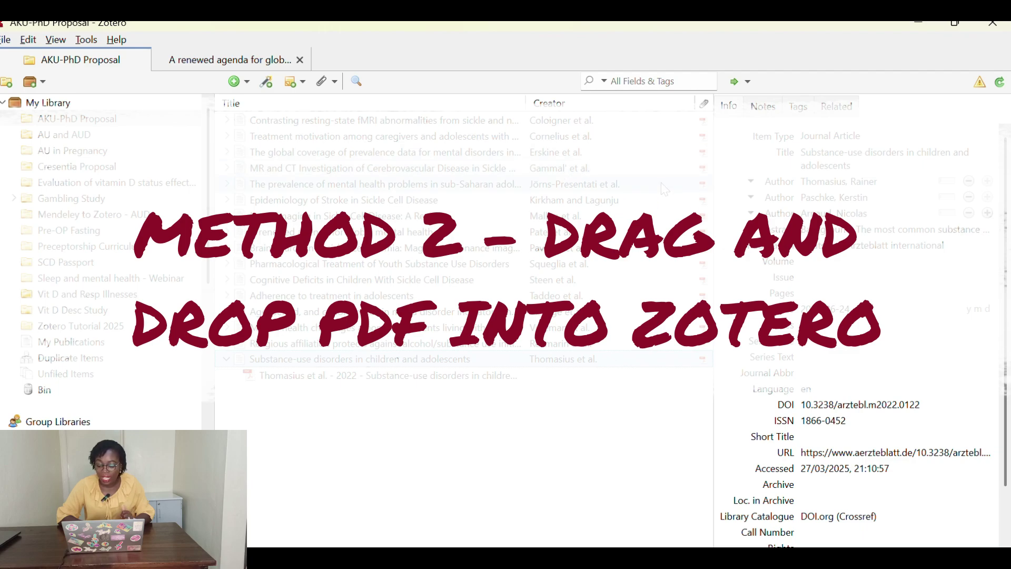
# Add the Thomasius et al. 2022 PDF from the file folder to the Zotero Tutorial 2025 collection and sync the library.
pyautogui.moveTo(956, 25)
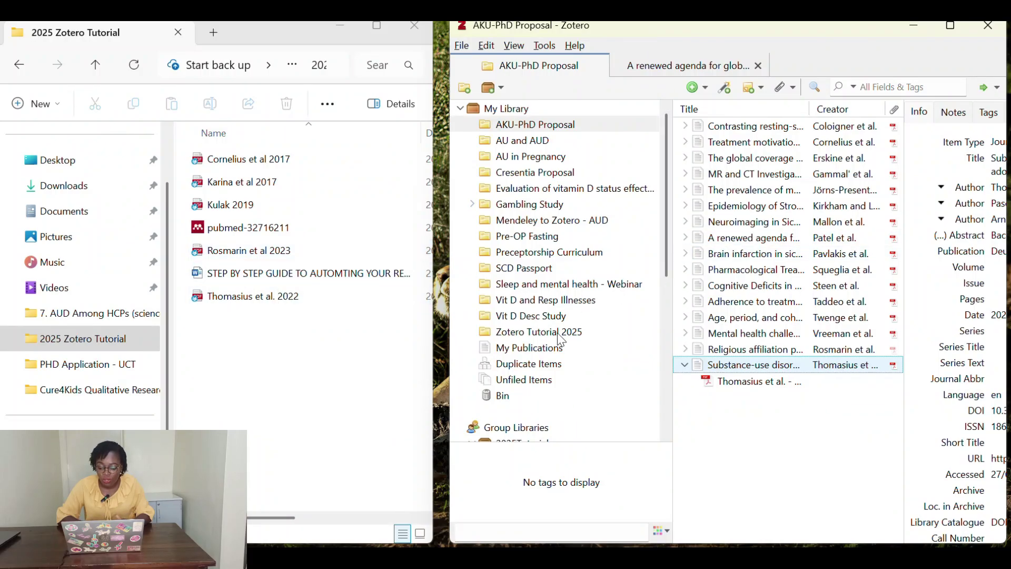
pyautogui.click(545, 332)
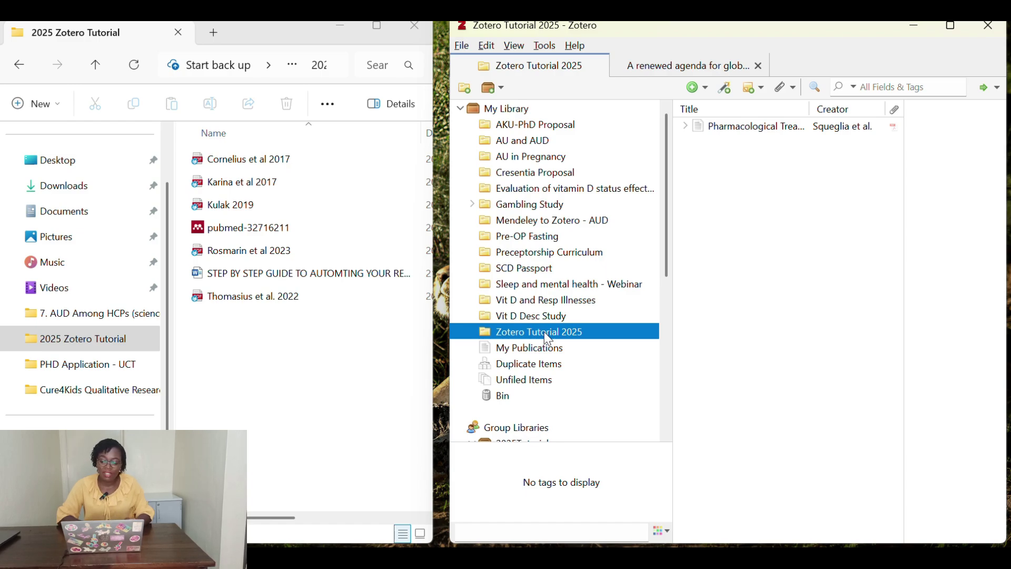
pyautogui.click(251, 301)
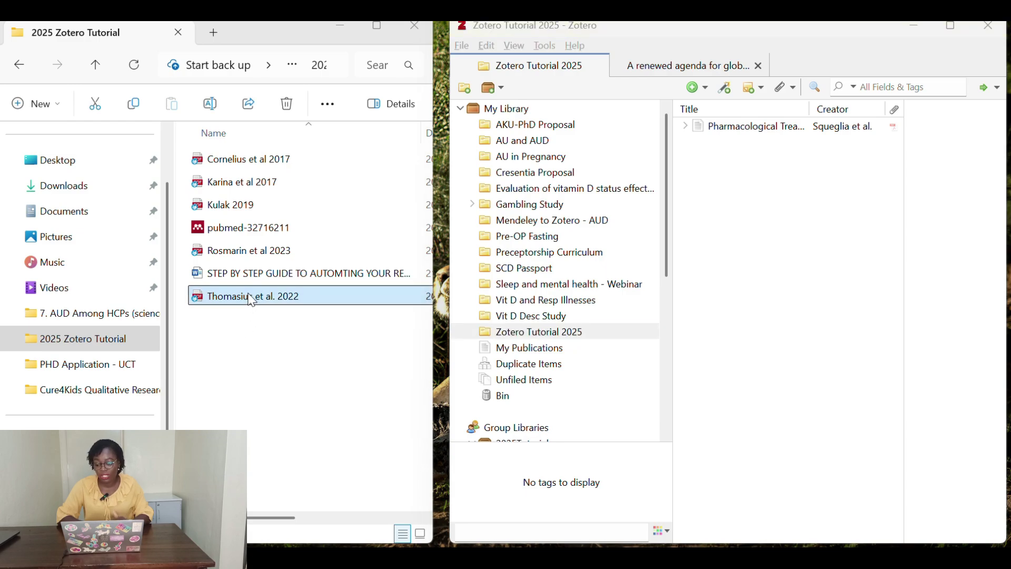
pyautogui.moveTo(252, 300); pyautogui.dragTo(740, 201)
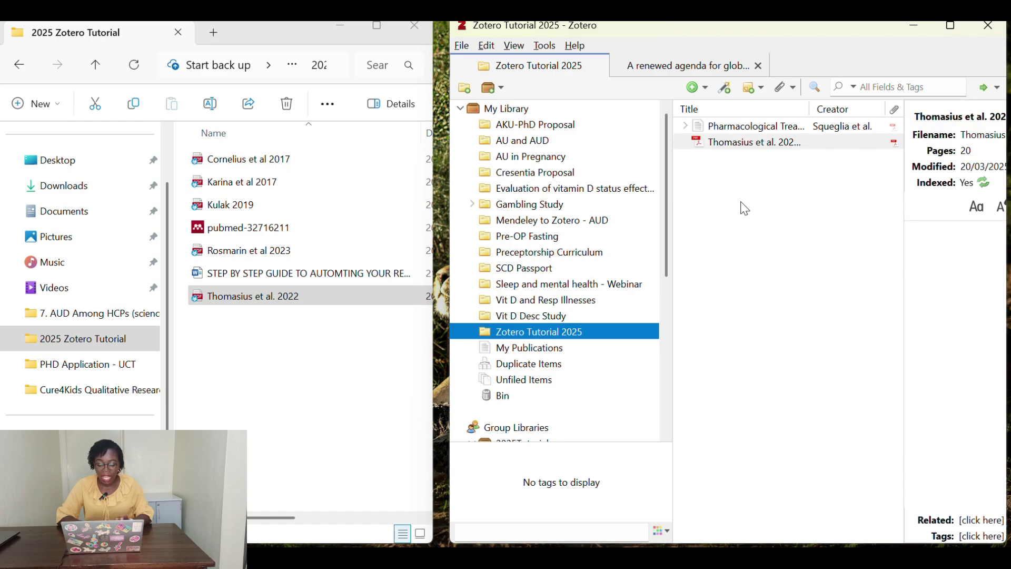
pyautogui.click(950, 27)
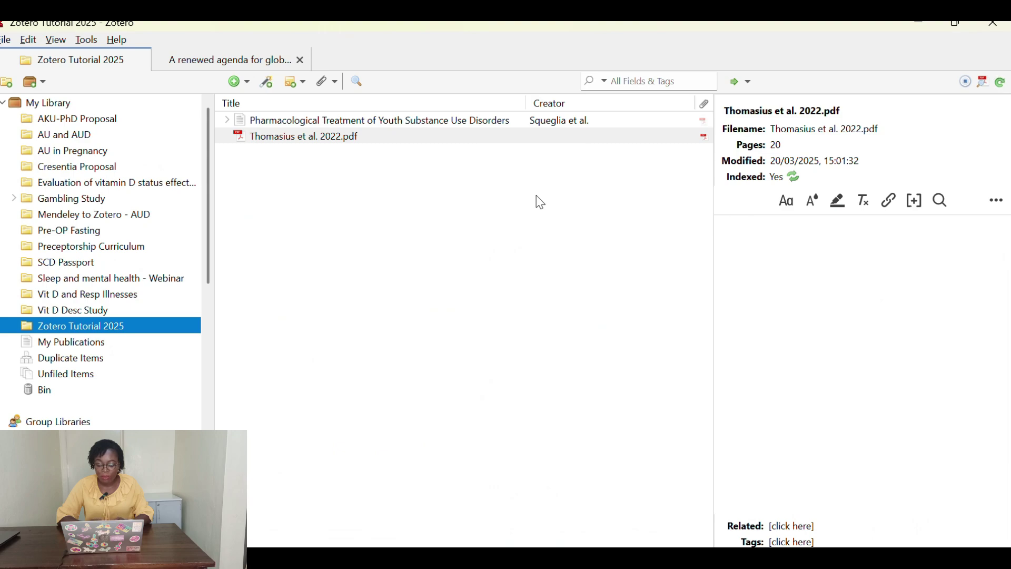
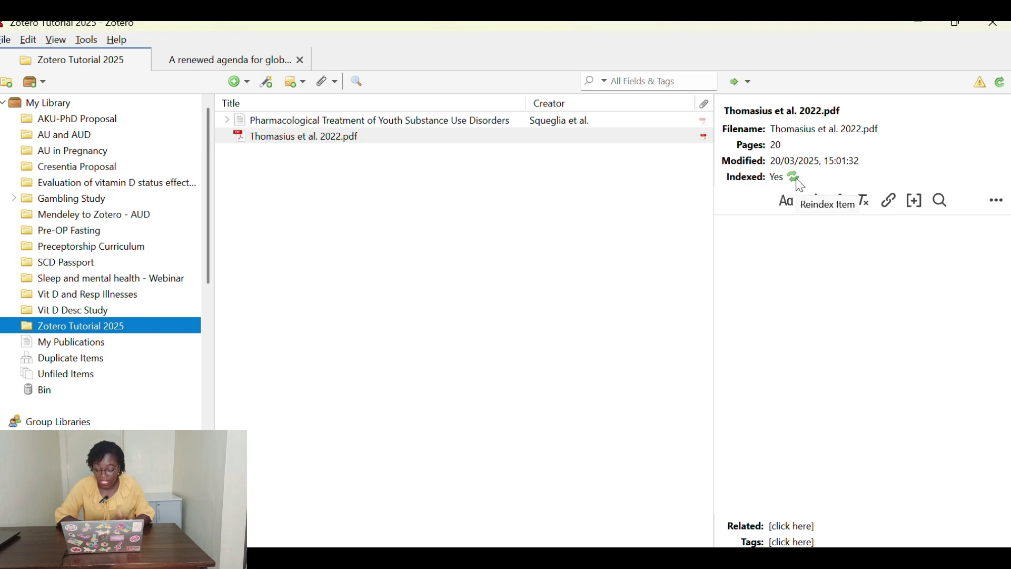
pyautogui.click(1006, 87)
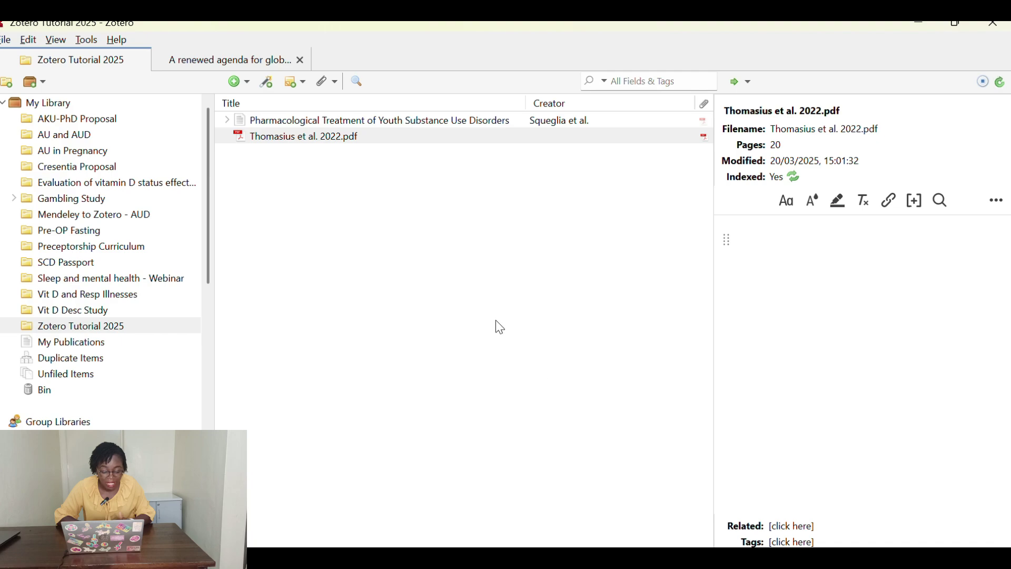
# Add the Karina et al 2017 PDF from the file folder to the Zotero Tutorial 2025 collection.
pyautogui.click(957, 24)
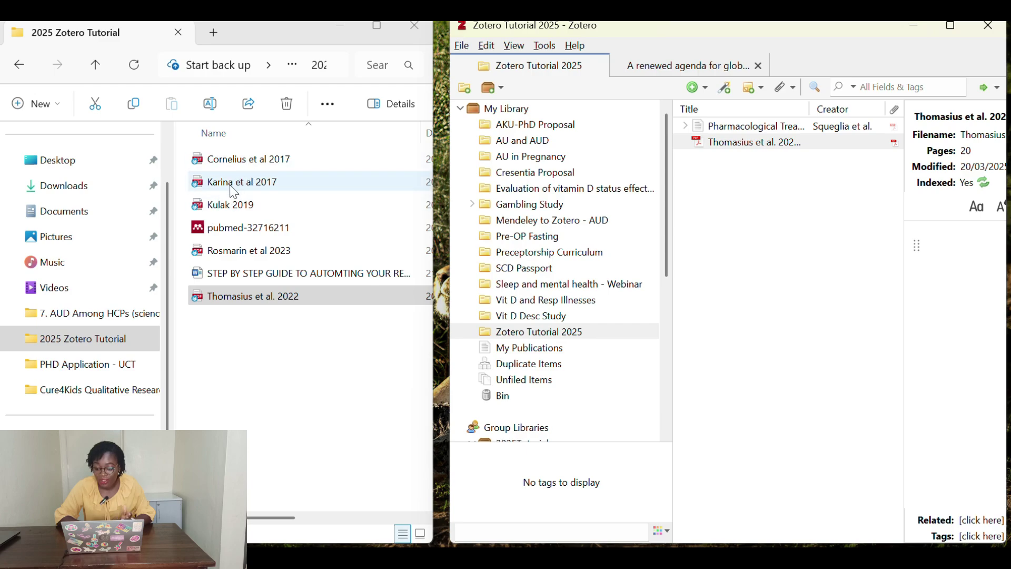
pyautogui.moveTo(236, 191); pyautogui.dragTo(788, 274)
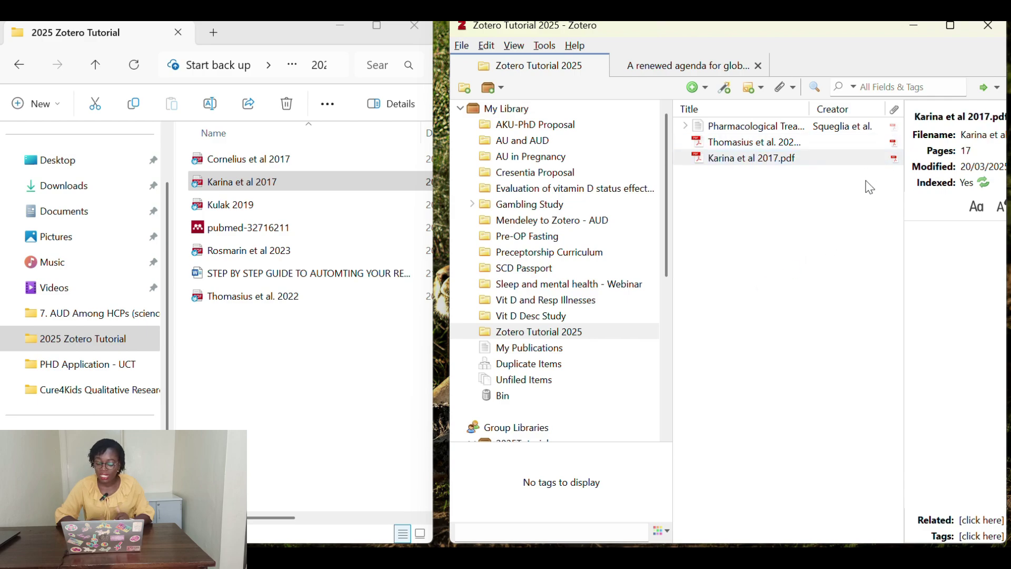
pyautogui.click(954, 31)
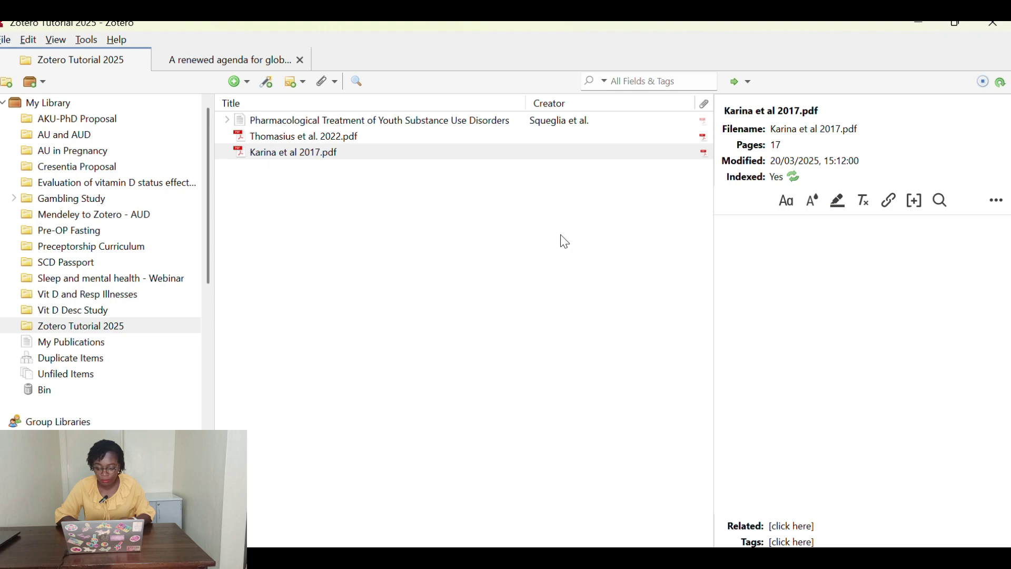
# Compare the details of the Thomasius et al. 2022 PDF with those of the expanded Pharmacological Treatment of Youth Substance Use Disorders item.
pyautogui.click(269, 137)
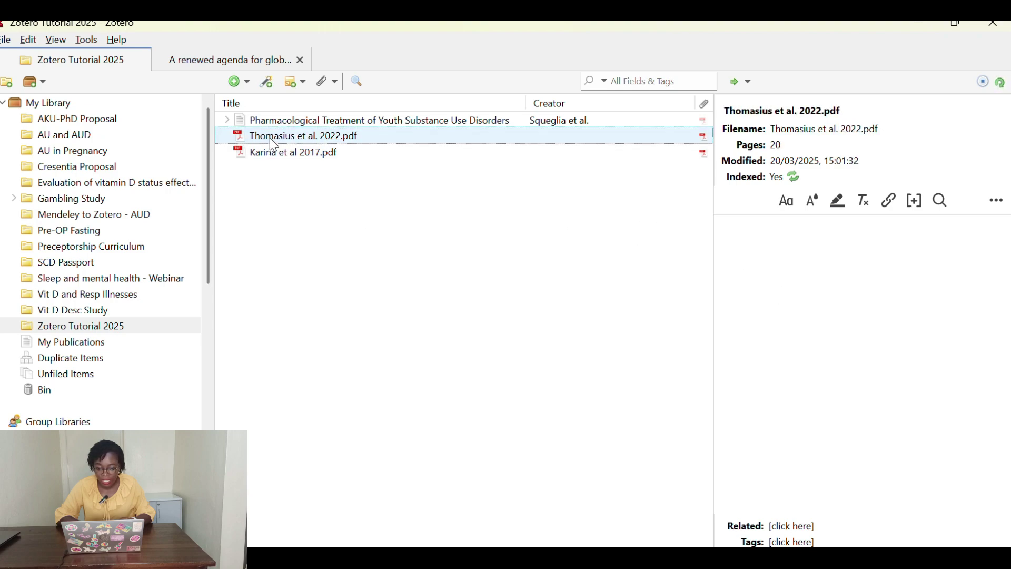
pyautogui.click(228, 121)
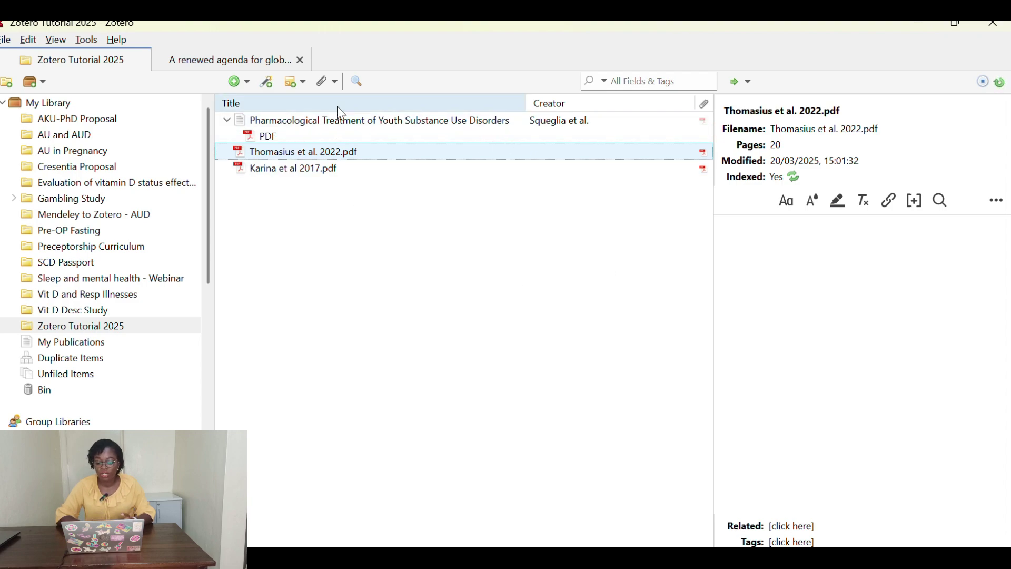
pyautogui.click(353, 123)
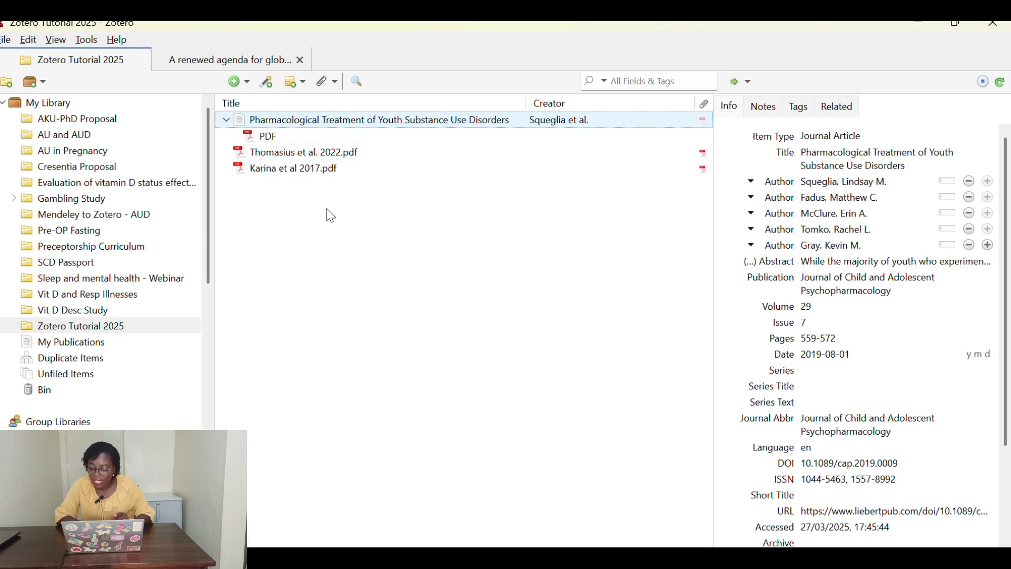
pyautogui.click(388, 154)
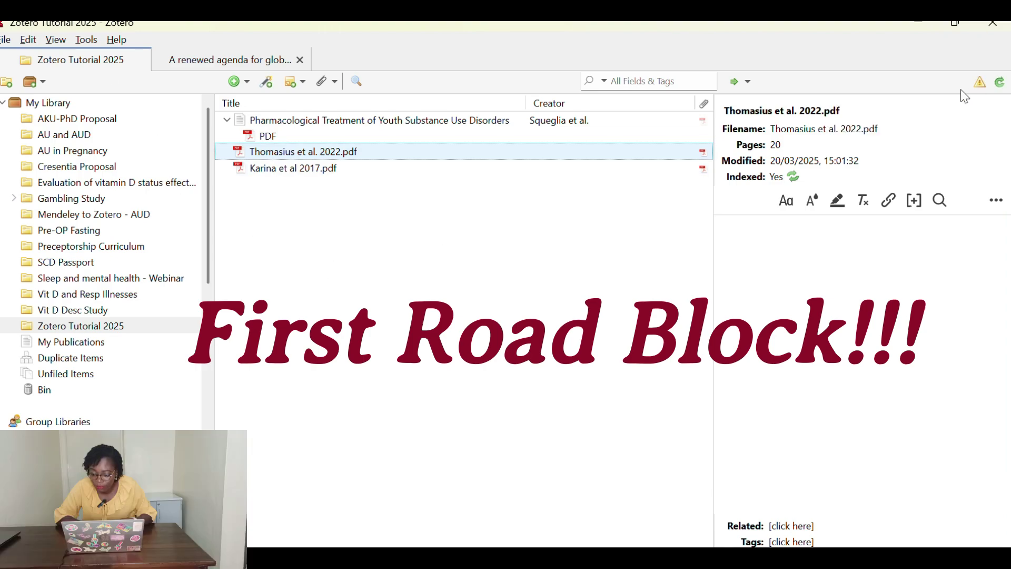
# Read the sync warning and review the current usage and available storage plans in the online account settings.
pyautogui.click(980, 83)
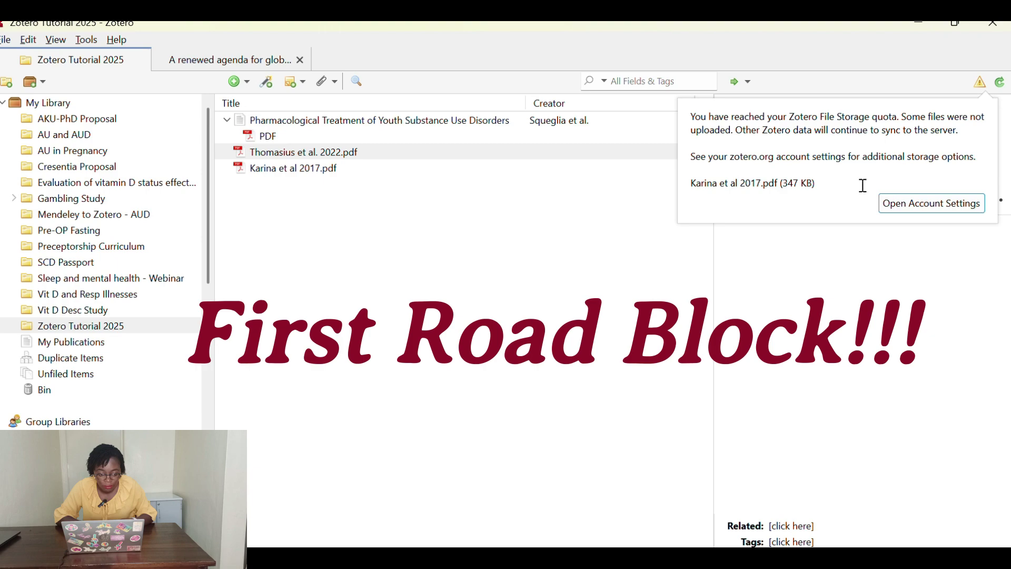
pyautogui.click(945, 204)
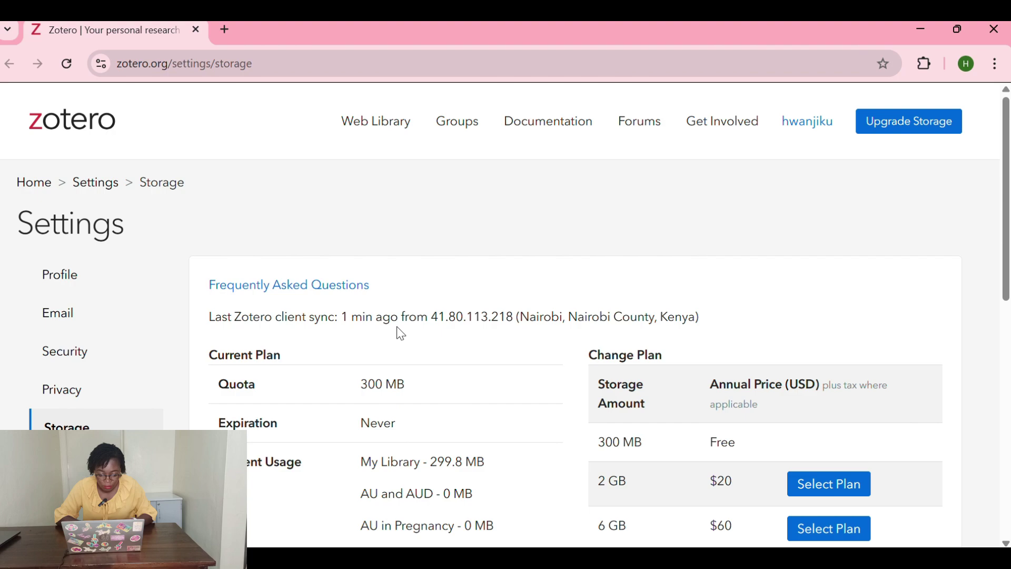
pyautogui.scroll(-3, 402, 334)
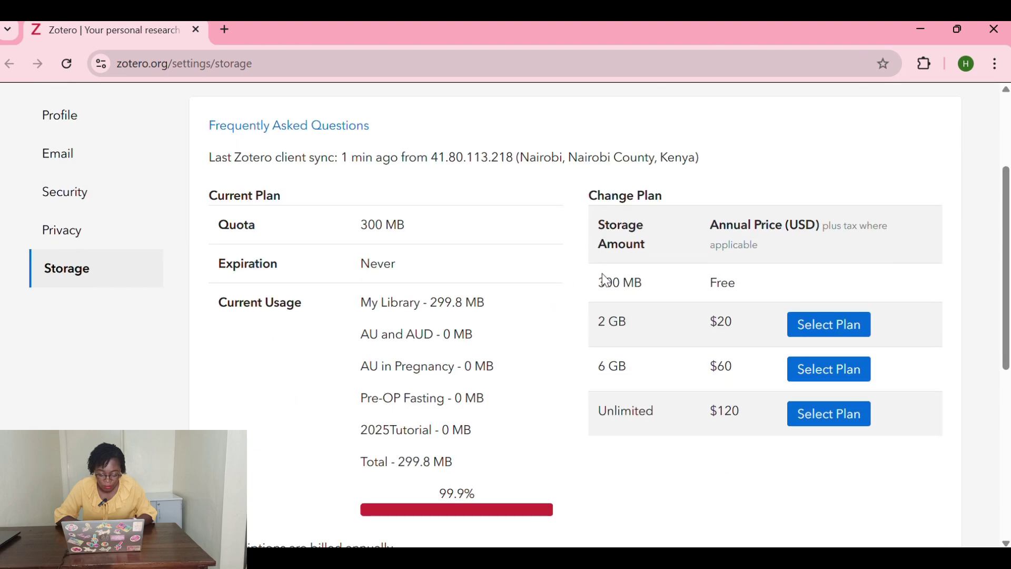
pyautogui.scroll(-3, 398, 365)
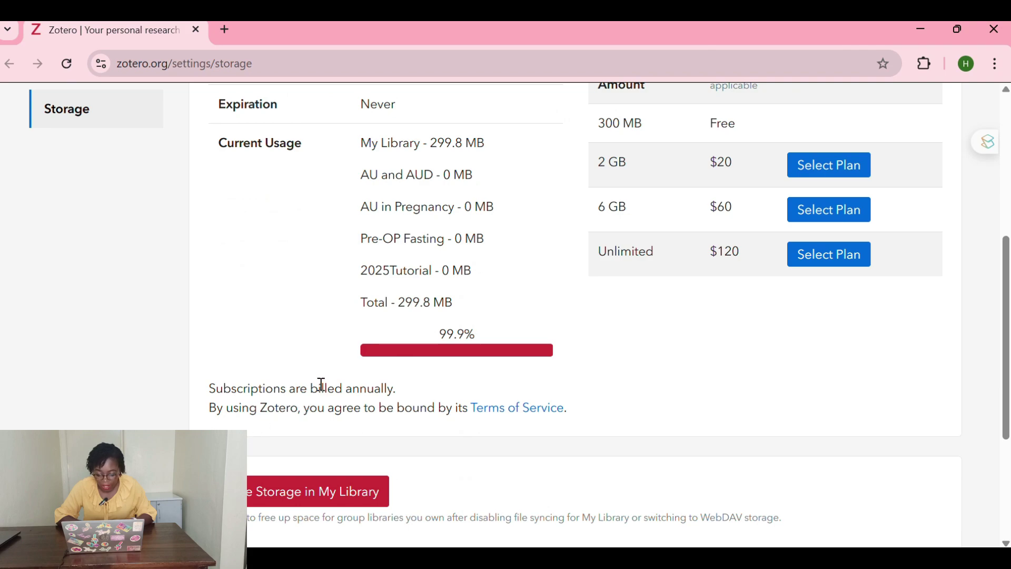
pyautogui.scroll(5, 337, 363)
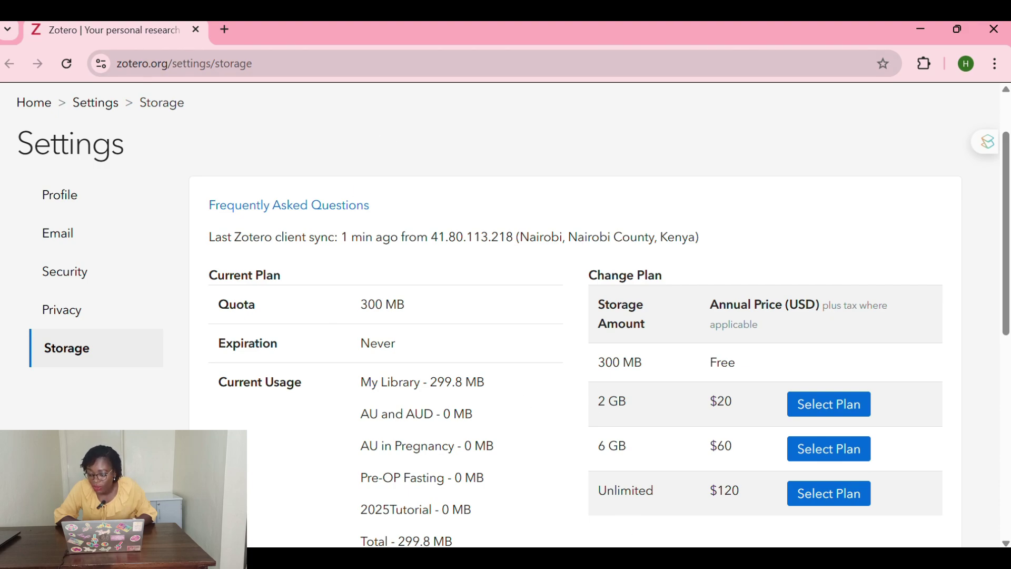
pyautogui.hotkey('alt', 'Tab')
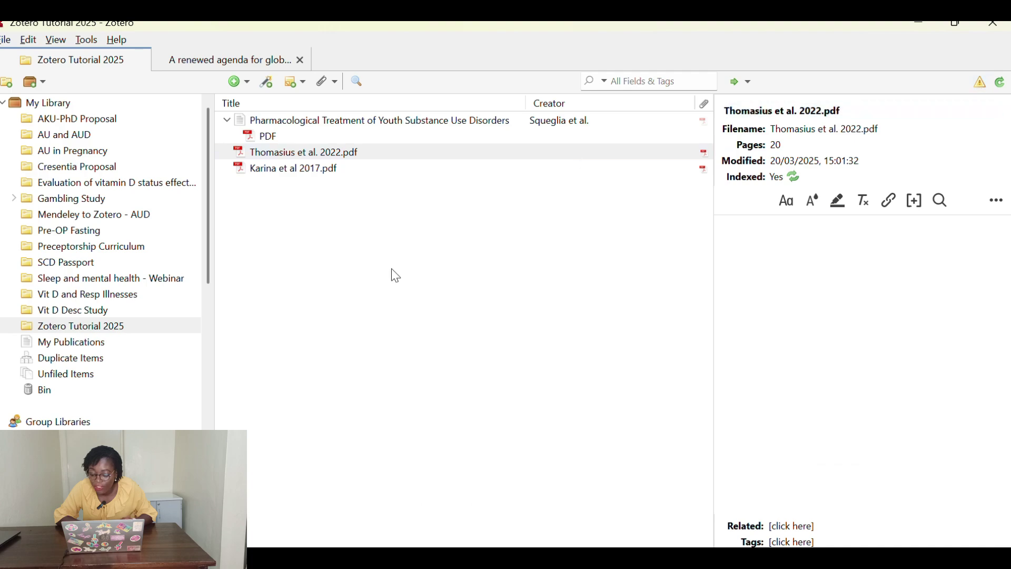
# Reopen the online storage settings from the sync warning and check the plan prices and the storage-clearing option for My Library.
pyautogui.click(984, 87)
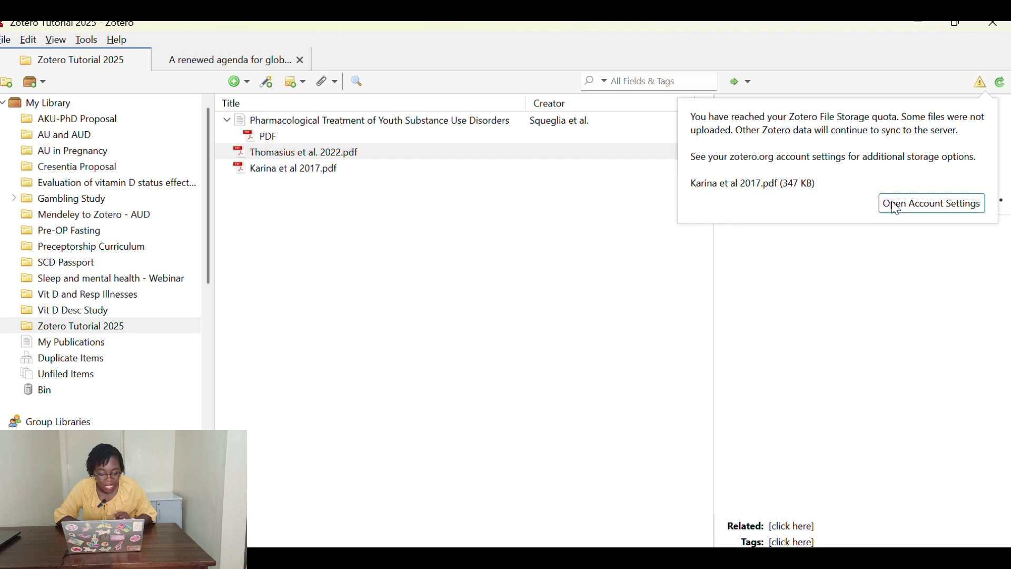
pyautogui.click(927, 206)
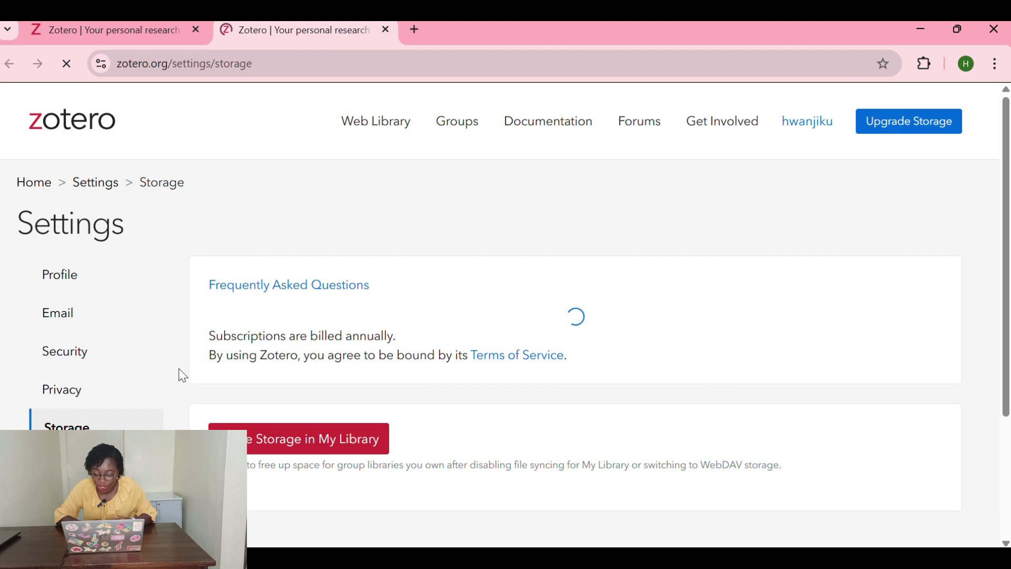
pyautogui.scroll(-2, 193, 342)
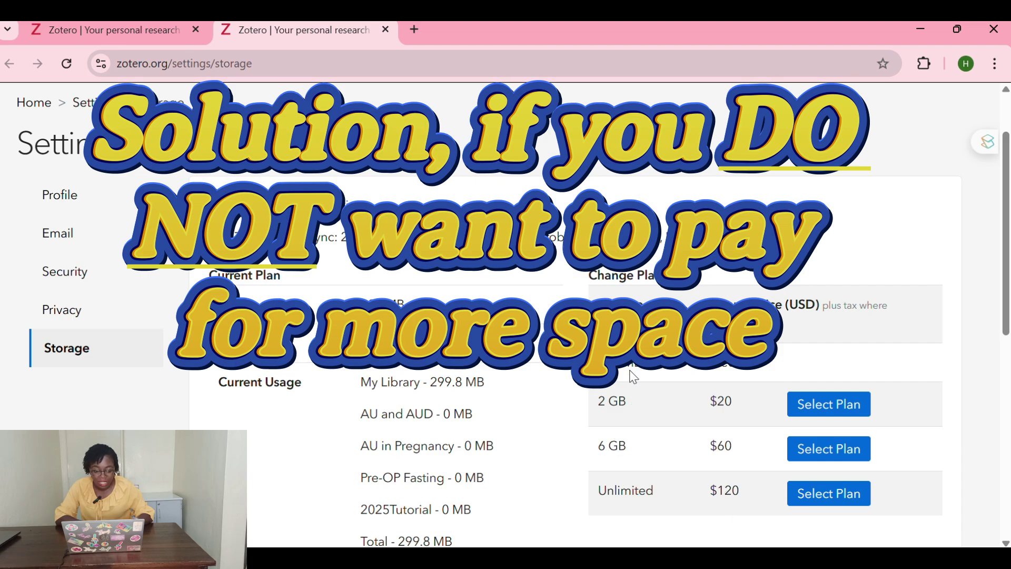
pyautogui.scroll(-5, 428, 387)
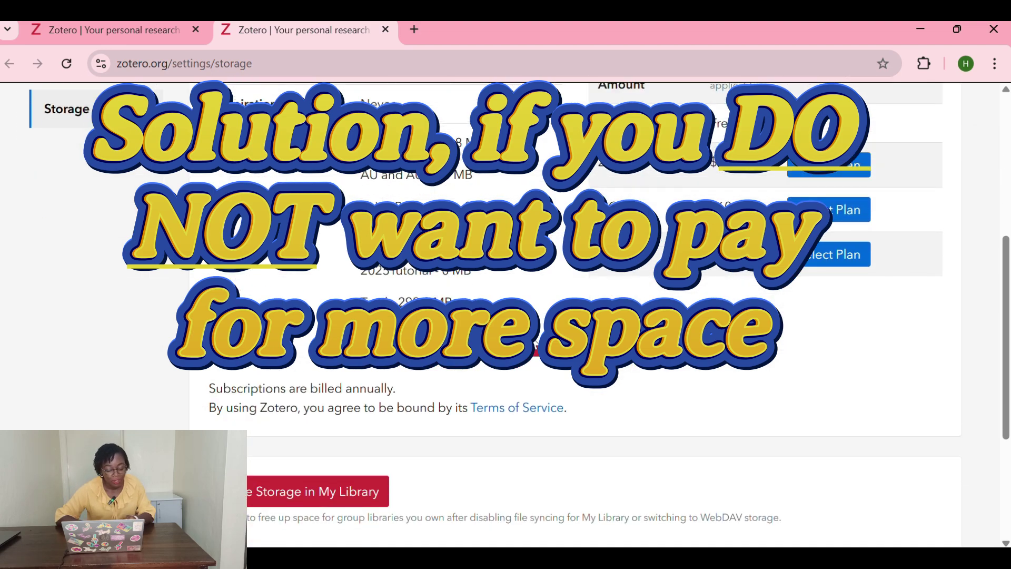
pyautogui.scroll(6, 536, 345)
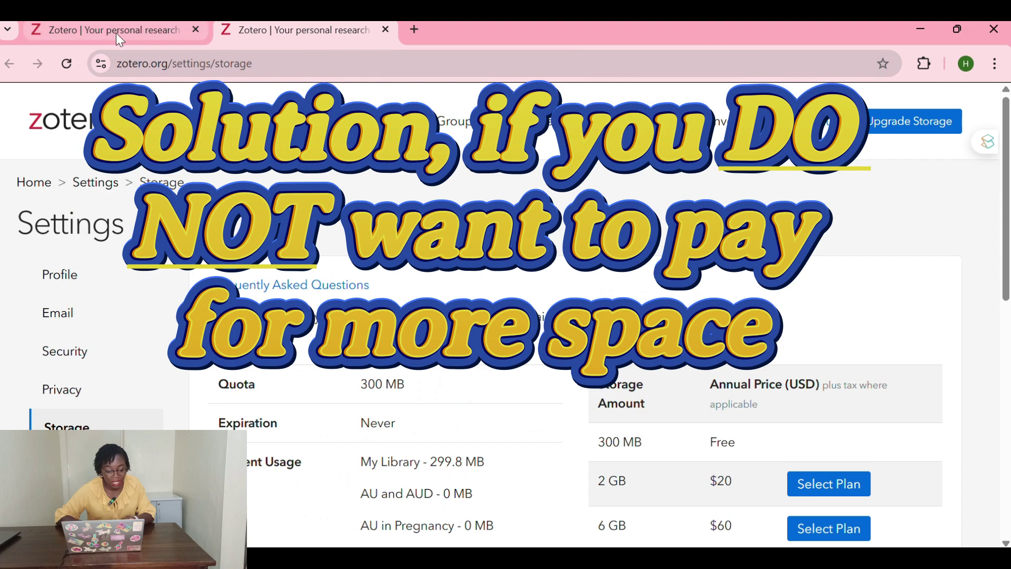
pyautogui.hotkey('alt', 'Tab')
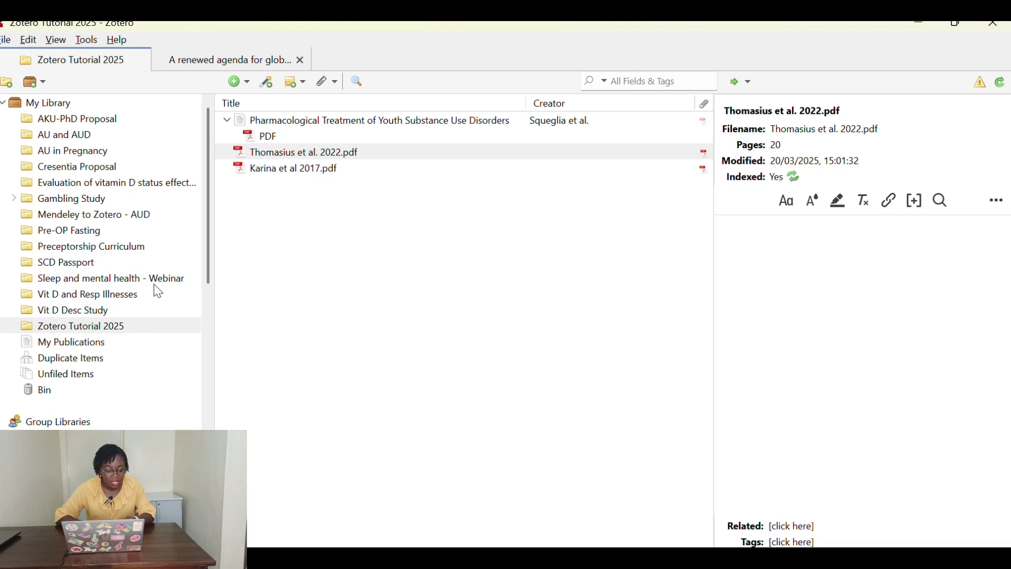
# Delete the proposal collection listed directly below AU in Pregnancy in My Library, together with its items.
pyautogui.scroll(-2, 154, 284)
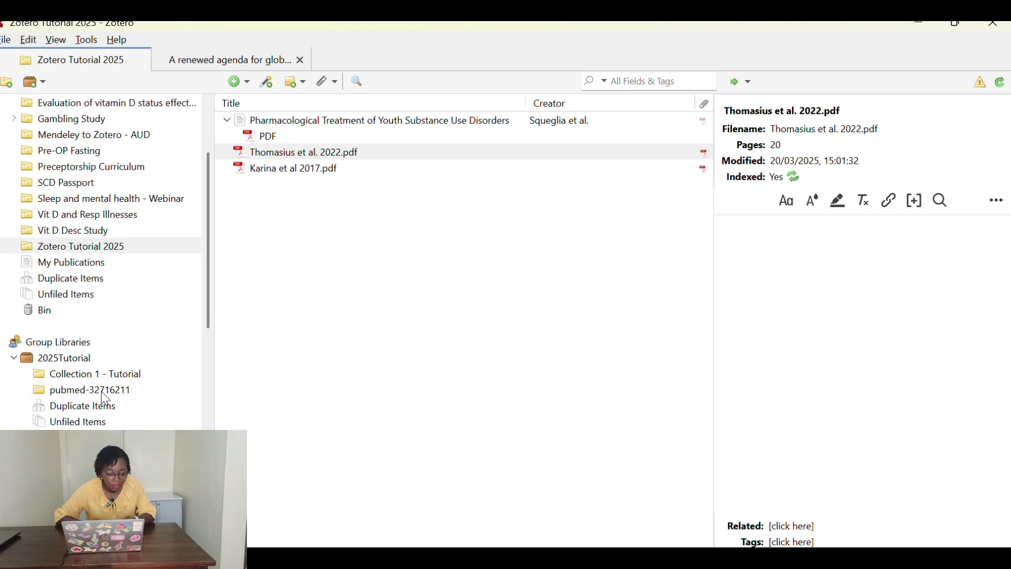
pyautogui.scroll(-4, 84, 392)
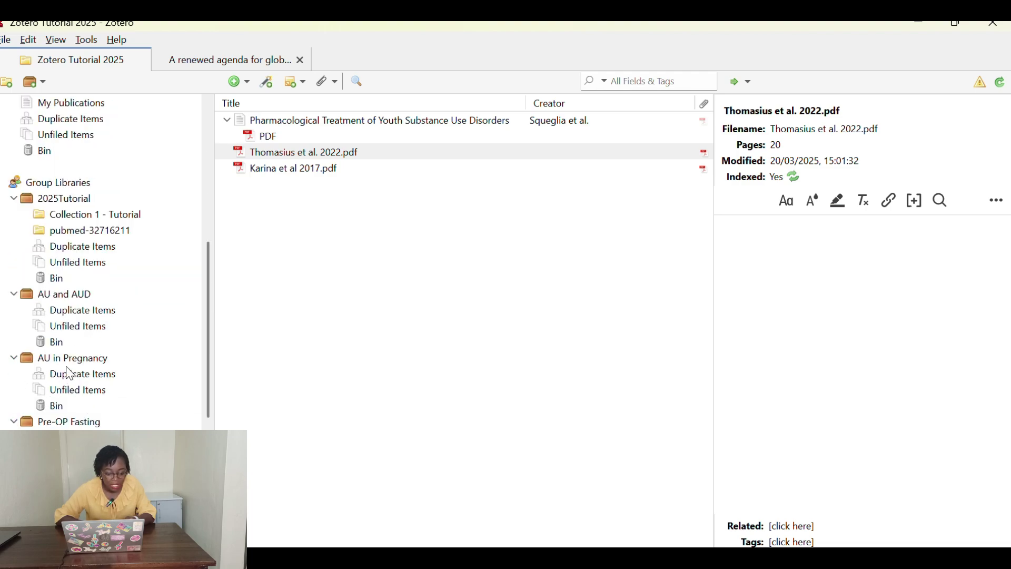
pyautogui.scroll(5, 77, 365)
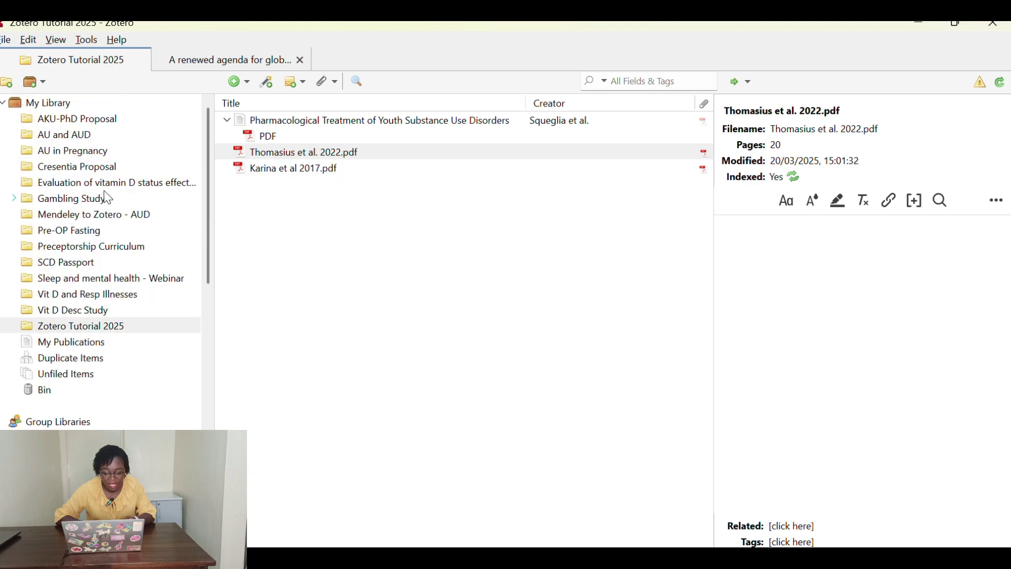
pyautogui.rightClick(93, 169)
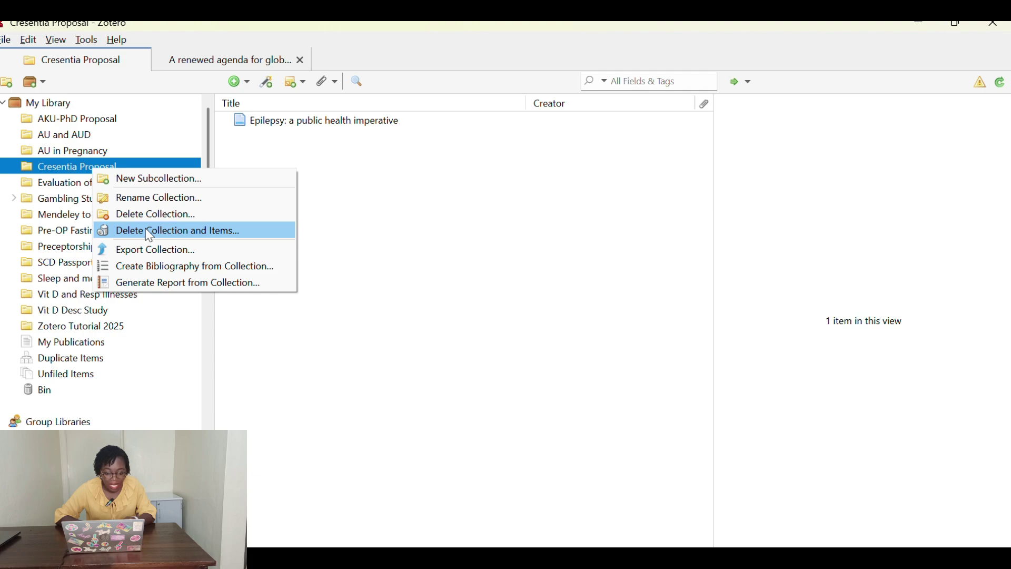
pyautogui.press('Escape')
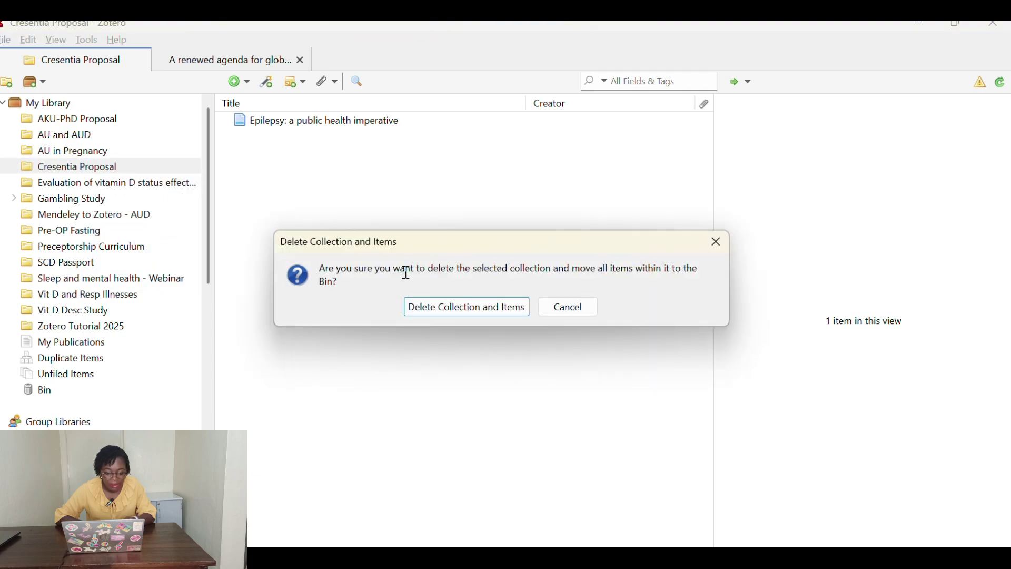
pyautogui.click(456, 309)
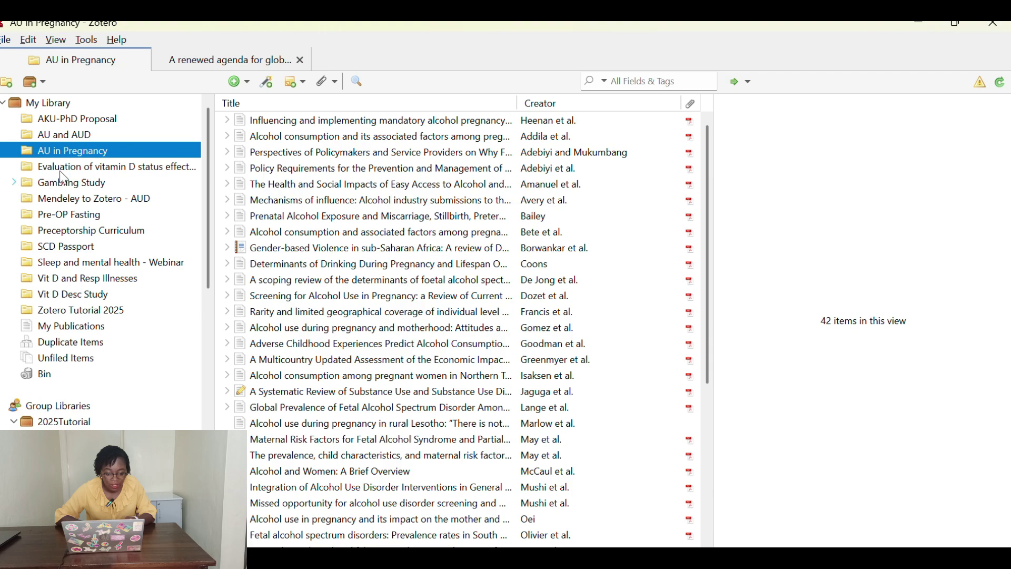
# Delete the AU in Pregnancy collection from My Library together with all its items.
pyautogui.rightClick(138, 157)
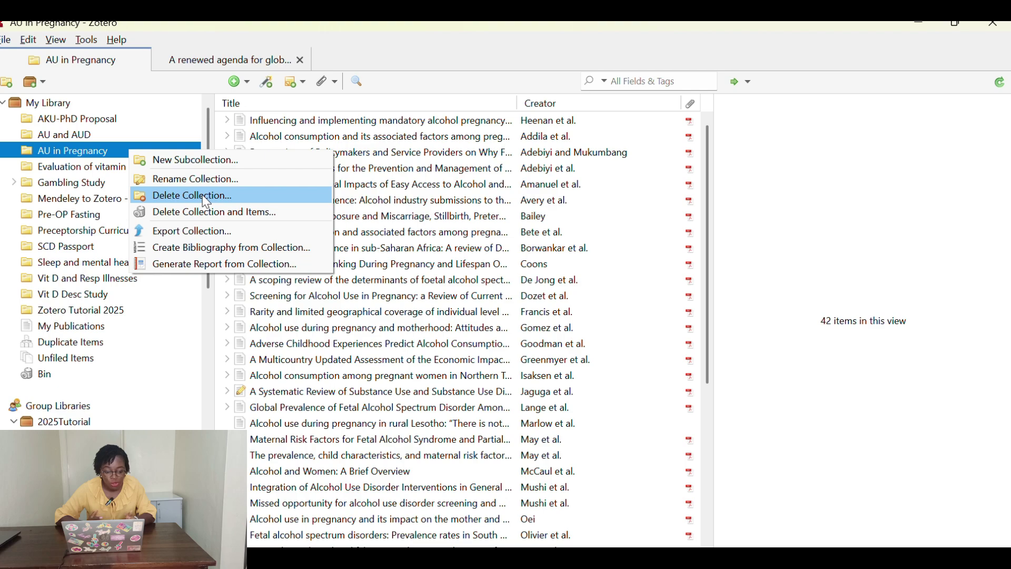
pyautogui.click(206, 213)
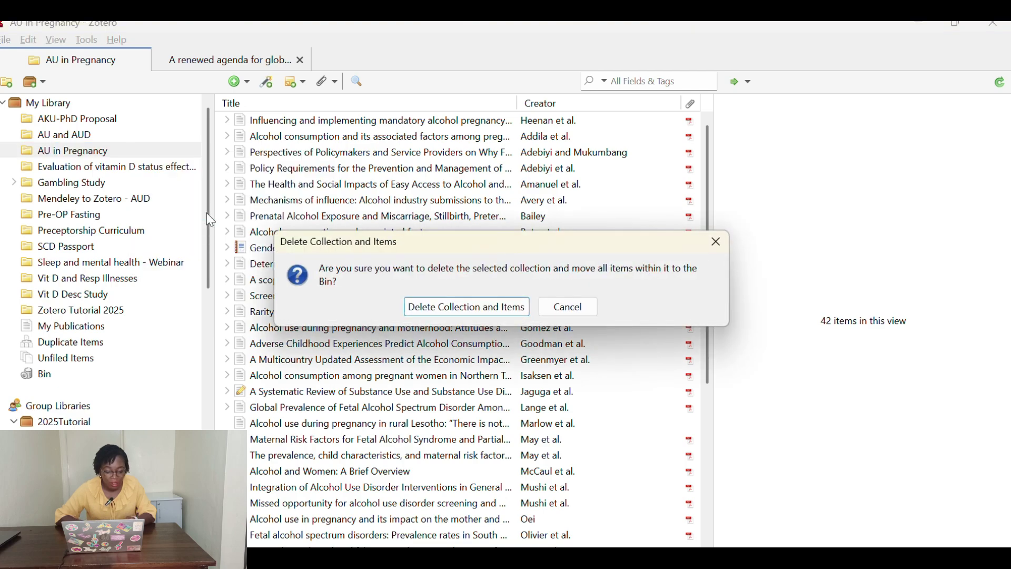
pyautogui.click(429, 315)
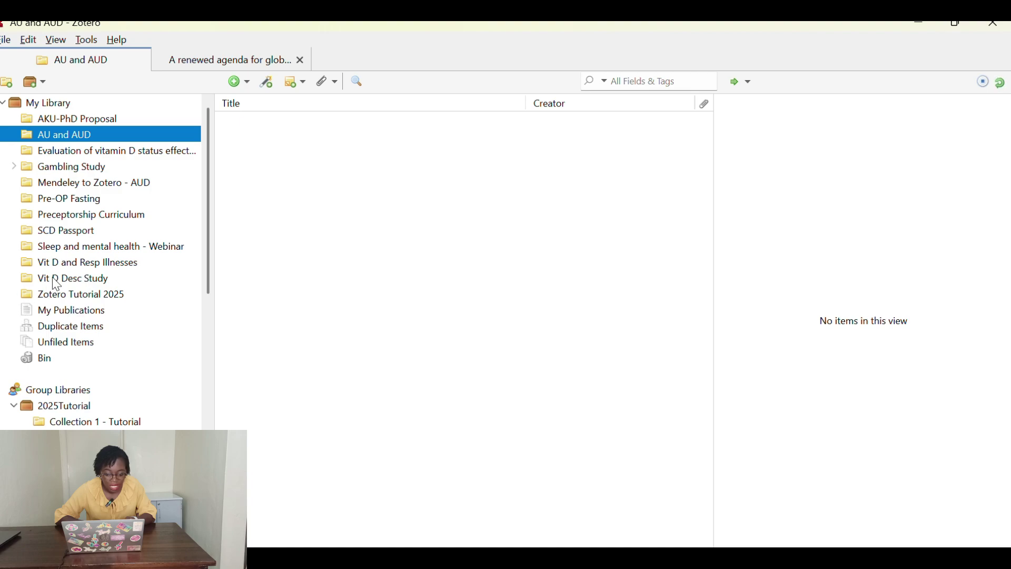
# Delete the Sleep and mental health - Webinar collection together with its items, and check the contents of Vit D Desc Study.
pyautogui.rightClick(80, 247)
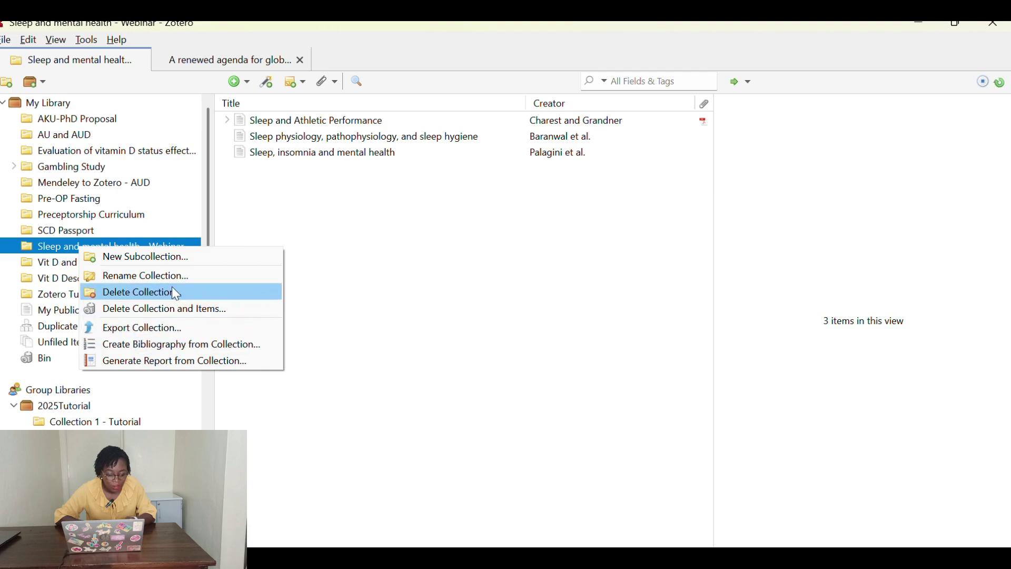
pyautogui.click(173, 310)
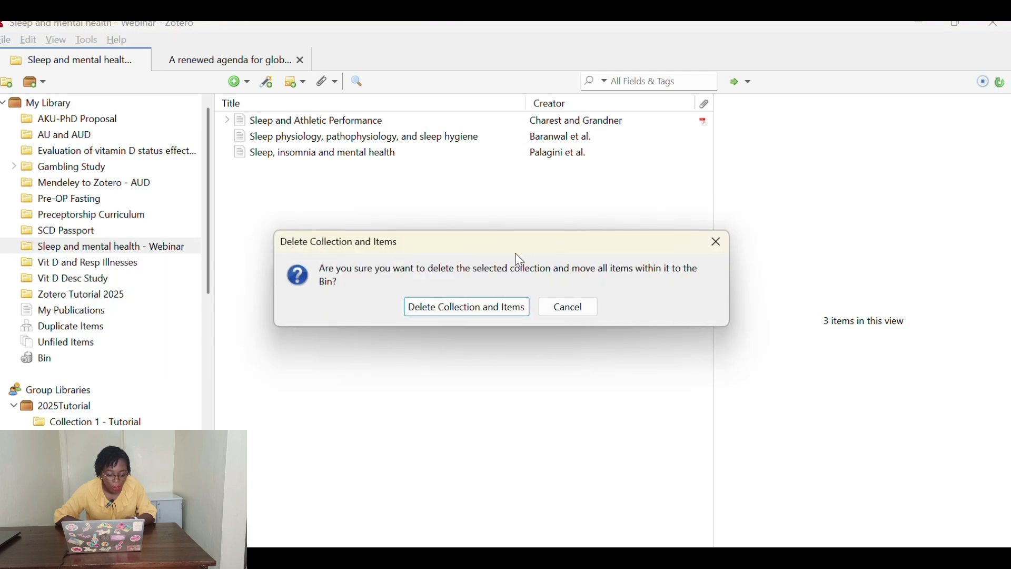
pyautogui.click(461, 305)
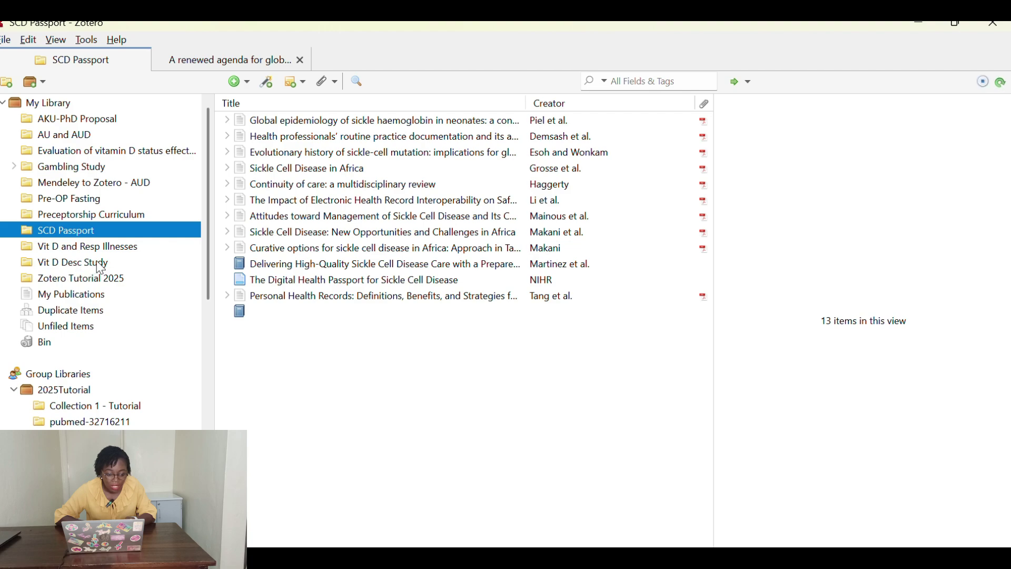
pyautogui.rightClick(97, 260)
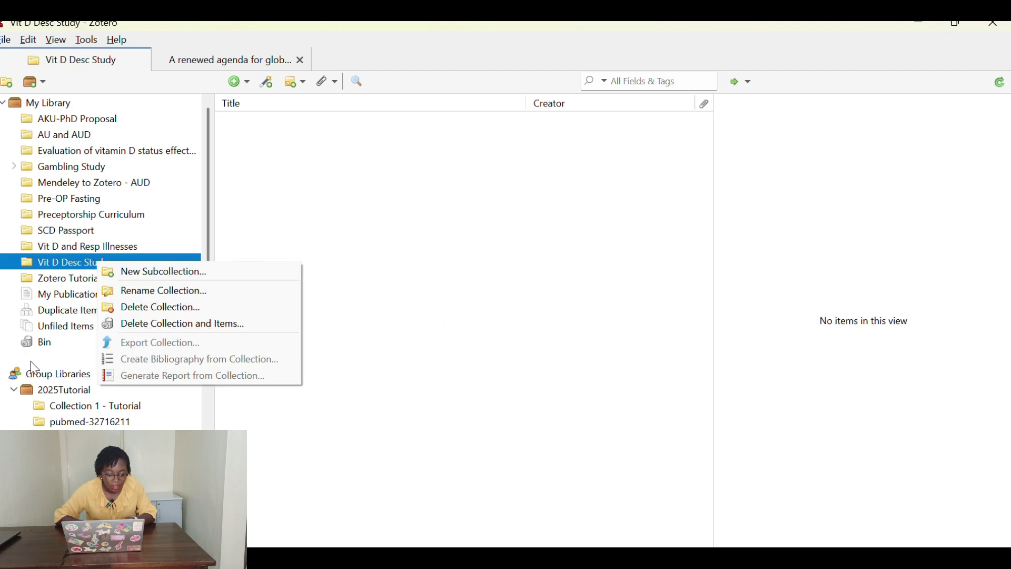
pyautogui.click(45, 349)
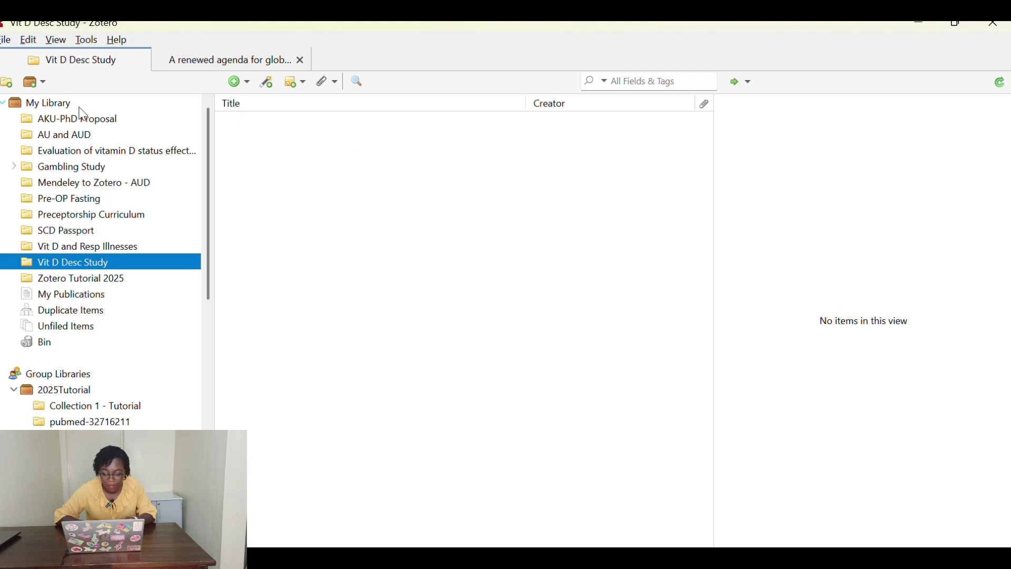
# Delete the AKU-PhD Proposal collection from My Library together with all its items.
pyautogui.rightClick(67, 121)
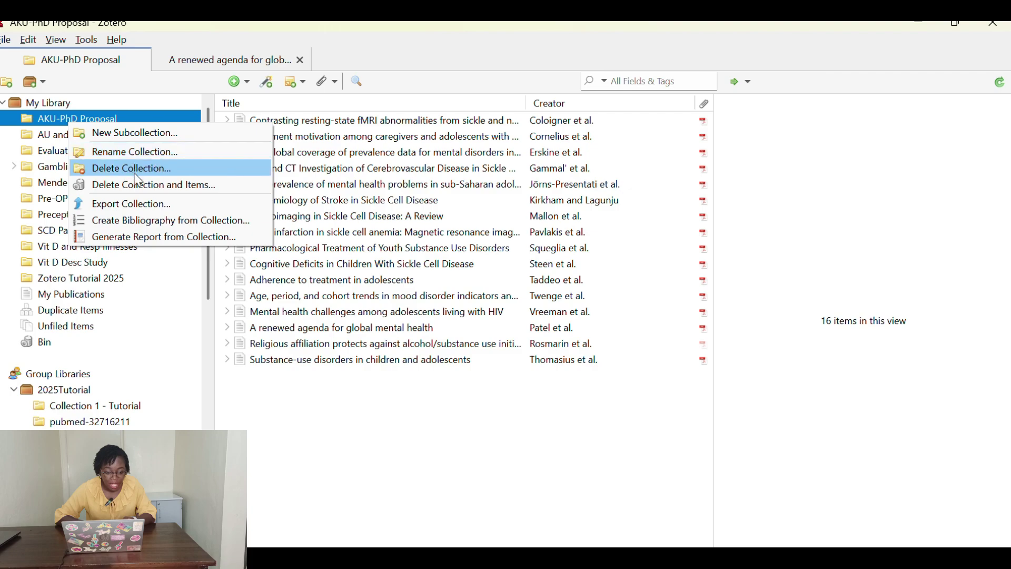
pyautogui.press('Escape')
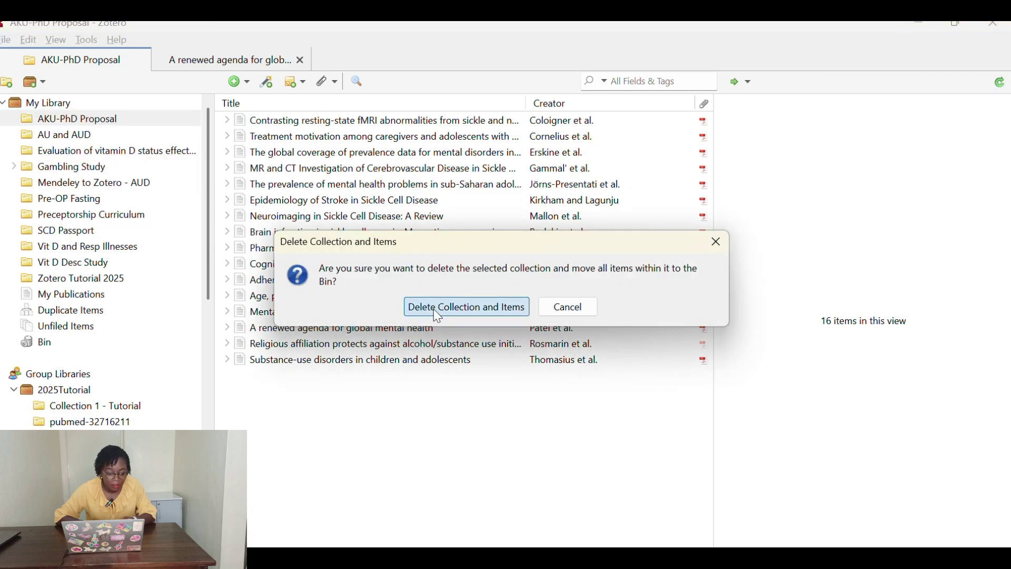
pyautogui.click(434, 308)
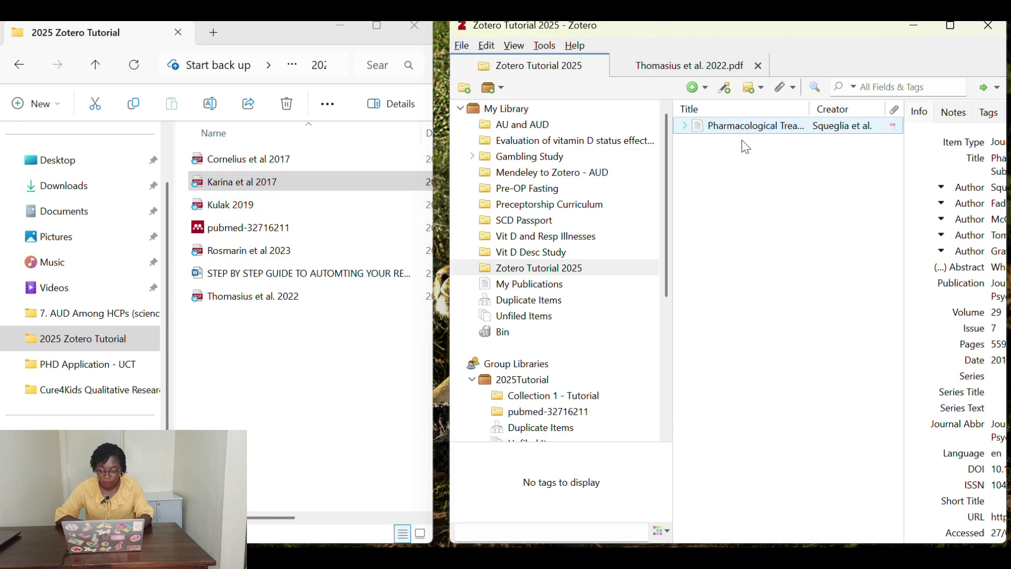
# Select the Zotero Tutorial 2025 collection in My Library as the destination for PDFs.
pyautogui.click(525, 268)
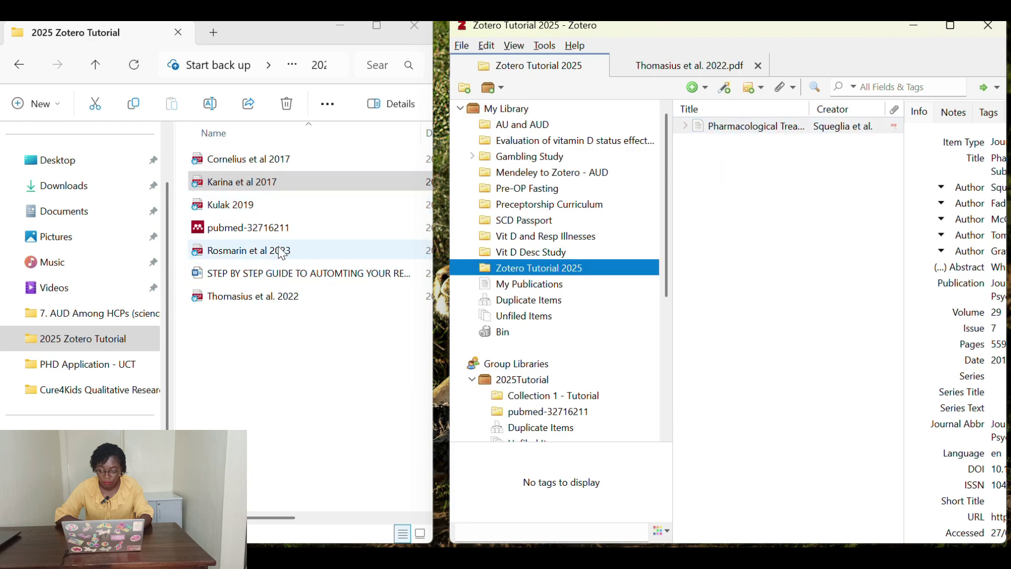
# Add the Rosmarin et al 2023 PDF to the Zotero Tutorial 2025 collection and narrow the collections list to widen the item details.
pyautogui.moveTo(230, 257); pyautogui.dragTo(747, 214)
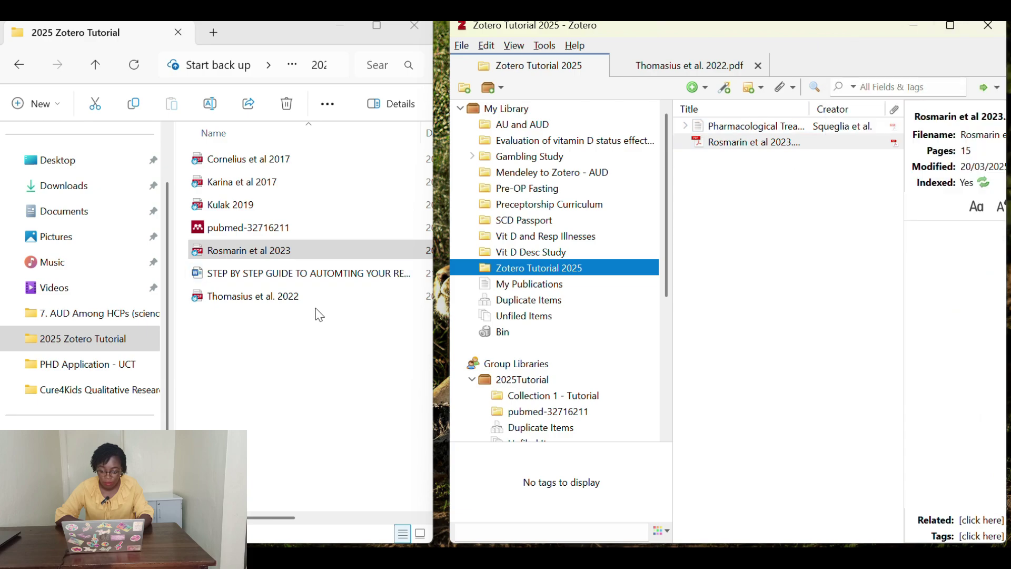
pyautogui.moveTo(445, 222); pyautogui.dragTo(433, 221)
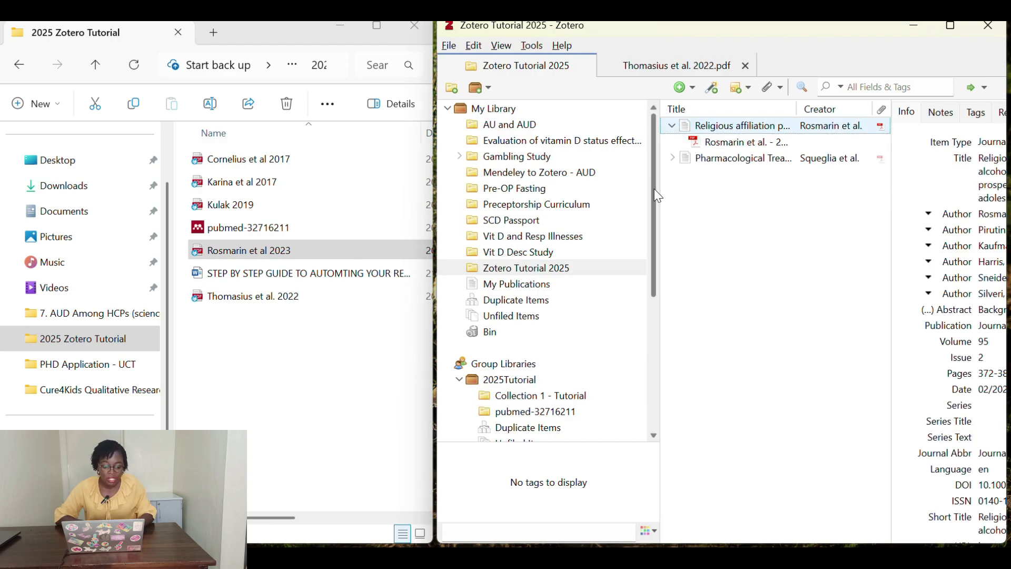
pyautogui.moveTo(658, 188); pyautogui.dragTo(571, 215)
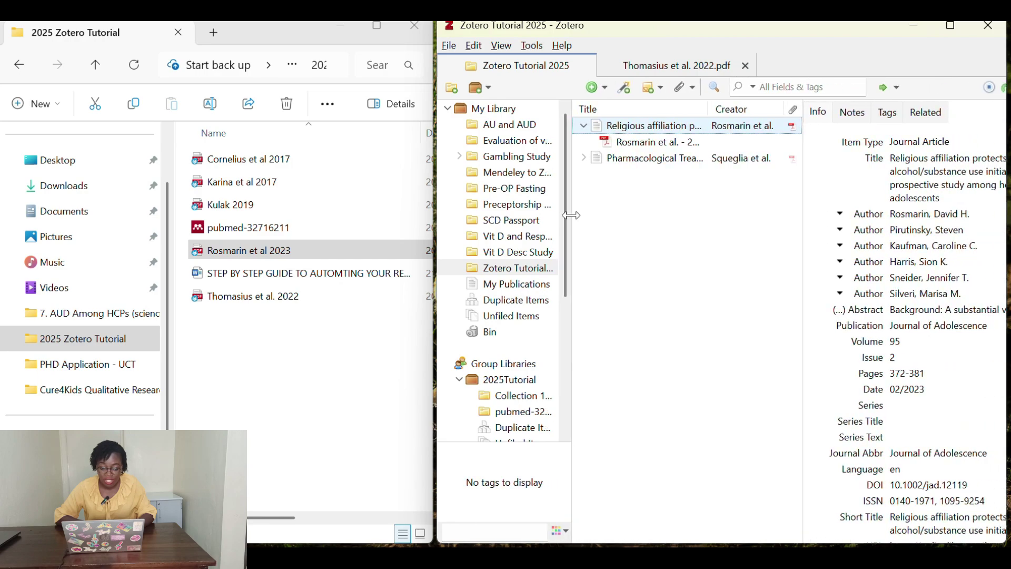
# Review the bibliographic details of the Rosmarin et al. article in the enlarged library window, then restore the side-by-side layout.
pyautogui.click(951, 26)
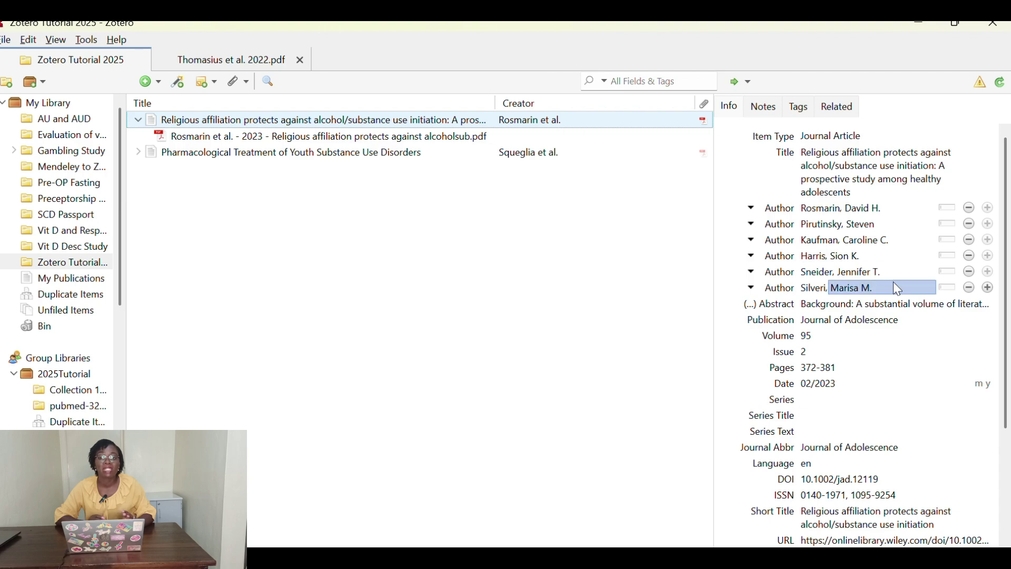
pyautogui.scroll(-3, 866, 348)
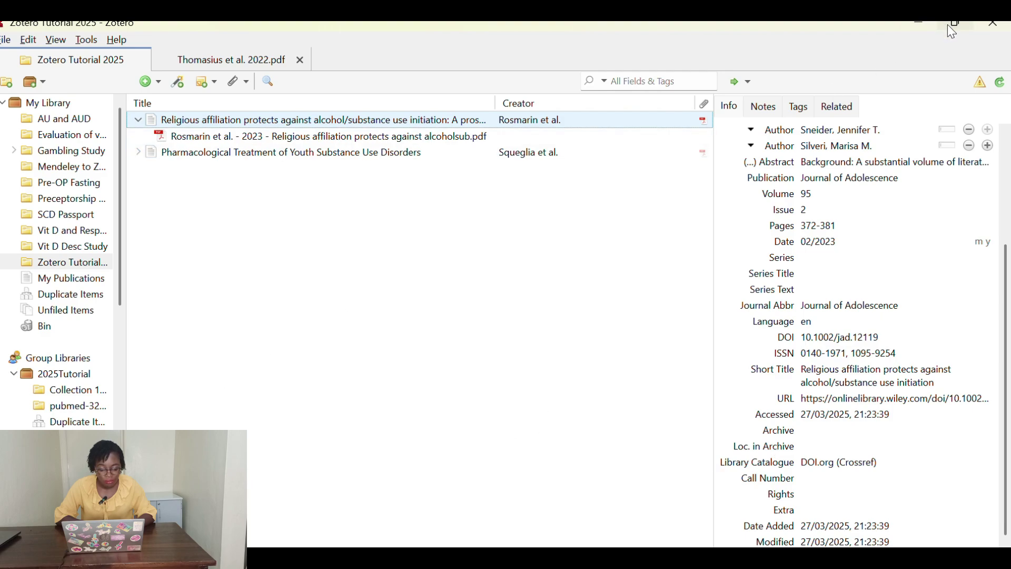
pyautogui.moveTo(953, 32)
pyautogui.click(892, 68)
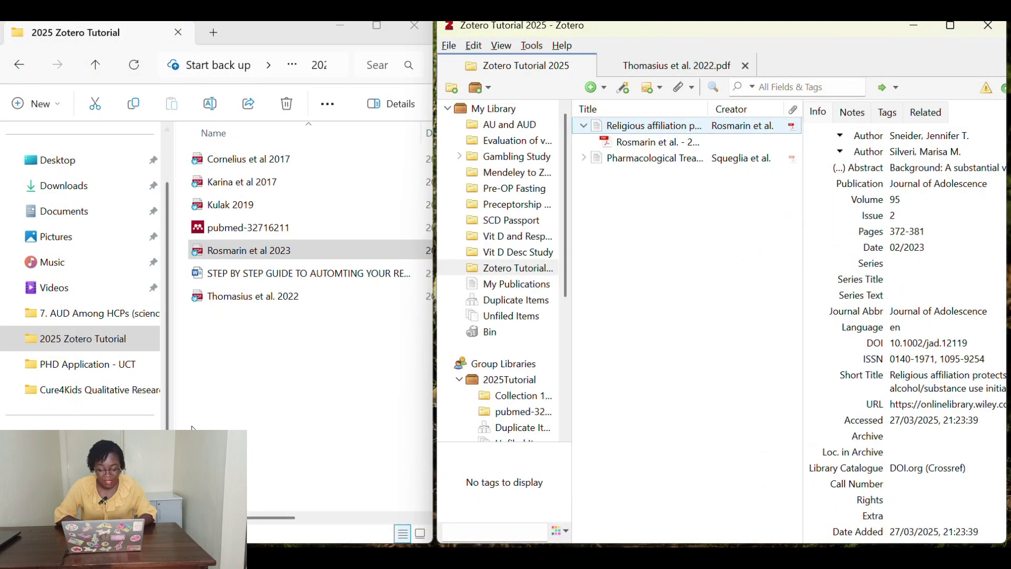
# Add the Thomasius et al. 2022 PDF to the Zotero Tutorial 2025 collection and review its bibliographic details.
pyautogui.click(268, 294)
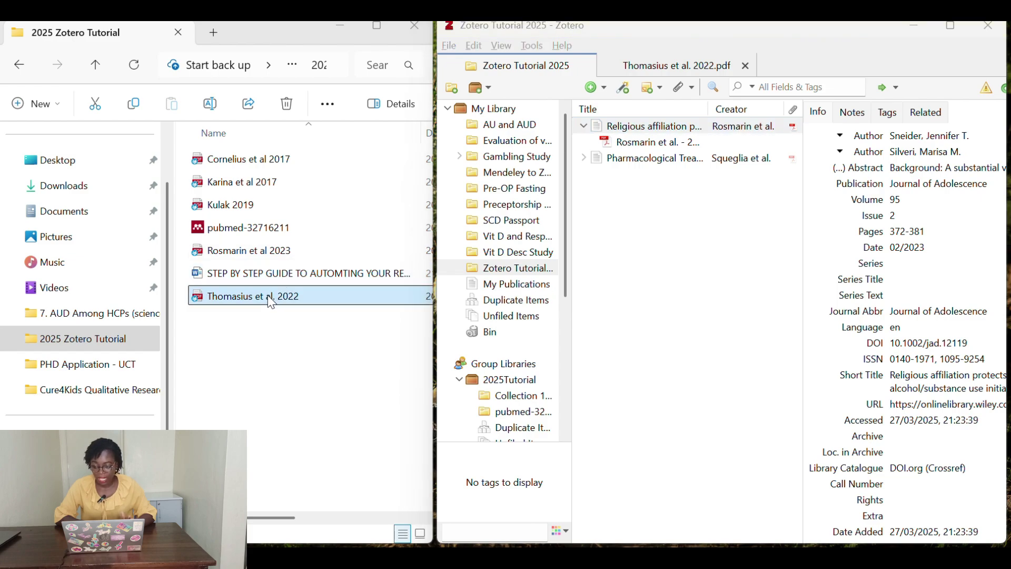
pyautogui.moveTo(268, 294); pyautogui.dragTo(689, 271)
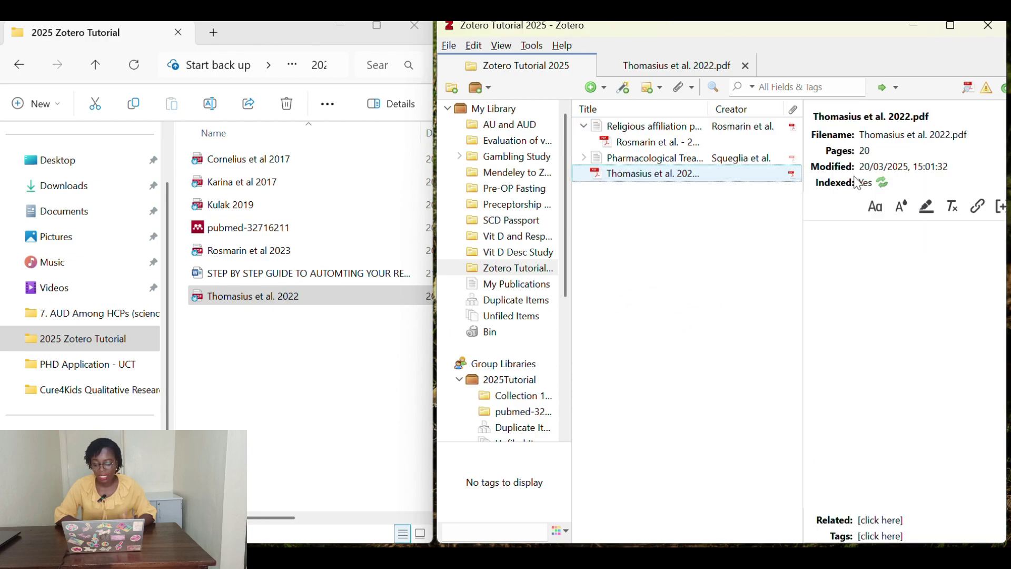
pyautogui.click(951, 24)
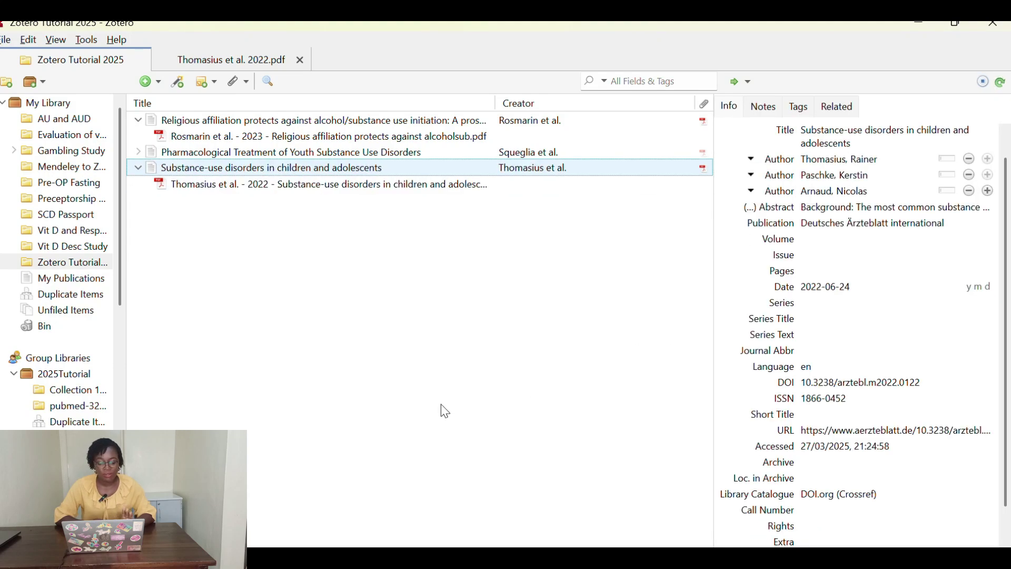
pyautogui.click(921, 191)
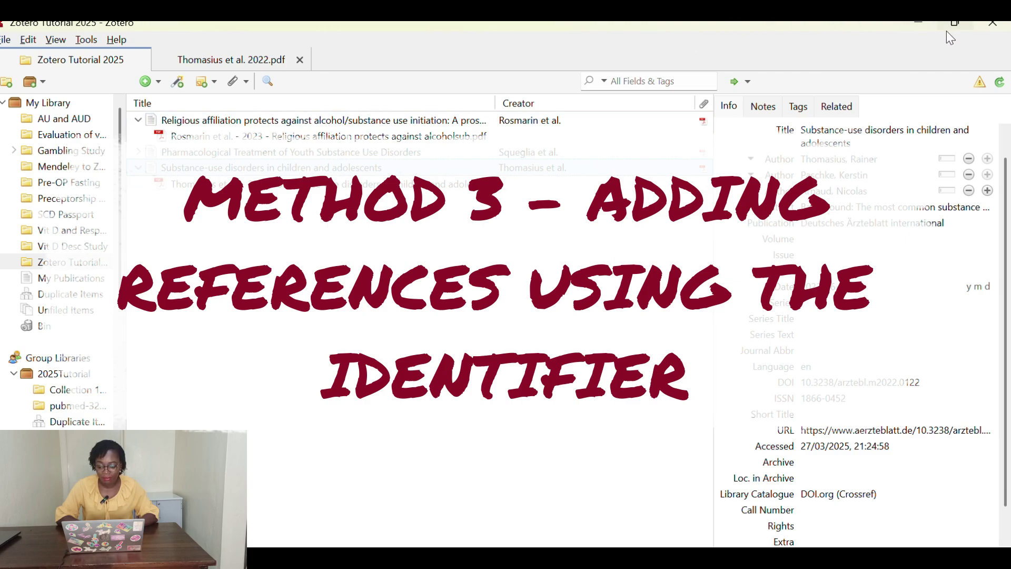
pyautogui.click(977, 53)
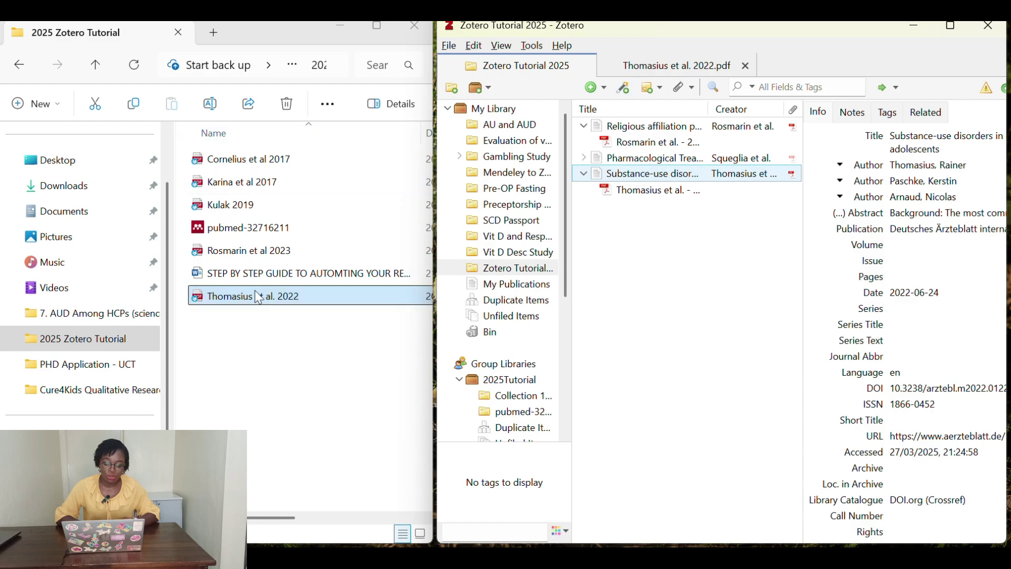
# Open the Kulak 2019 PDF and look through its first three pages for an identifier such as a DOI.
pyautogui.click(259, 385)
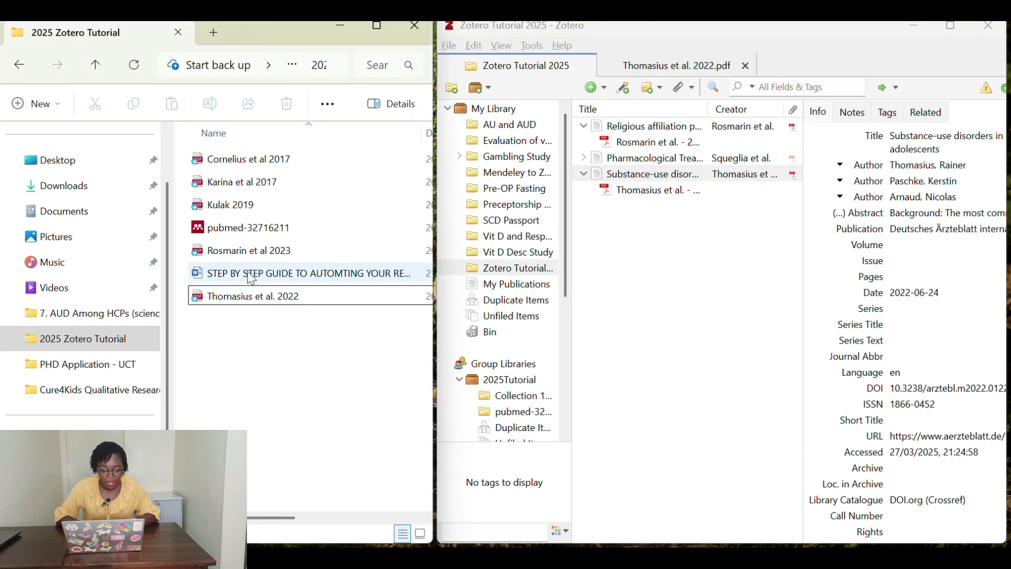
pyautogui.click(244, 206)
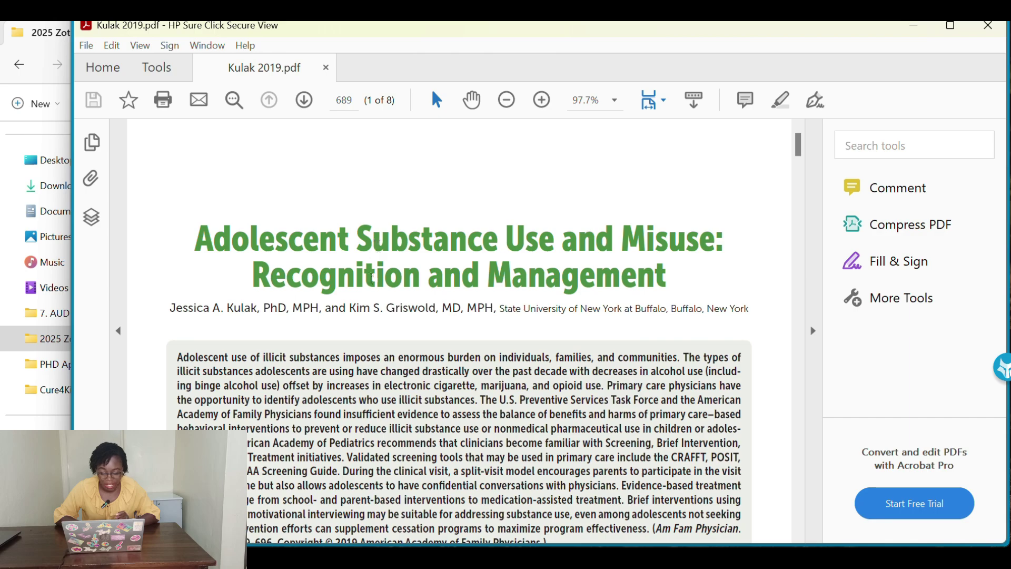
pyautogui.scroll(-10, 372, 278)
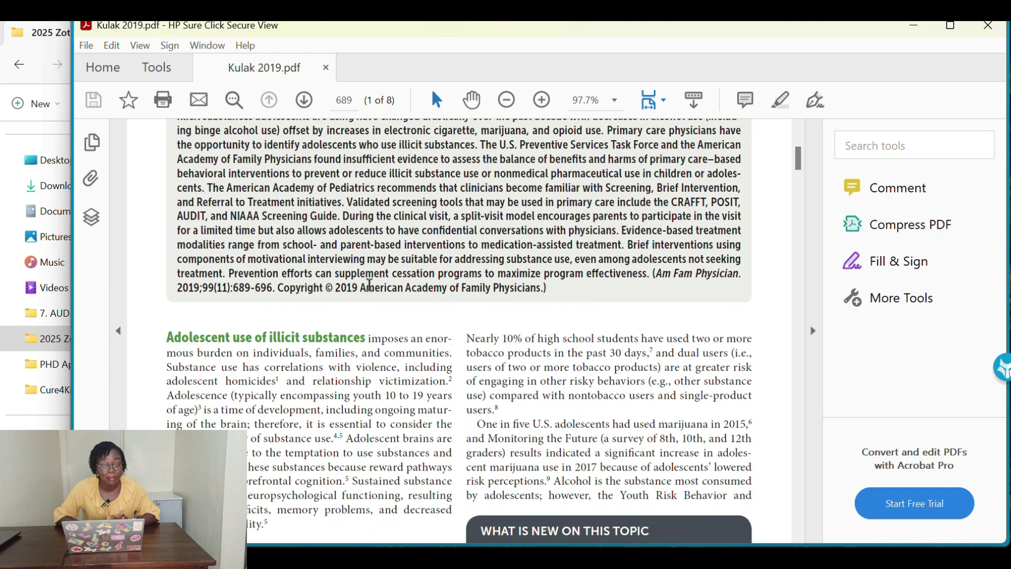
pyautogui.scroll(-10, 369, 284)
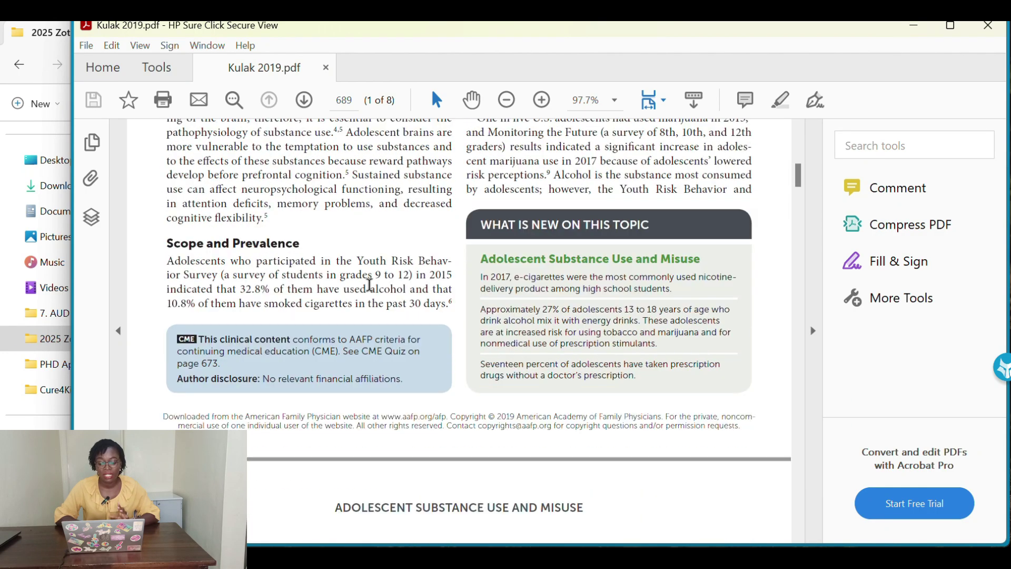
pyautogui.scroll(-4, 369, 284)
pyautogui.scroll(-2, 369, 284)
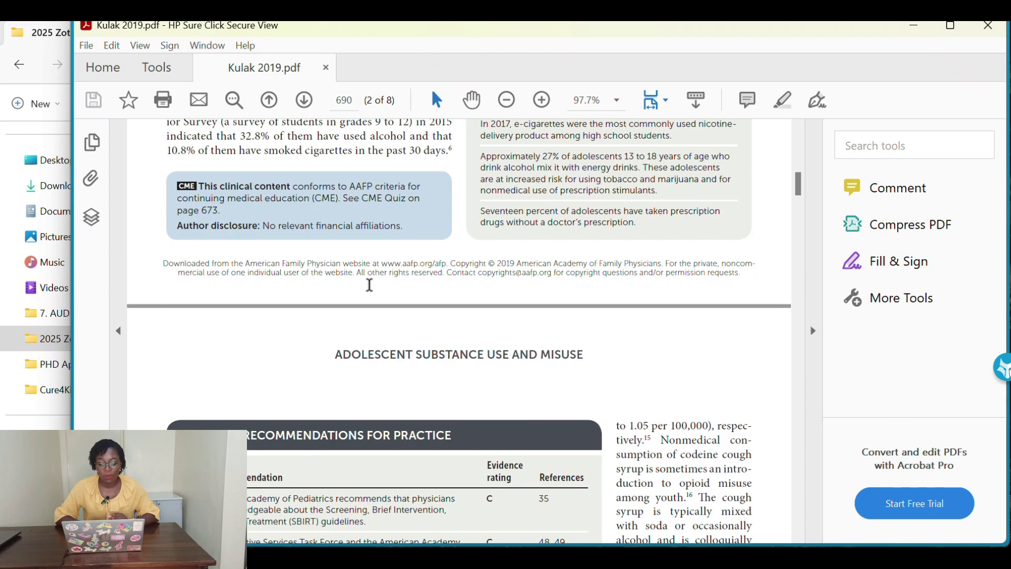
pyautogui.scroll(-2, 369, 284)
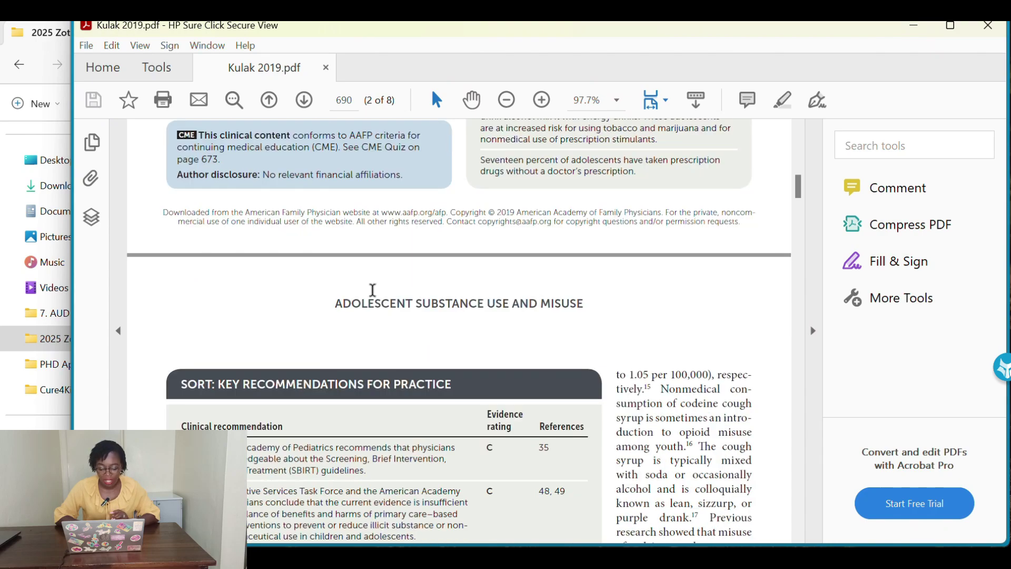
pyautogui.scroll(-3, 372, 290)
pyautogui.scroll(-3, 369, 285)
pyautogui.scroll(-6, 370, 285)
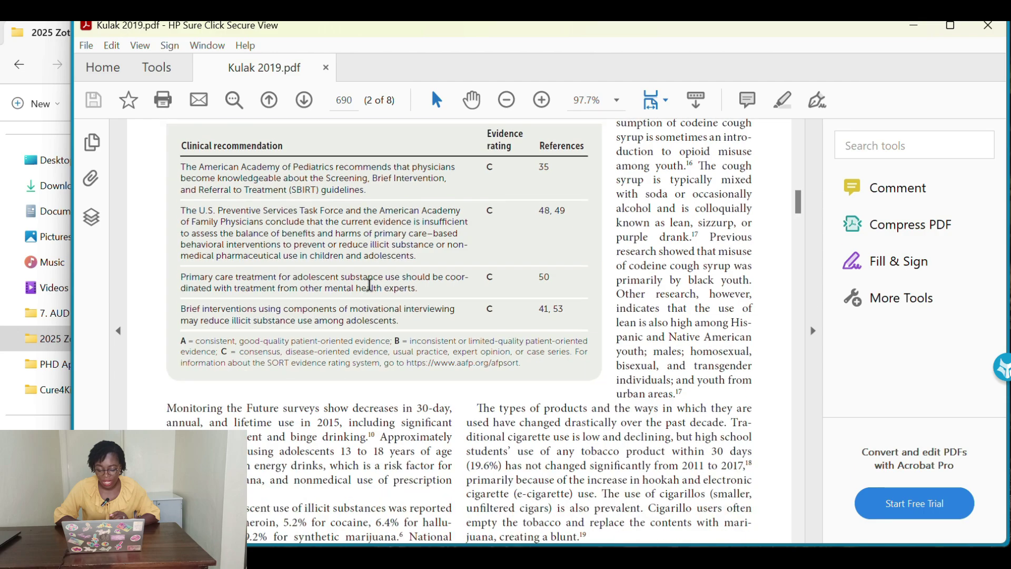
pyautogui.scroll(-3, 369, 284)
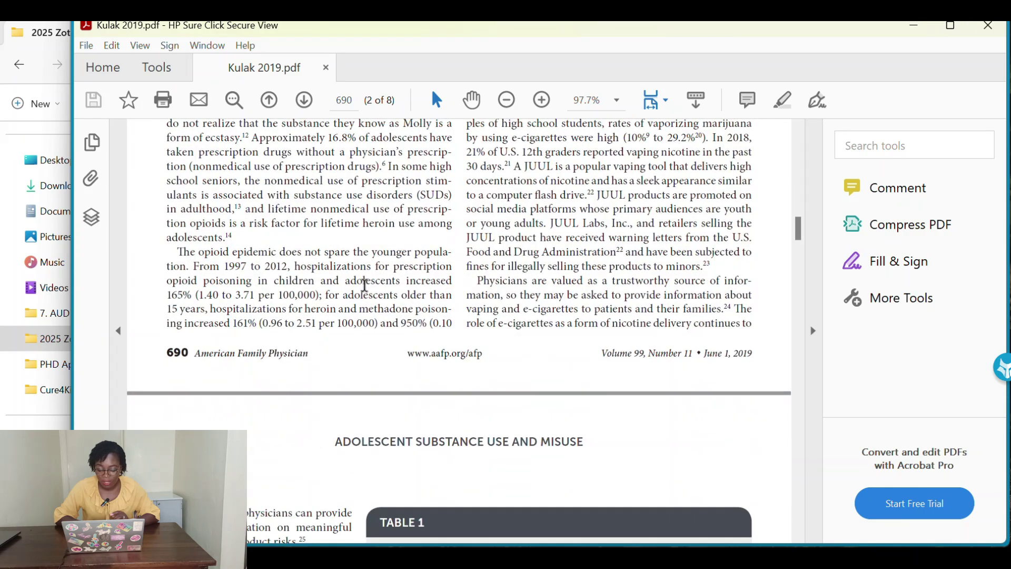
pyautogui.scroll(-3, 365, 285)
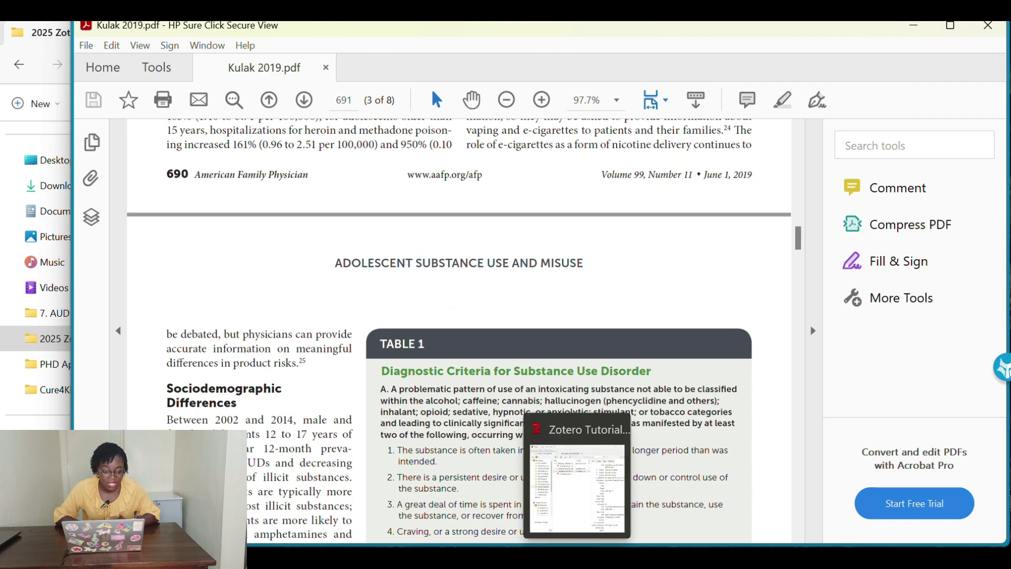
# Switch to Zotero, enlarge its window and view the entry box for adding items by identifier, then dismiss it.
pyautogui.click(590, 558)
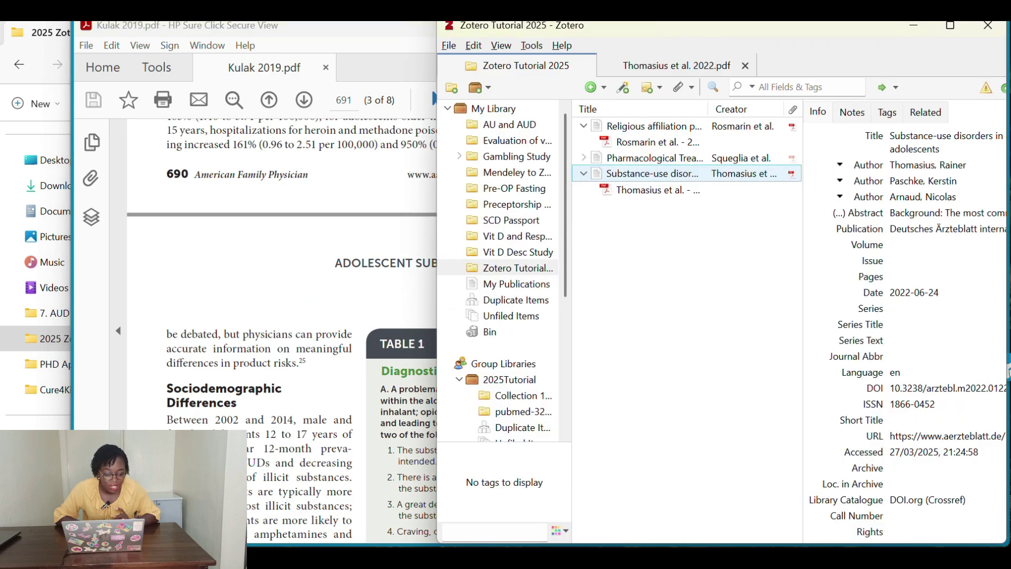
pyautogui.click(951, 28)
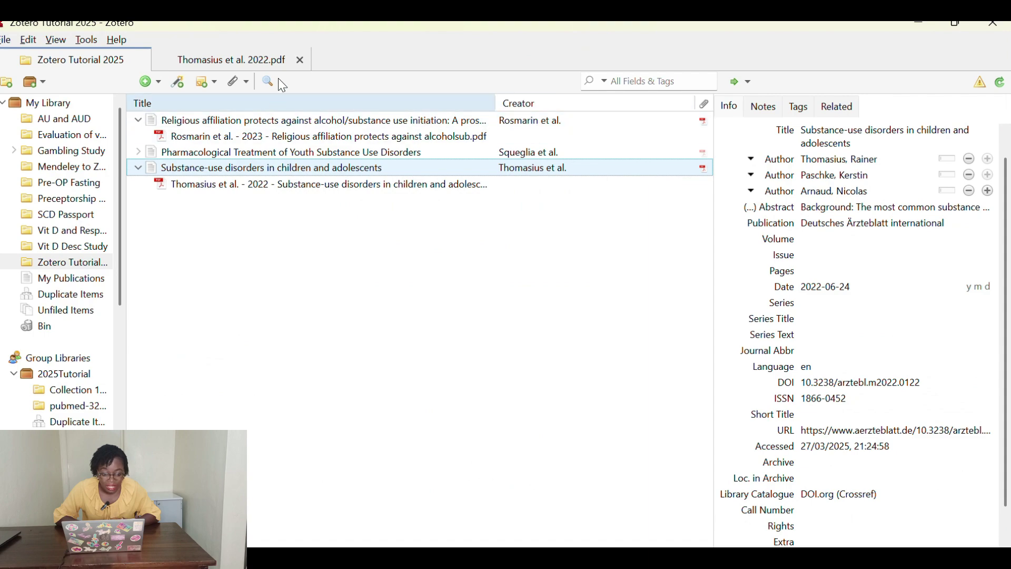
pyautogui.click(179, 83)
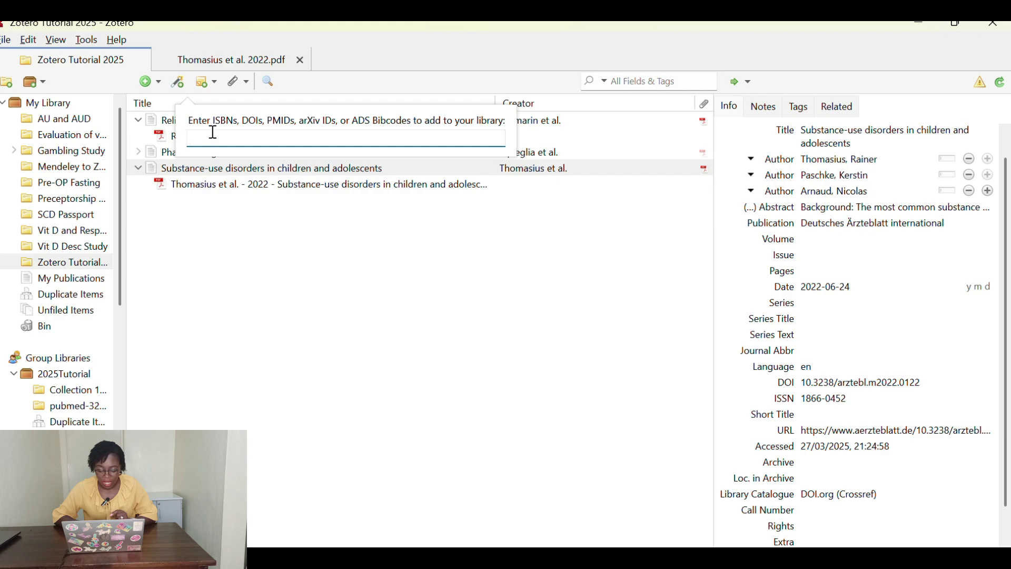
pyautogui.click(319, 308)
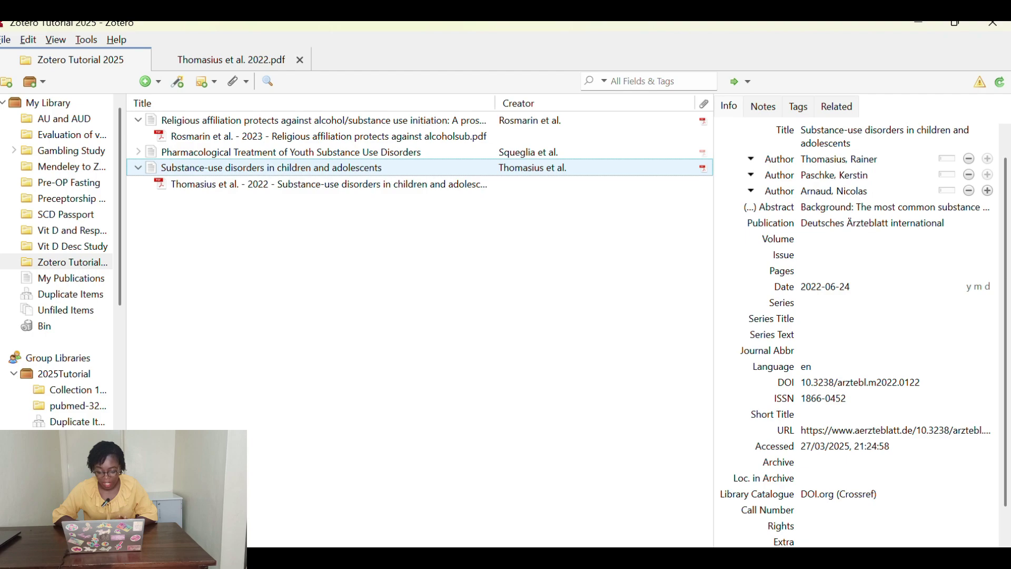
# Return to the Kulak 2019 PDF, examine pages 691 and 692 for an identifier, go back to the title page and close the file.
pyautogui.hotkey('alt', 'Tab')
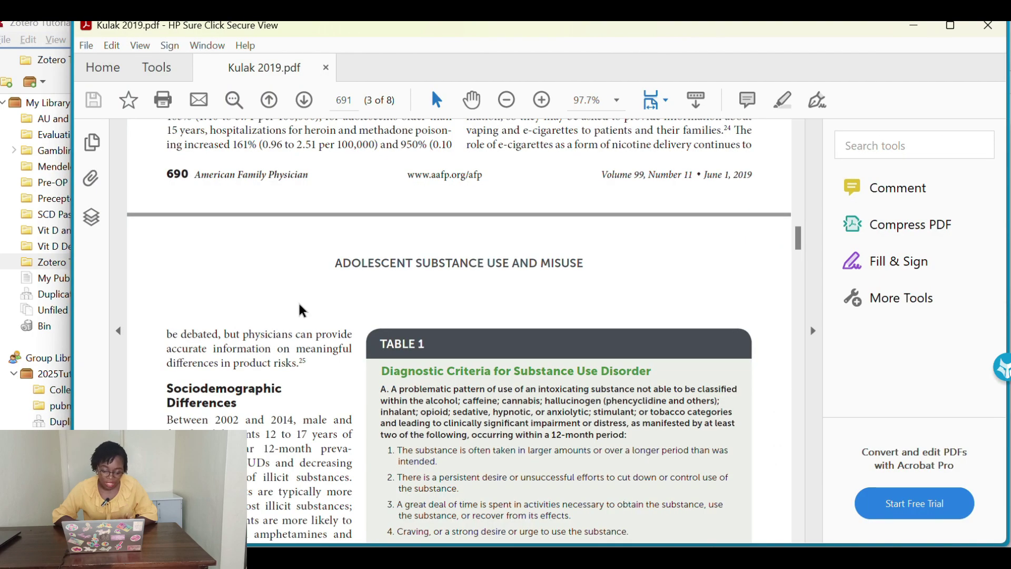
pyautogui.scroll(-5, 552, 247)
pyautogui.scroll(-10, 551, 247)
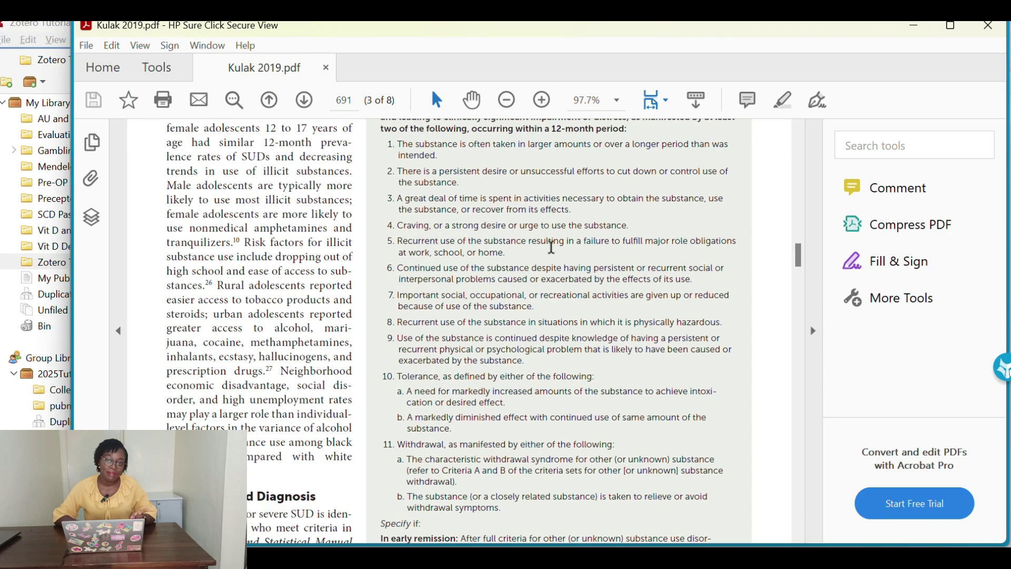
pyautogui.scroll(-12, 548, 258)
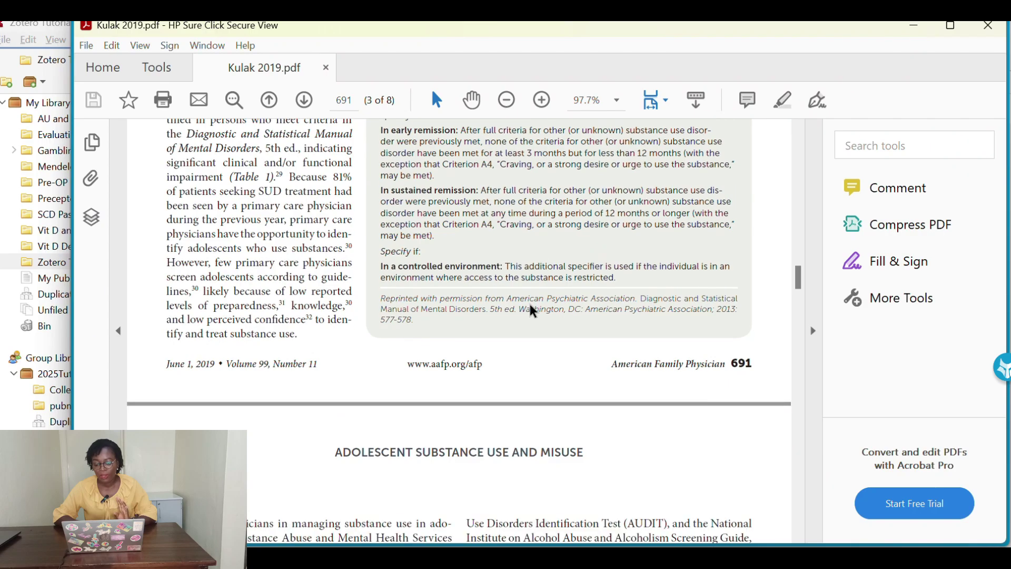
pyautogui.scroll(-3, 531, 310)
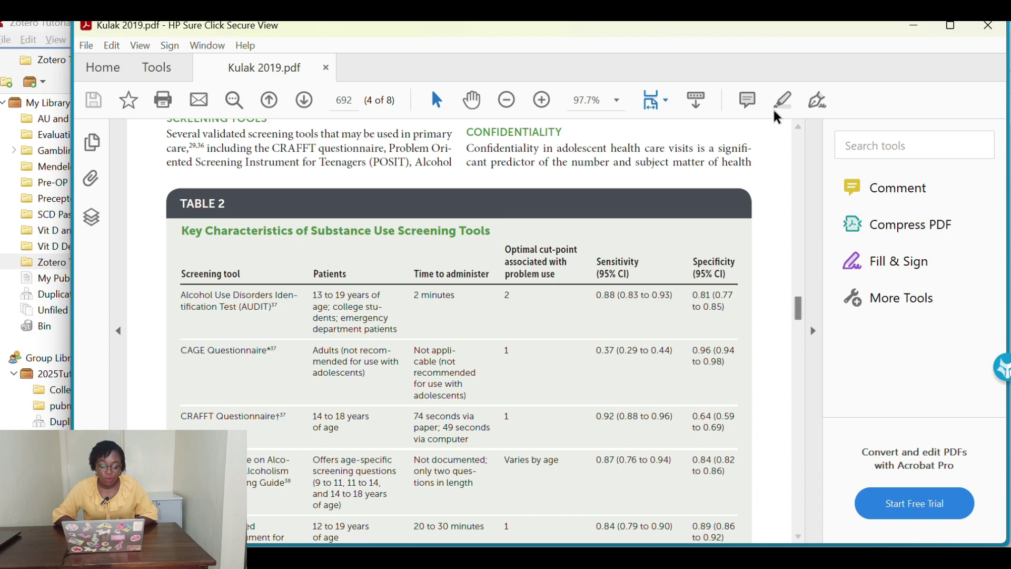
pyautogui.scroll(-3, 495, 281)
pyautogui.scroll(-10, 499, 287)
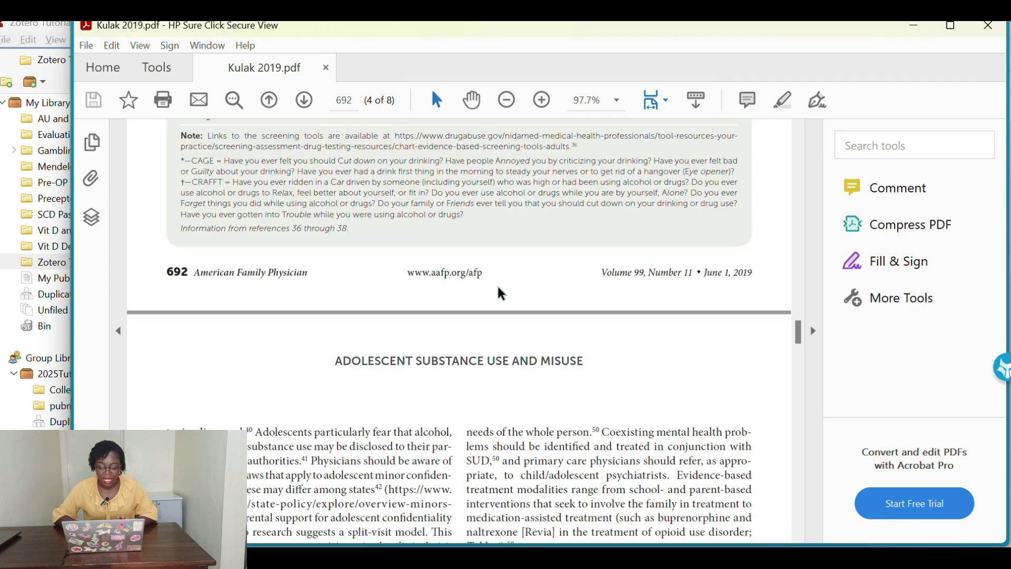
pyautogui.scroll(10, 499, 289)
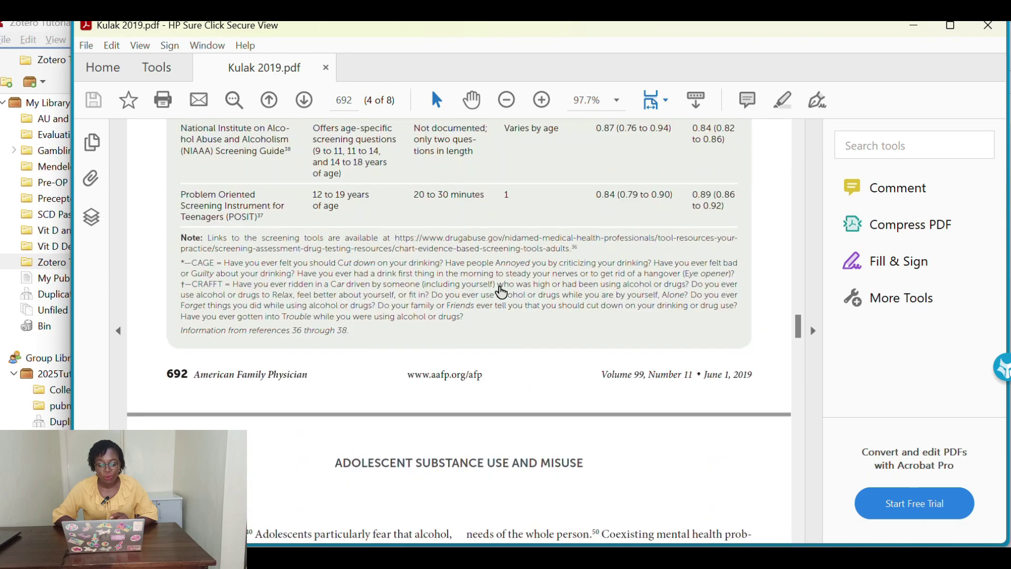
pyautogui.scroll(15, 501, 289)
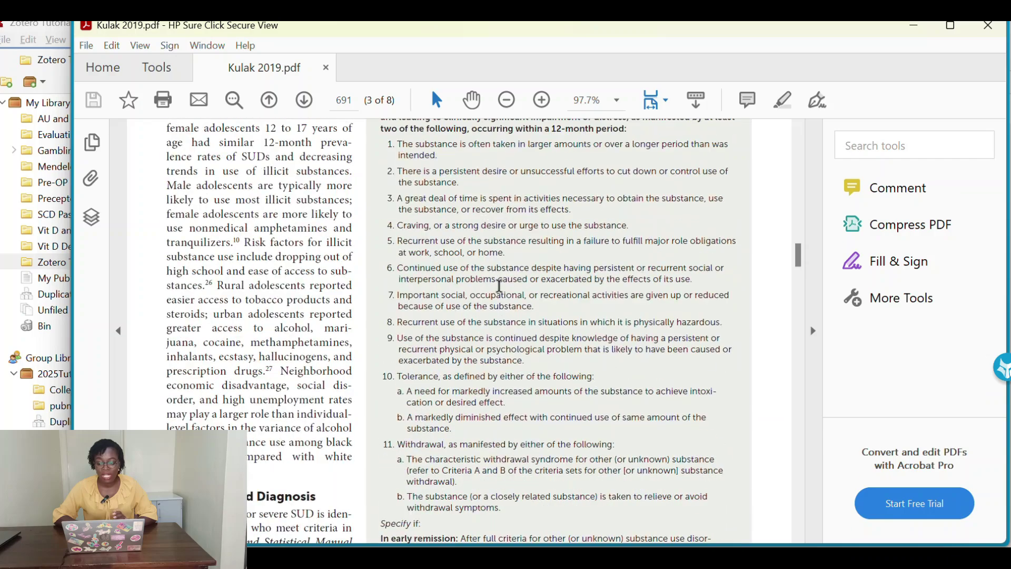
pyautogui.scroll(15, 499, 286)
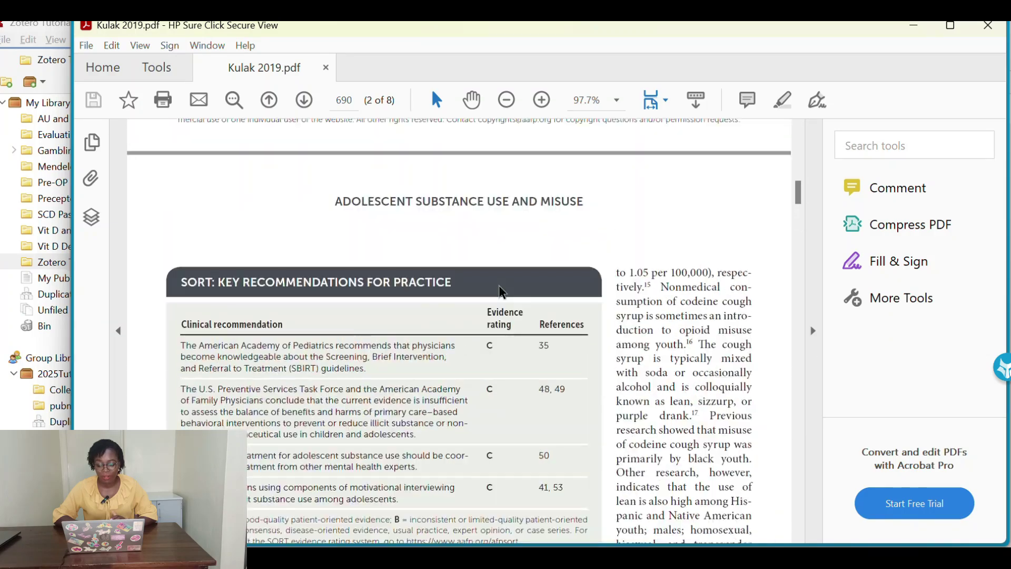
pyautogui.scroll(10, 499, 286)
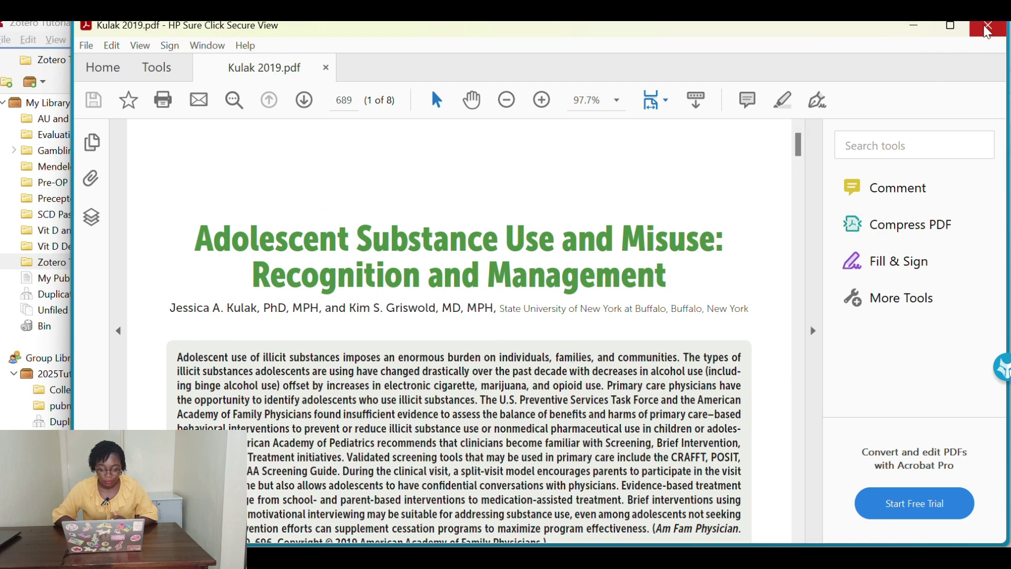
pyautogui.click(988, 26)
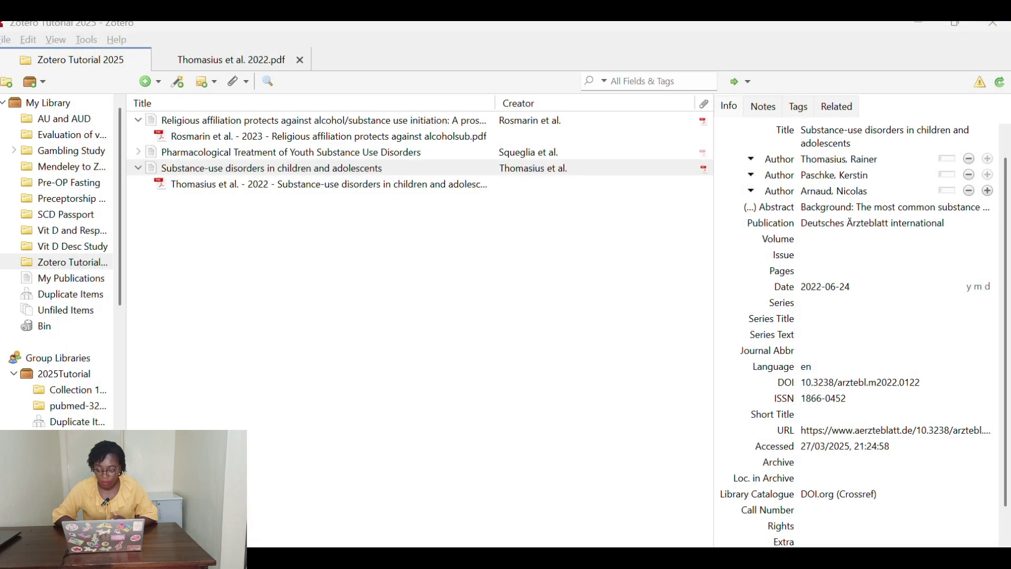
# Switch to Chrome, take its window out of full size, stretch it across the screen width and close the spare first Zotero tab.
pyautogui.click(683, 557)
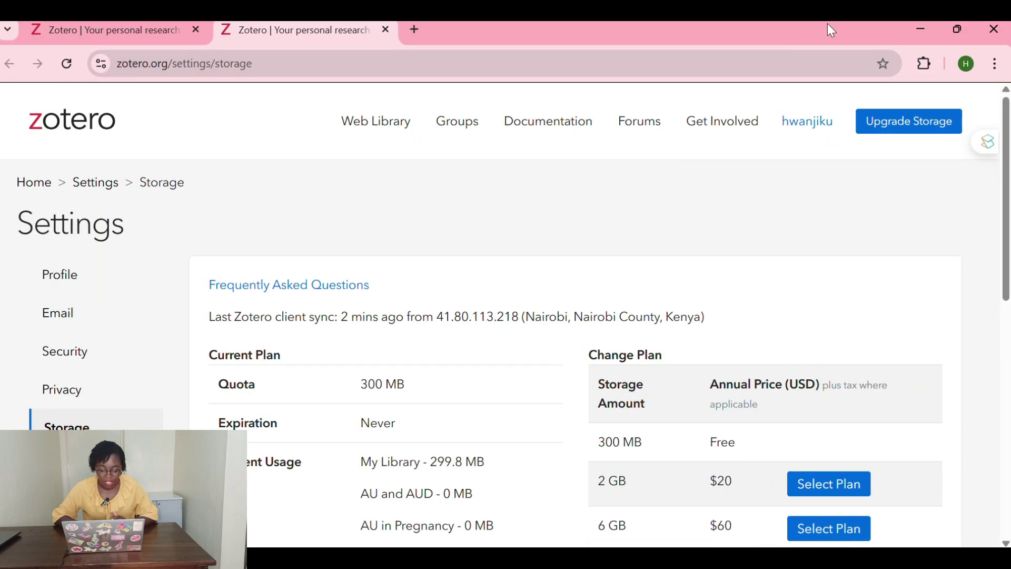
pyautogui.click(958, 34)
pyautogui.moveTo(769, 59); pyautogui.dragTo(770, 23)
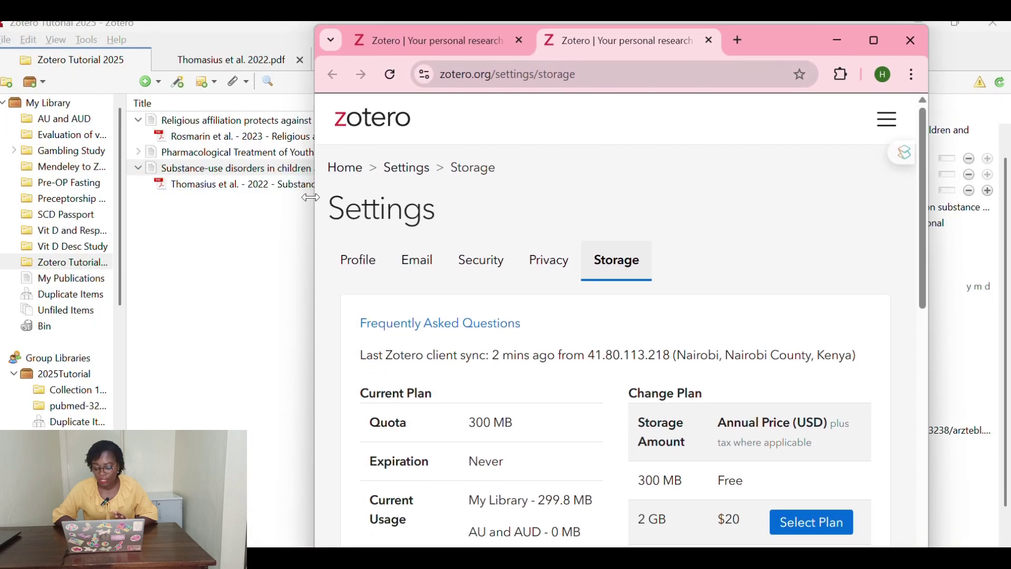
pyautogui.moveTo(311, 198); pyautogui.dragTo(4, 187)
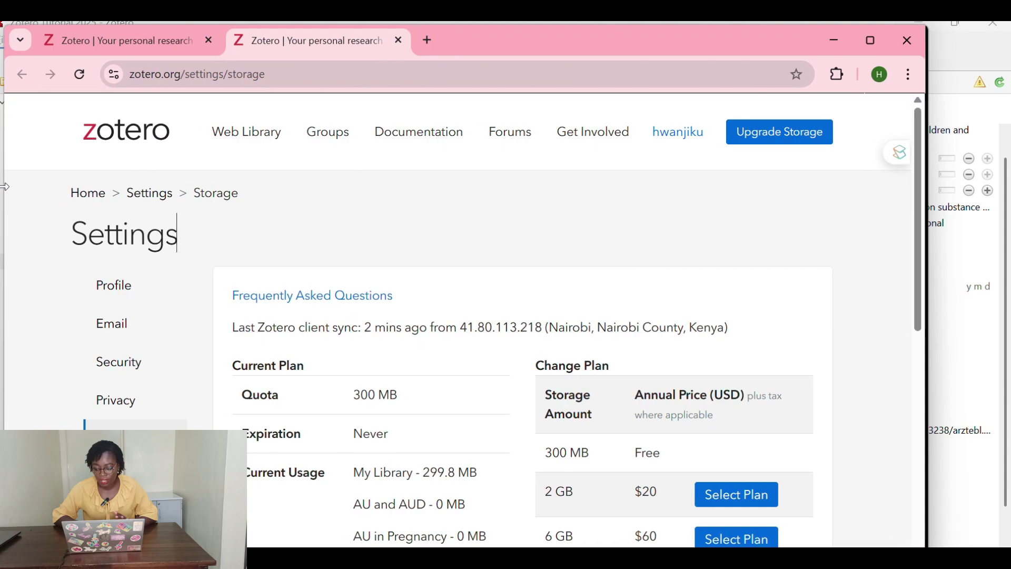
pyautogui.moveTo(926, 193); pyautogui.dragTo(930, 205)
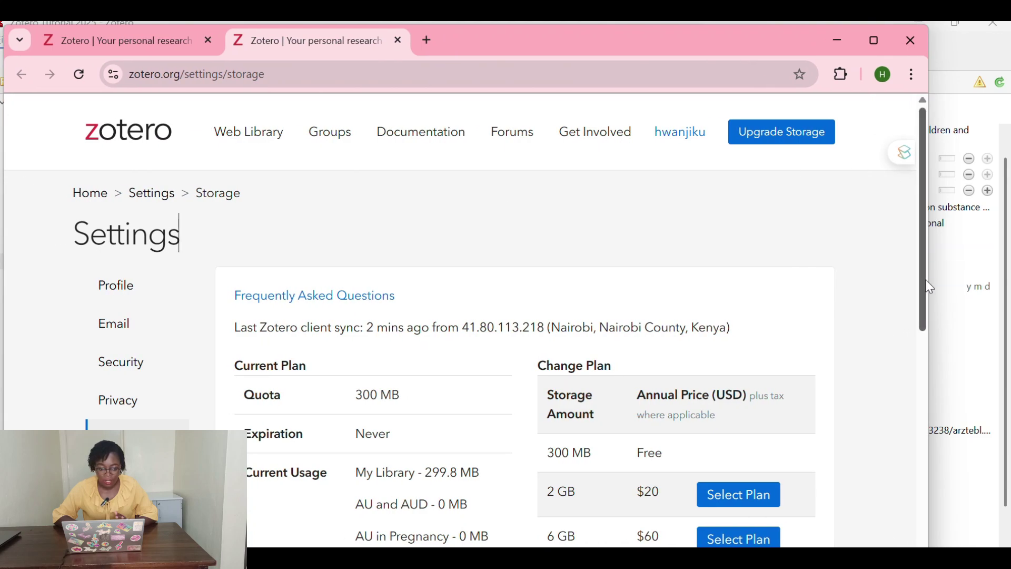
pyautogui.moveTo(930, 263); pyautogui.dragTo(1004, 254)
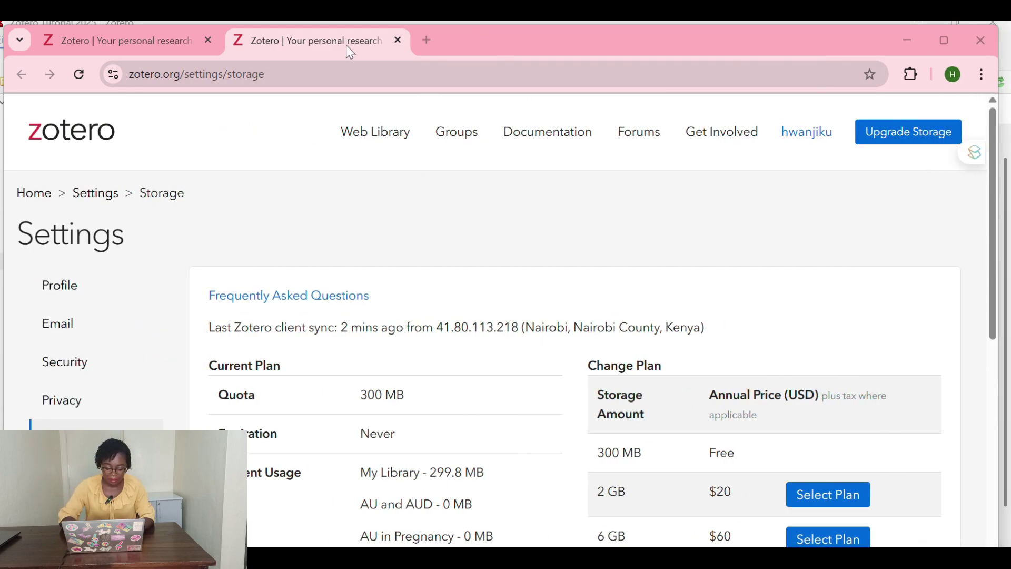
pyautogui.click(209, 40)
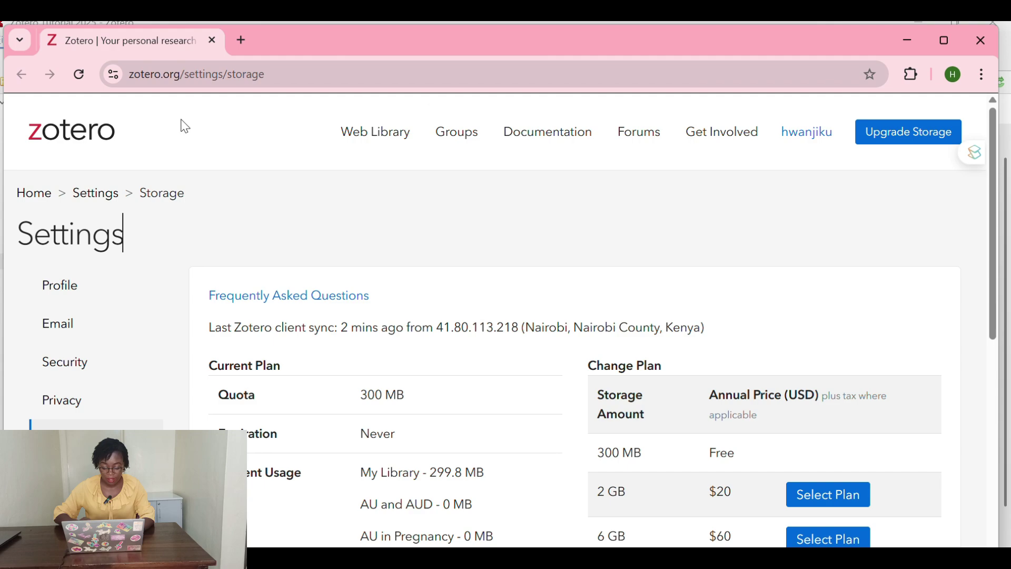
# Search Google for "pubmed" in a new tab and open the PubMed website.
pyautogui.click(237, 40)
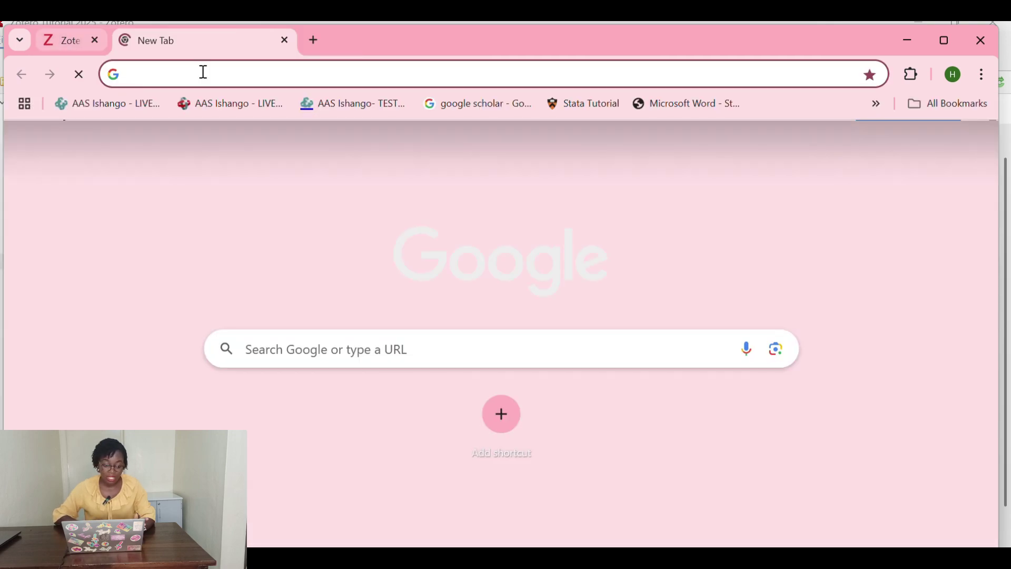
pyautogui.click(304, 357)
pyautogui.write('pu')
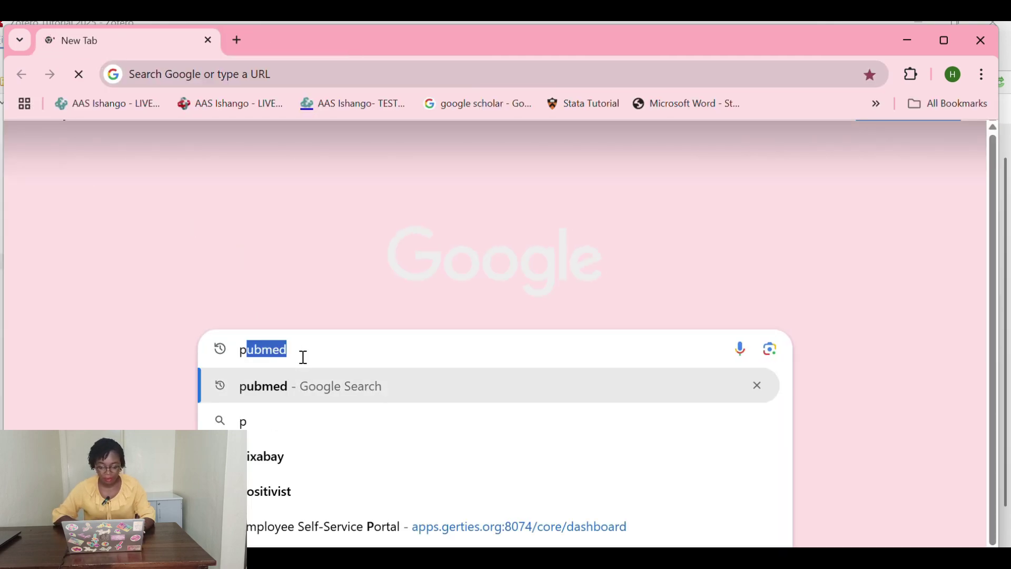
pyautogui.write('bmed')
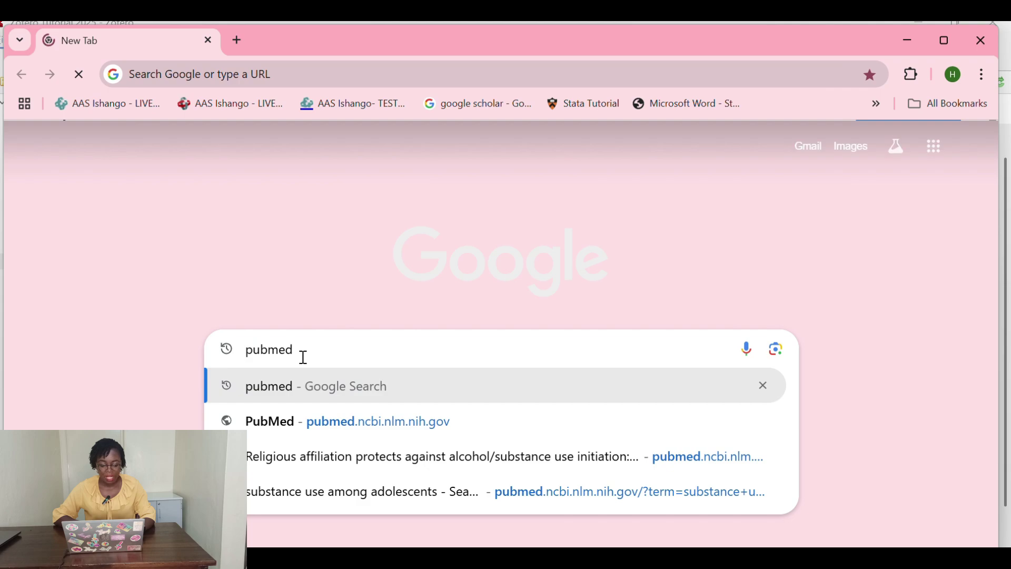
pyautogui.press('Return')
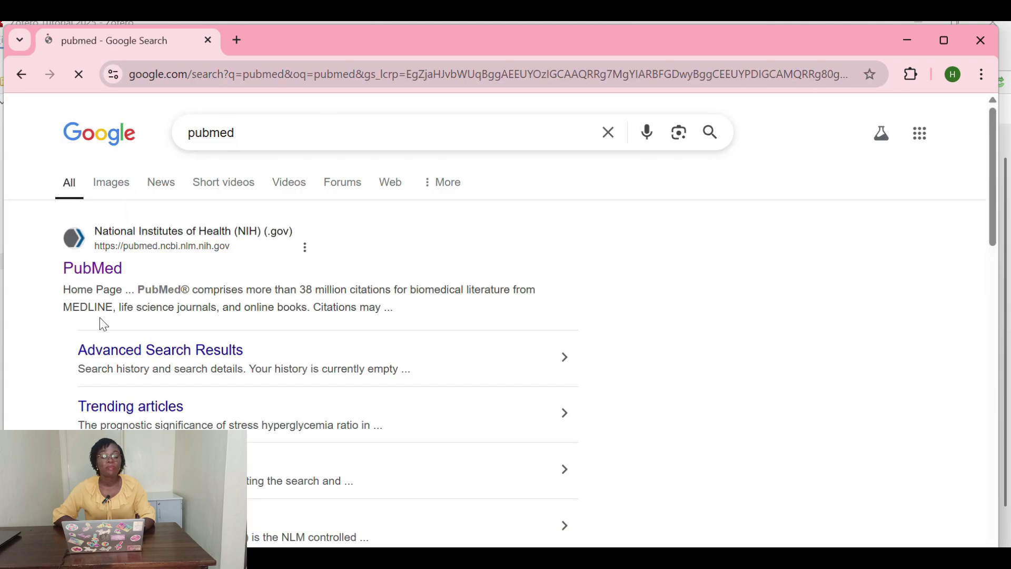
pyautogui.click(102, 278)
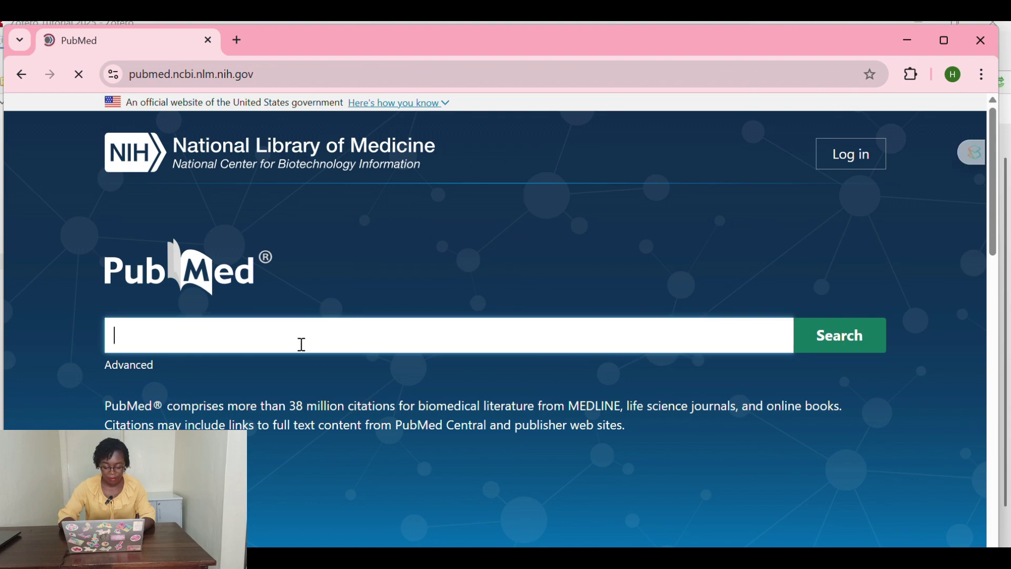
# Search PubMed for "substance in adolescents".
pyautogui.write('s')
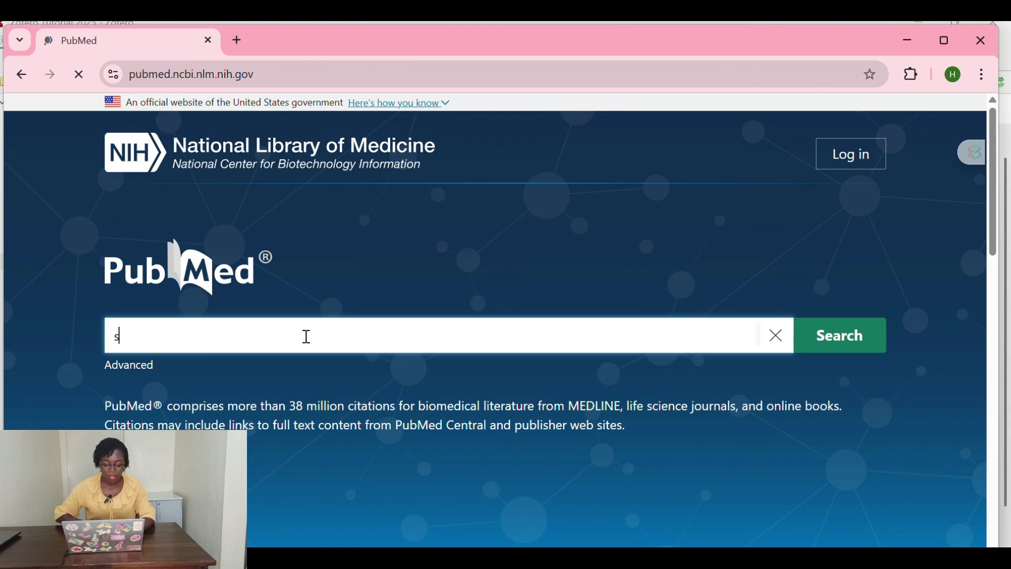
pyautogui.write('ubstance')
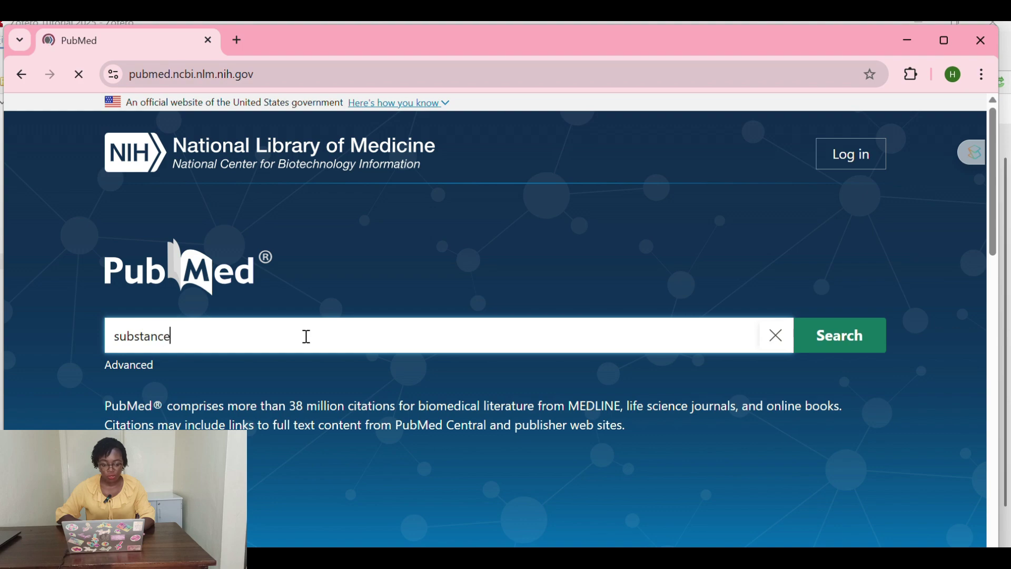
pyautogui.write(' in adolescents')
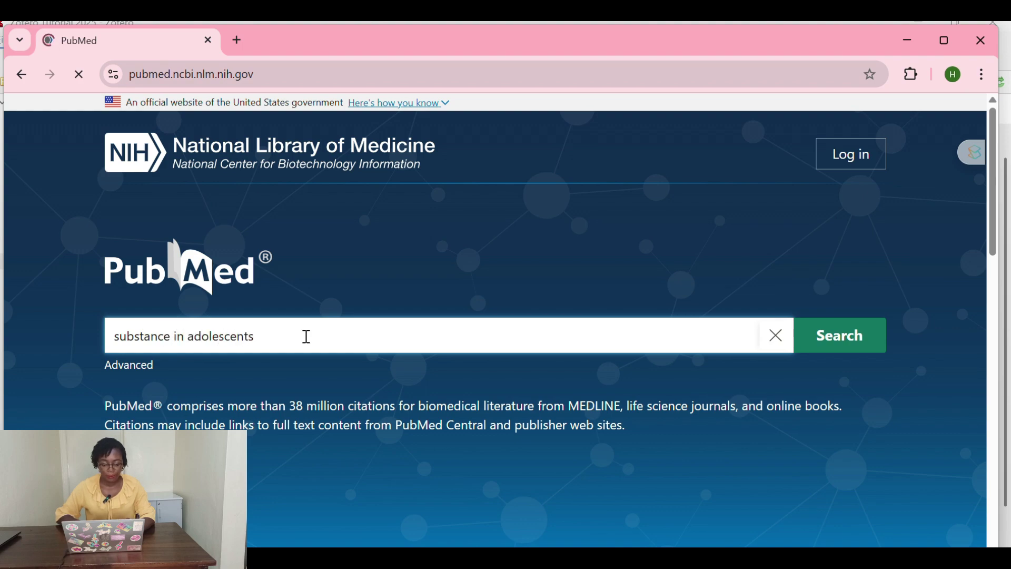
pyautogui.click(871, 344)
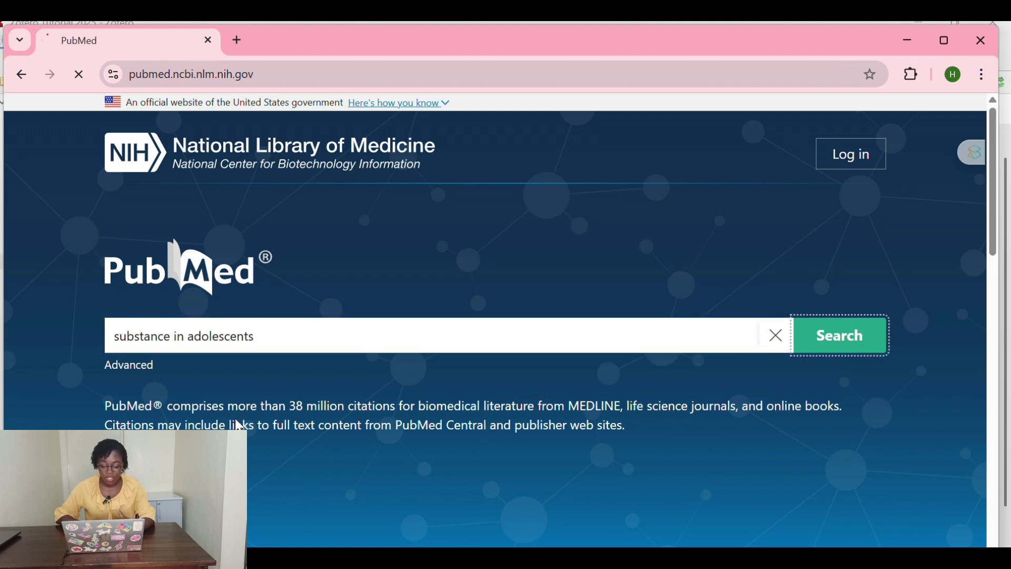
# Open the article "Depression and Suicidal Behavior in Adolescents" from the results and copy its PMID, 36402497.
pyautogui.scroll(-6, 580, 426)
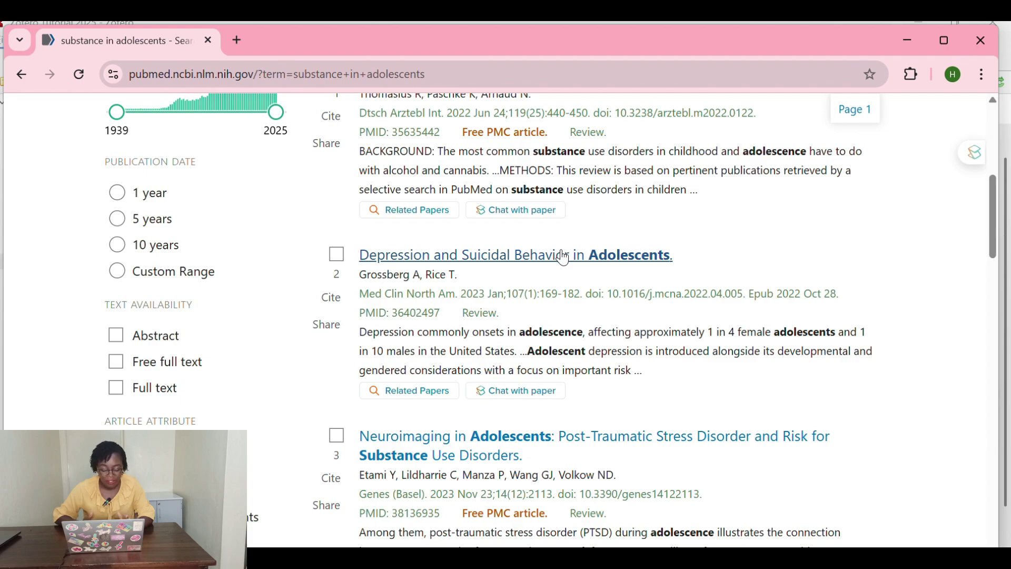
pyautogui.click(565, 260)
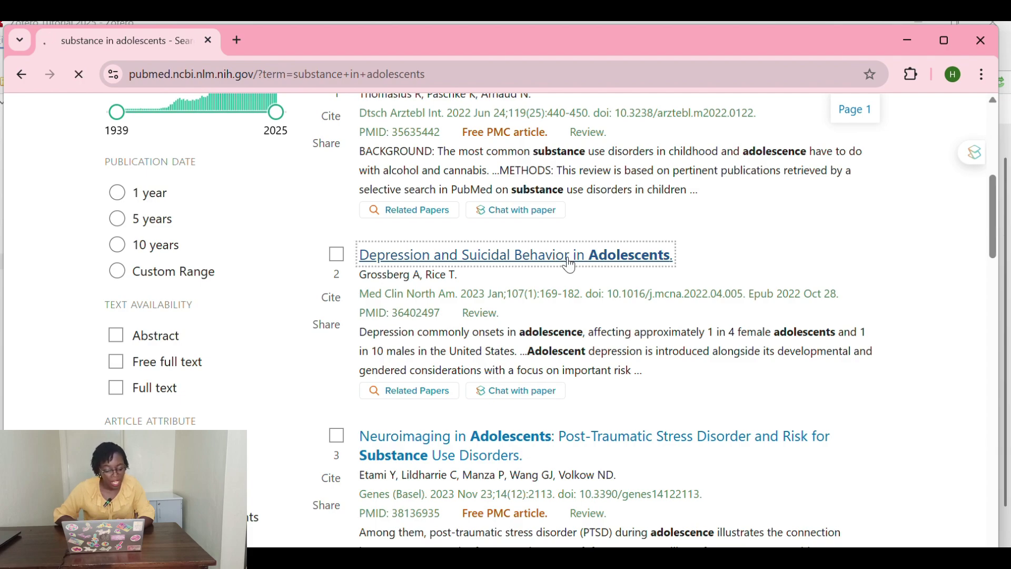
pyautogui.scroll(-2, 567, 257)
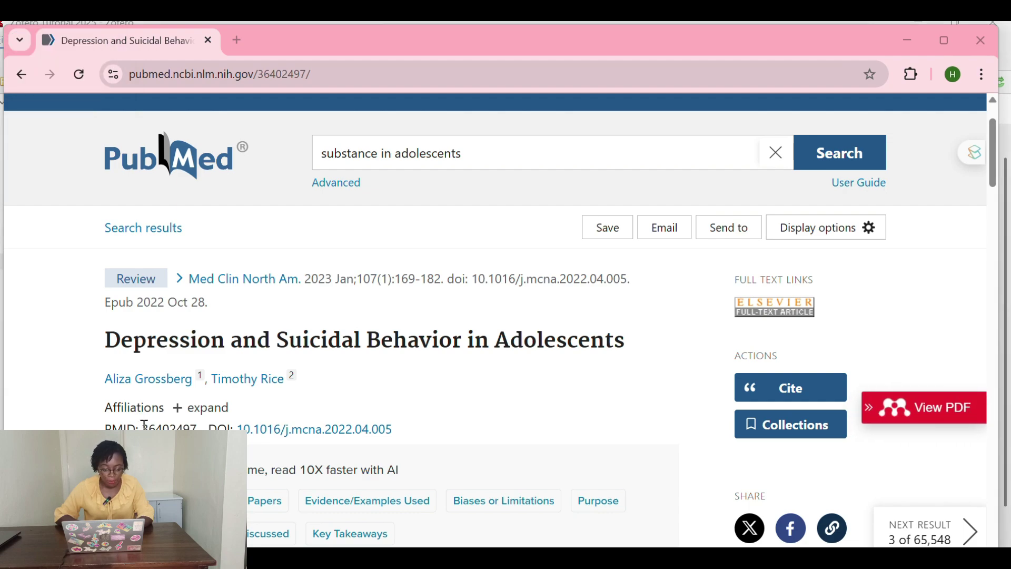
pyautogui.moveTo(142, 425); pyautogui.dragTo(198, 421)
pyautogui.hotkey('ctrl', 'c')
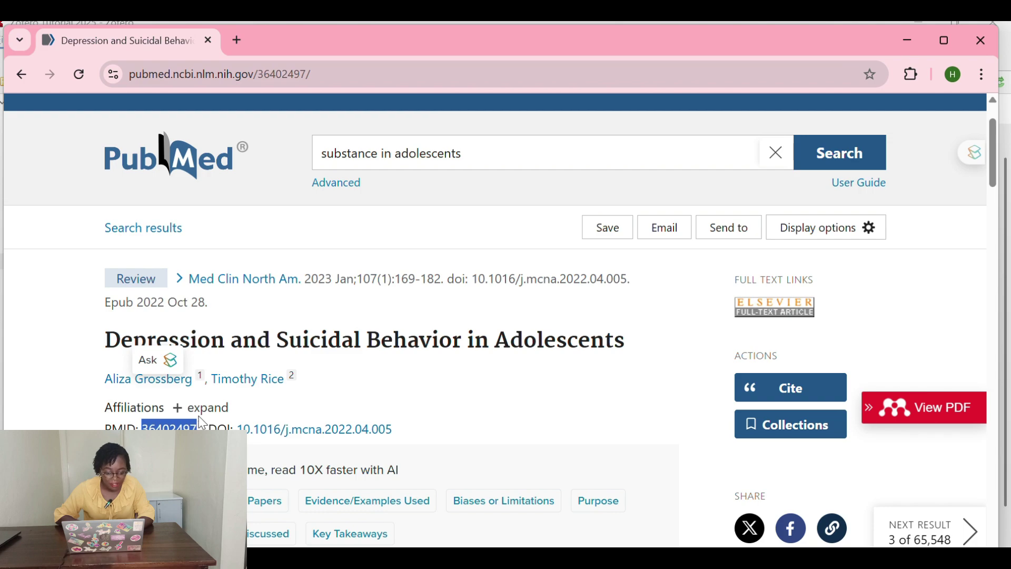
# Switch to Zotero, add the article to the Zotero Tutorial 2025 collection using the copied PMID 36402497, and select the new entry.
pyautogui.hotkey('alt', 'Tab')
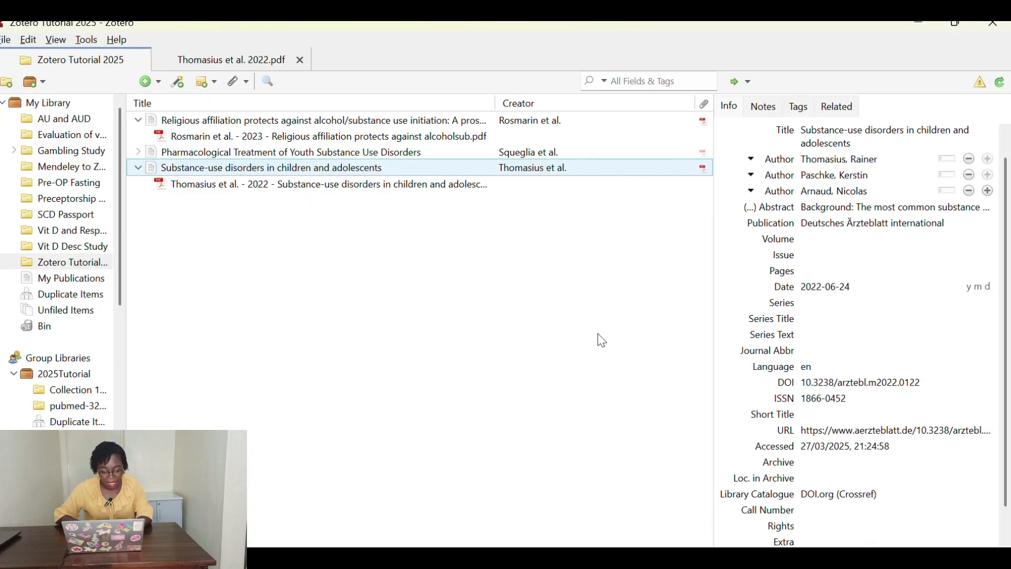
pyautogui.click(179, 87)
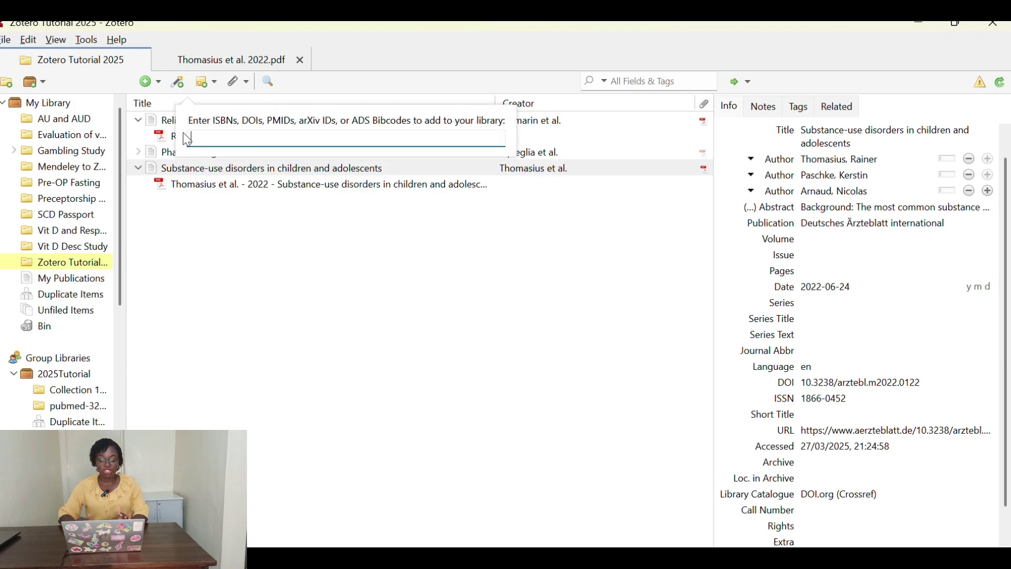
pyautogui.hotkey('ctrl', 'v')
pyautogui.press('Return')
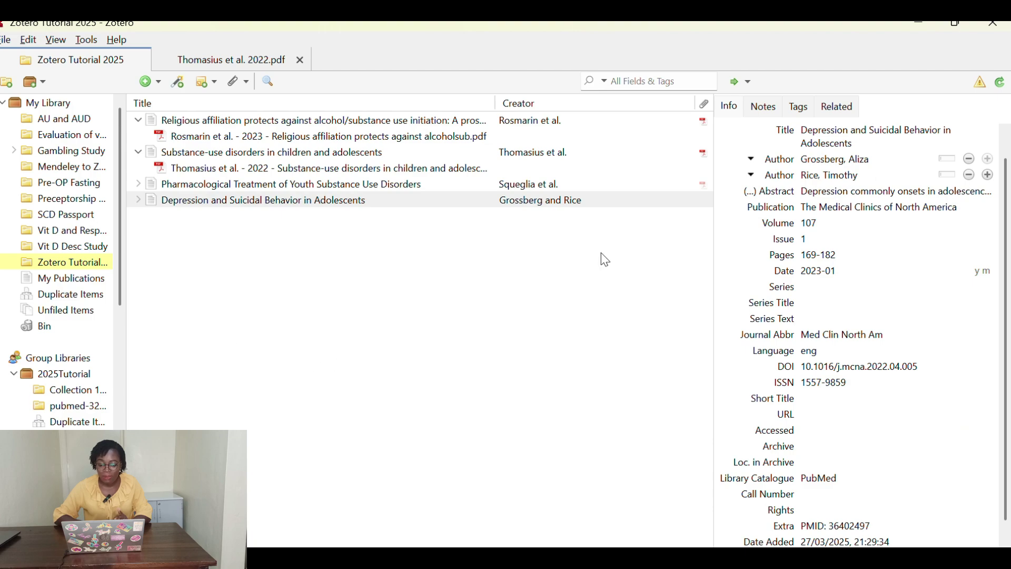
pyautogui.click(485, 200)
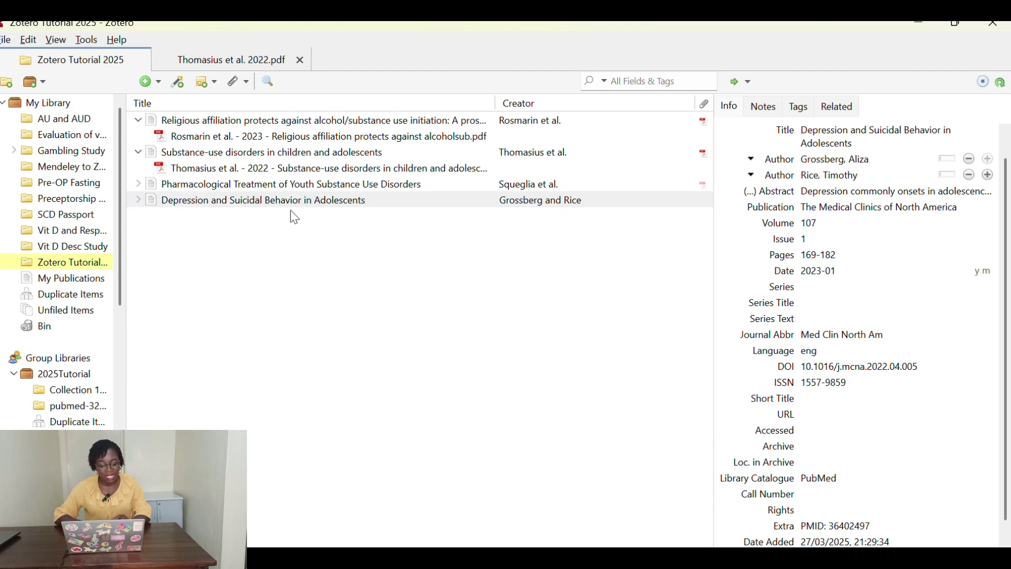
pyautogui.click(349, 186)
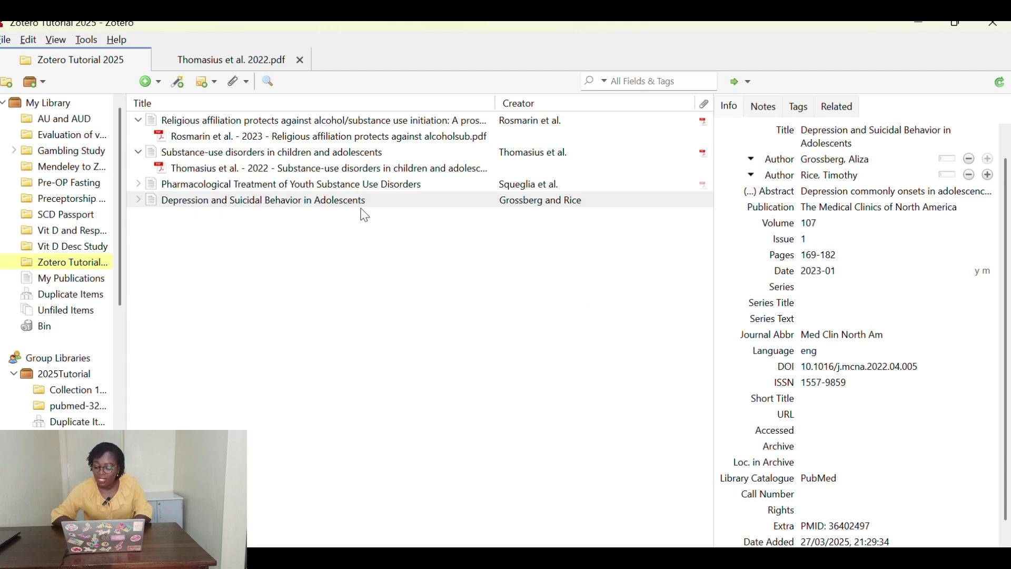
pyautogui.click(416, 199)
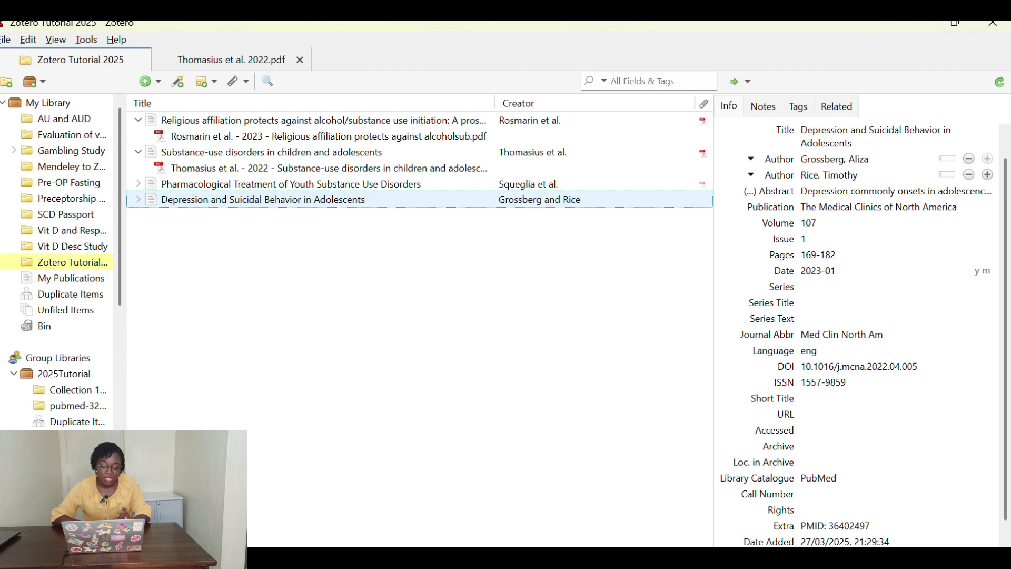
# Return to the article's PubMed page in Chrome and copy its DOI, 10.1016/j.mcna.2022.04.005.
pyautogui.hotkey('alt', 'Tab')
pyautogui.scroll(-1, 478, 379)
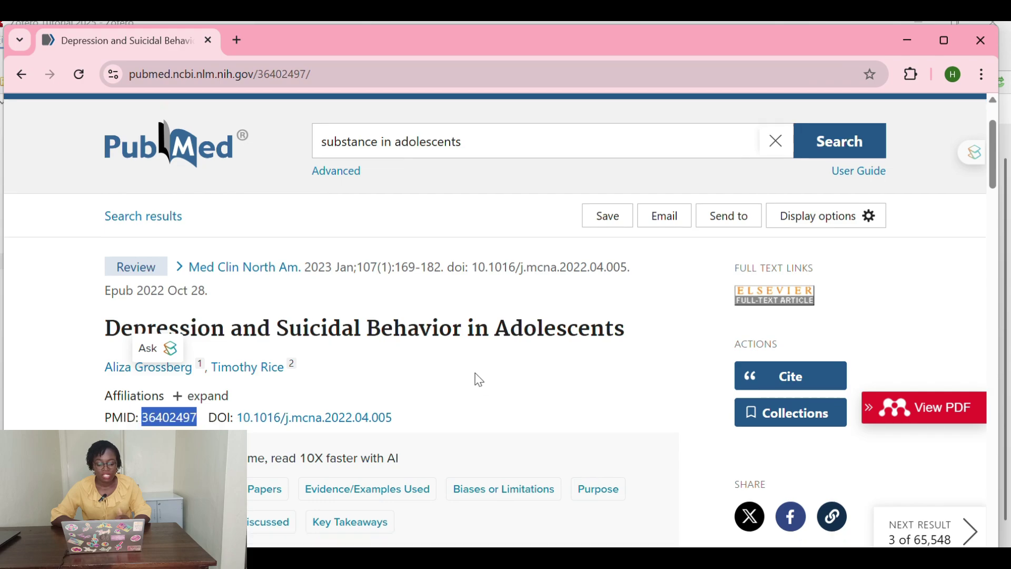
pyautogui.scroll(-3, 478, 379)
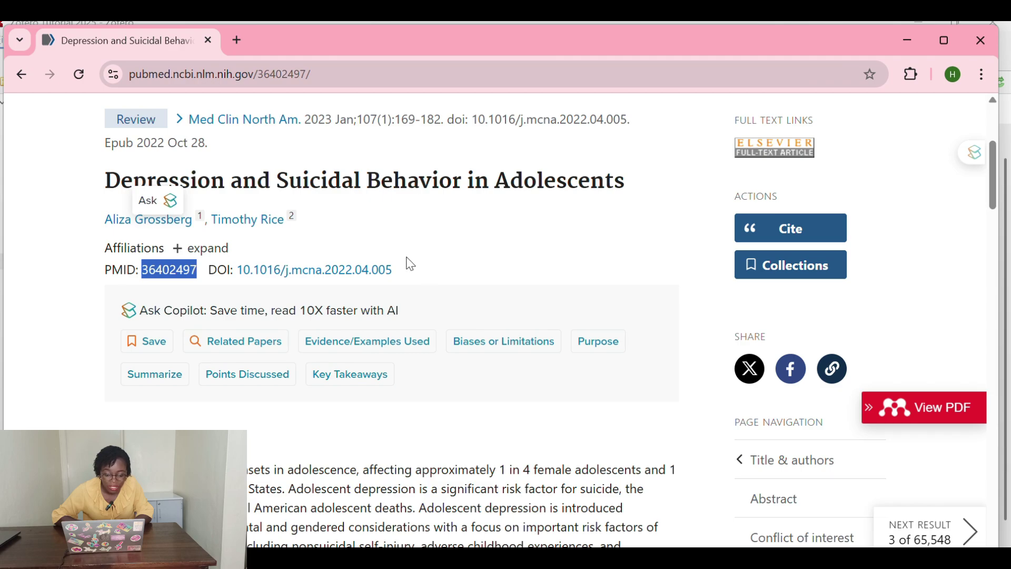
pyautogui.click(406, 273)
pyautogui.moveTo(411, 276); pyautogui.dragTo(239, 265)
pyautogui.hotkey('ctrl', 'c')
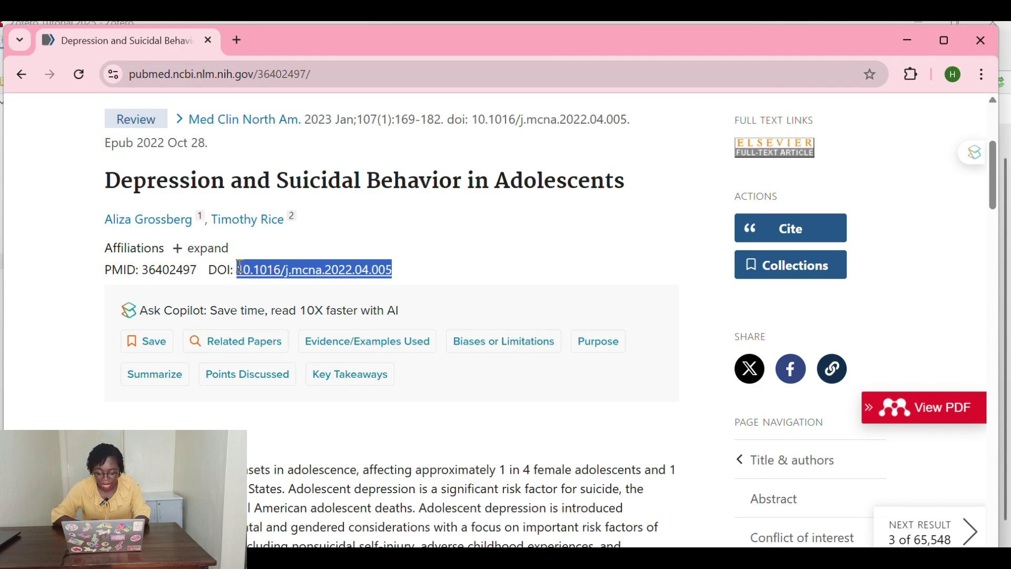
pyautogui.moveTo(239, 266); pyautogui.dragTo(238, 267)
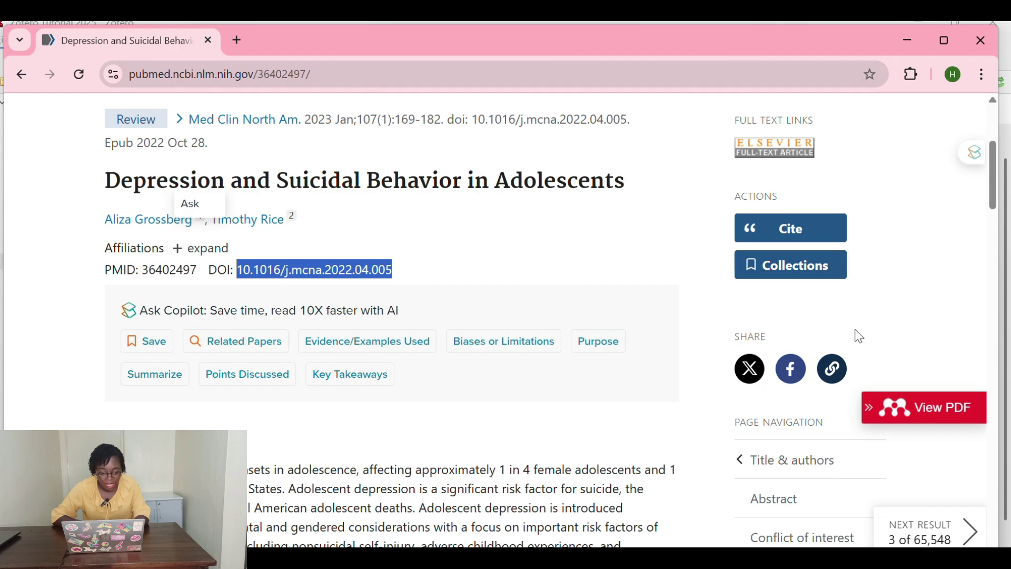
# Switch to Zotero and add the article to the Zotero Tutorial 2025 collection by its DOI, 10.1016/j.mcna.2022.04.005.
pyautogui.moveTo(612, 560)
pyautogui.click(612, 511)
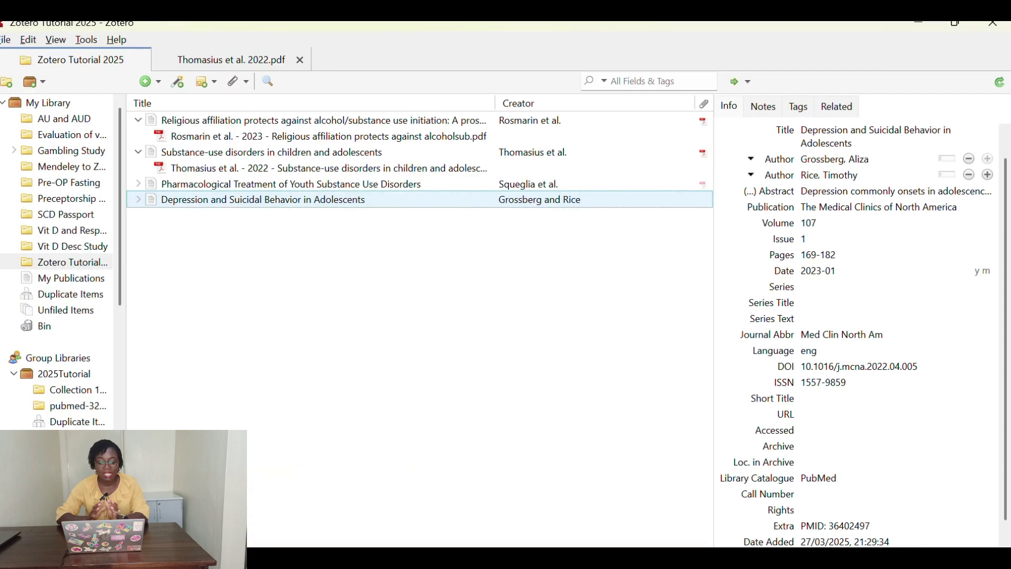
pyautogui.click(178, 85)
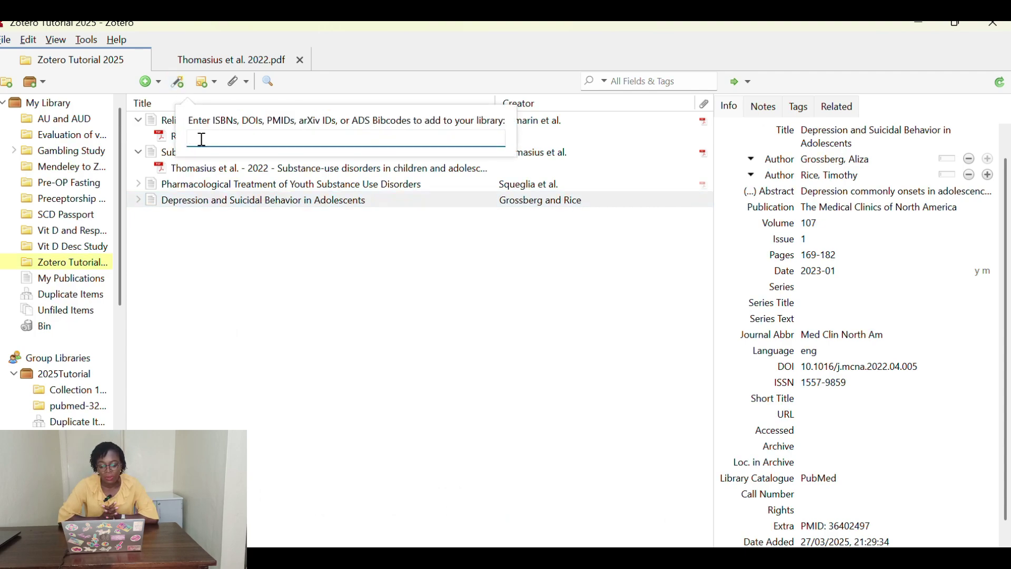
pyautogui.hotkey('ctrl', 'v')
pyautogui.press('Return')
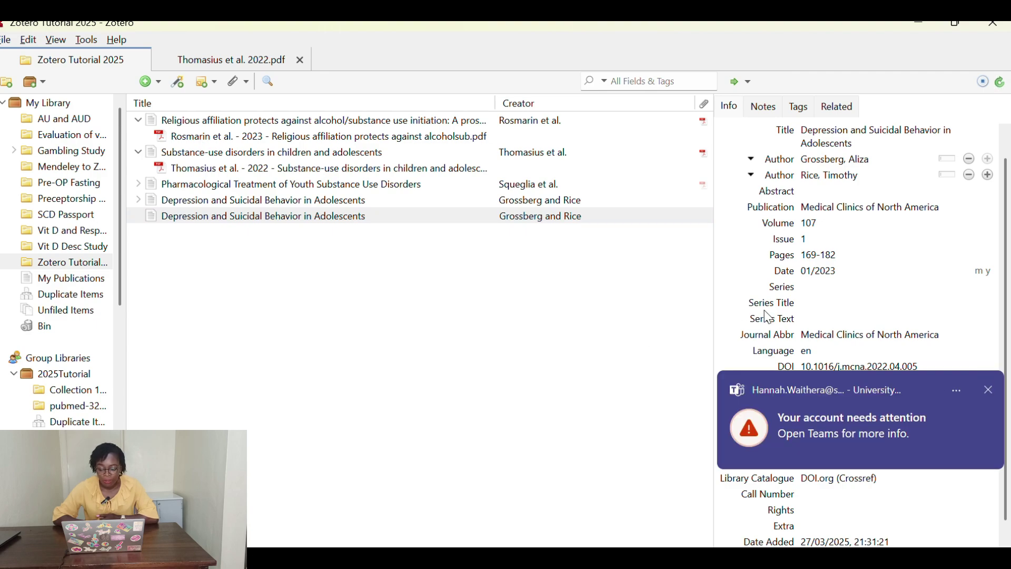
# Dismiss the Teams notifications, select the entry added by DOI and review its bibliographic details.
pyautogui.click(988, 390)
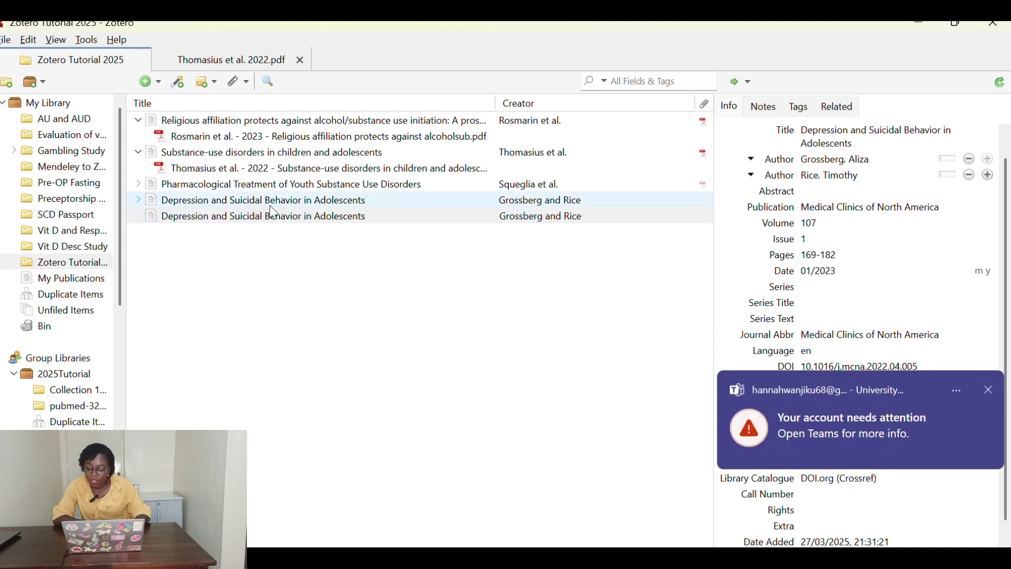
pyautogui.click(989, 390)
pyautogui.click(279, 218)
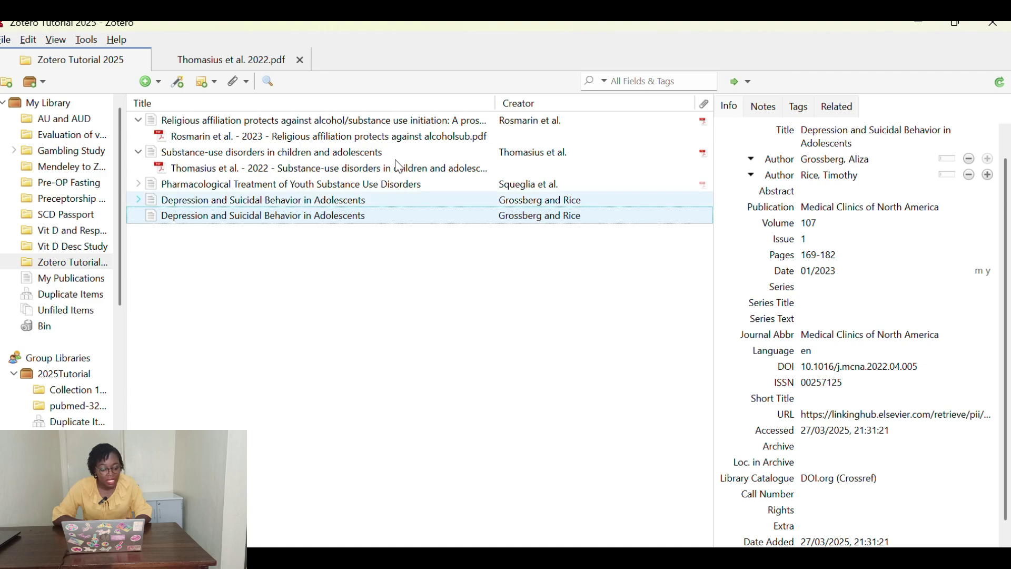
pyautogui.scroll(1, 883, 210)
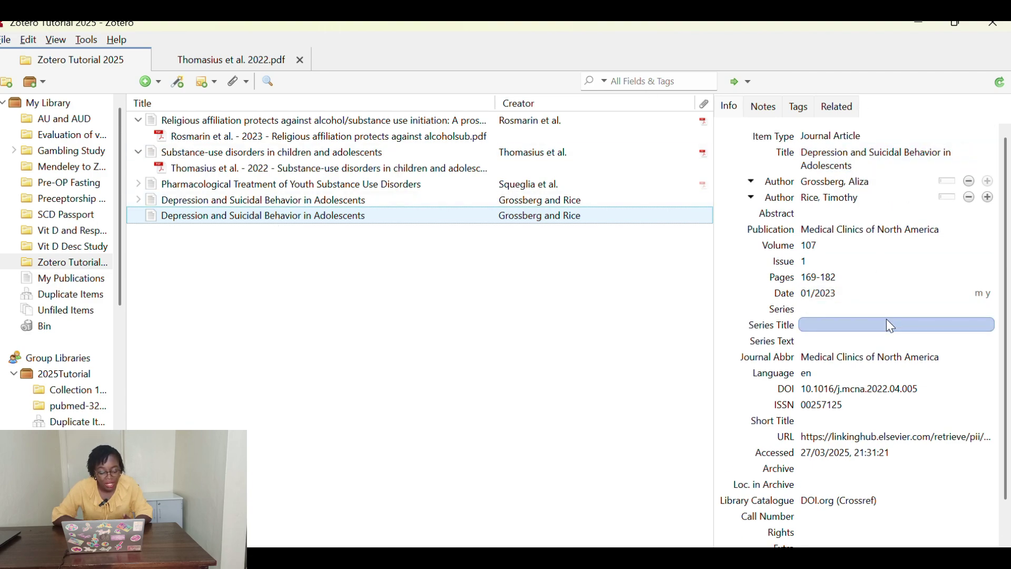
# Compare the bibliographic details of the DOI-added entry with those of the PMID-added "Depression and Suicidal Behavior in Adolescents" entry.
pyautogui.scroll(-2, 889, 324)
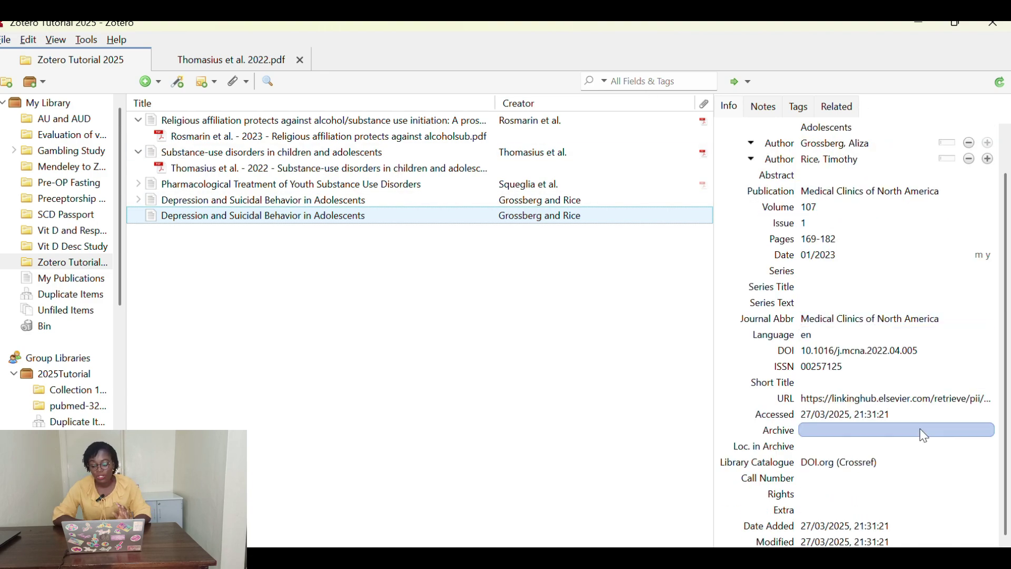
pyautogui.click(206, 202)
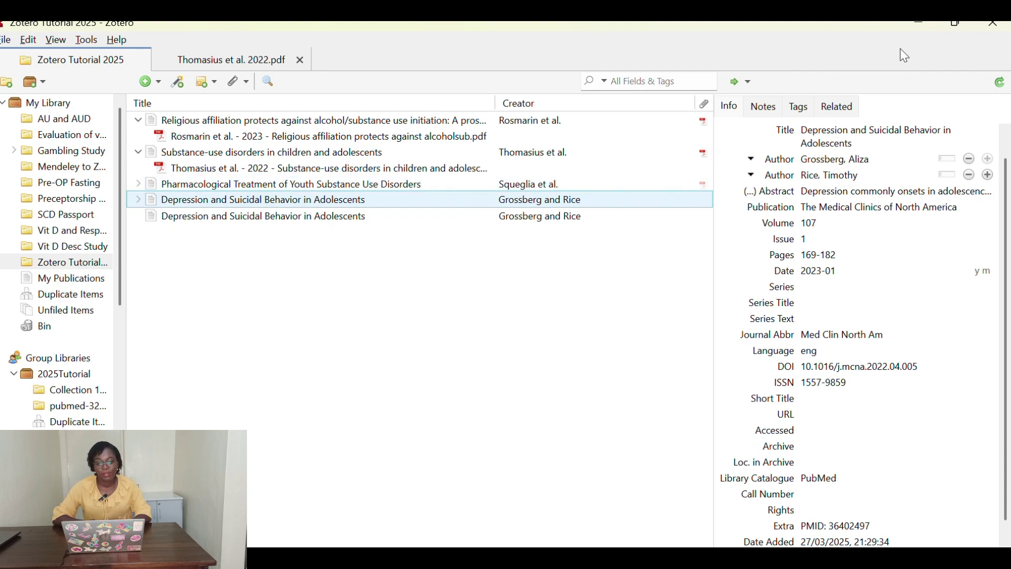
pyautogui.scroll(-1, 895, 220)
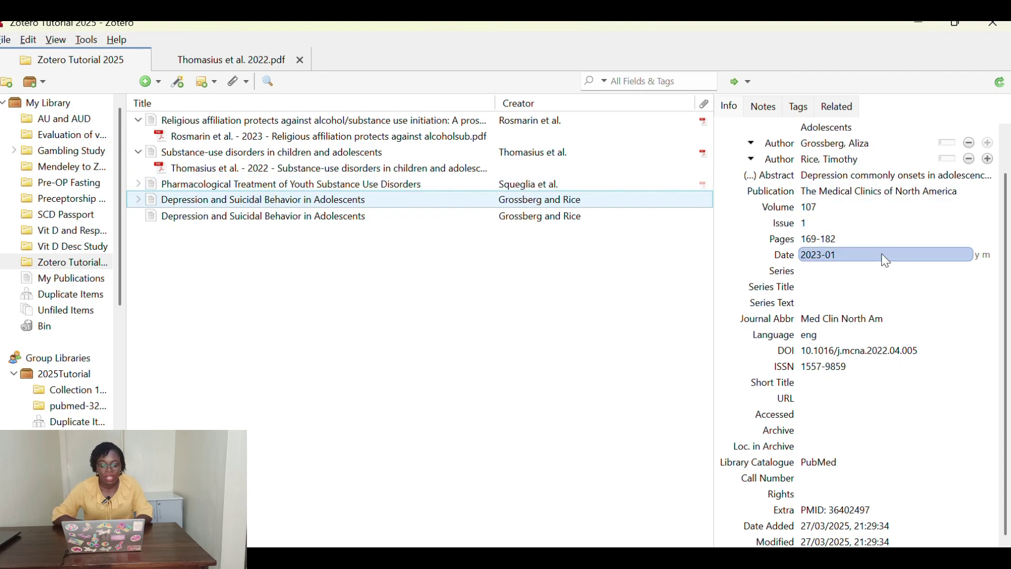
pyautogui.scroll(2, 886, 249)
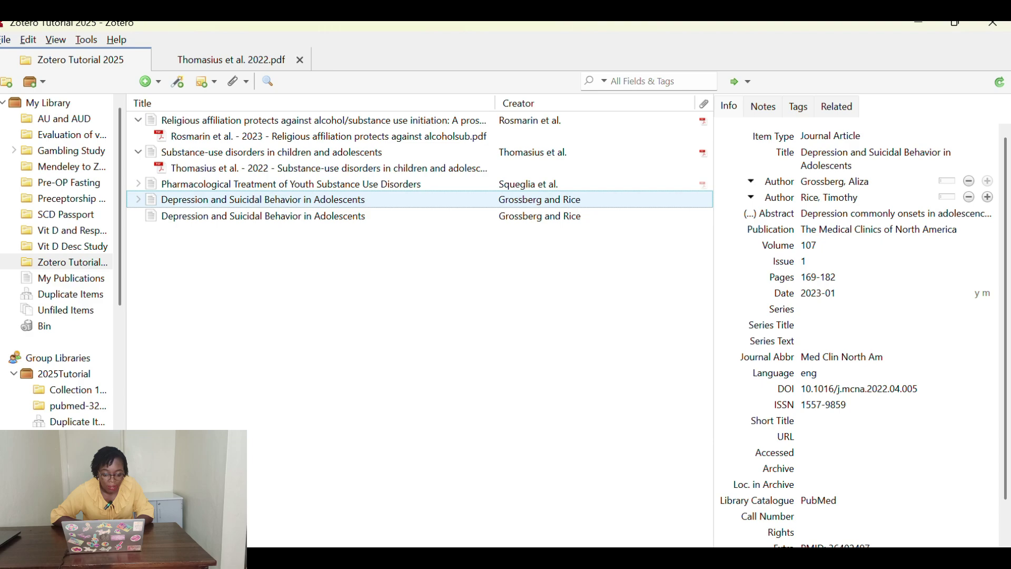
# Switch to Chrome, return to the PubMed results for "substance in adolescents", look through the listed articles, and minimize the browser.
pyautogui.click(682, 490)
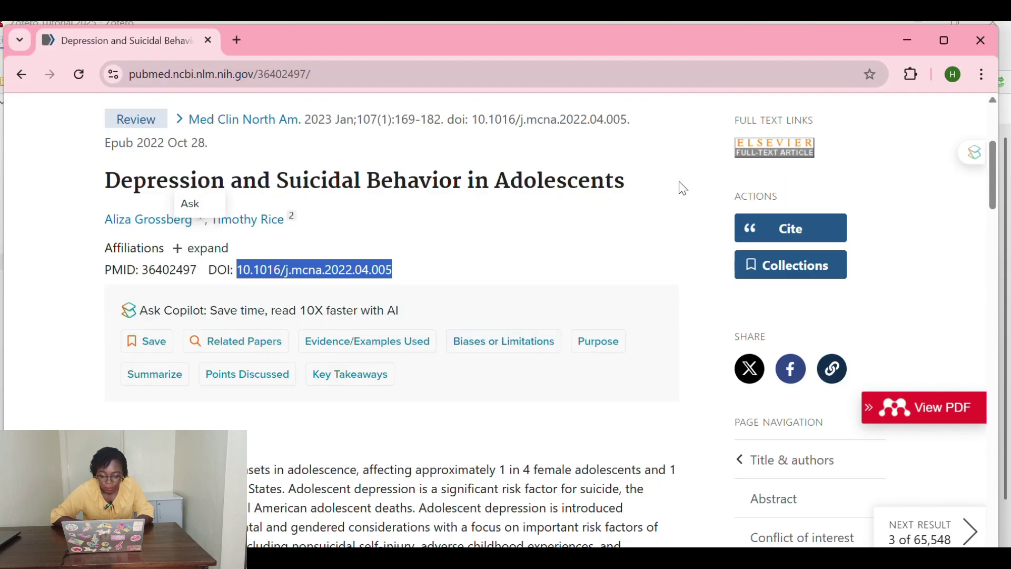
pyautogui.scroll(5, 397, 141)
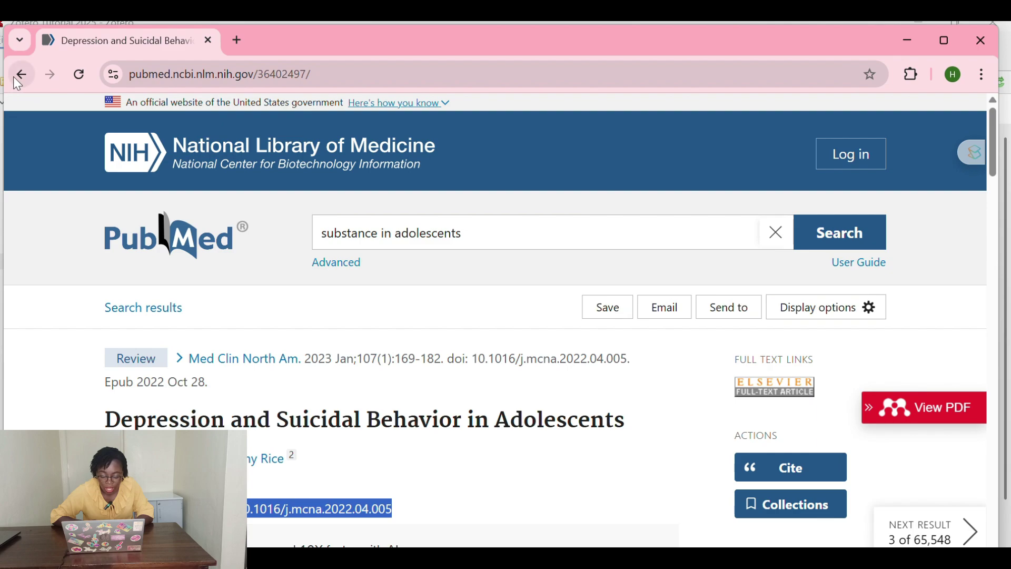
pyautogui.click(21, 76)
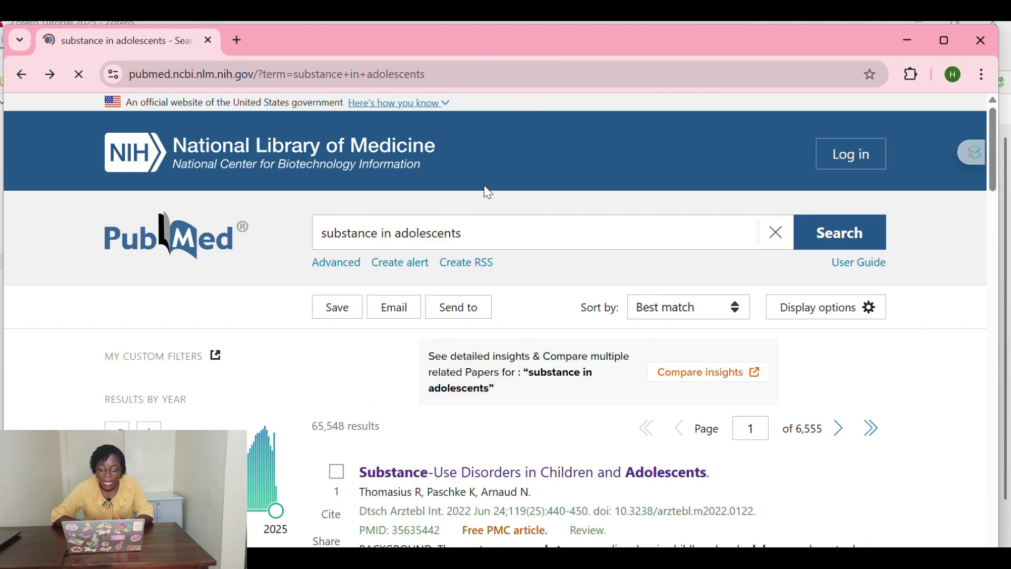
pyautogui.scroll(-9, 460, 388)
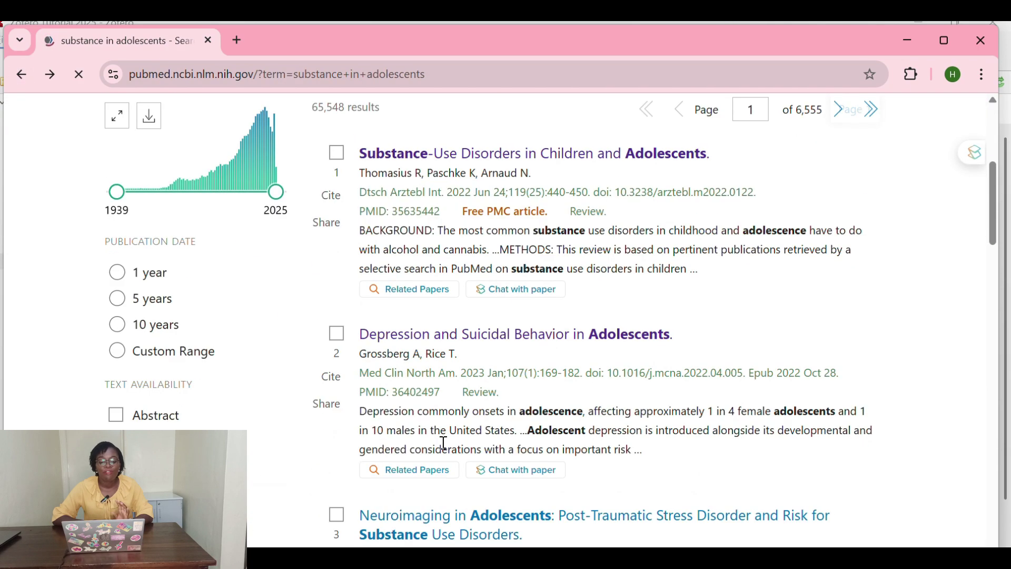
pyautogui.scroll(-3, 473, 426)
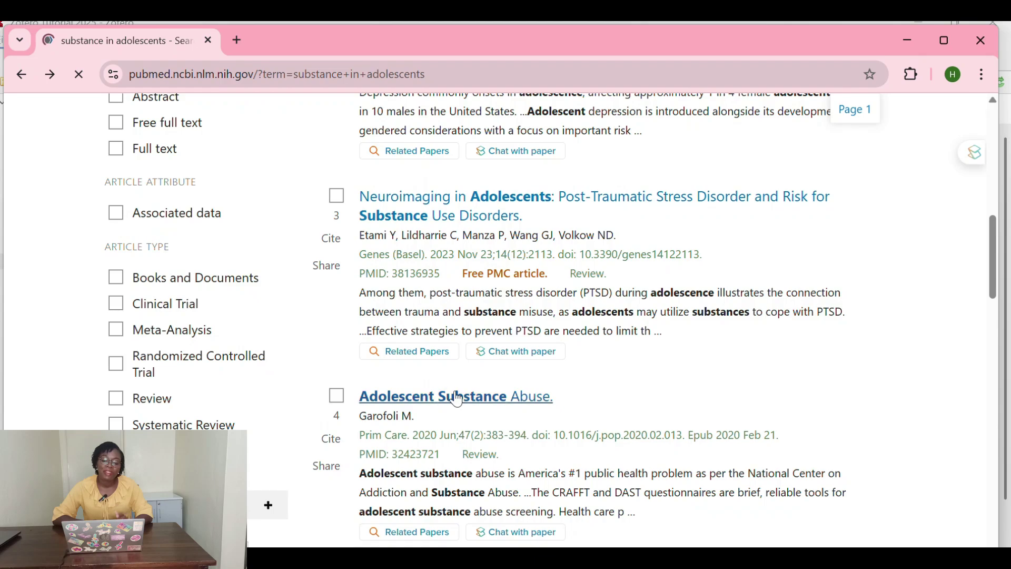
pyautogui.scroll(-10, 457, 400)
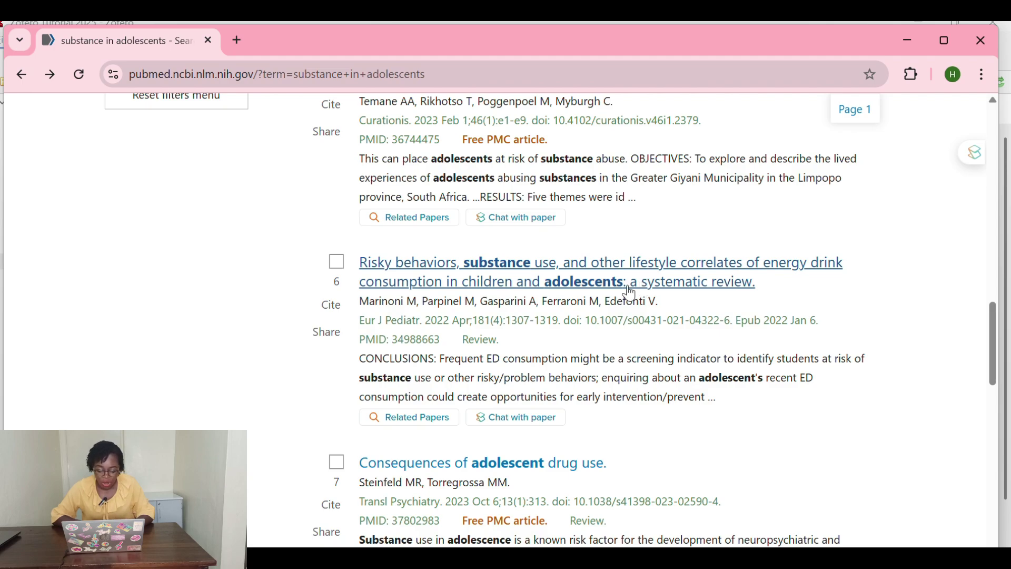
pyautogui.scroll(3, 471, 295)
pyautogui.scroll(3, 471, 295)
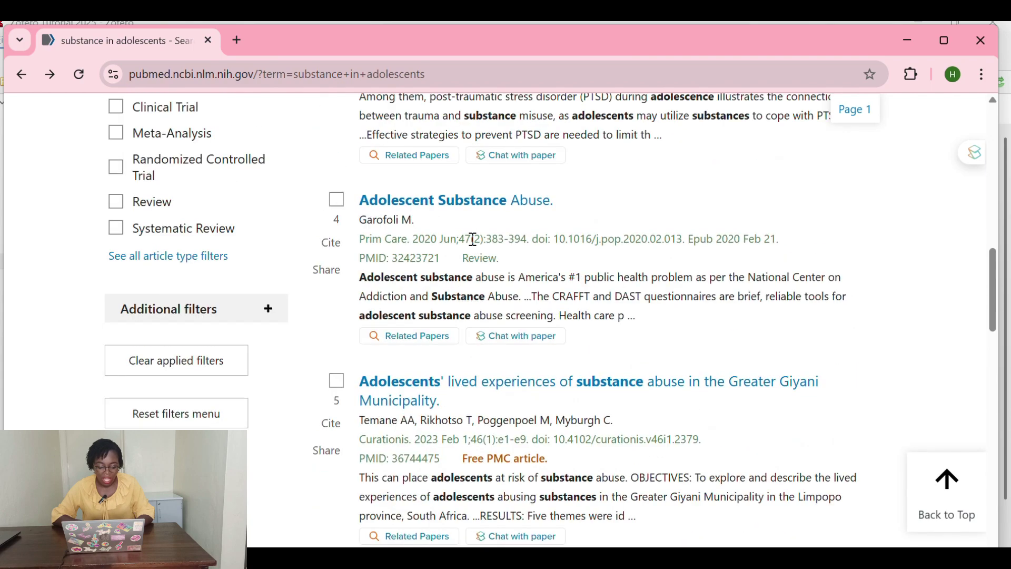
pyautogui.click(908, 40)
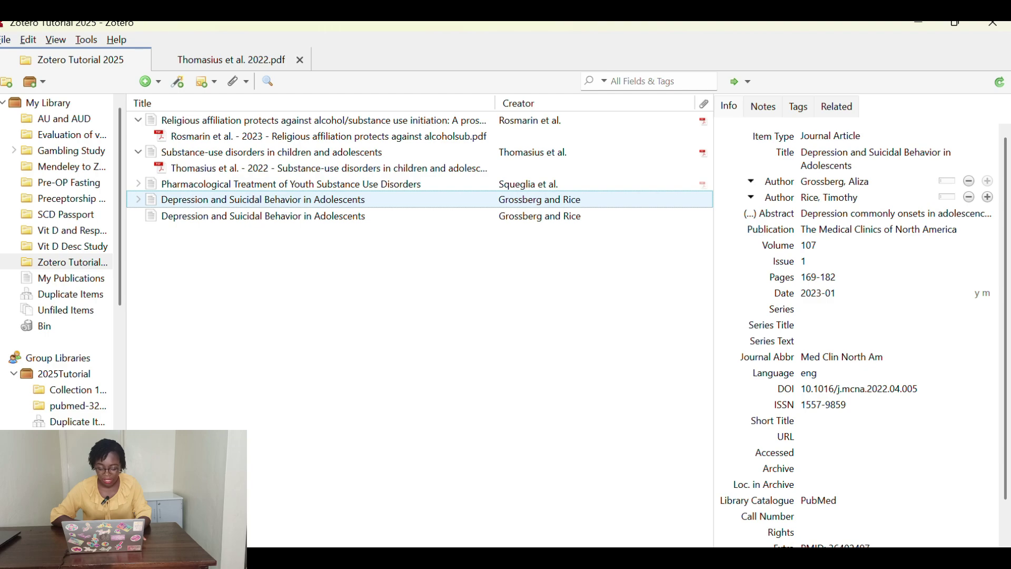
# Find and launch Word, and create a new blank document.
pyautogui.press('super')
pyautogui.write('w')
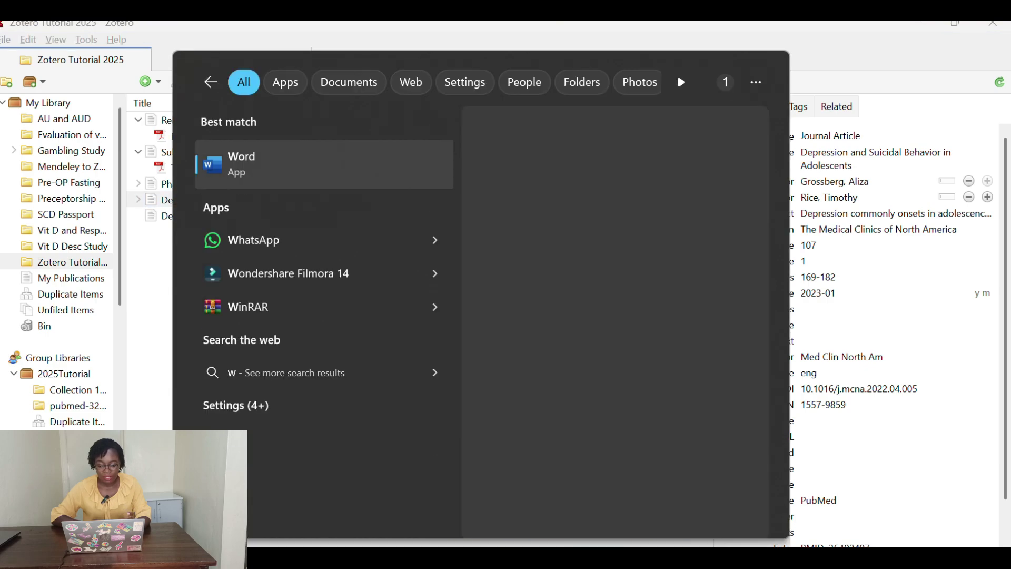
pyautogui.write('ord')
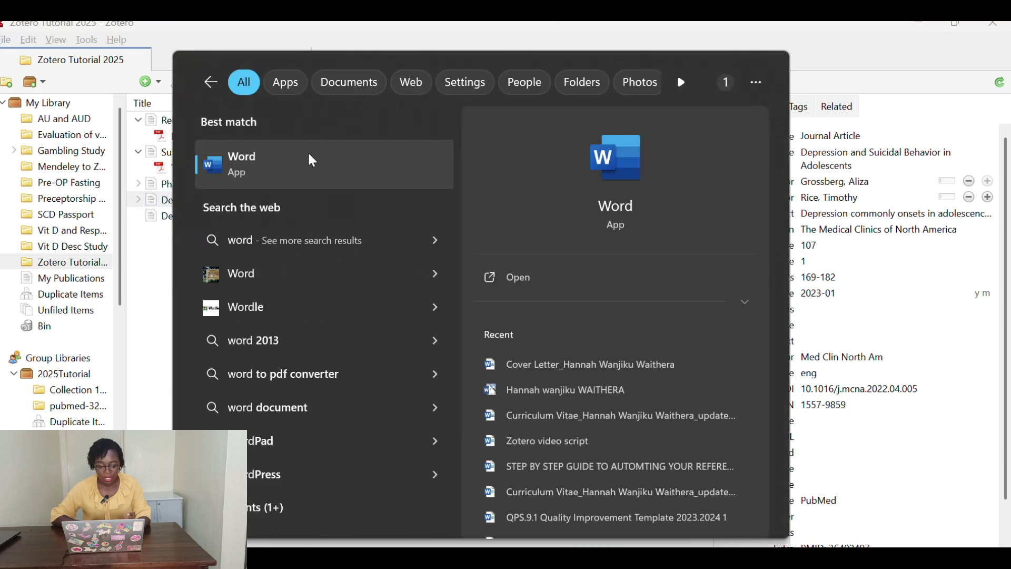
pyautogui.click(308, 152)
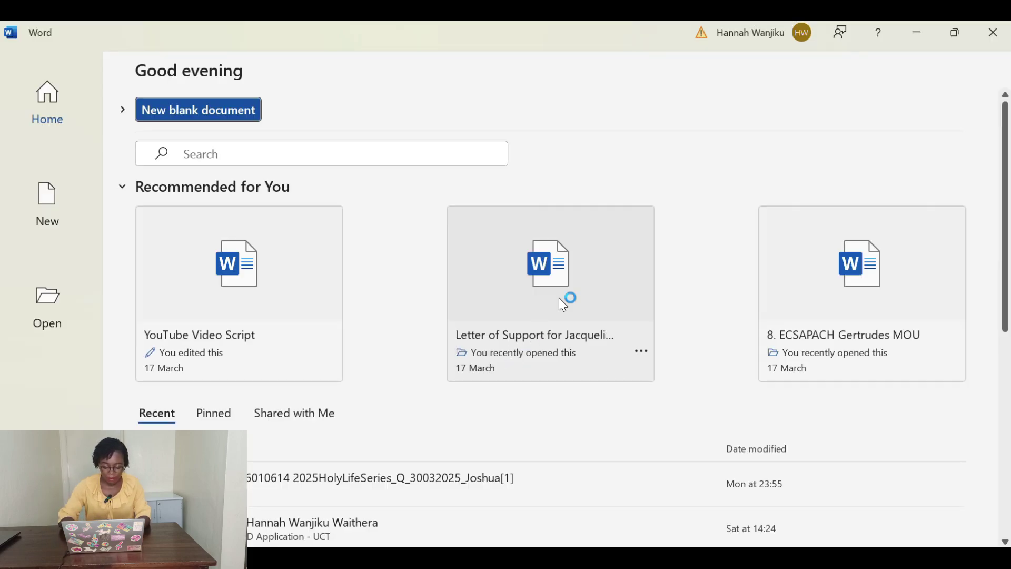
pyautogui.click(184, 127)
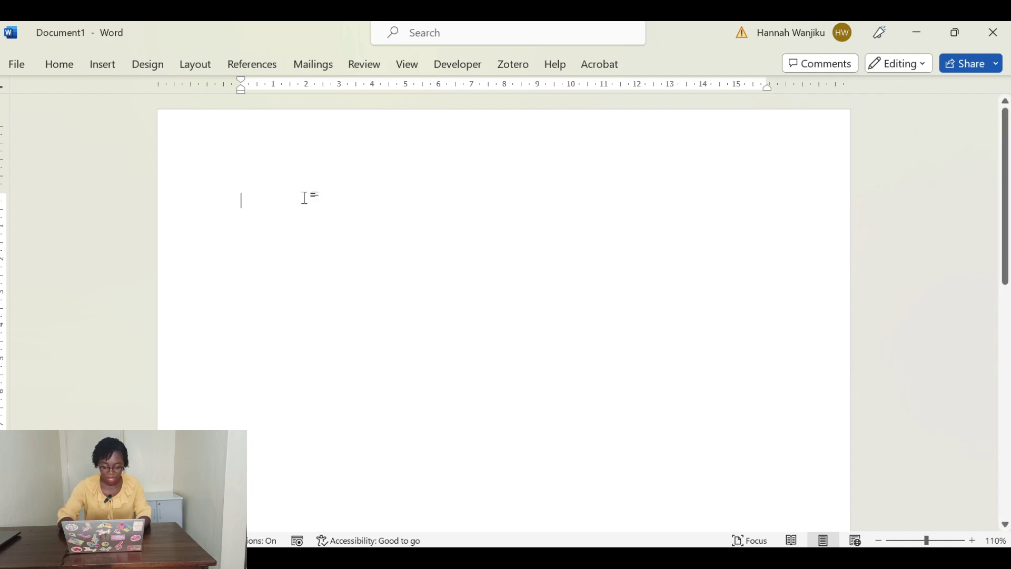
# Enter the title "SUBSTANCE USE AMONG THE ADOLESCENT POPULATION" at the start of the document and begin a new line below it.
pyautogui.scroll(-1, 310, 206)
pyautogui.scroll(1, 261, 208)
pyautogui.write('su')
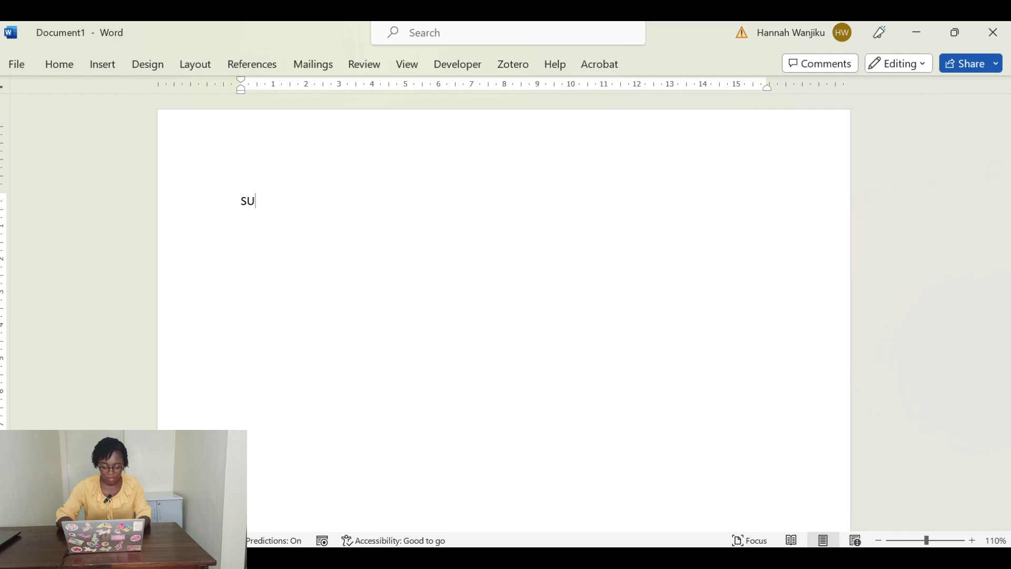
pyautogui.write('BSTANCE ')
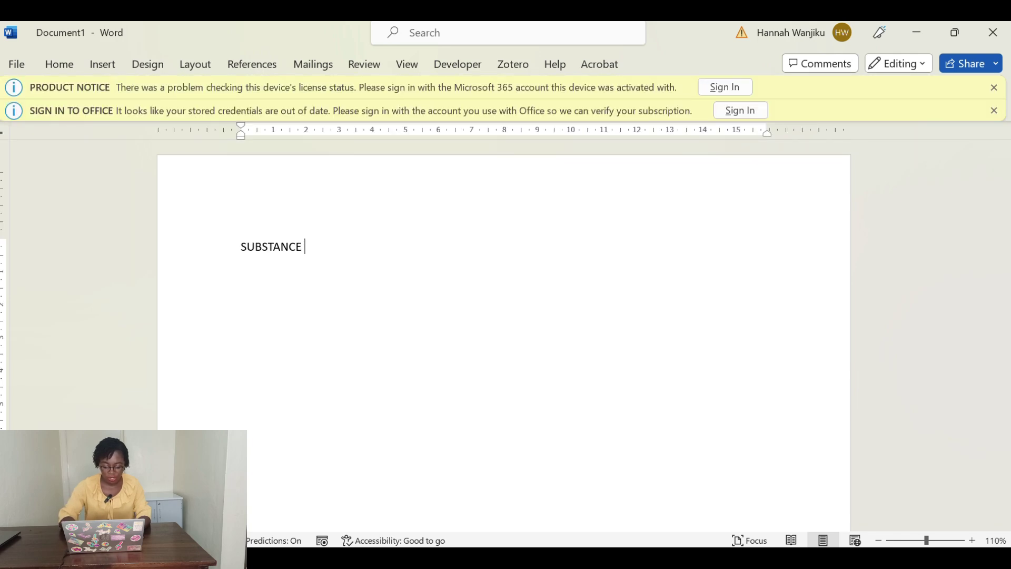
pyautogui.write('USE AMONG')
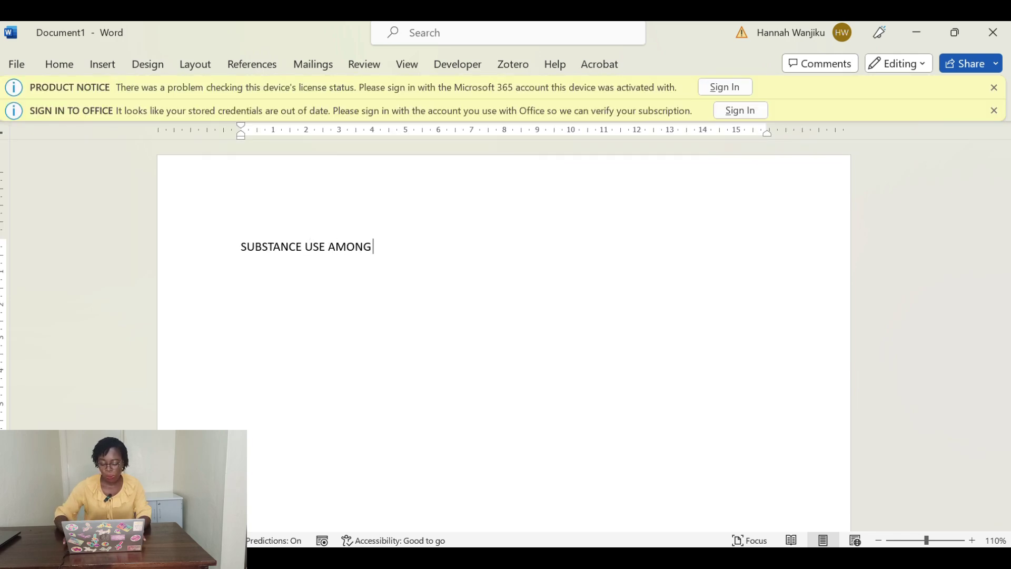
pyautogui.write(' THE ADOLE')
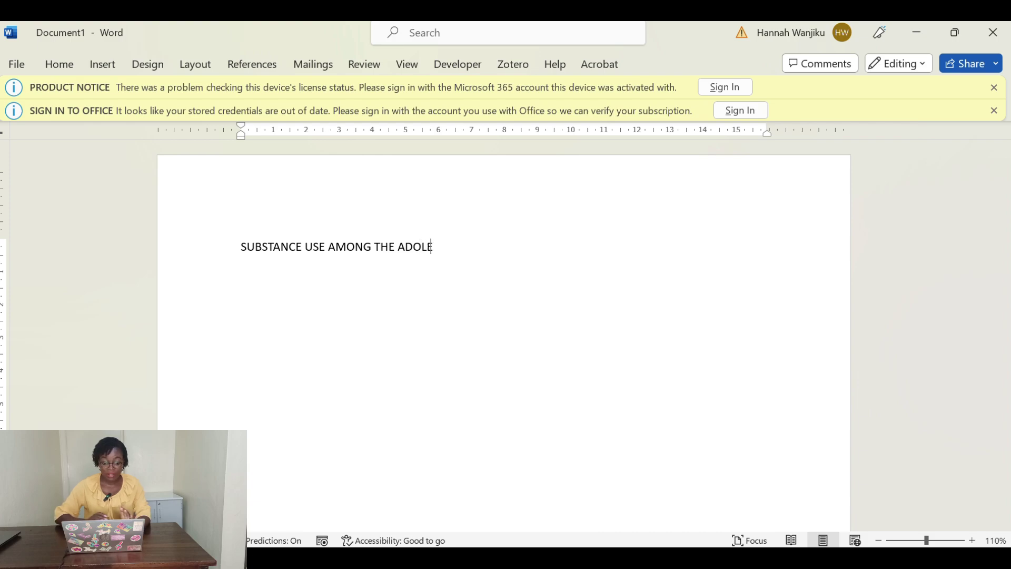
pyautogui.write('SCENT POP')
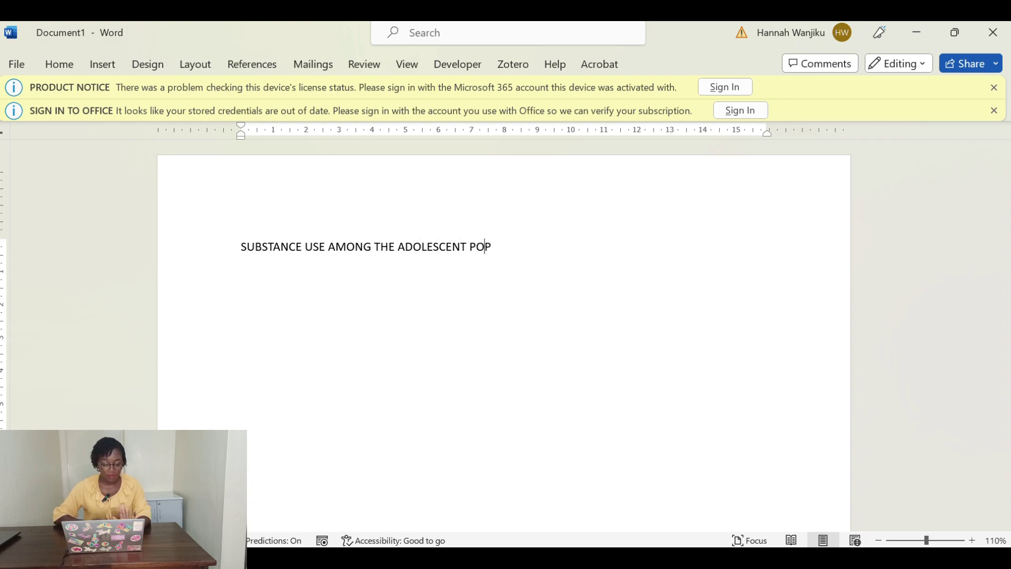
pyautogui.write('ULATION')
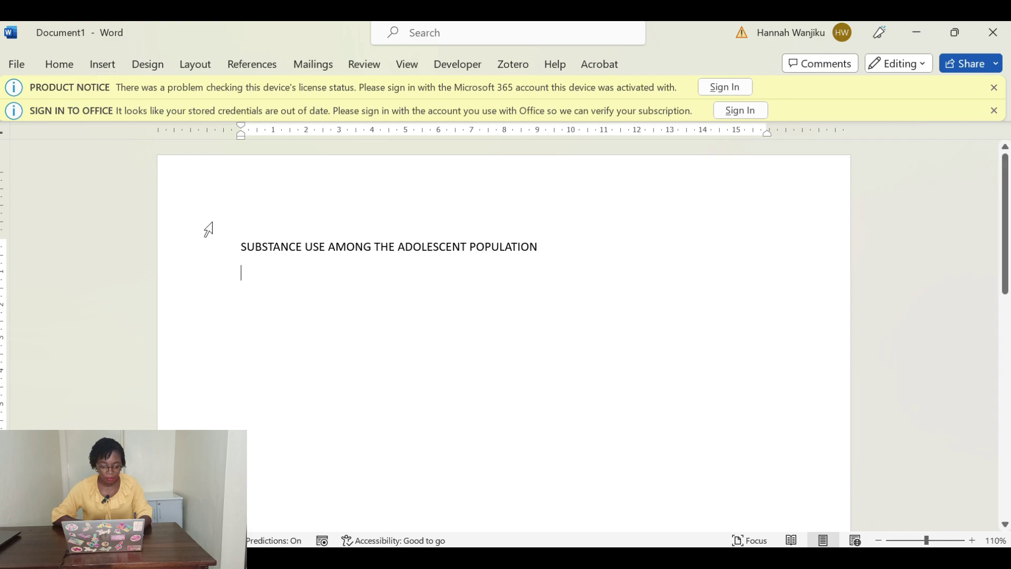
# Set the title and the empty line below it to 14 pt, and make only the title bold and underlined.
pyautogui.moveTo(212, 262); pyautogui.dragTo(214, 255)
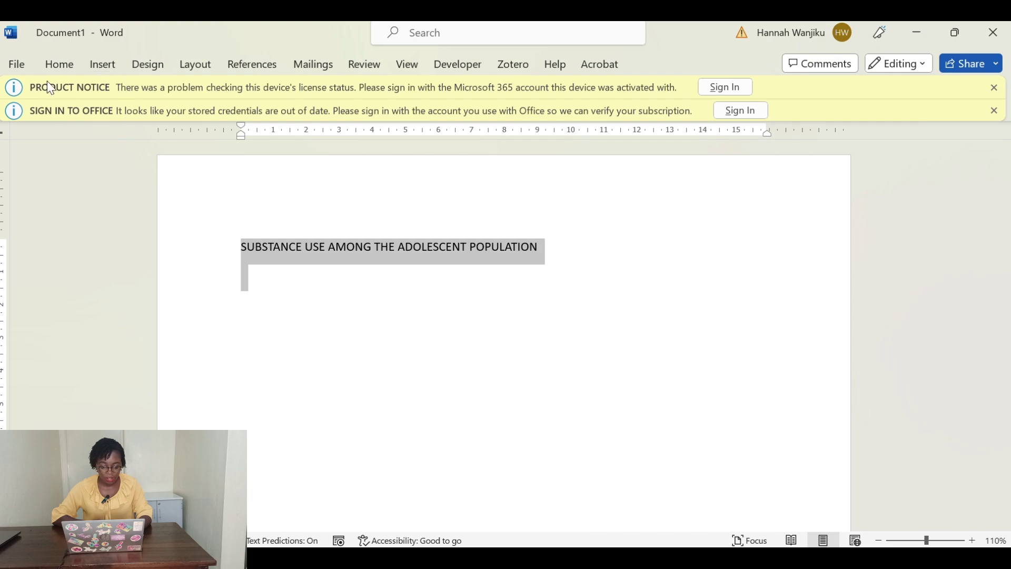
pyautogui.click(58, 68)
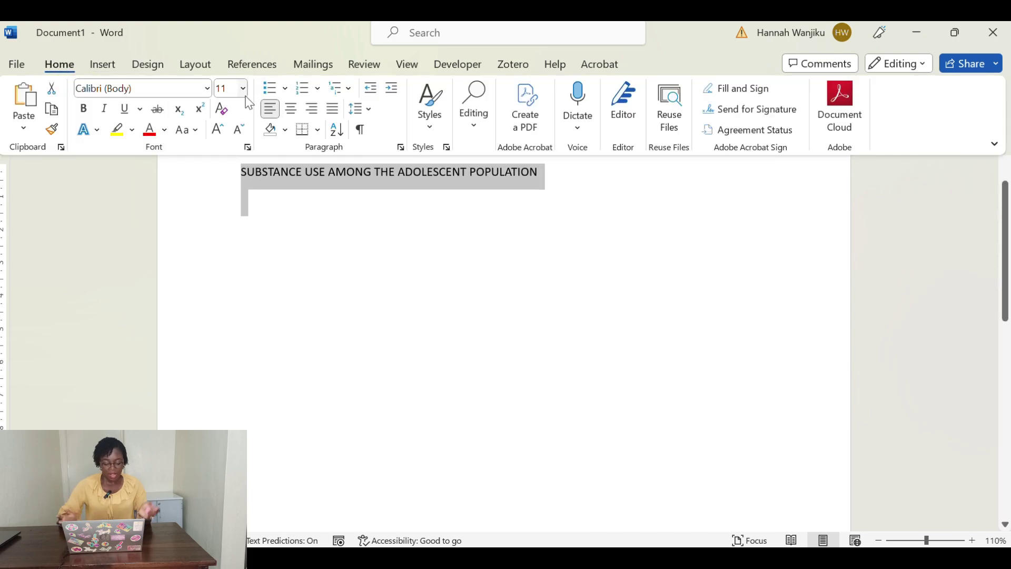
pyautogui.click(243, 94)
pyautogui.click(228, 205)
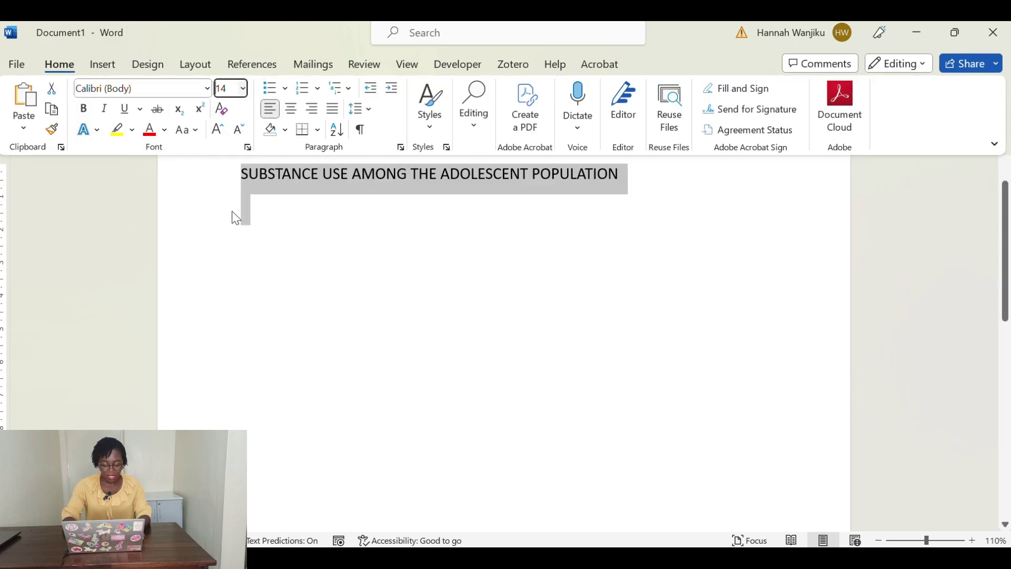
pyautogui.click(221, 187)
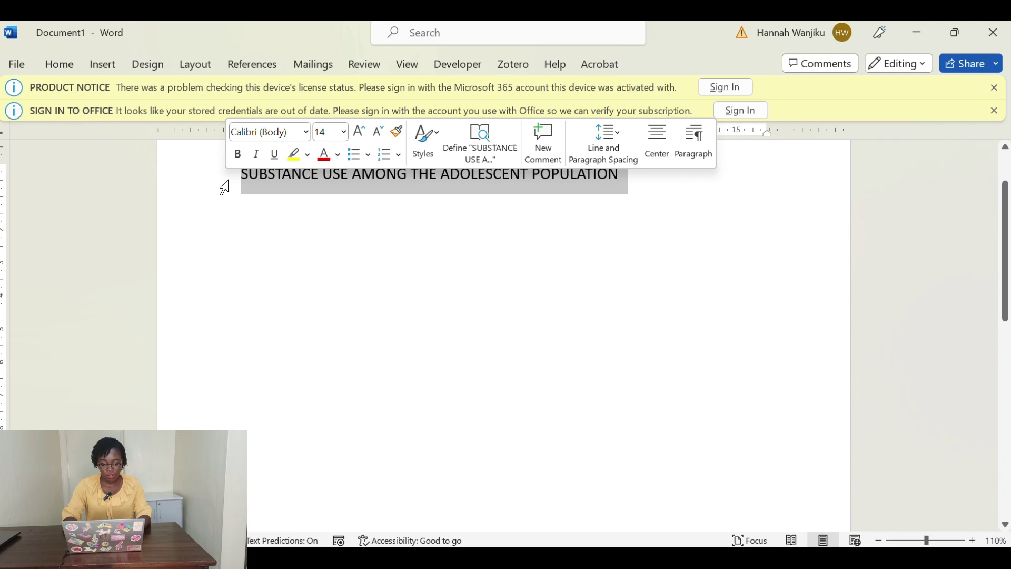
pyautogui.click(238, 154)
pyautogui.click(280, 156)
# Fill the space below the title with a paragraph of several placeholder sentences in random letters, starting with "Annnnnnnnnnnn" and ending with "dvuhefce.".
pyautogui.click(246, 224)
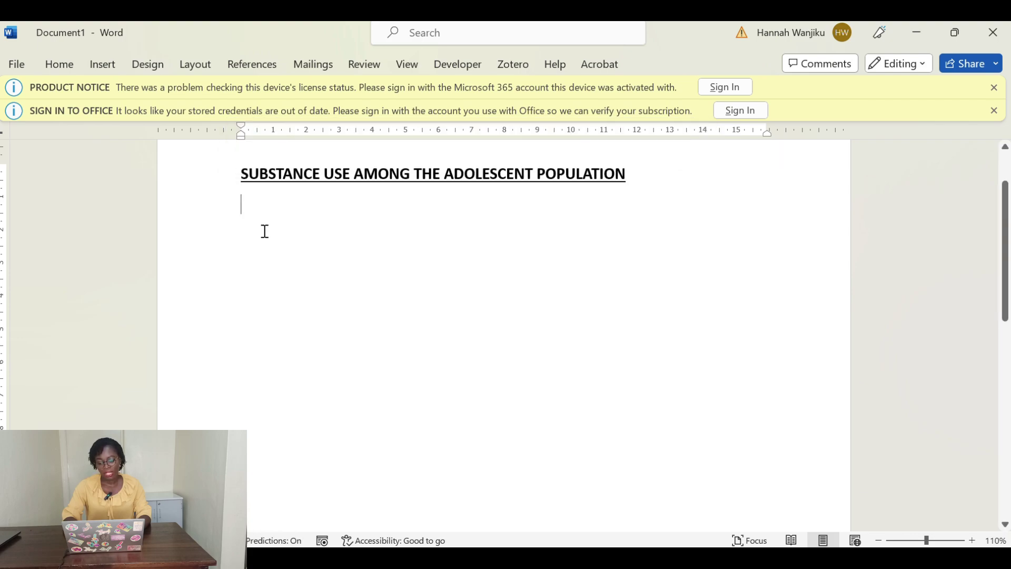
pyautogui.write('Annnnnnnnnnnn')
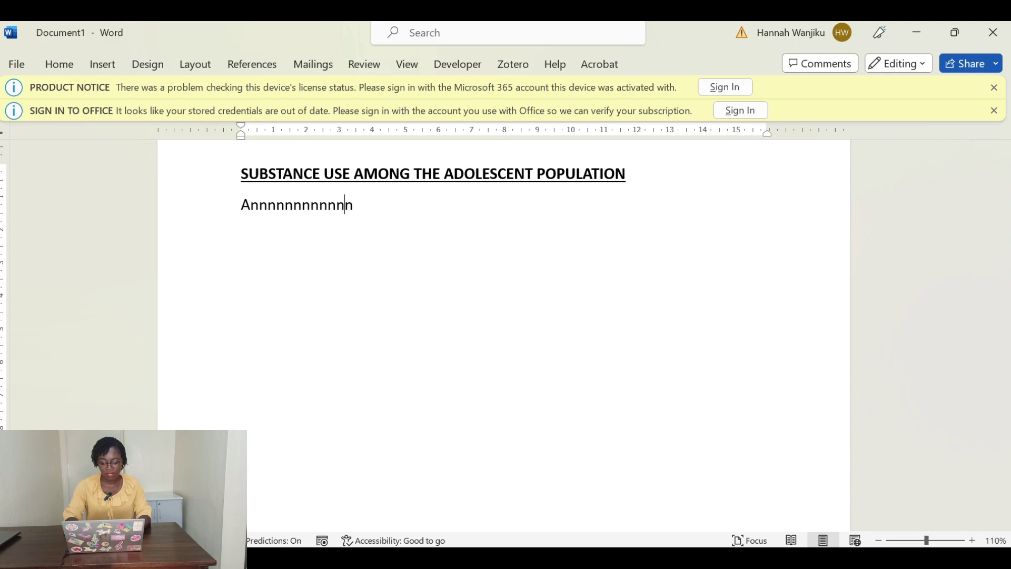
pyautogui.write(' nnnnnnnn n')
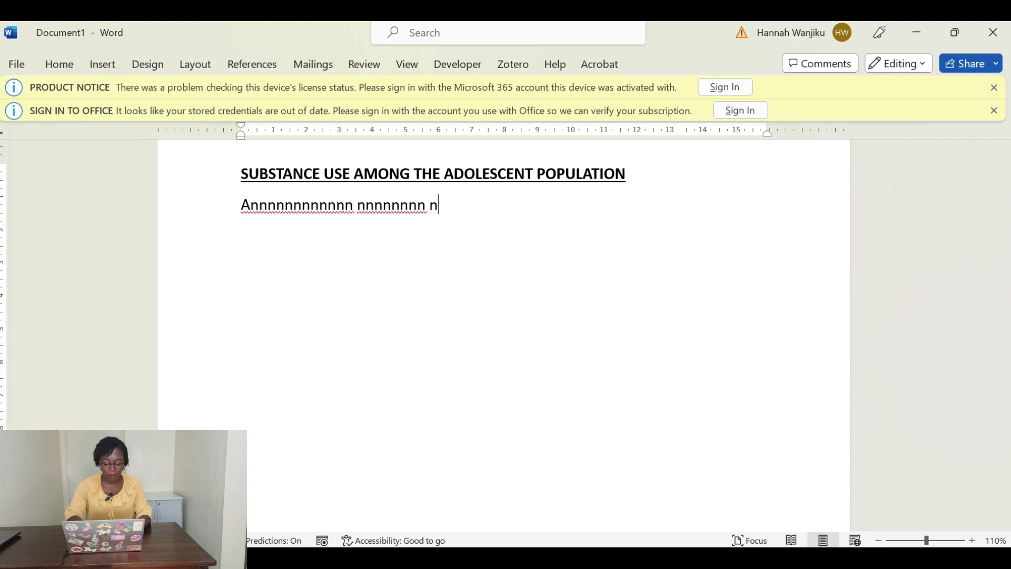
pyautogui.write('nnnnnnnnnn jjjjjjjjjj k')
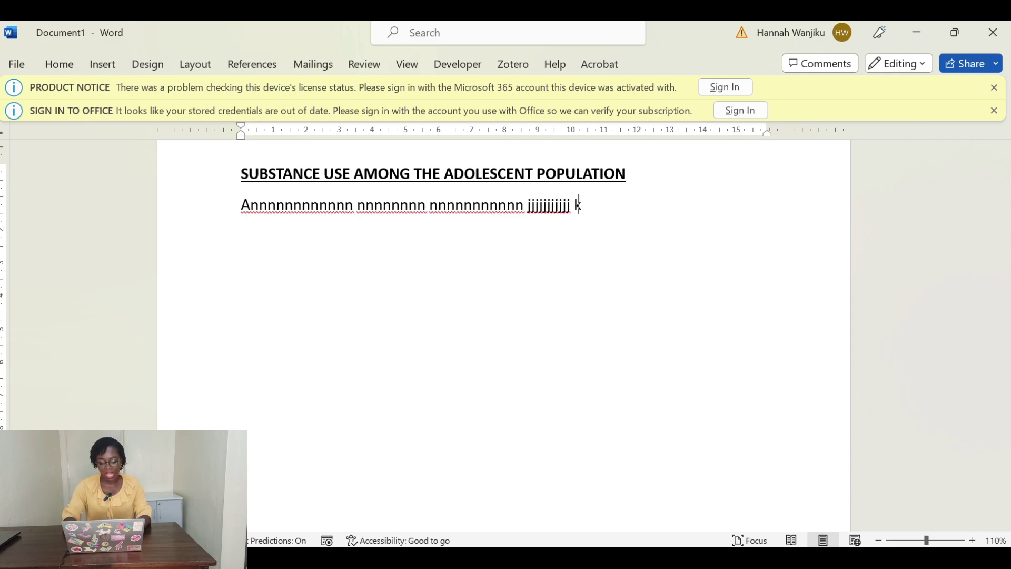
pyautogui.write('kkkkkkkkkkkk uu')
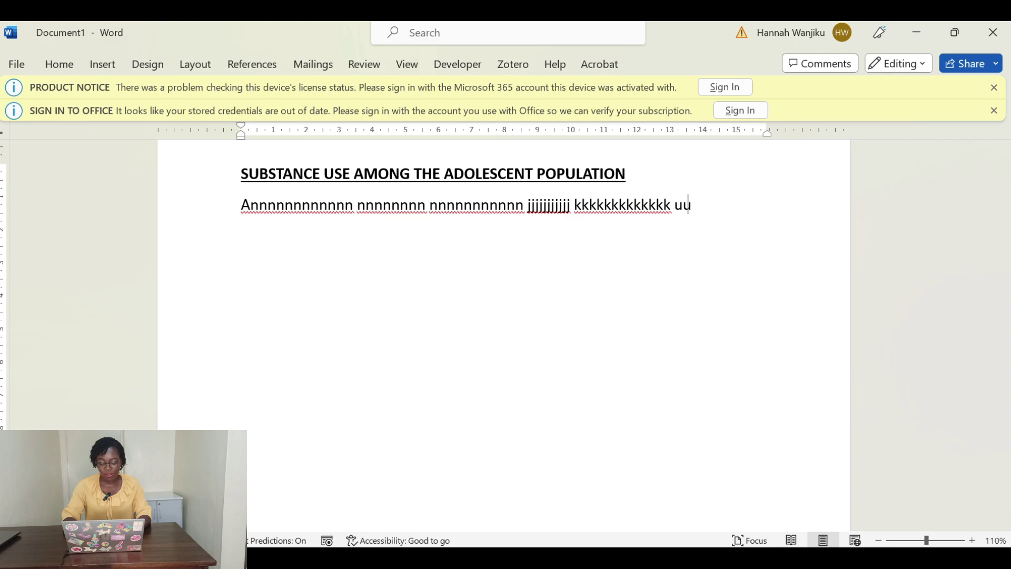
pyautogui.write('uuuuuuuuuuu ttttttttttttt')
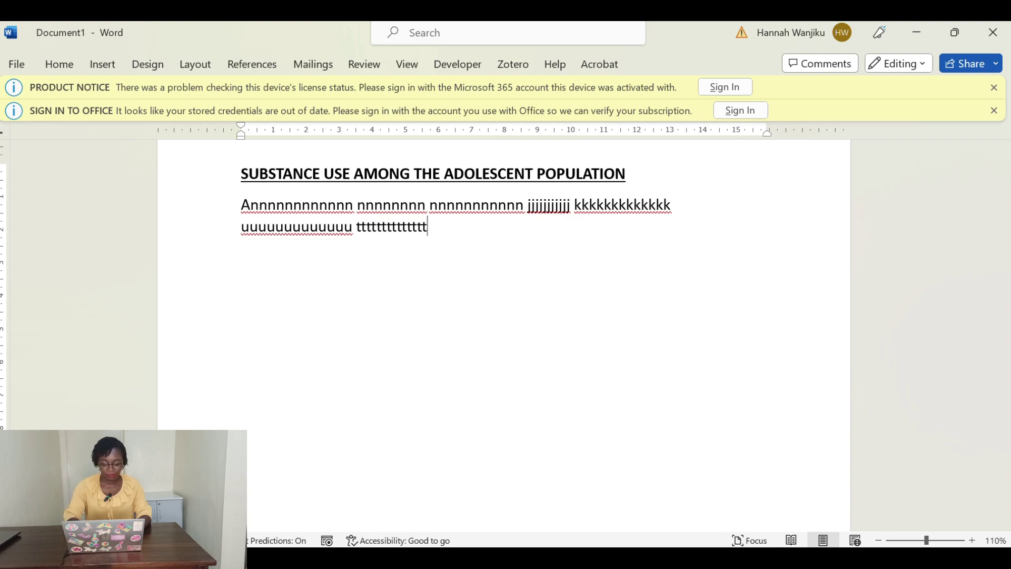
pyautogui.write(' eeeeeeeee ')
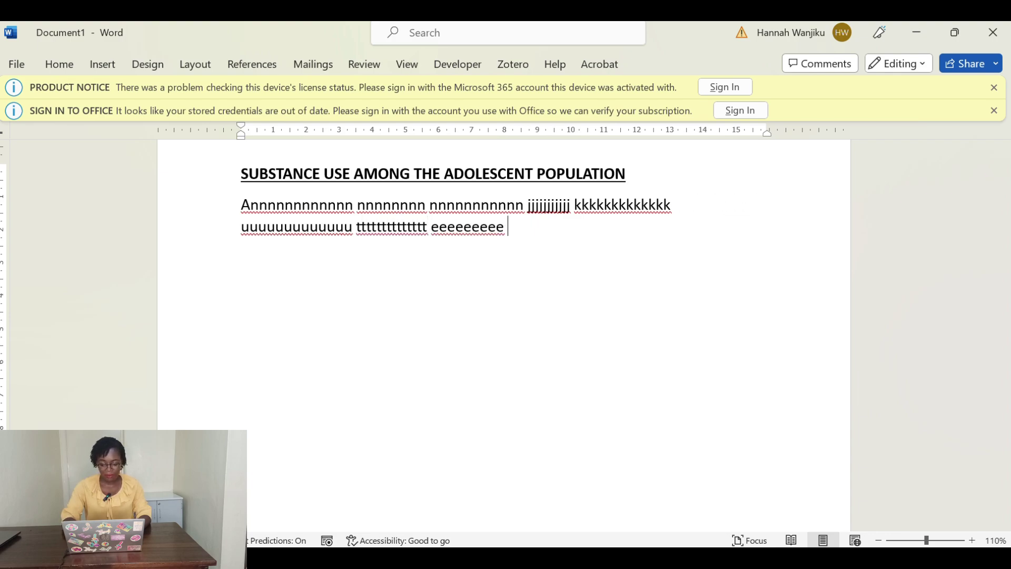
pyautogui.write('ooooooooooooo p')
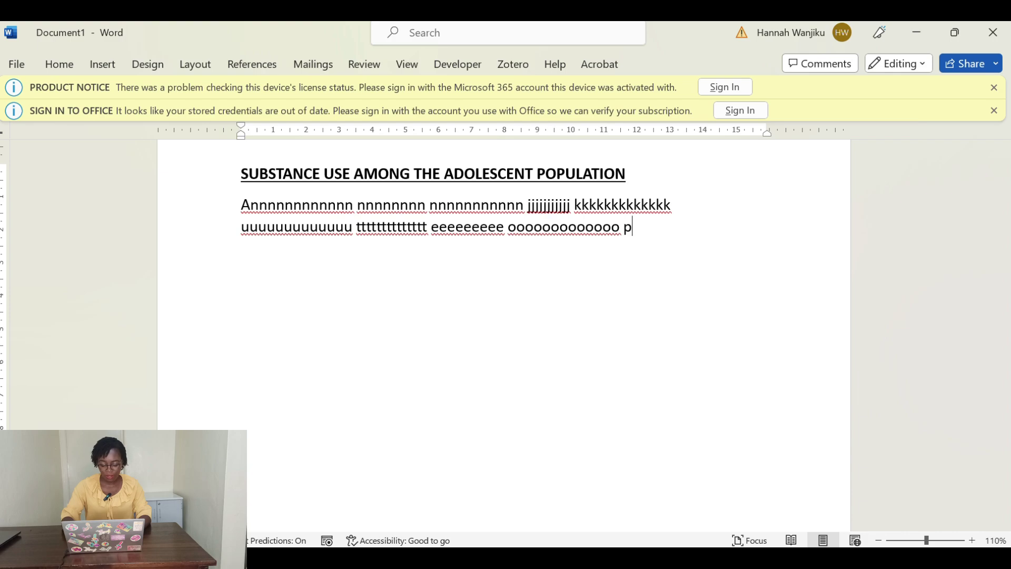
pyautogui.write('ppppppppppppppppppppp tt')
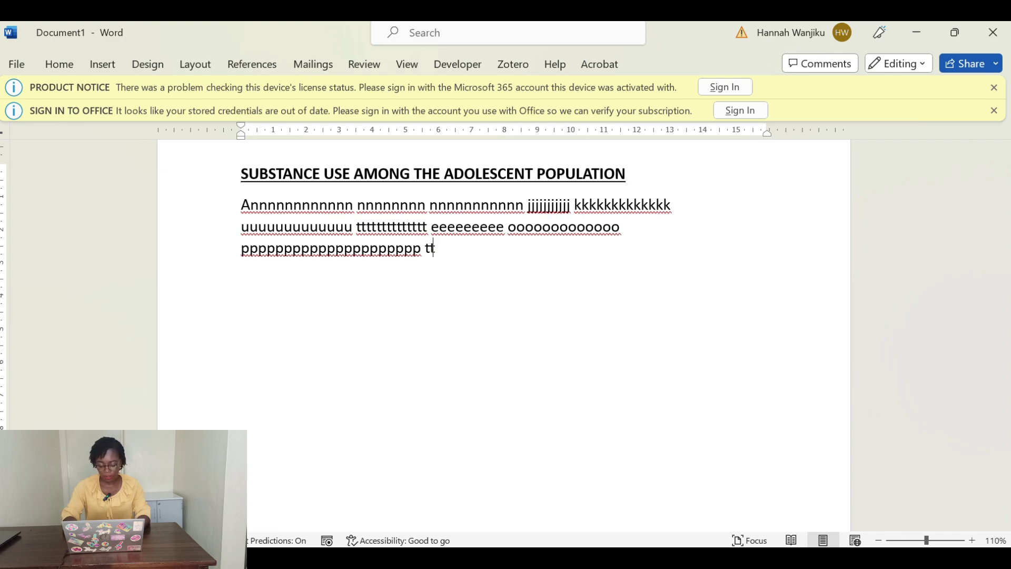
pyautogui.write('ttttttt hhhhhhhhhhhhhhh')
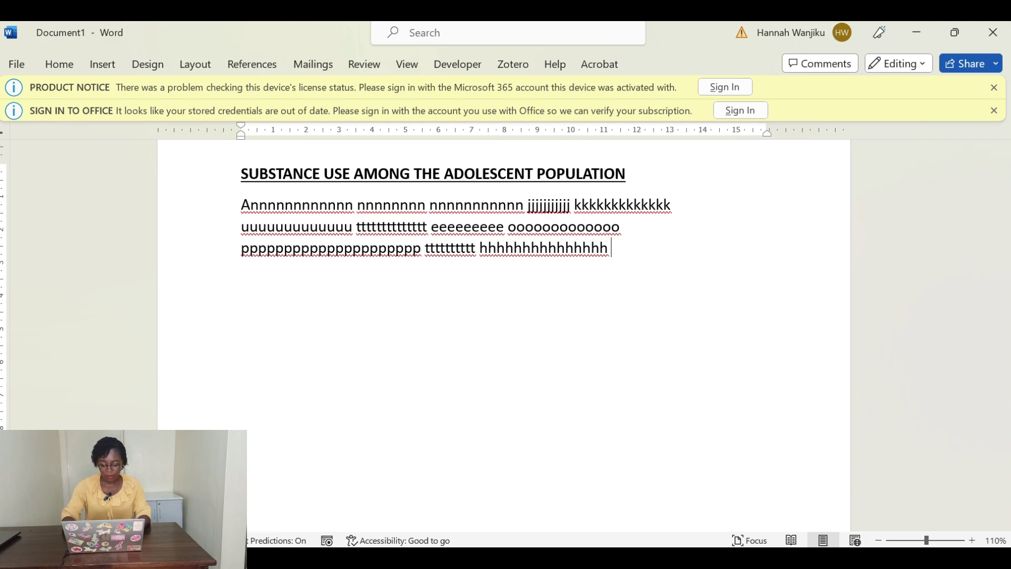
pyautogui.write(' kkkkkkkkkkkkkkk kk')
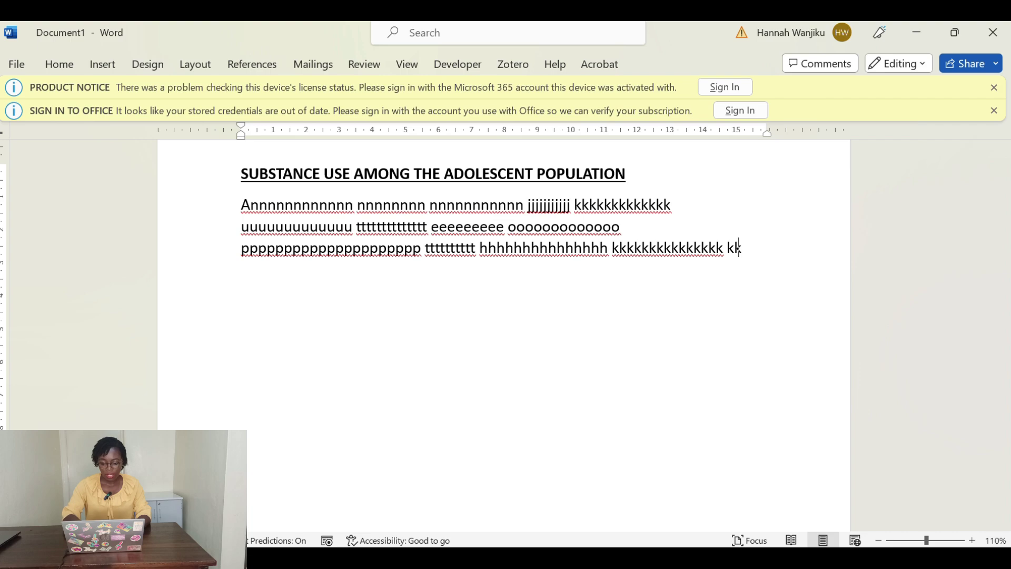
pyautogui.write('kkkkkkk.rwbhewuoioivr.n')
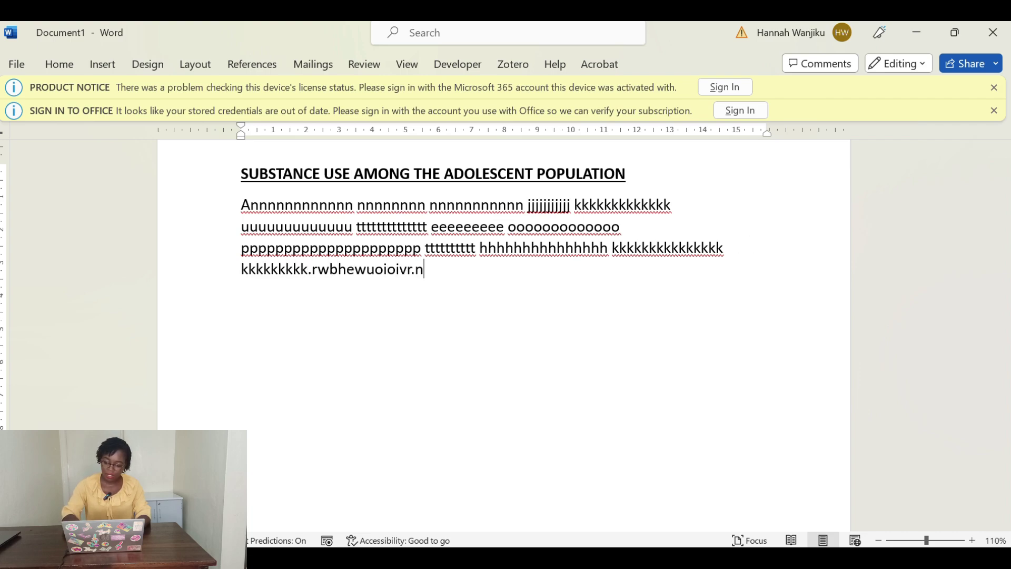
pyautogui.press('BackSpace')
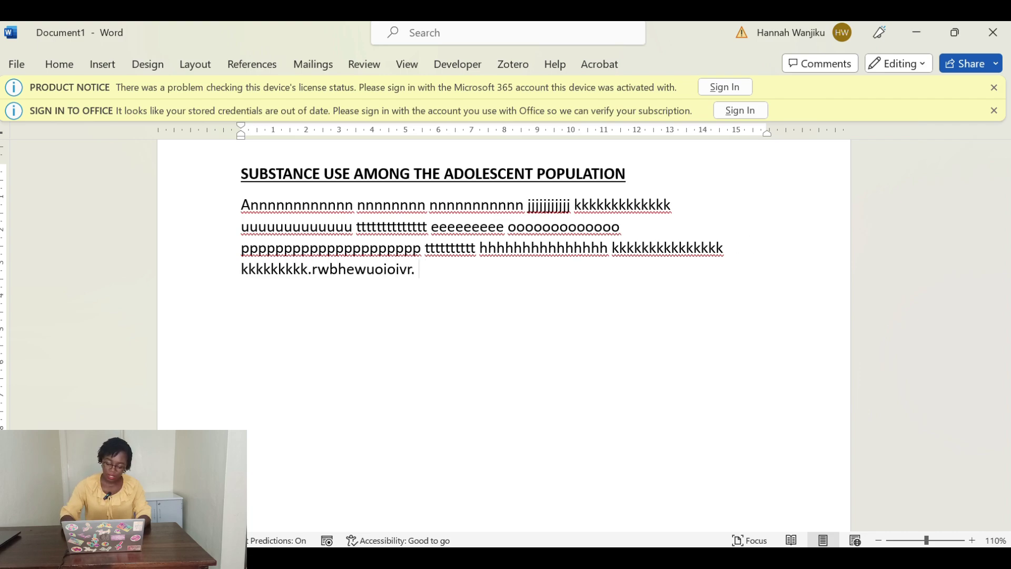
pyautogui.write('hiuhvdsuhuc')
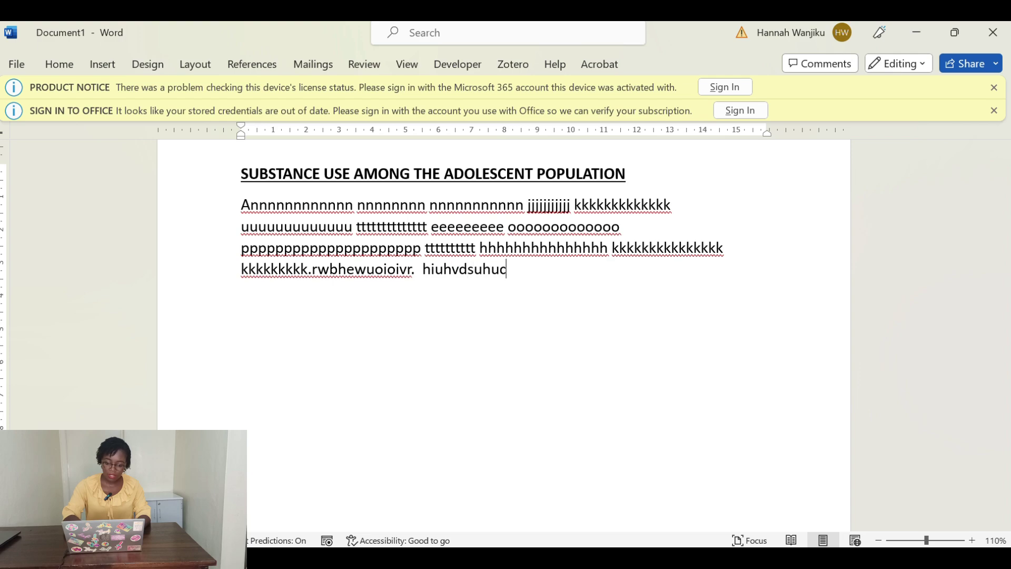
pyautogui.write('ndousoiuedvdnvud')
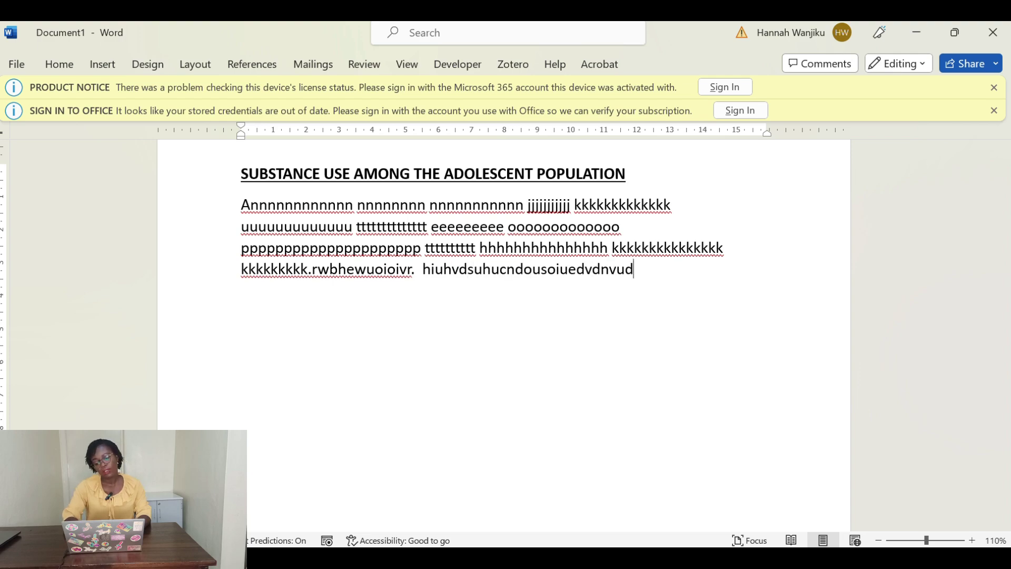
pyautogui.write('hnuovn cnudnbunbvud')
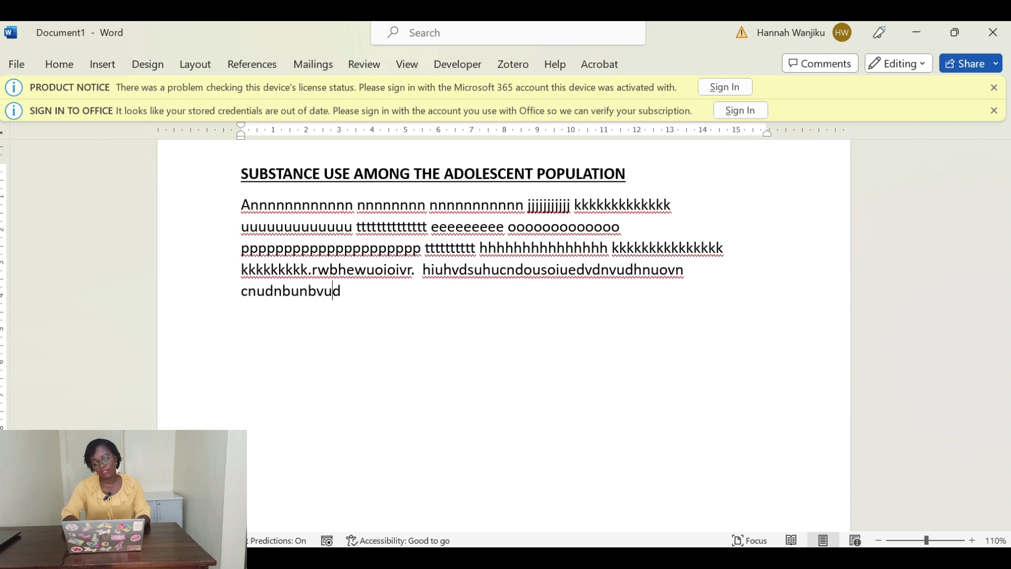
pyautogui.write('. byuh')
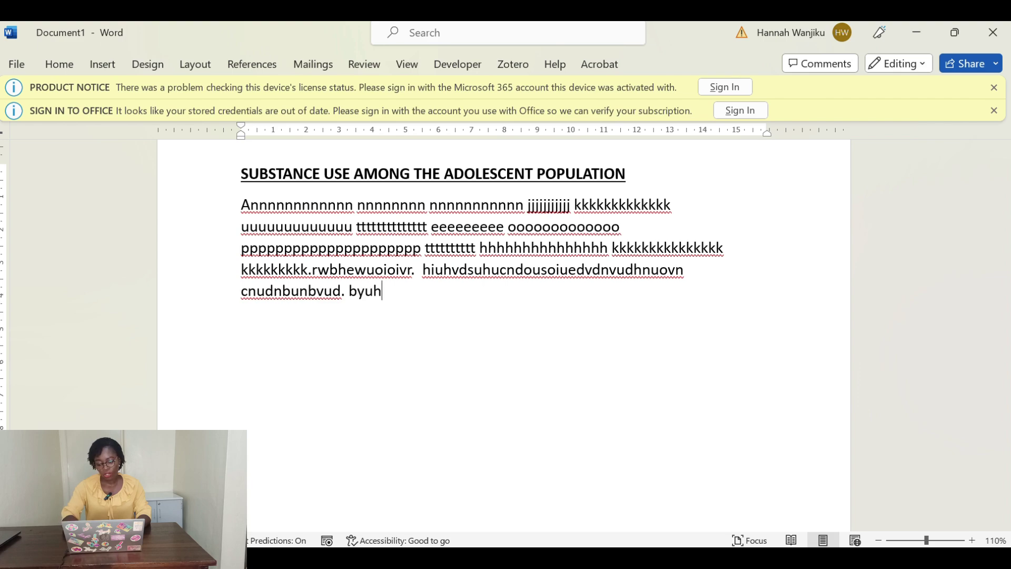
pyautogui.write('cdwsjnvnn')
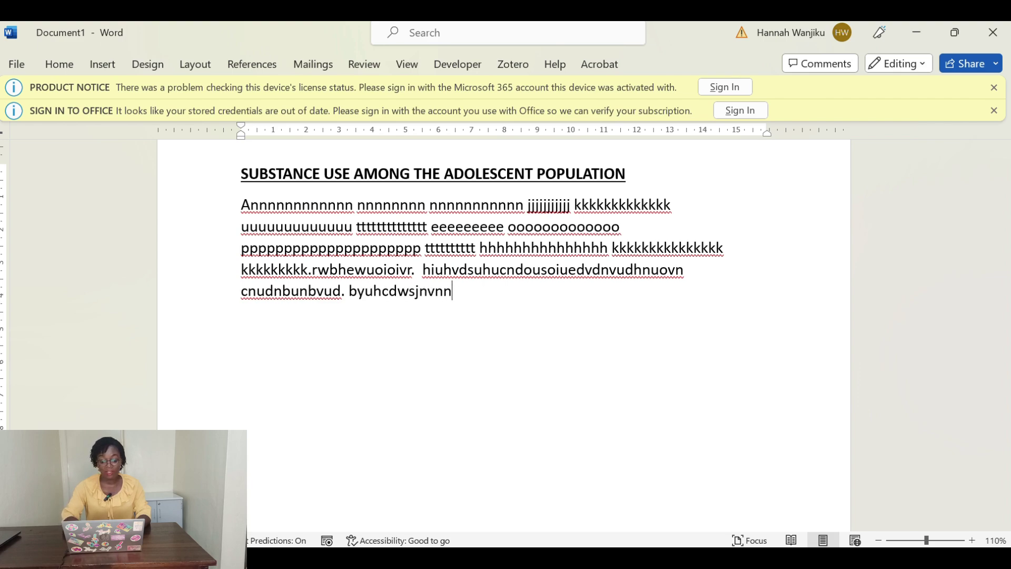
pyautogui.write('jcjoeyg79q8w08qncvj')
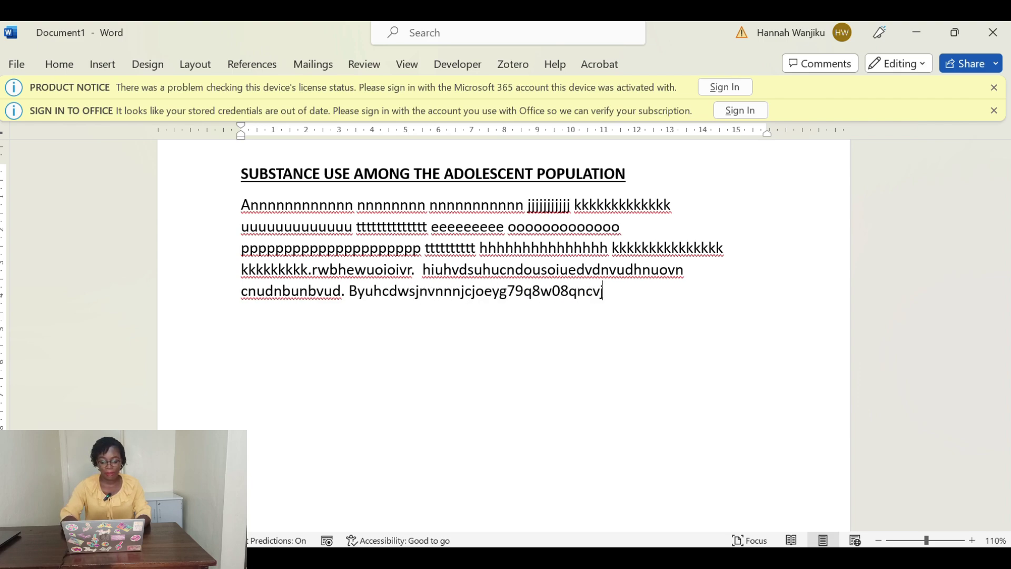
pyautogui.write('odnv80uwduhcbhv')
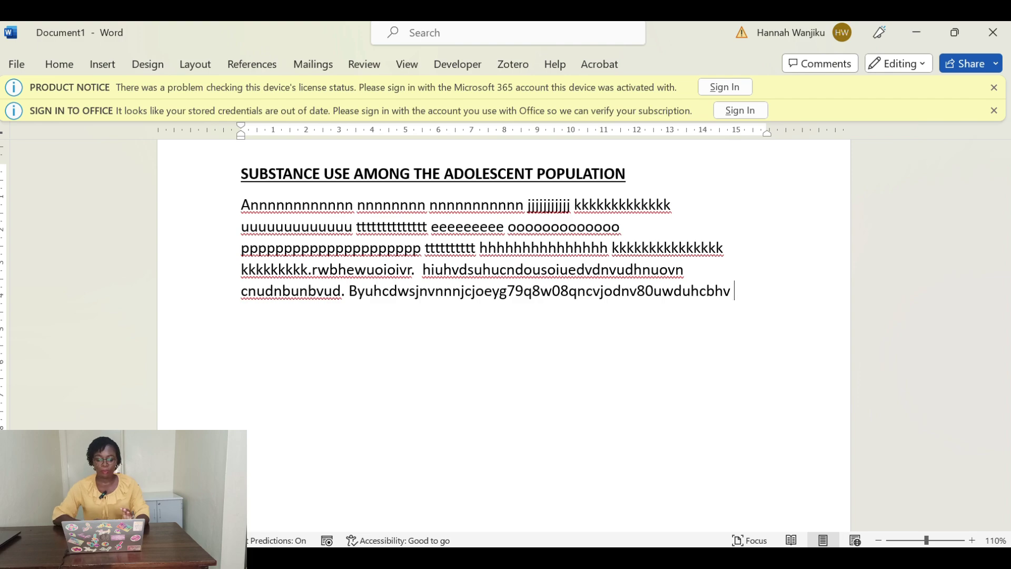
pyautogui.write(' . iycew')
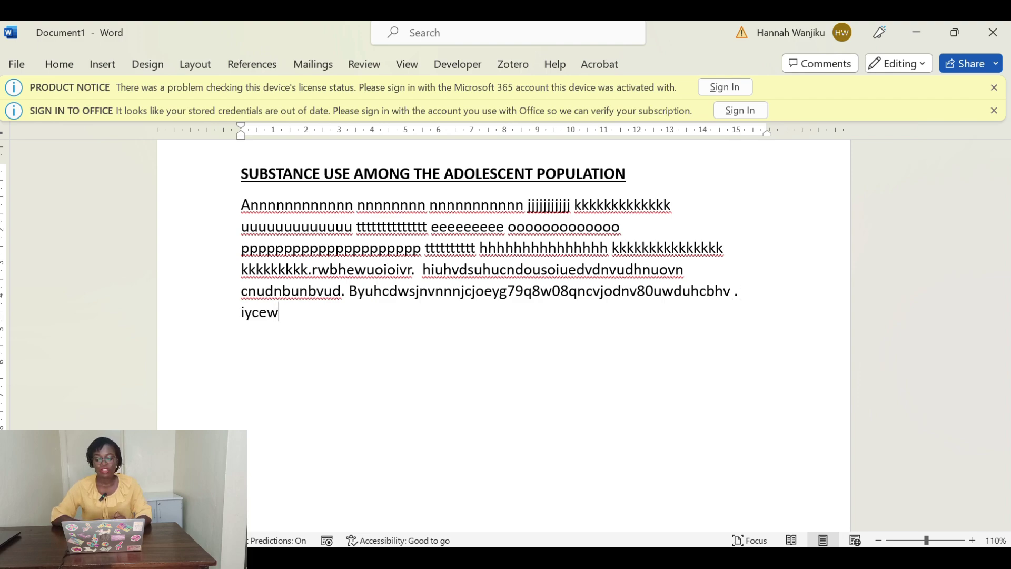
pyautogui.write('yvcbihbvdjndsuh8')
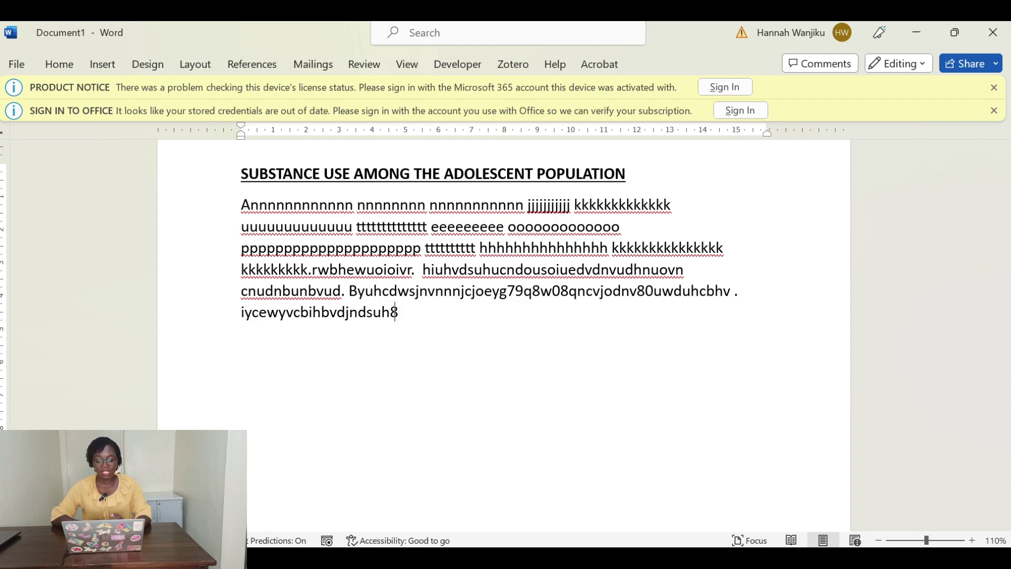
pyautogui.write('djn dvuhefce.')
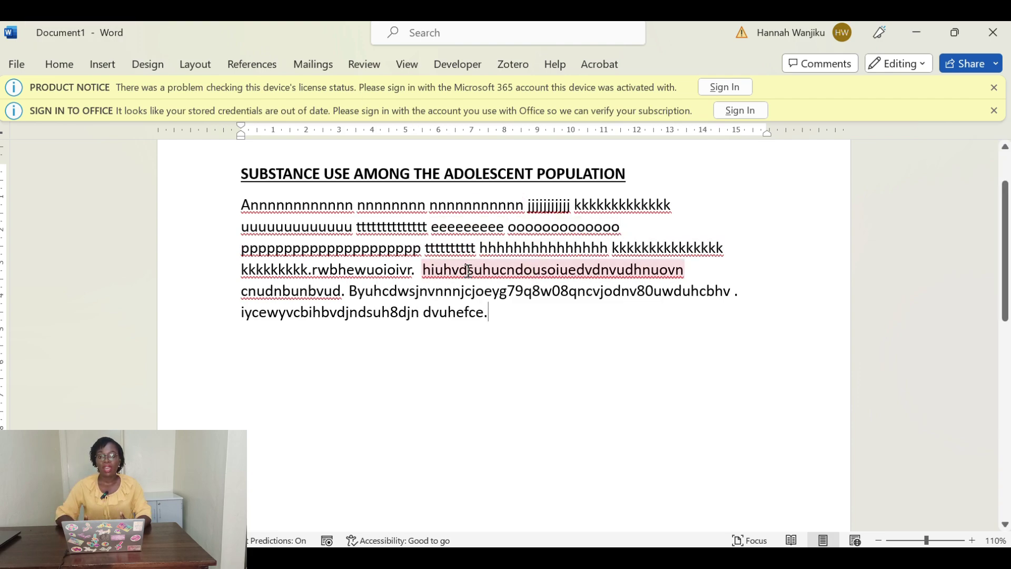
# Insert a space before the full stop after "rwbhewuoioivr" and place the insertion point between that space and the full stop.
pyautogui.click(415, 275)
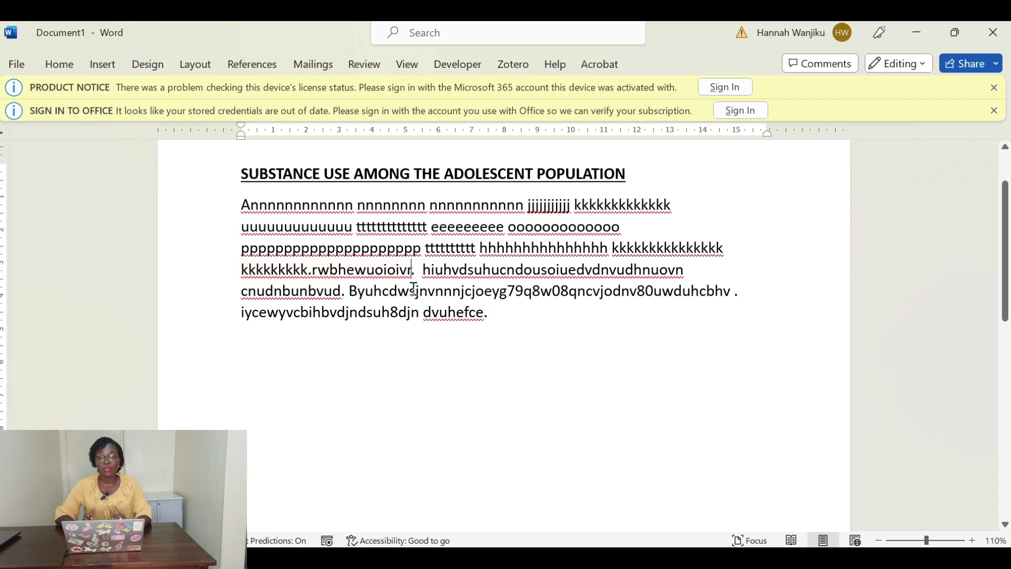
pyautogui.write('.')
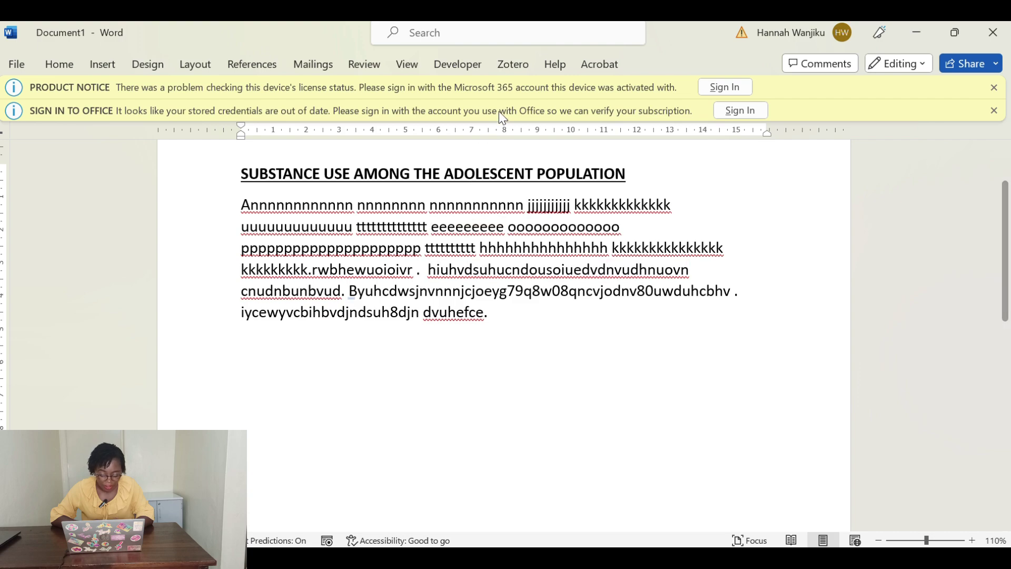
pyautogui.moveTo(577, 559)
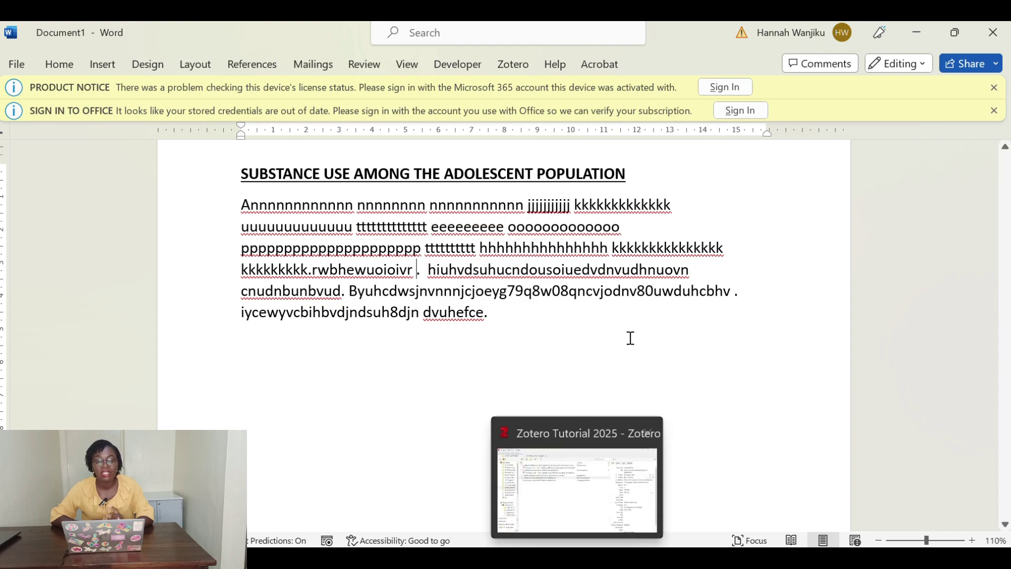
pyautogui.doubleClick(422, 273)
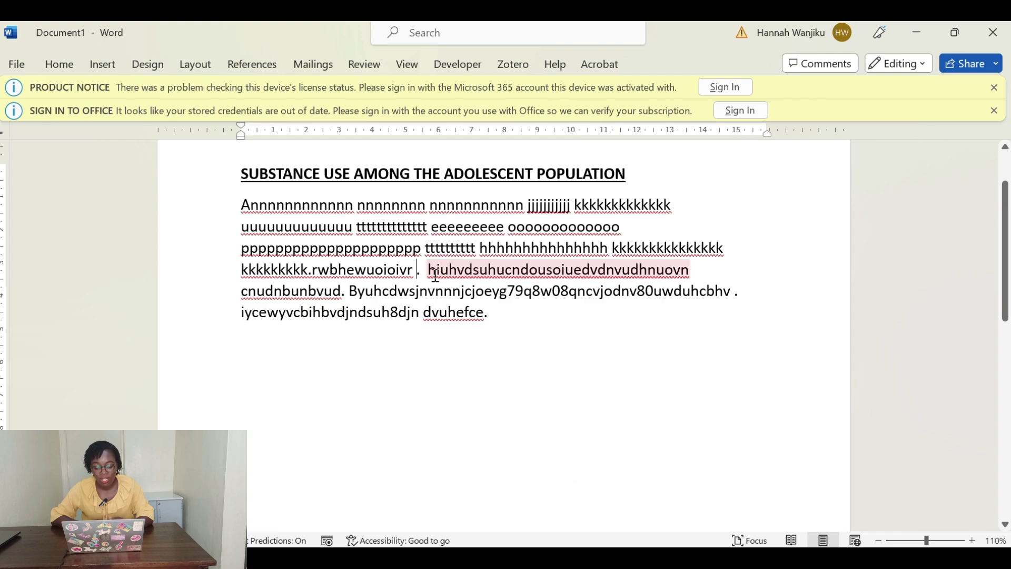
pyautogui.click(422, 273)
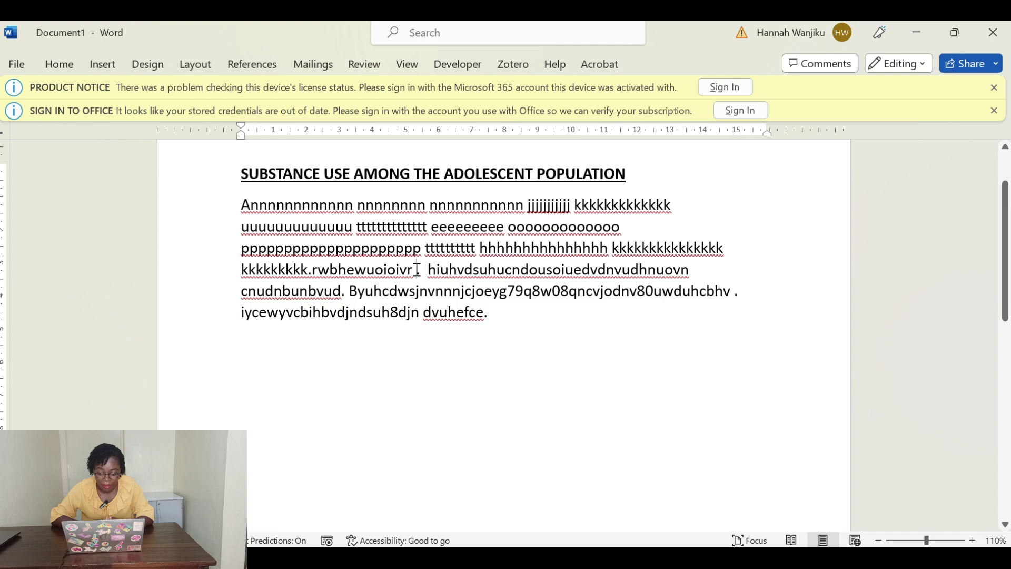
pyautogui.doubleClick(418, 269)
pyautogui.click(418, 270)
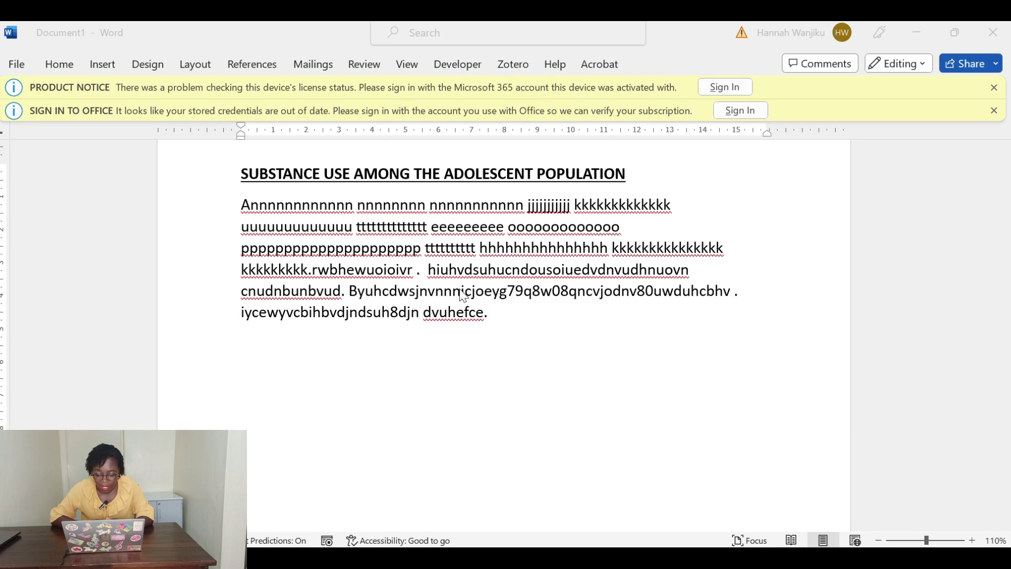
# Restore the Word window from its maximized state and enlarge it to cover most of the screen's width and height.
pyautogui.scroll(2, 483, 305)
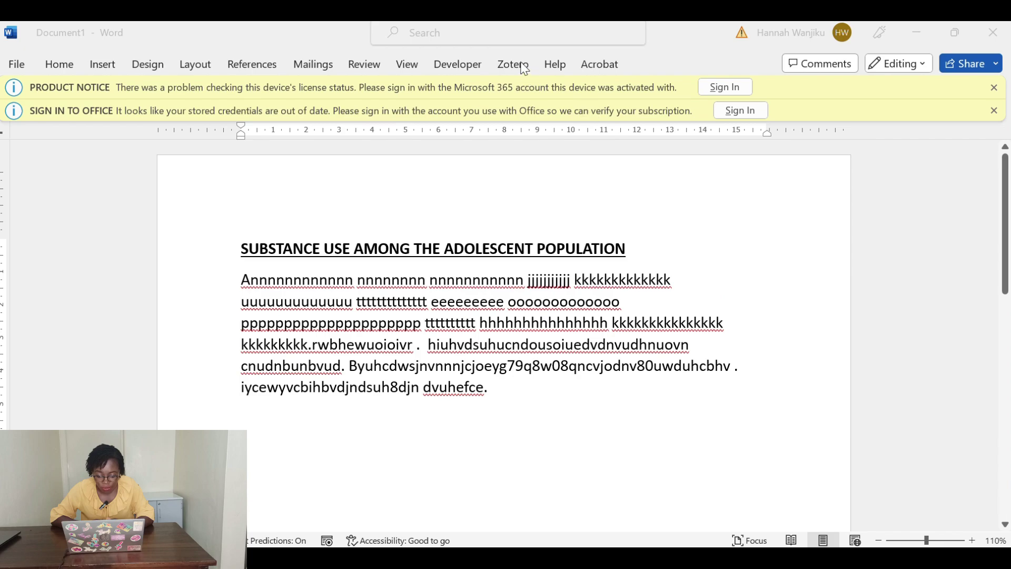
pyautogui.click(956, 33)
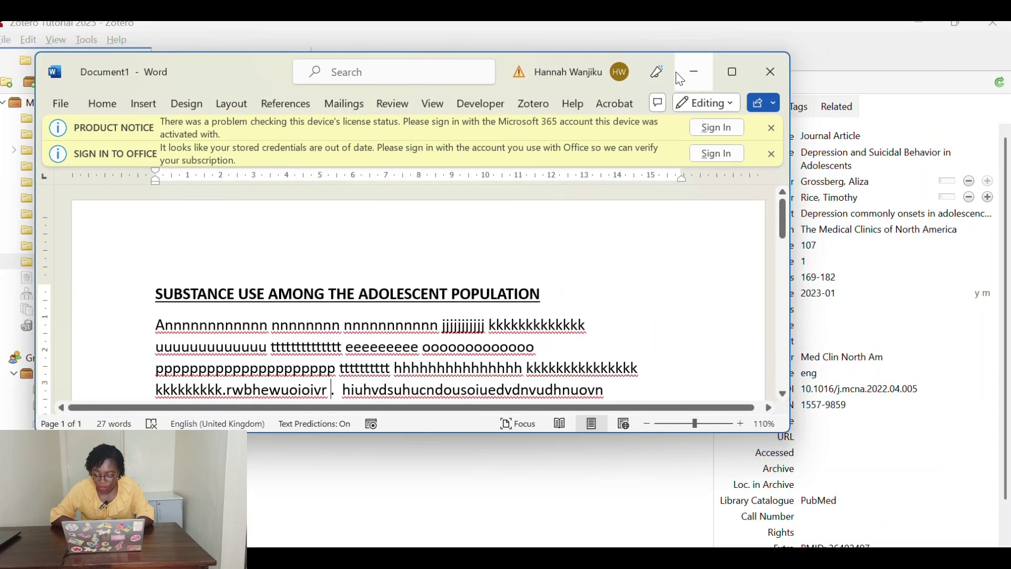
pyautogui.moveTo(595, 432); pyautogui.dragTo(585, 541)
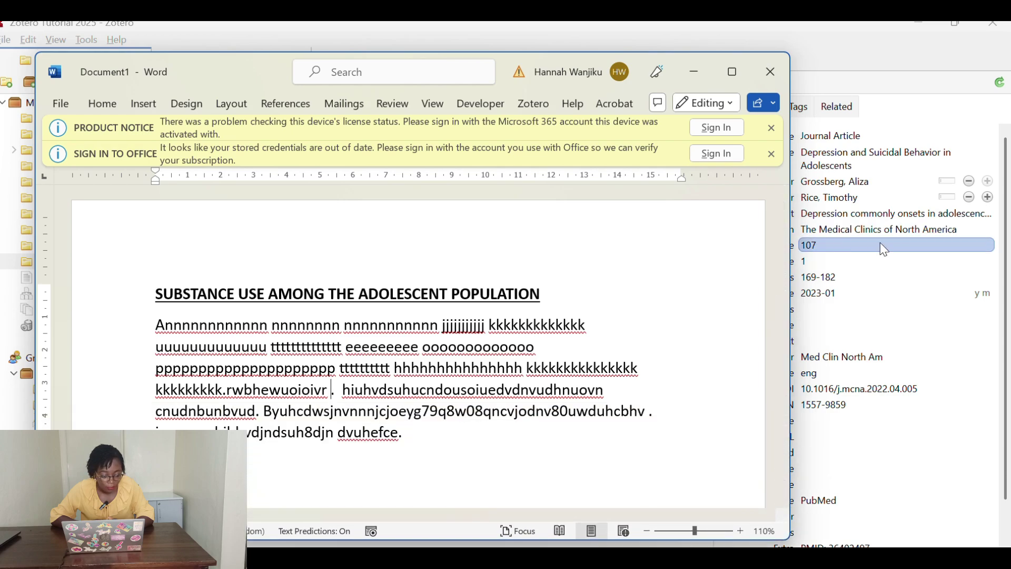
pyautogui.moveTo(792, 242); pyautogui.dragTo(998, 199)
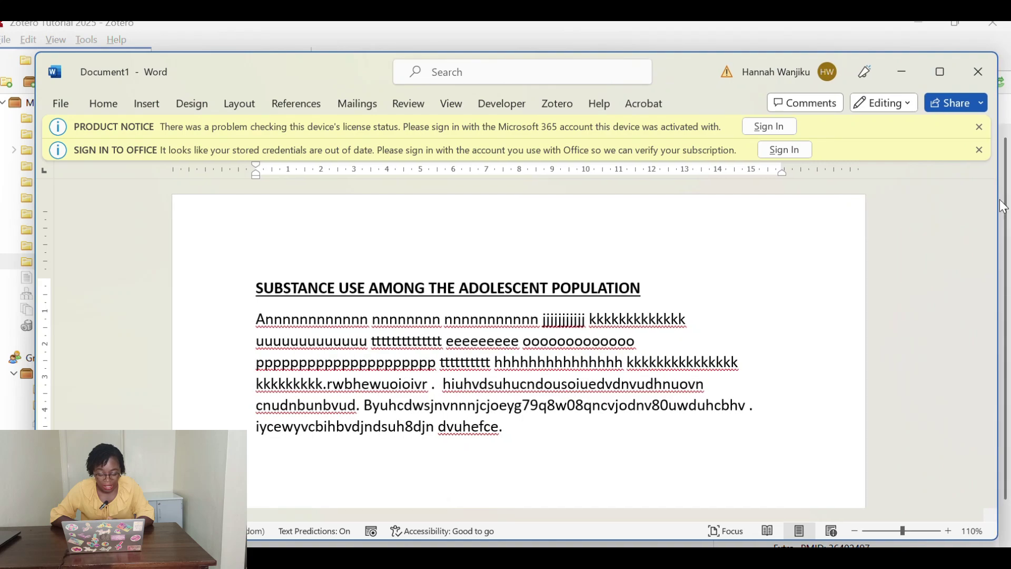
pyautogui.moveTo(36, 224); pyautogui.dragTo(7, 221)
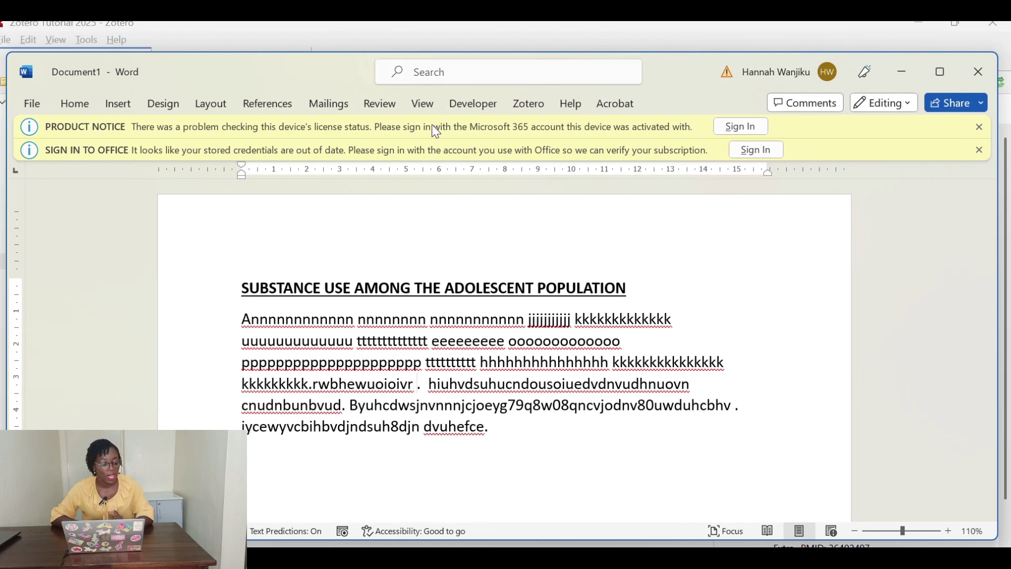
# Start a Zotero citation after "rwbhewuoioivr" using American Psychological Association (APA) 7th edition, English (US), stored as fields with automatic updates.
pyautogui.click(527, 106)
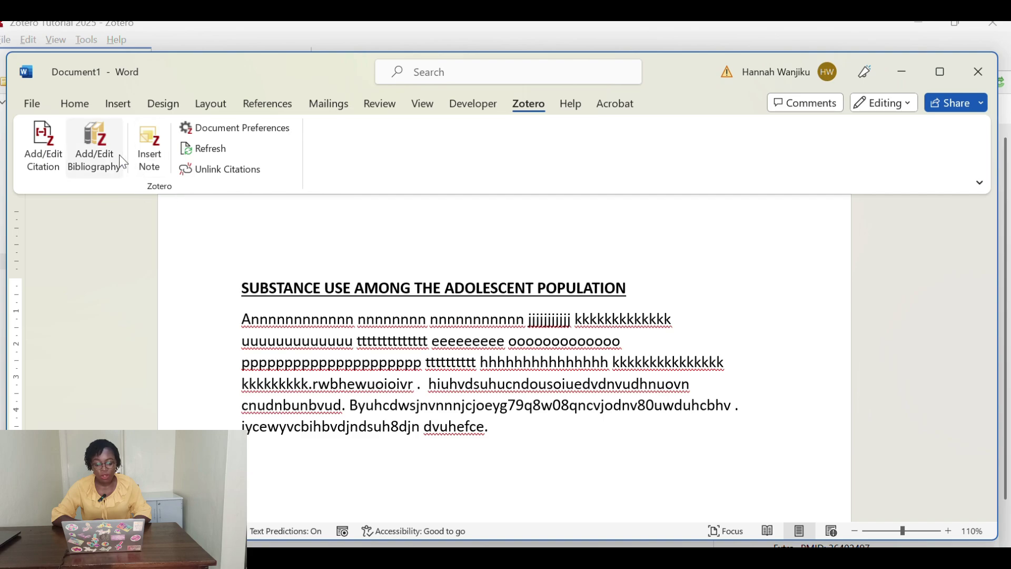
pyautogui.click(49, 155)
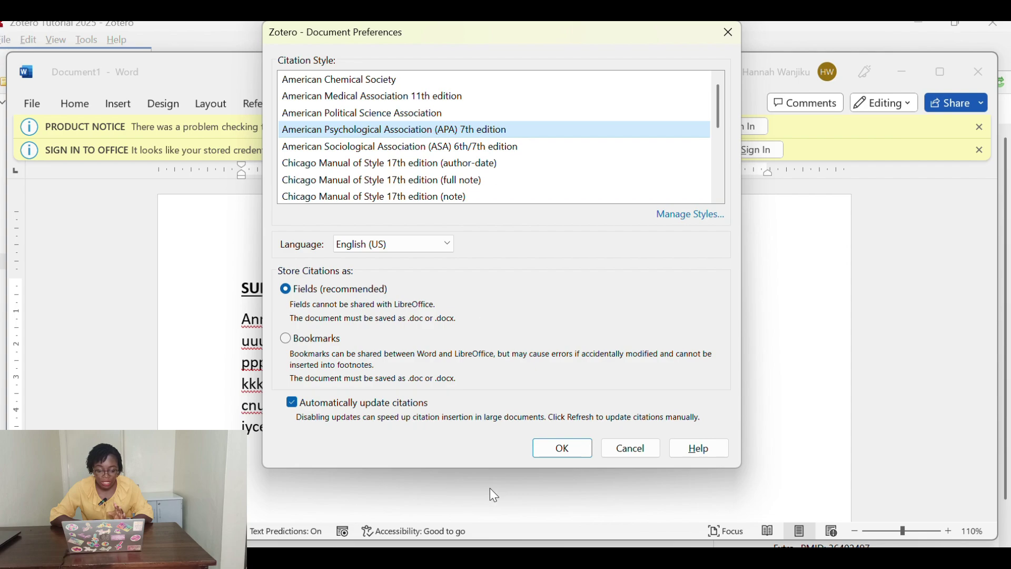
pyautogui.click(558, 450)
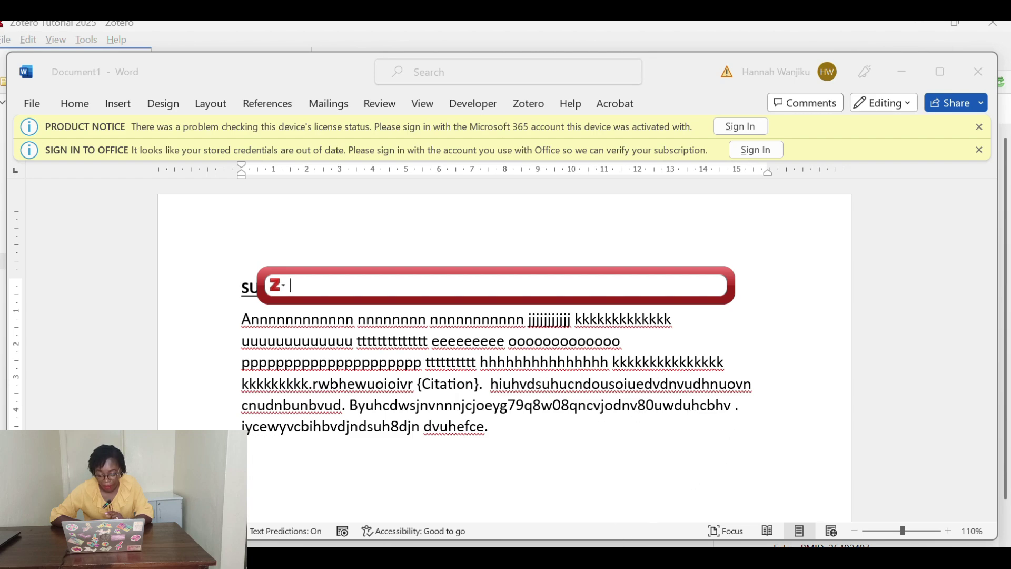
# Search for "ros" and insert the 2023 Journal of Adolescence article on religious affiliation and alcohol/substance use initiation as the citation.
pyautogui.moveTo(613, 558)
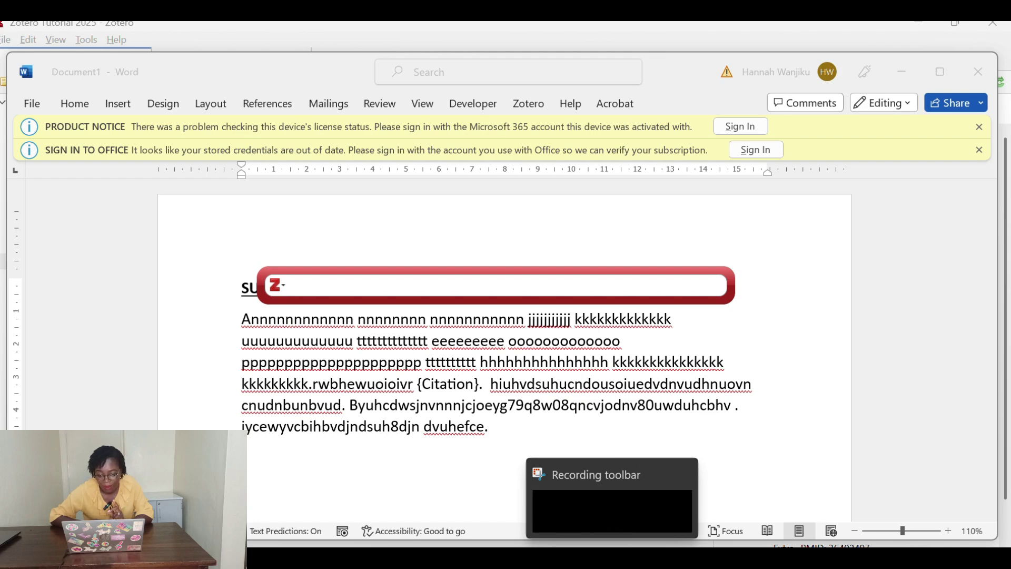
pyautogui.moveTo(577, 558)
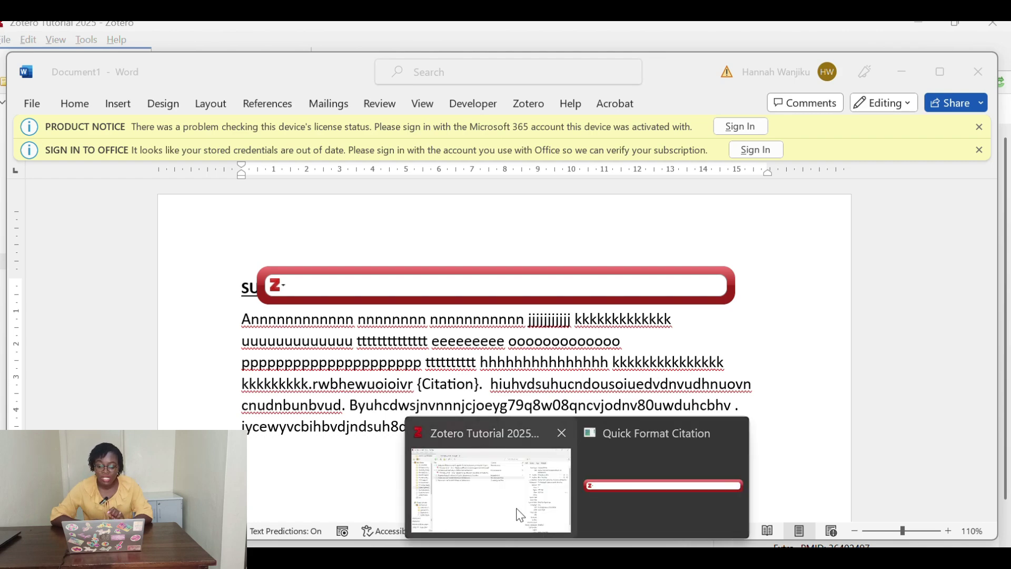
pyautogui.moveTo(504, 496)
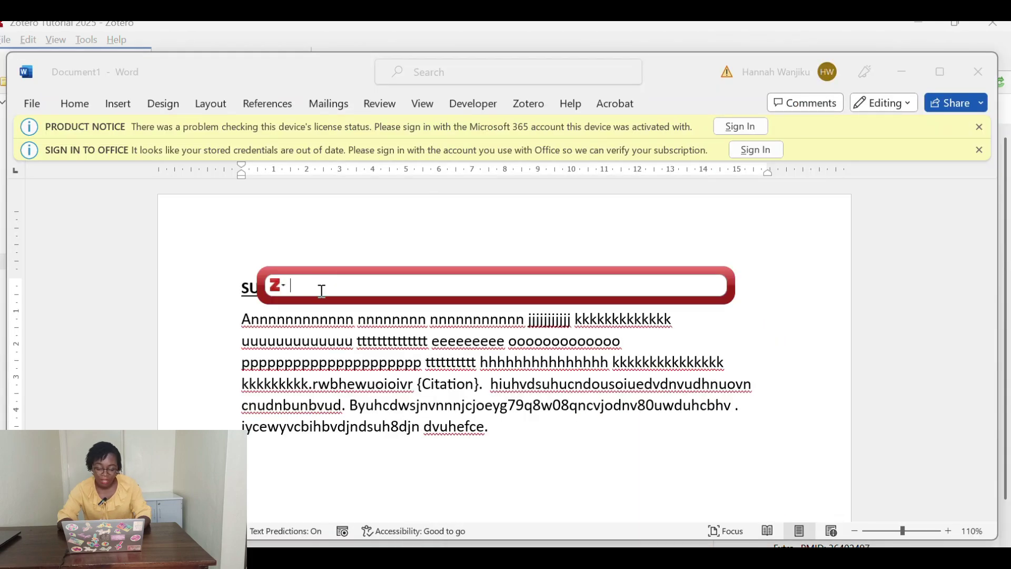
pyautogui.write('ros')
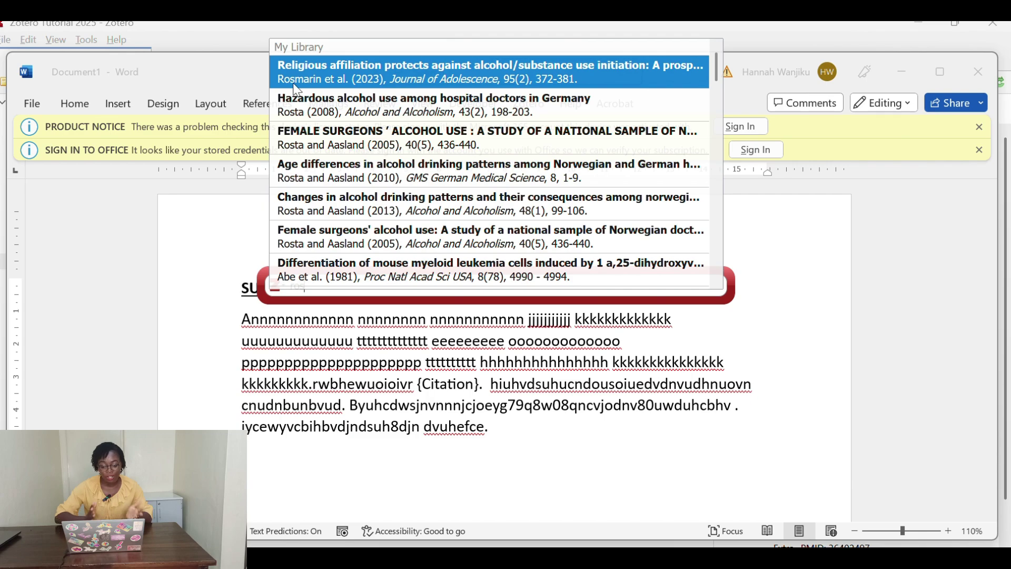
pyautogui.click(343, 75)
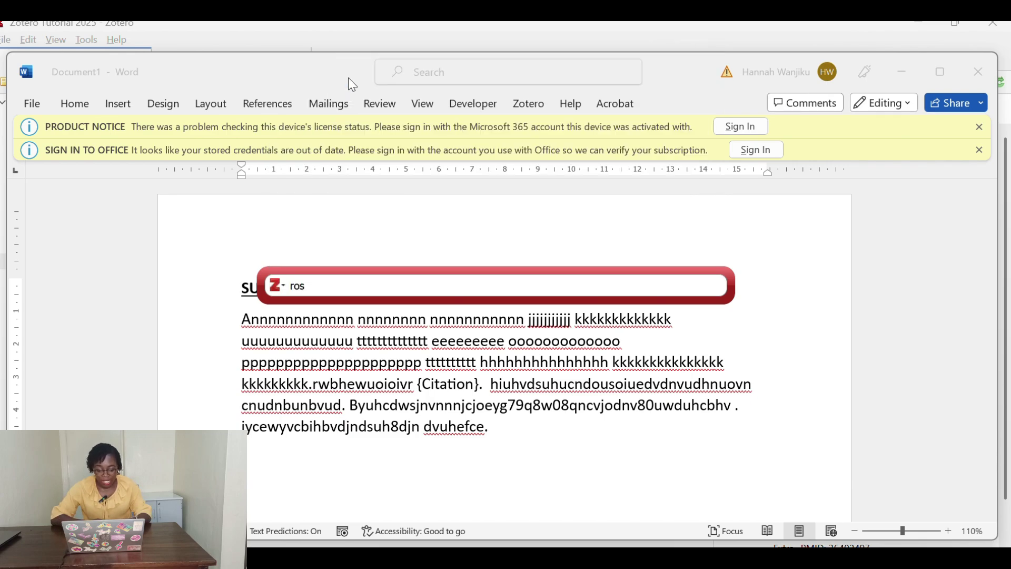
pyautogui.press('Return')
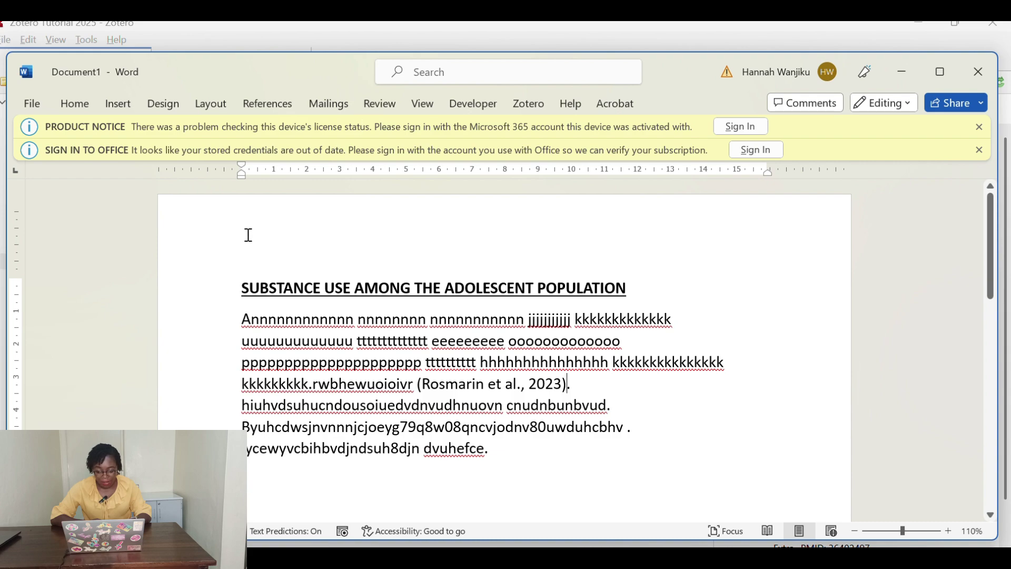
pyautogui.moveTo(242, 385); pyautogui.dragTo(418, 385)
pyautogui.click(418, 383)
pyautogui.click(419, 383)
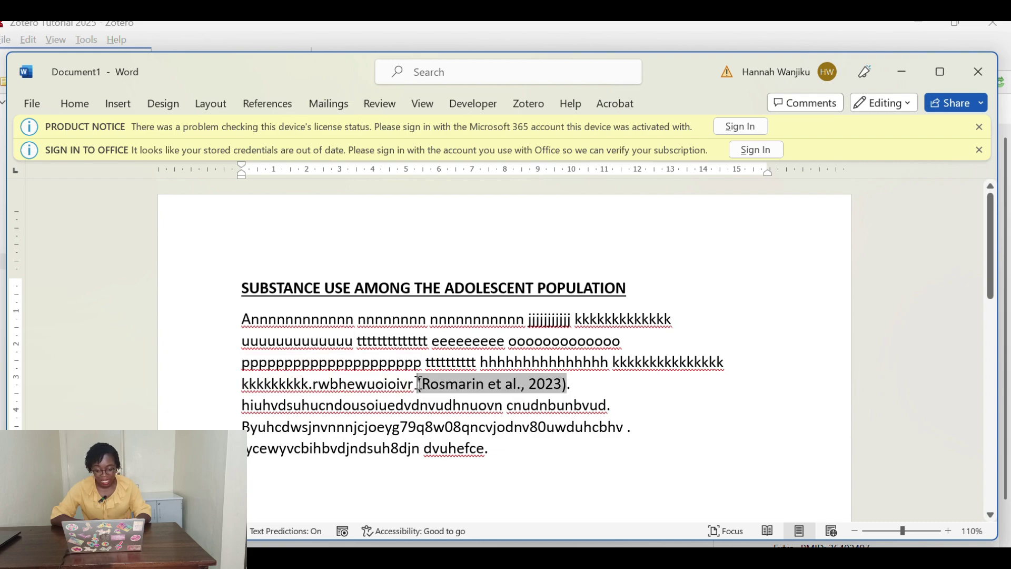
pyautogui.doubleClick(418, 384)
pyautogui.click(400, 386)
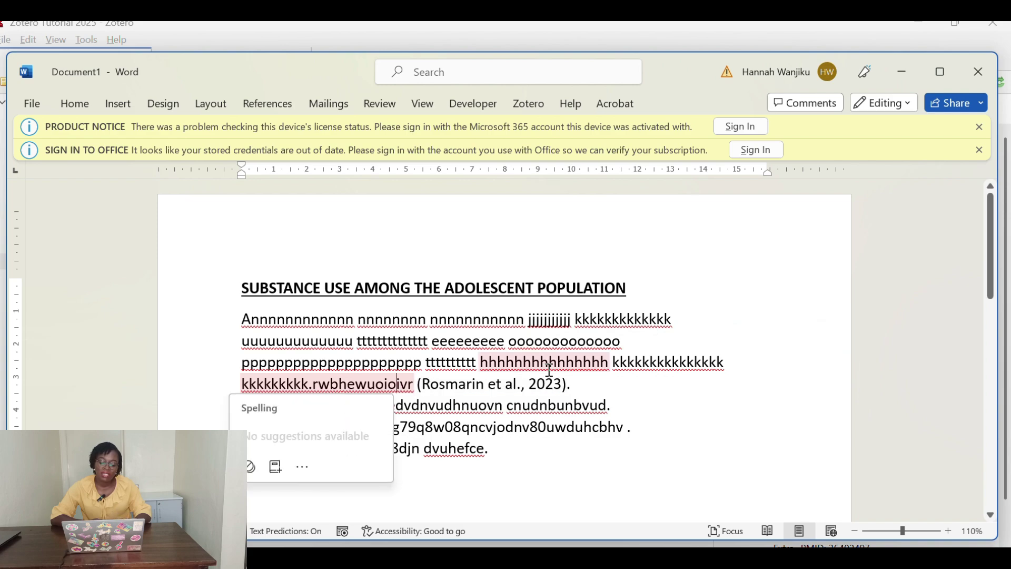
pyautogui.click(576, 385)
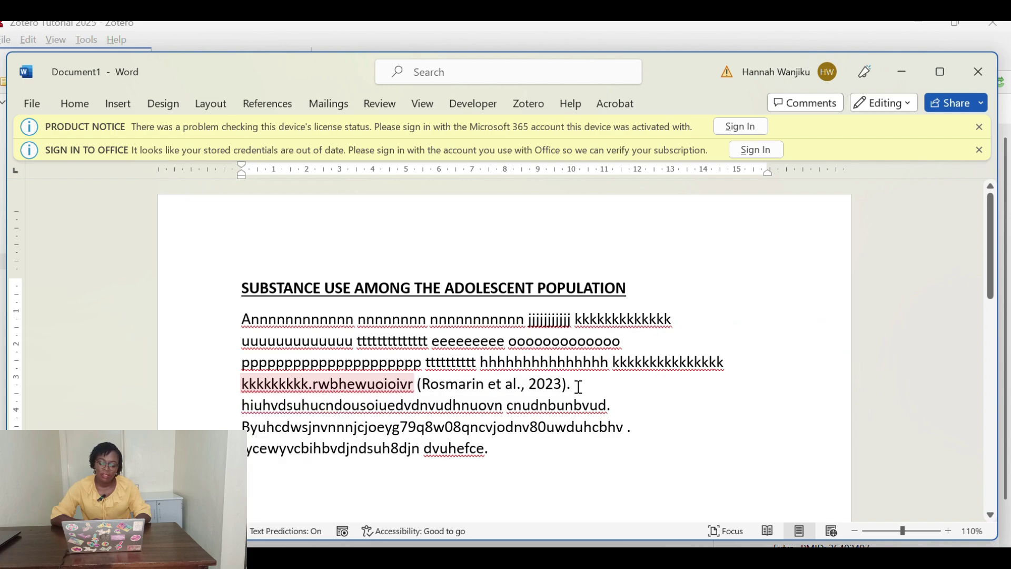
pyautogui.click(674, 437)
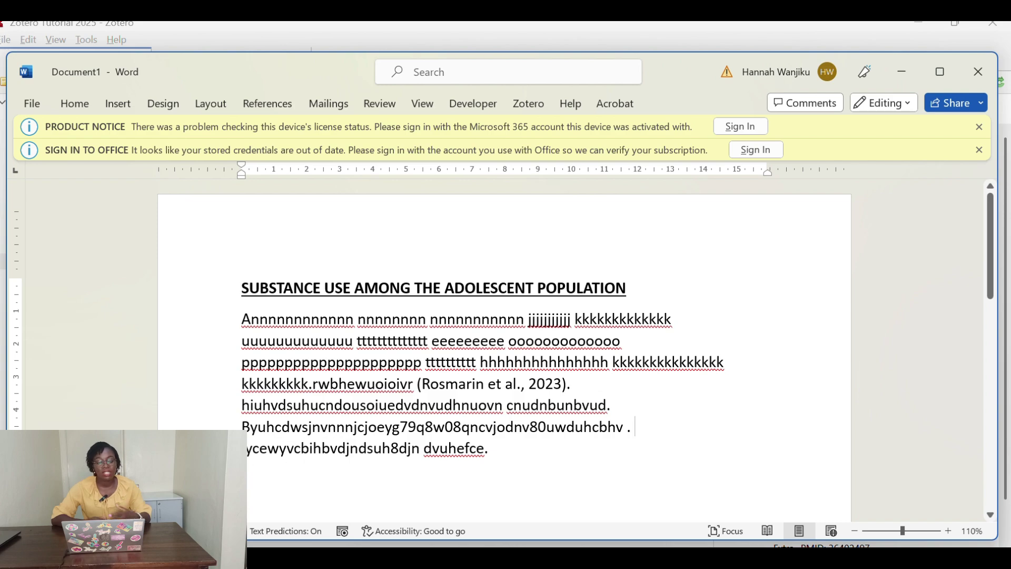
# Insert a space before the full stop after "cnudnbunbvud" and place the insertion point between that space and the full stop.
pyautogui.click(582, 406)
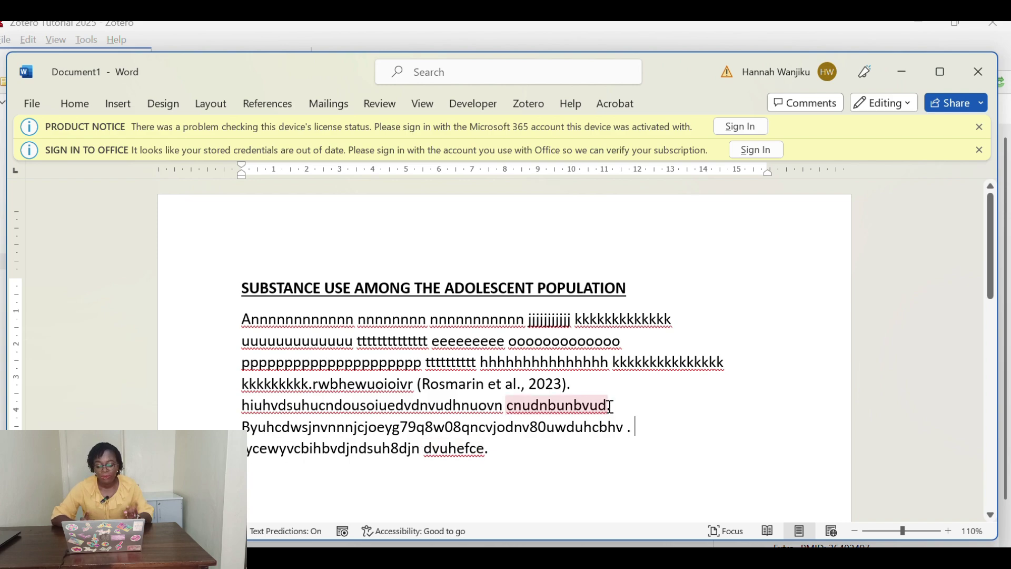
pyautogui.write('.')
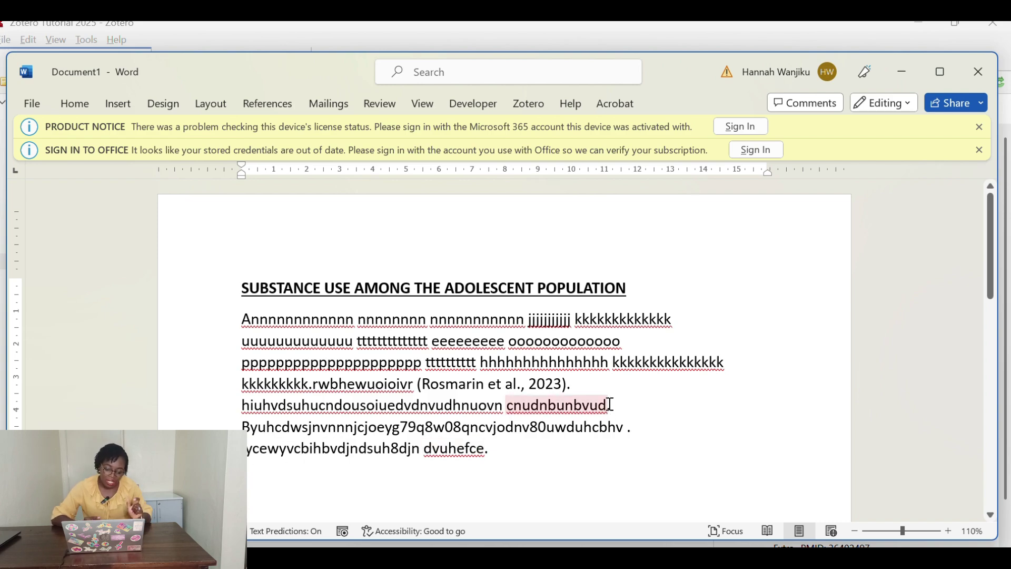
pyautogui.click(609, 406)
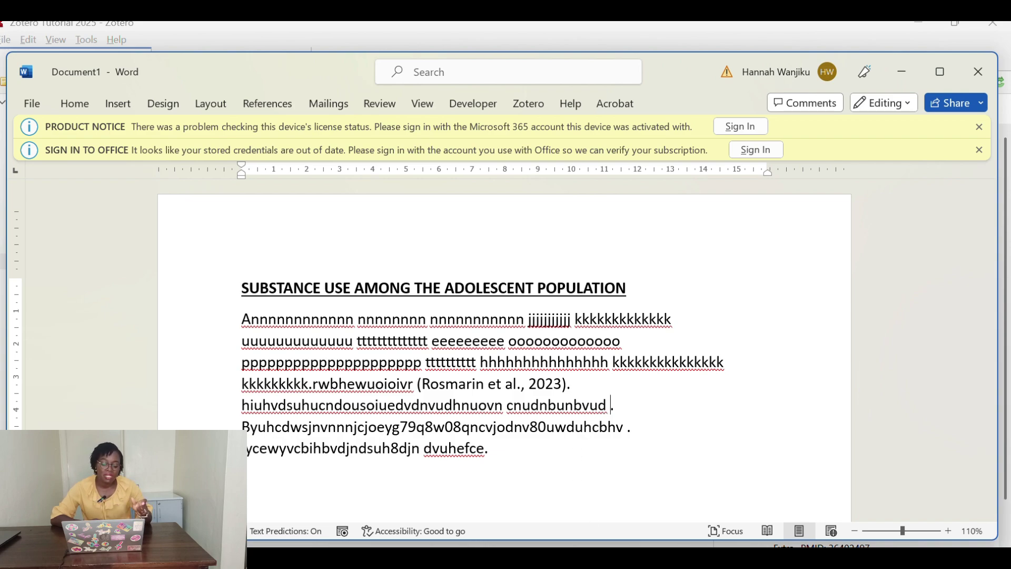
# Start a Zotero citation after "cnudnbunbvud" and add the 2023 religious affiliation article from My Library by searching for "ros".
pyautogui.moveTo(578, 558)
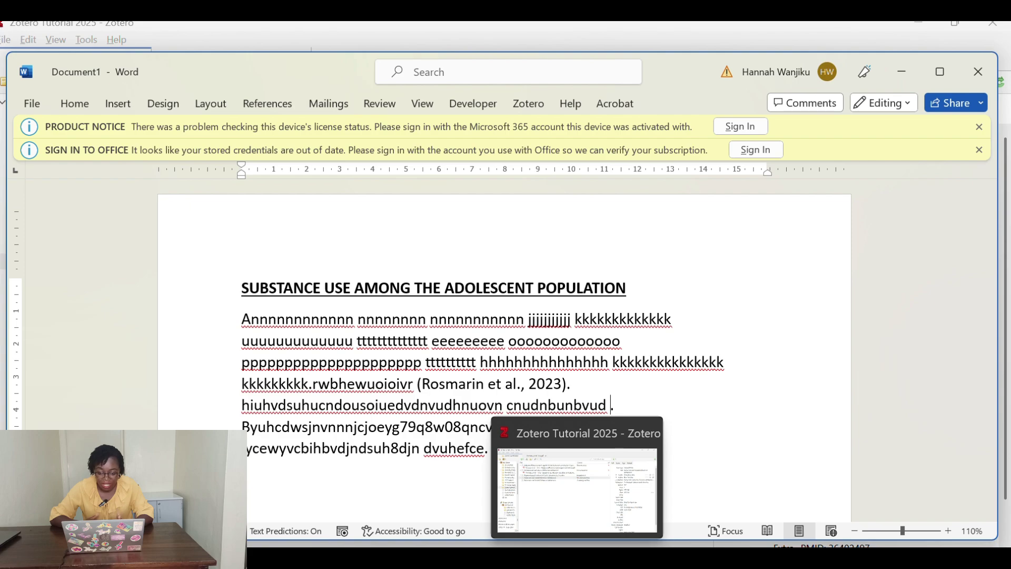
pyautogui.click(578, 489)
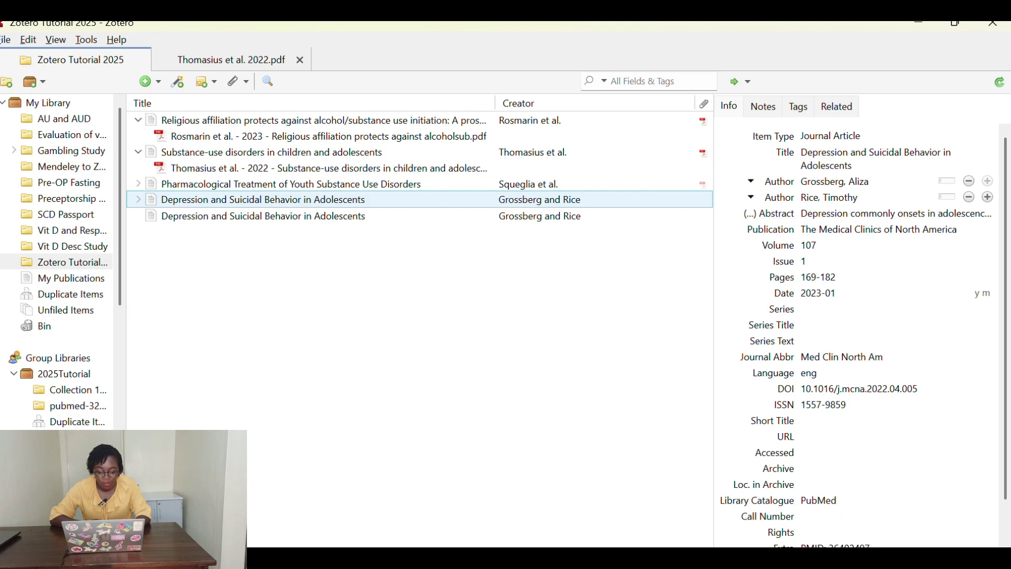
pyautogui.hotkey('alt', 'Tab')
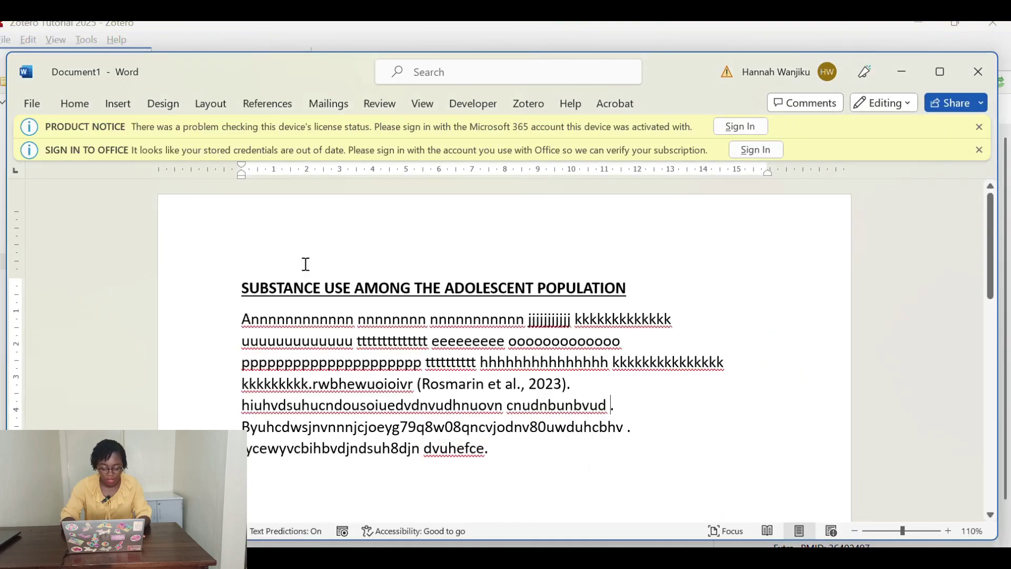
pyautogui.click(544, 102)
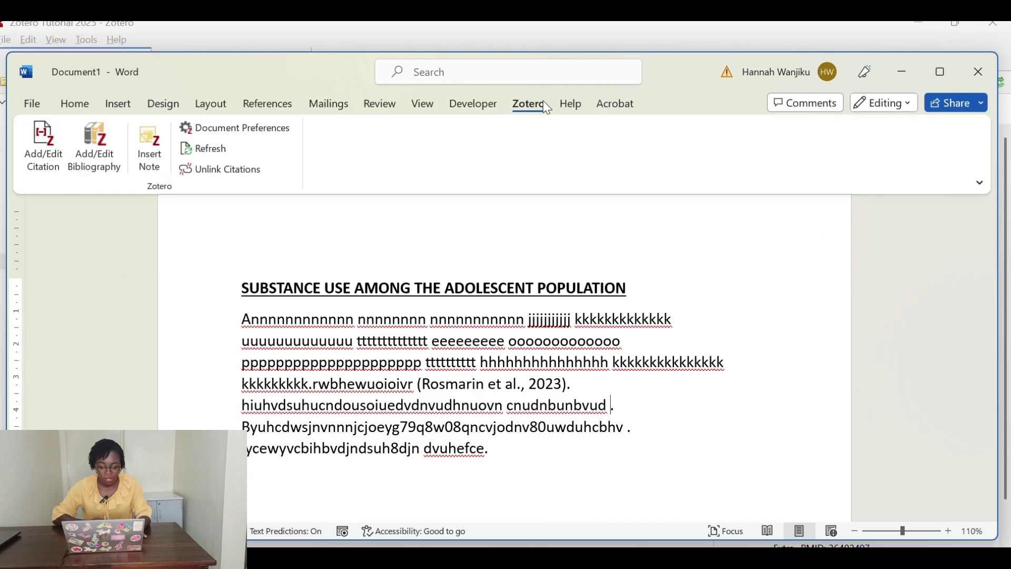
pyautogui.click(42, 149)
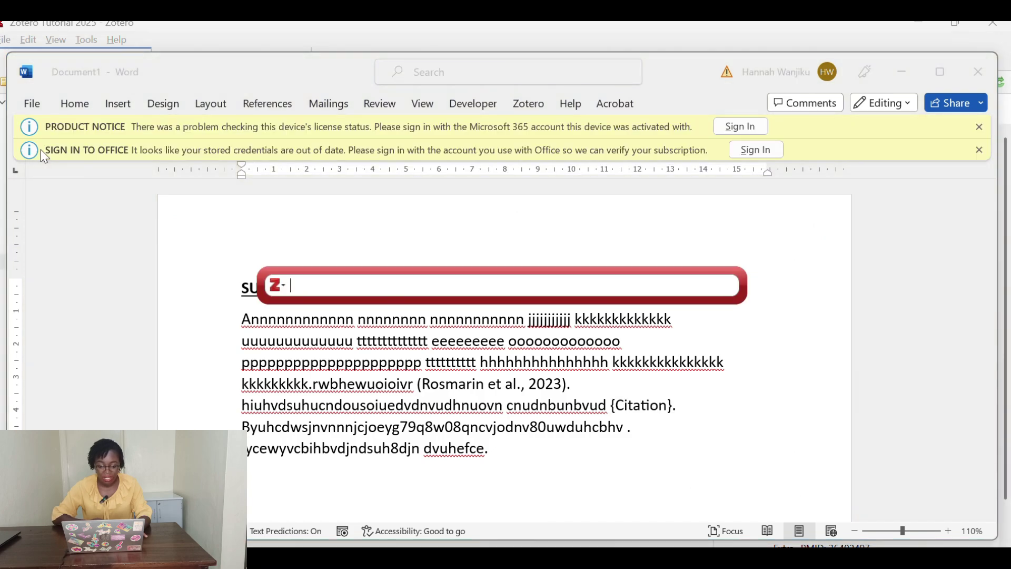
pyautogui.write('ro')
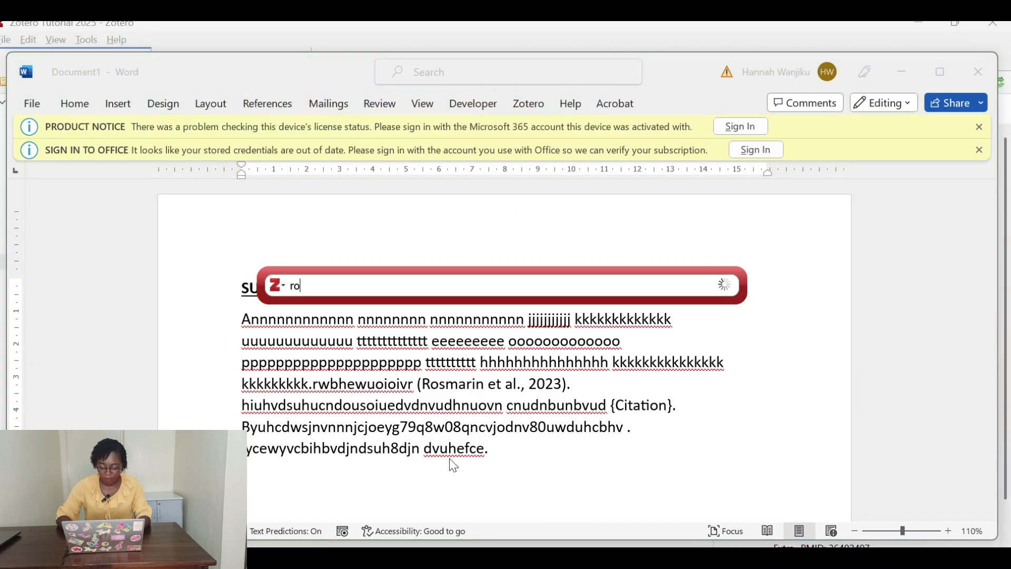
pyautogui.write('s')
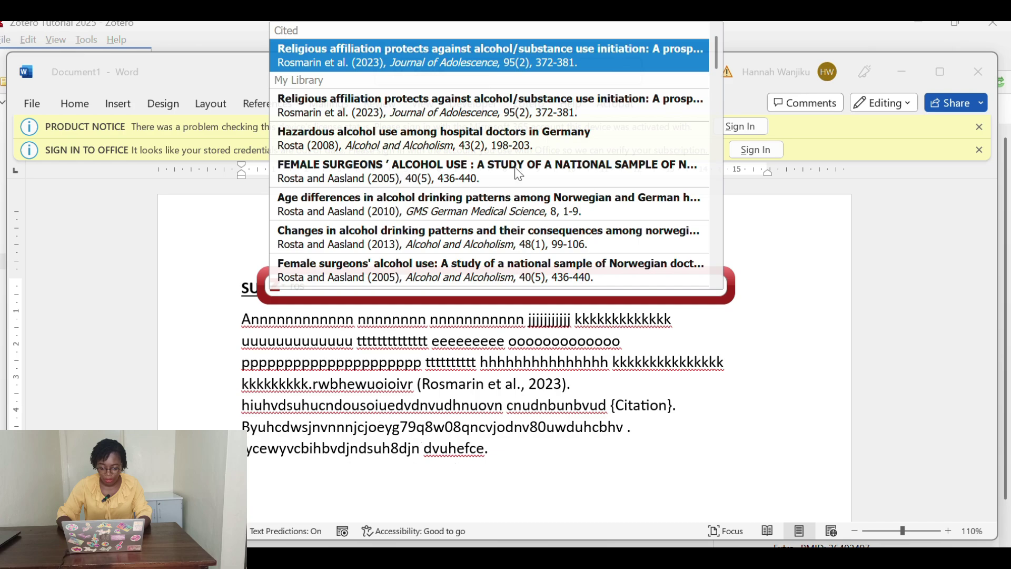
pyautogui.click(363, 111)
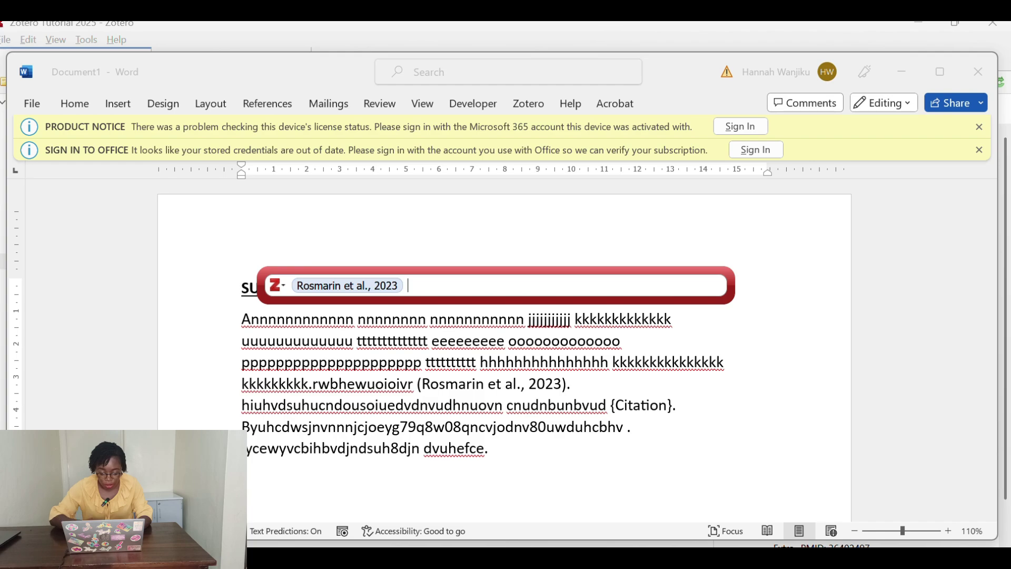
# Add the 2022 article "Substance-use disorders in children and adolescents" to the same citation by searching for "thom".
pyautogui.moveTo(523, 513)
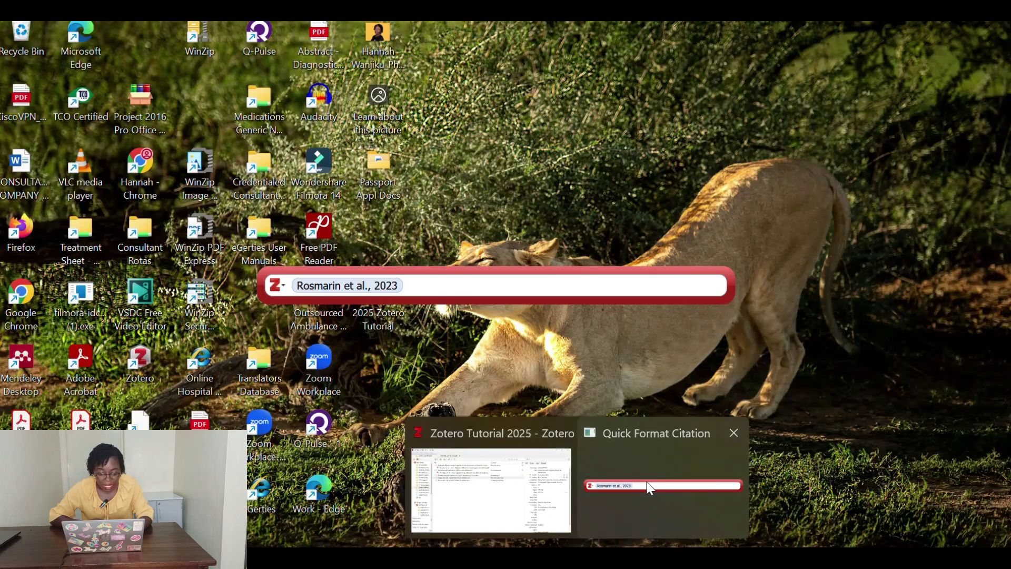
pyautogui.click(666, 503)
pyautogui.moveTo(667, 509)
pyautogui.write('tho')
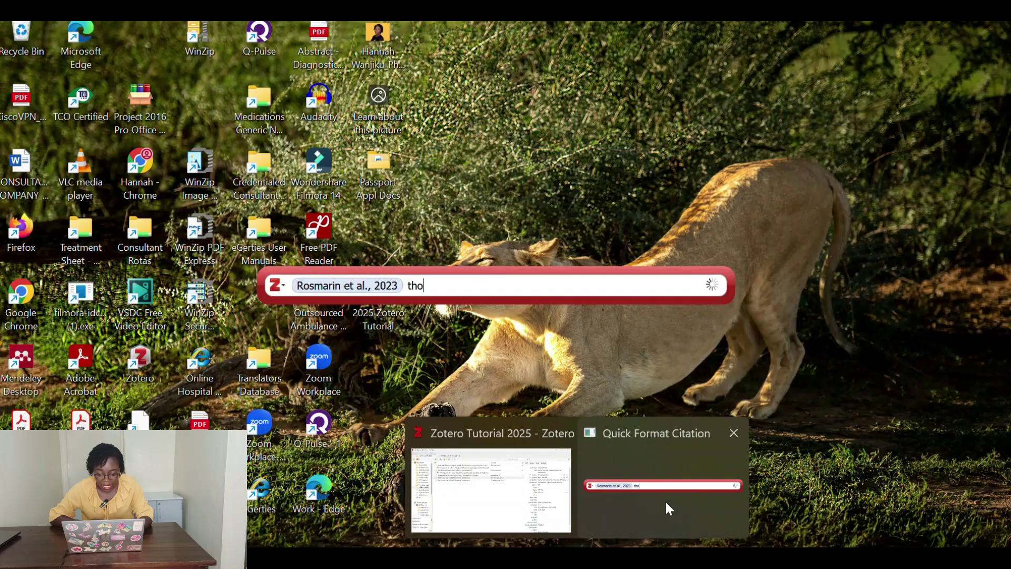
pyautogui.write('m')
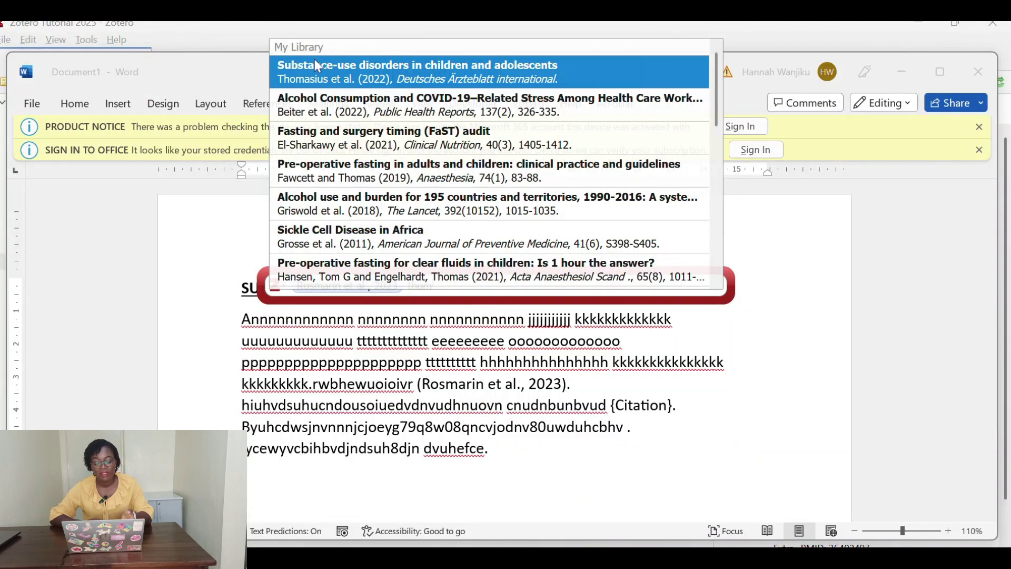
pyautogui.click(322, 72)
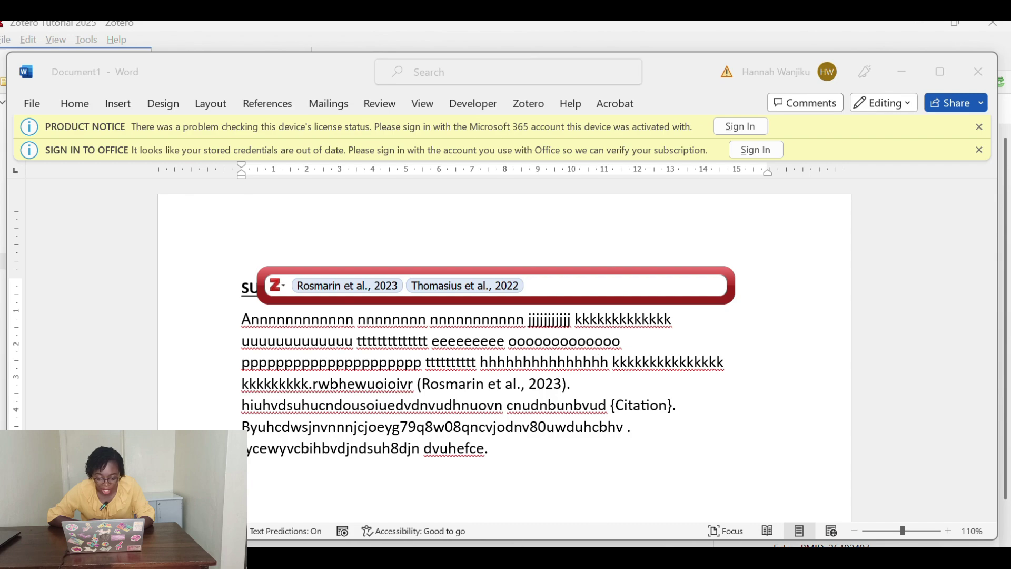
# Search for "gross", add the Medical Clinics of North America entry "Depression and Suicidal Behavior in Adolescents", and insert the combined citation.
pyautogui.moveTo(402, 558)
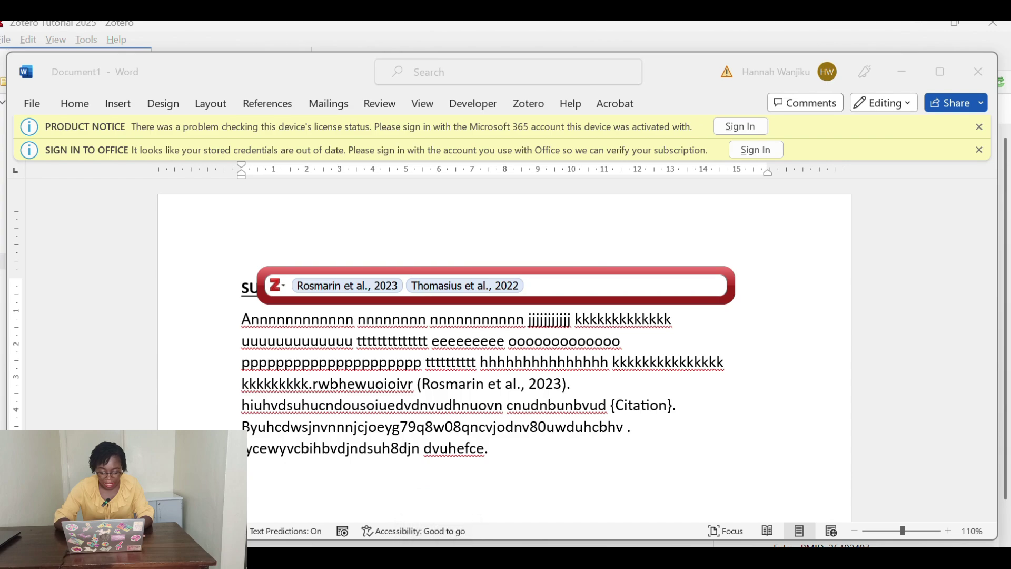
pyautogui.moveTo(577, 558)
pyautogui.moveTo(534, 496)
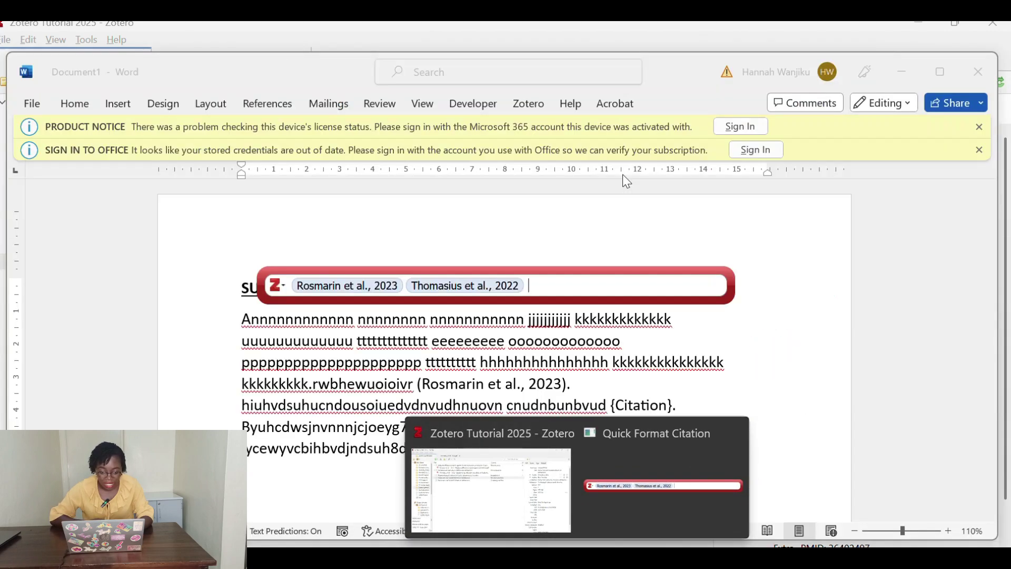
pyautogui.write('gross')
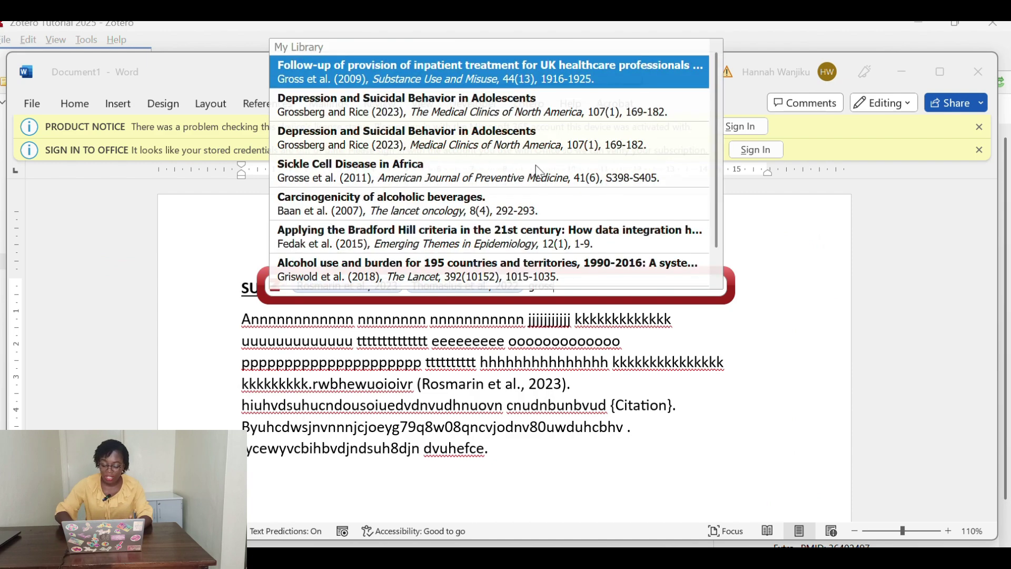
pyautogui.click(333, 138)
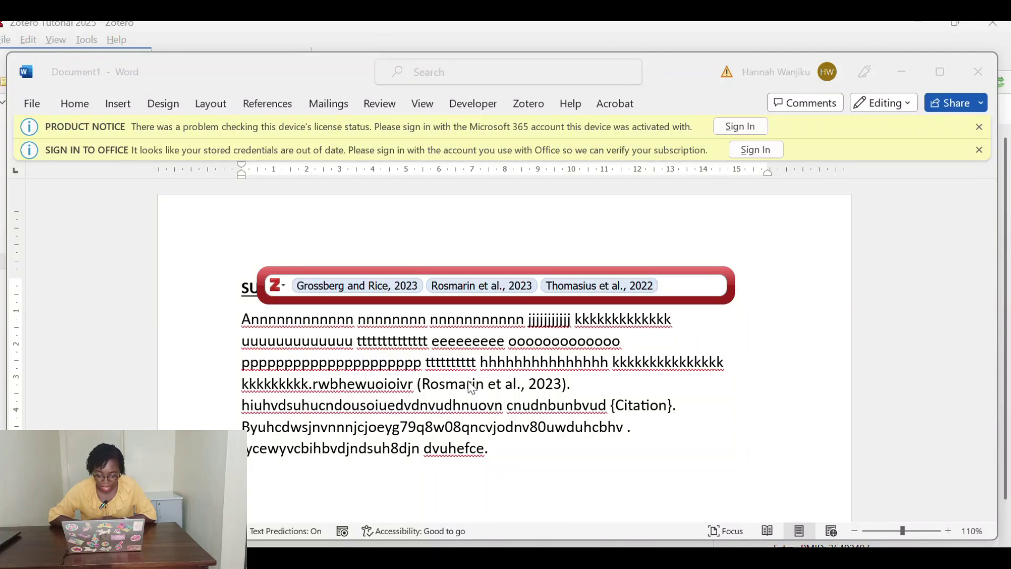
pyautogui.press('Return')
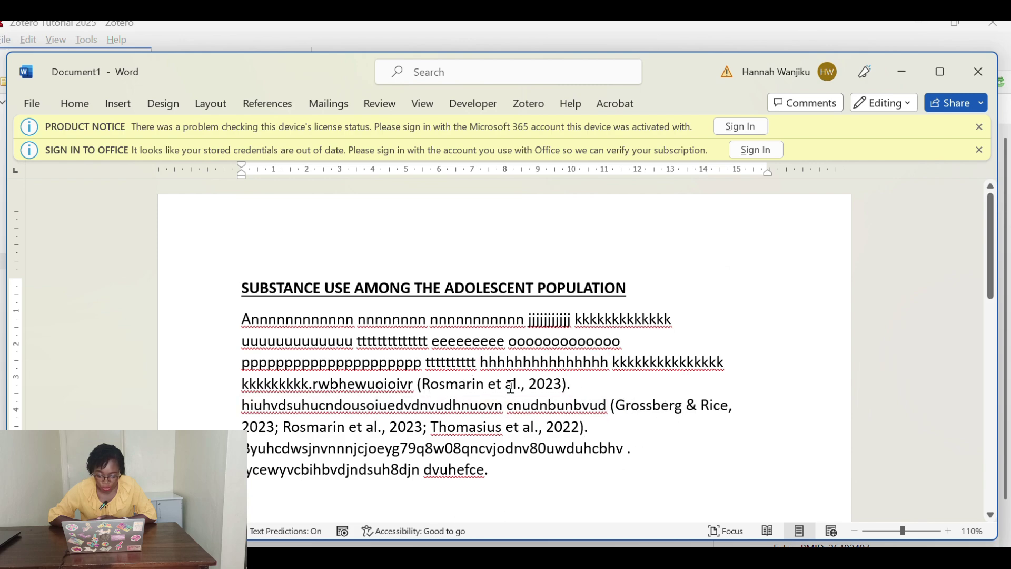
# Highlight the first in-text citation, the single-source one after "rwbhewuoioivr", in yellow together with its full stop.
pyautogui.moveTo(419, 385); pyautogui.dragTo(573, 384)
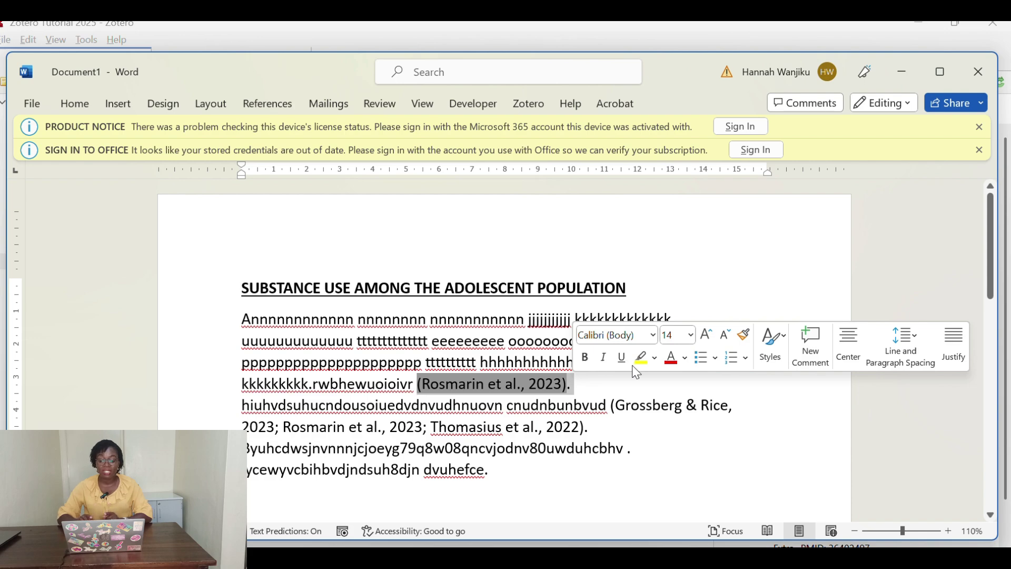
pyautogui.click(642, 358)
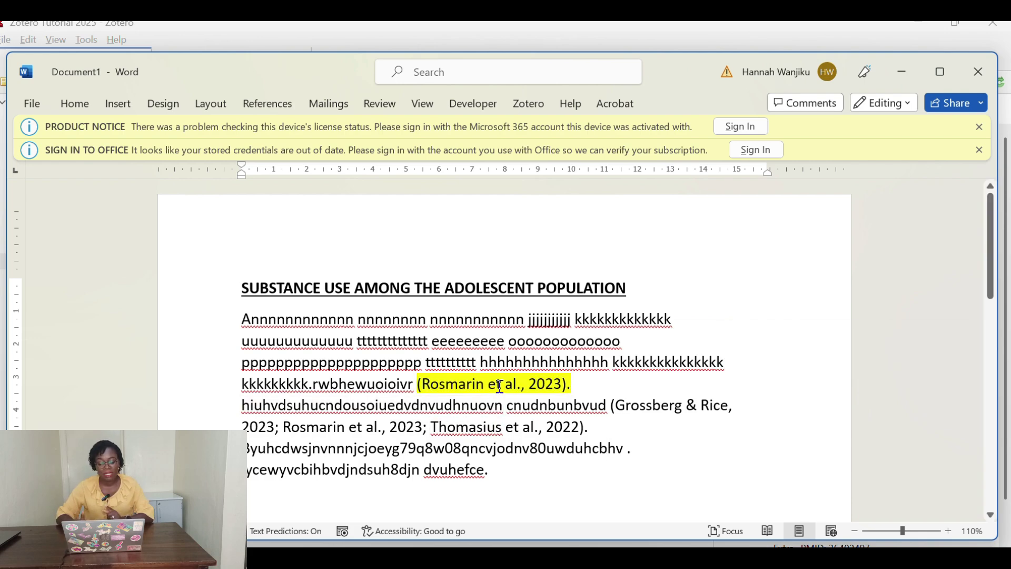
# Remove the yellow highlighting from the first in-text citation after "rwbhewuoioivr" and its full stop.
pyautogui.click(632, 406)
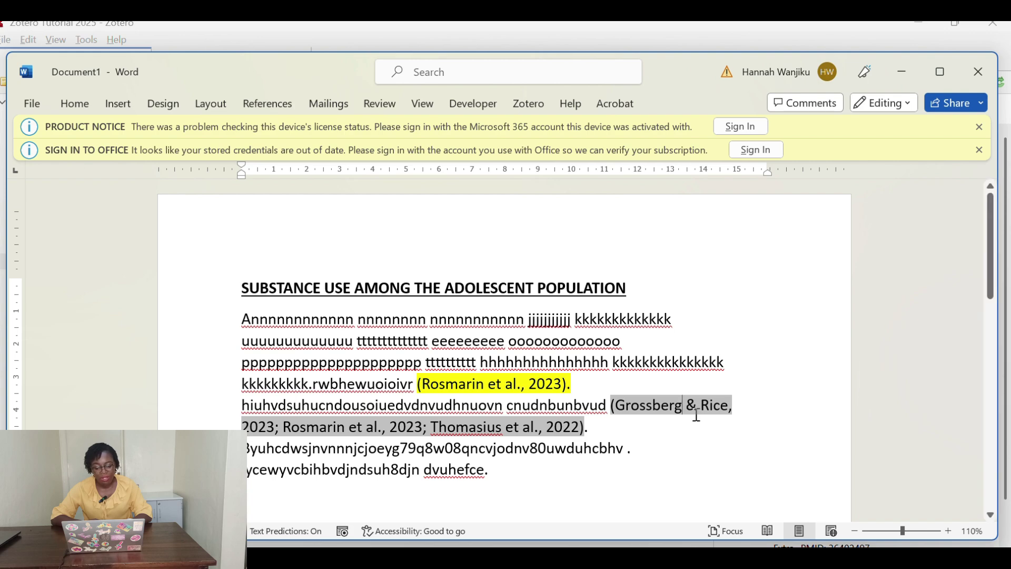
pyautogui.doubleClick(474, 470)
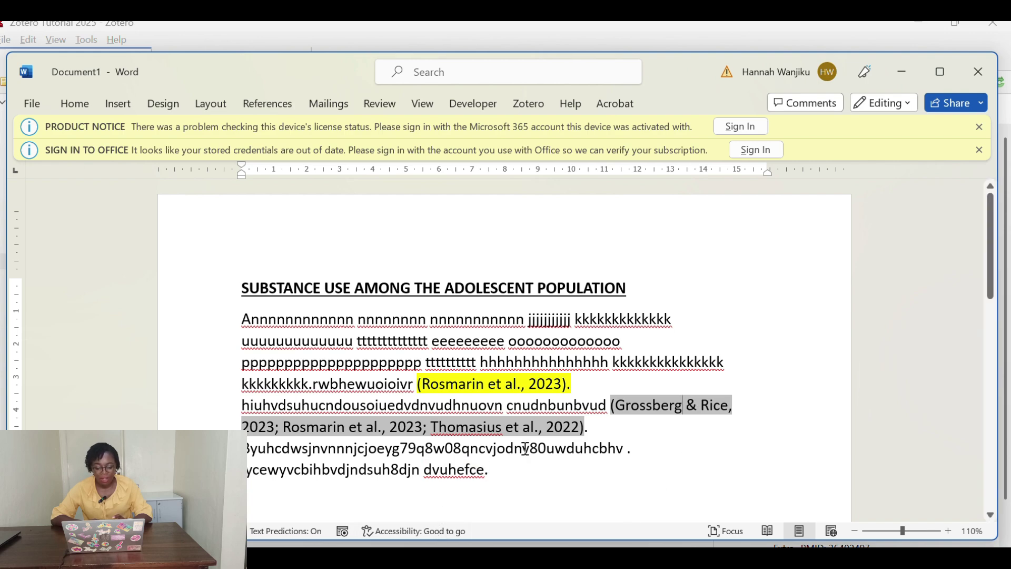
pyautogui.click(579, 383)
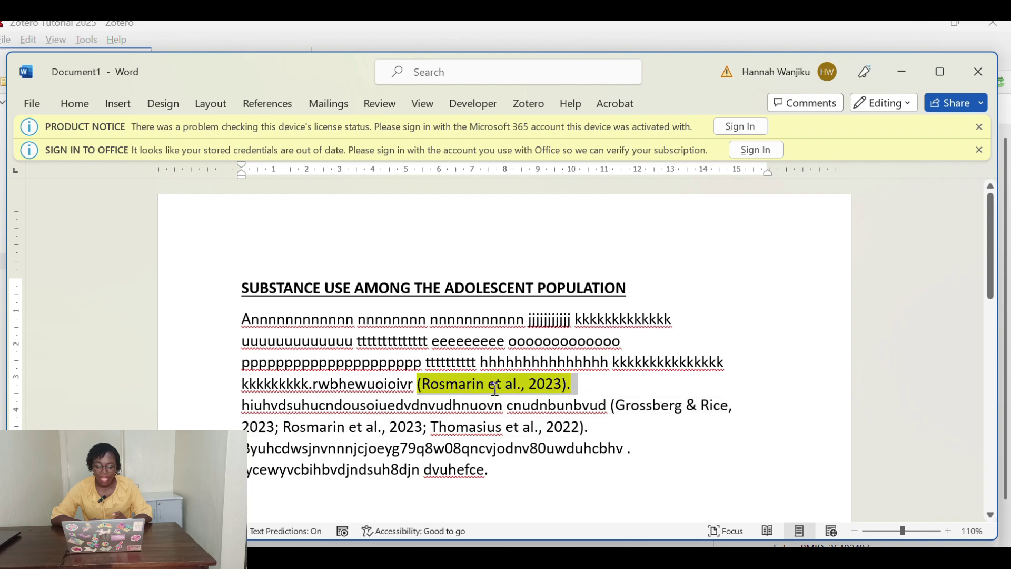
pyautogui.moveTo(356, 386); pyautogui.dragTo(420, 389)
pyautogui.click(500, 362)
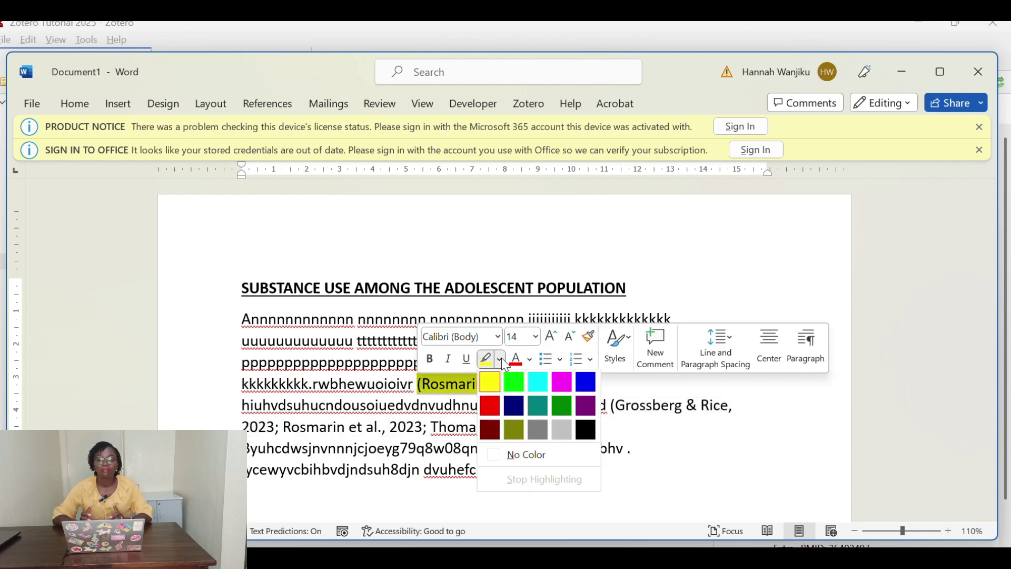
pyautogui.click(523, 462)
pyautogui.hotkey('ctrl', 'z')
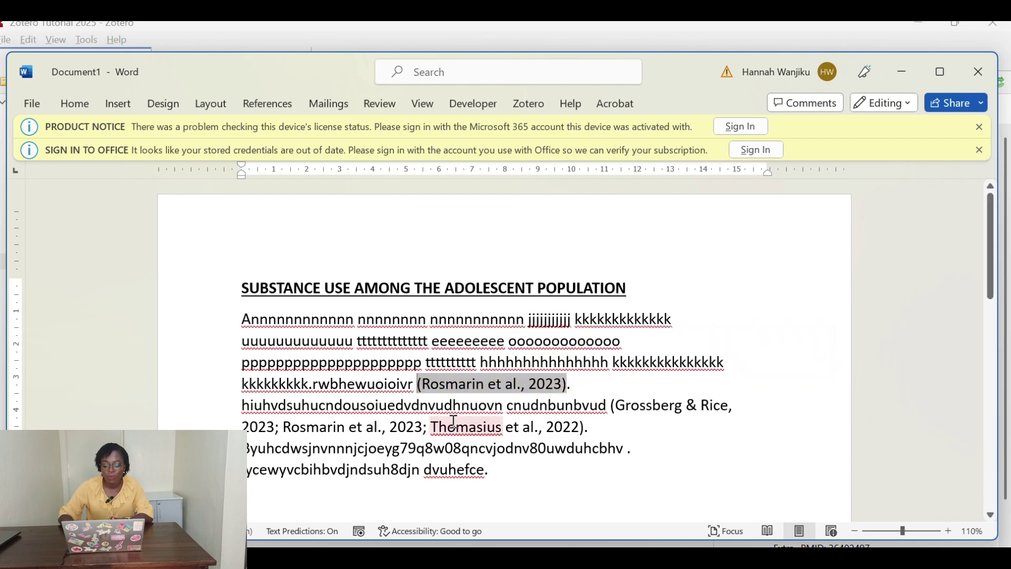
pyautogui.rightClick(458, 427)
pyautogui.click(599, 449)
# Edit the first in-text citation with Zotero and add the 2019 source as a second reference by searching for "squ".
pyautogui.click(526, 385)
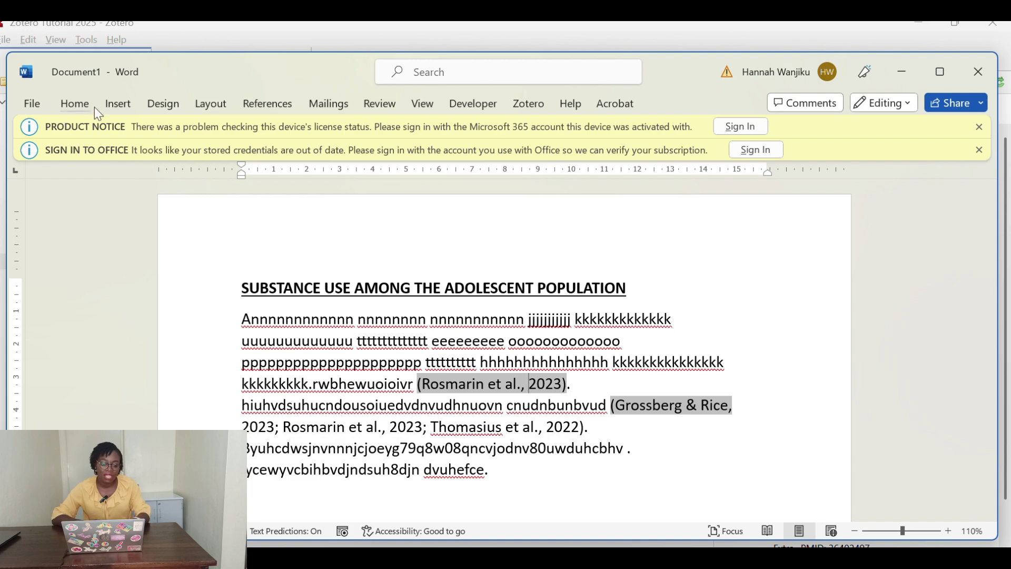
pyautogui.click(526, 108)
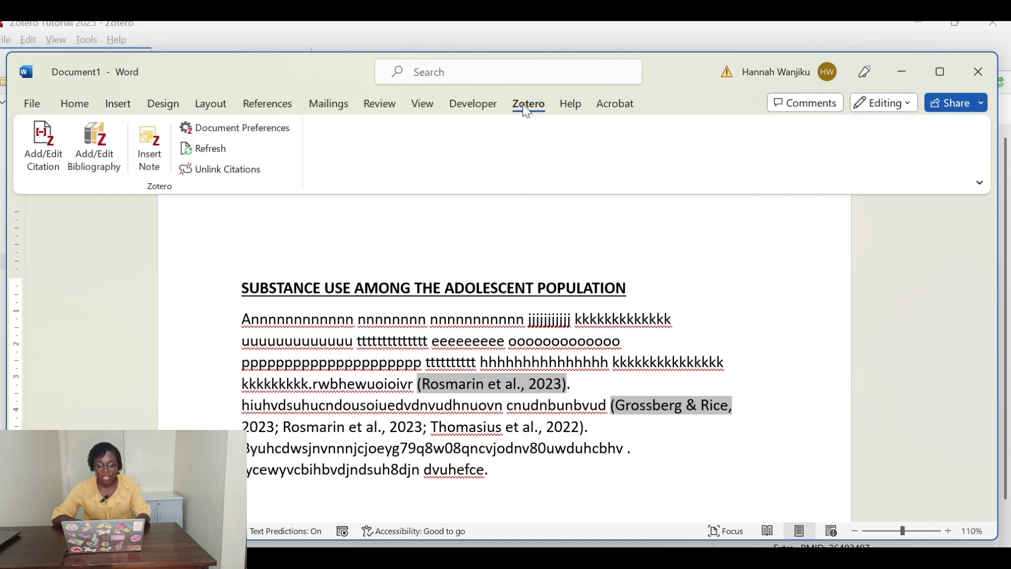
pyautogui.click(53, 165)
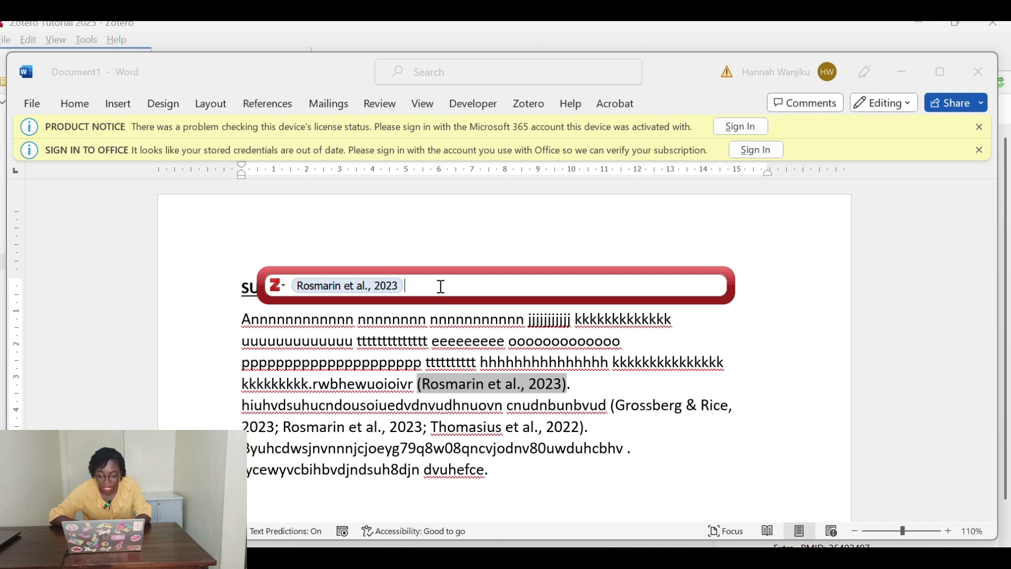
pyautogui.moveTo(577, 559)
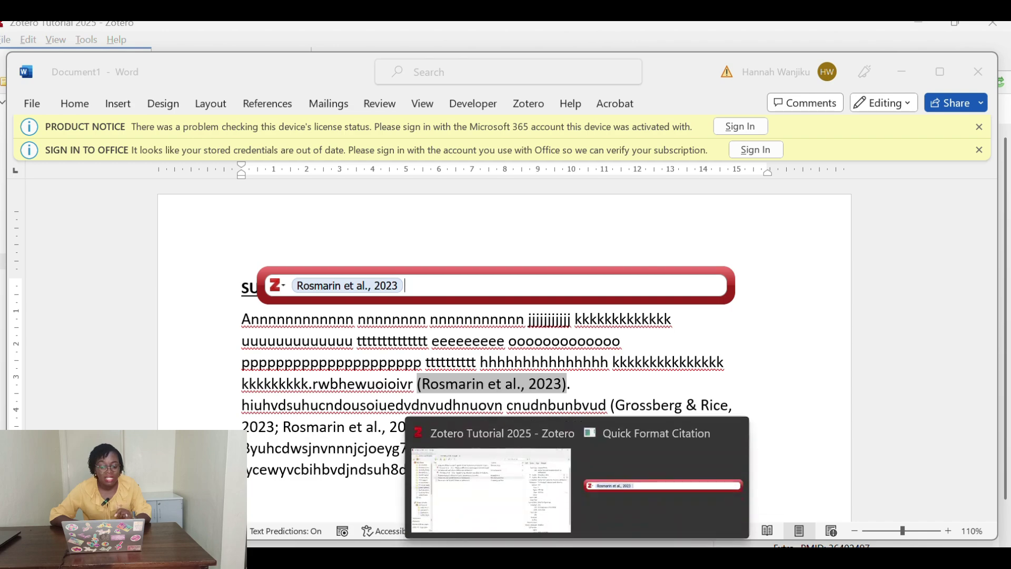
pyautogui.moveTo(500, 511)
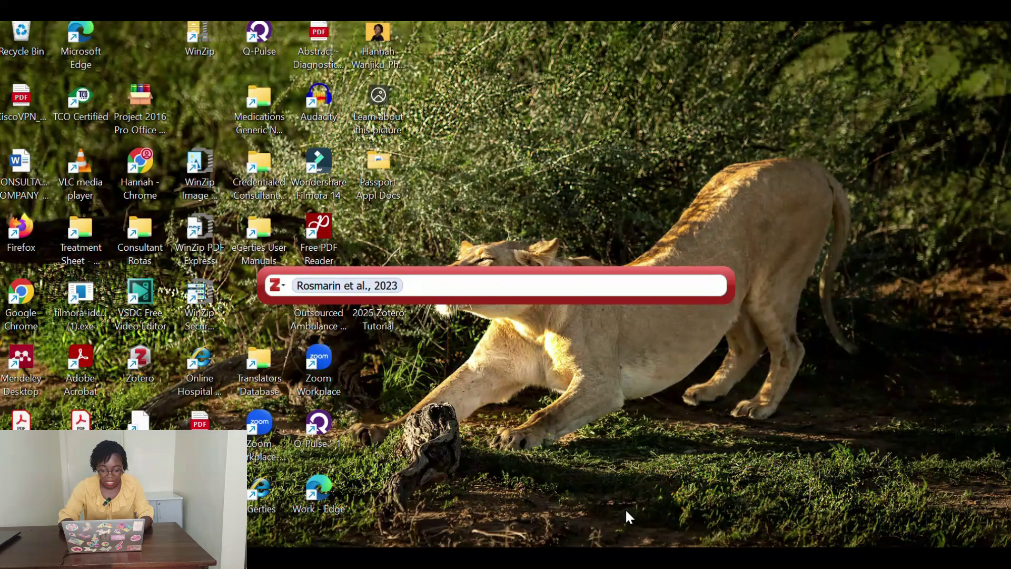
pyautogui.click(628, 511)
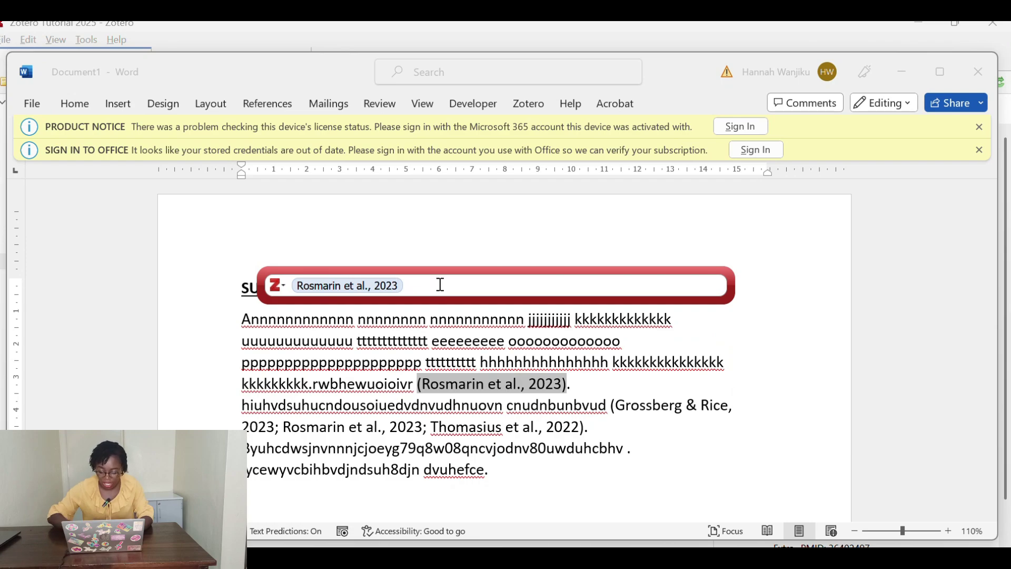
pyautogui.write('squ')
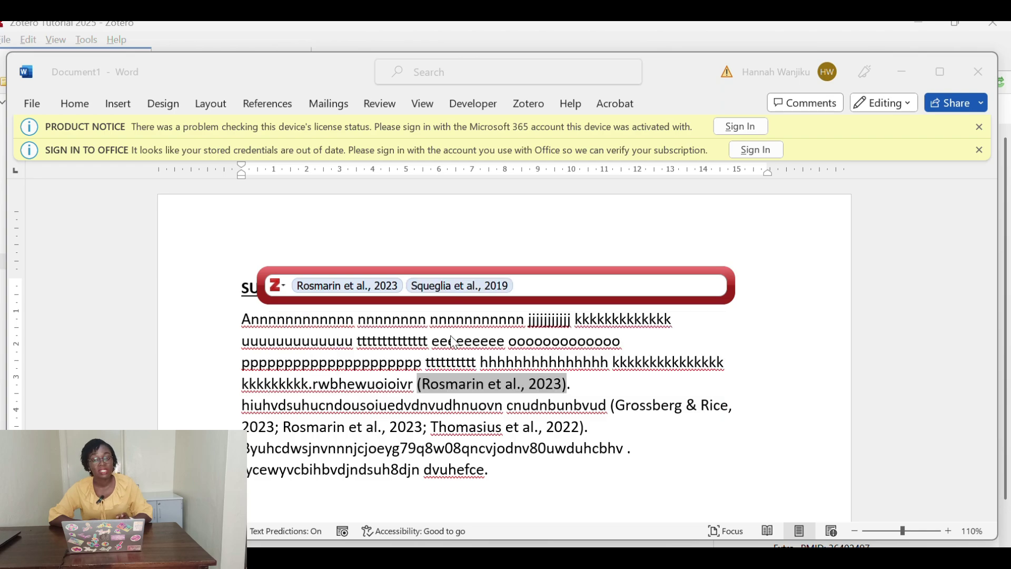
pyautogui.press('Return')
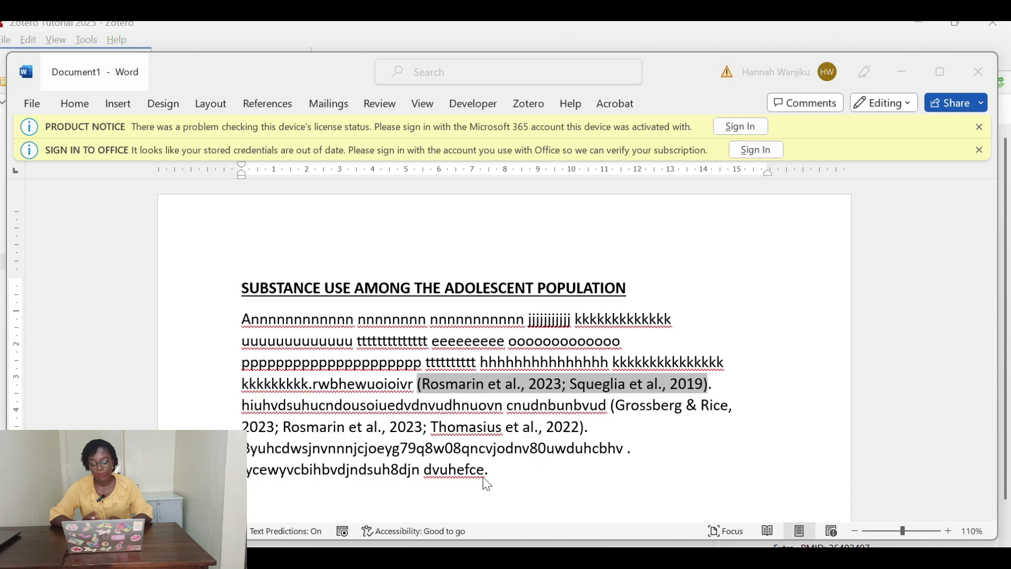
# Reopen the first in-text citation in Zotero and remove the 2019 source, keeping only the 2023 religious affiliation article.
pyautogui.click(504, 470)
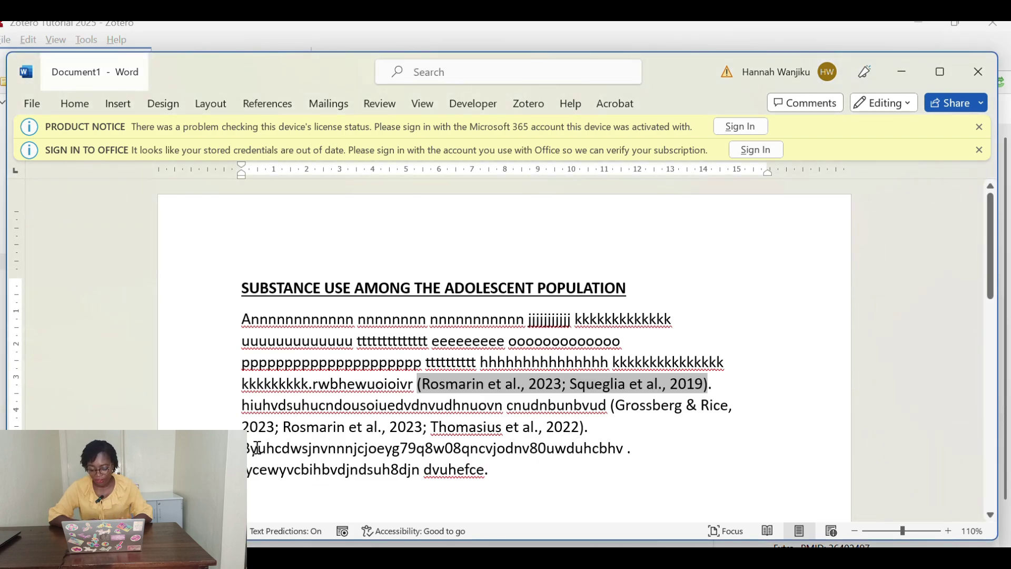
pyautogui.click(240, 497)
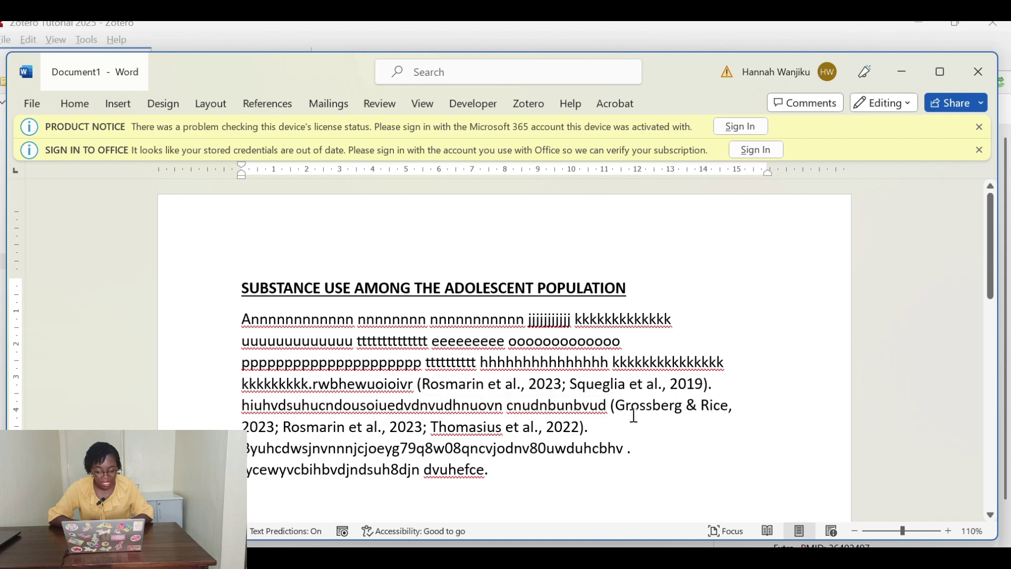
pyautogui.click(704, 390)
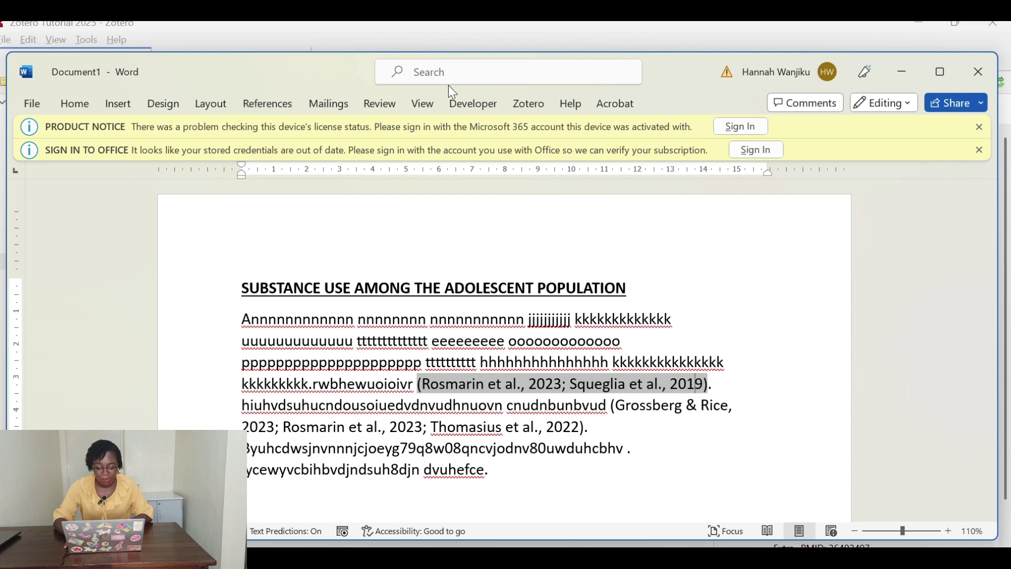
pyautogui.click(530, 107)
pyautogui.click(52, 158)
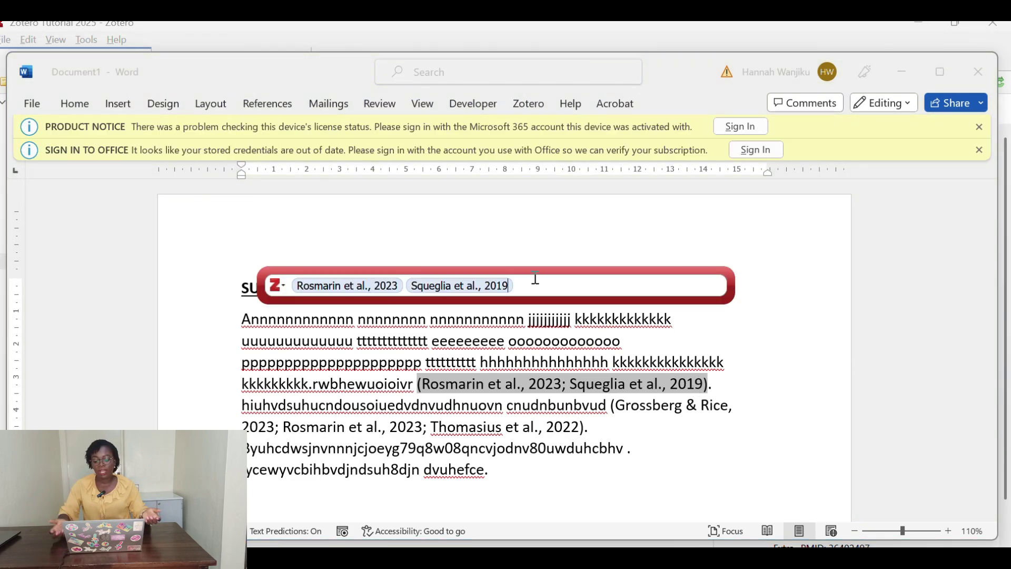
pyautogui.press('BackSpace')
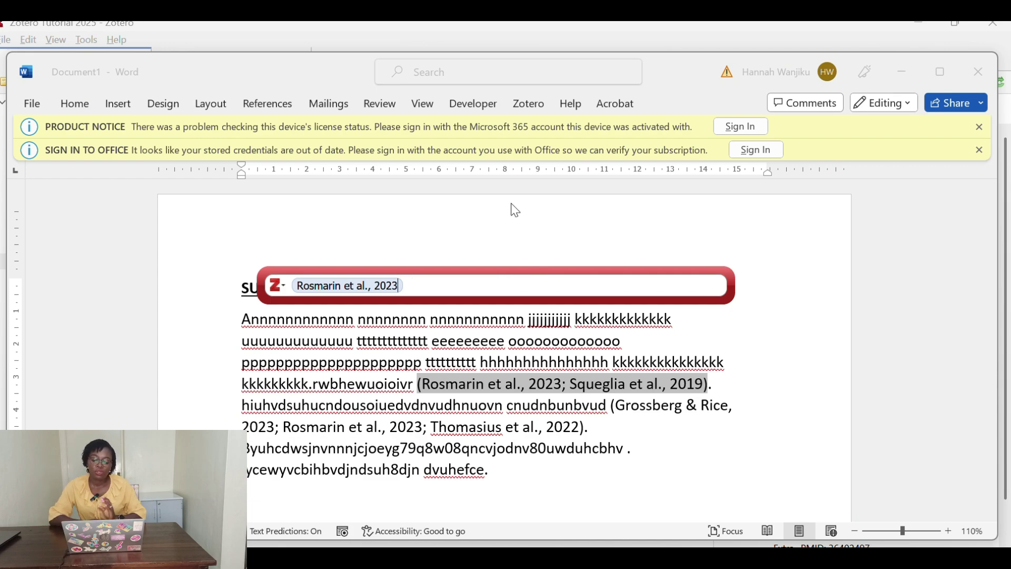
pyautogui.press('Return')
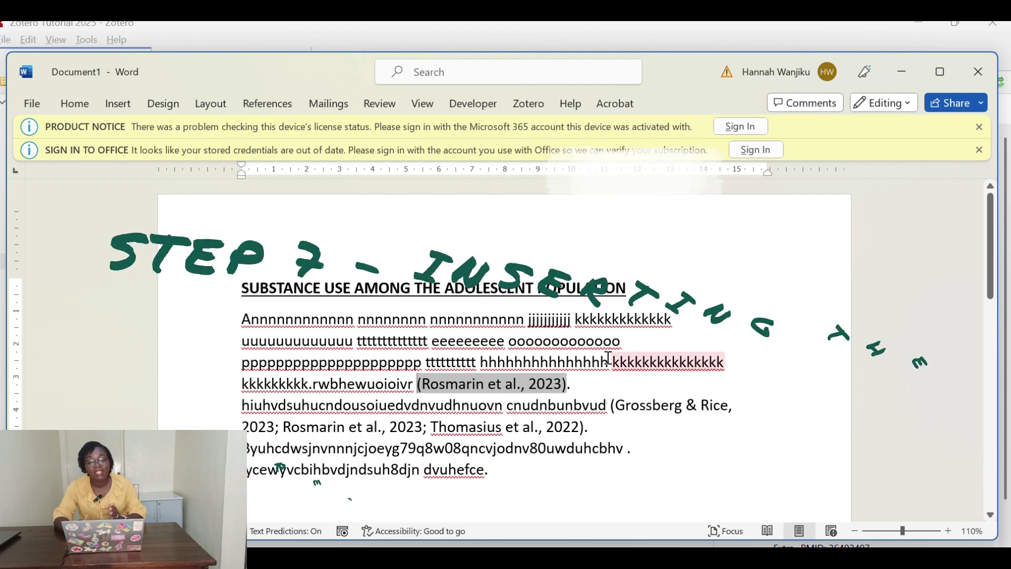
# Add the heading "REFERENCES" in bold below the last line of the text.
pyautogui.scroll(-2, 542, 399)
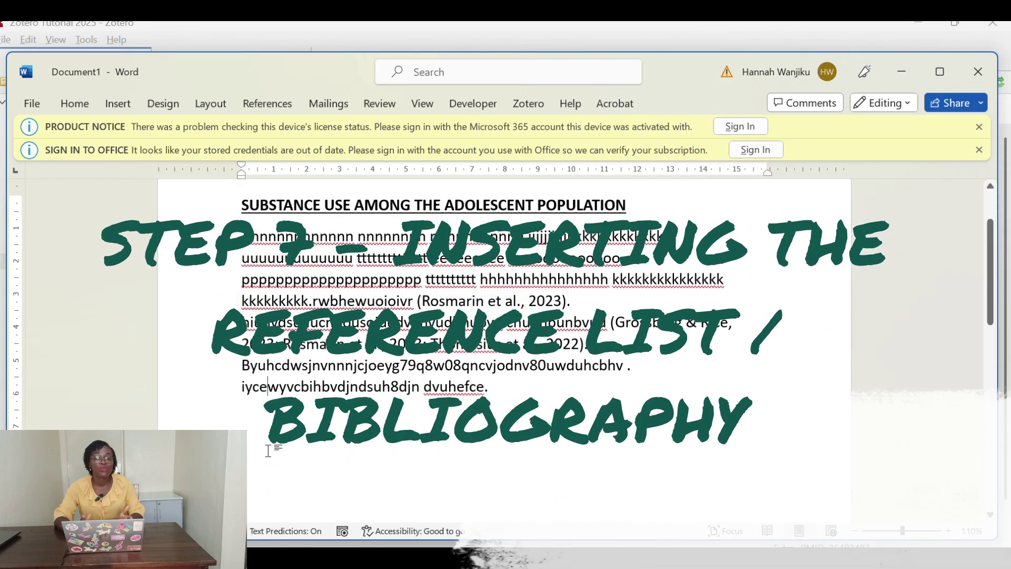
pyautogui.click(539, 396)
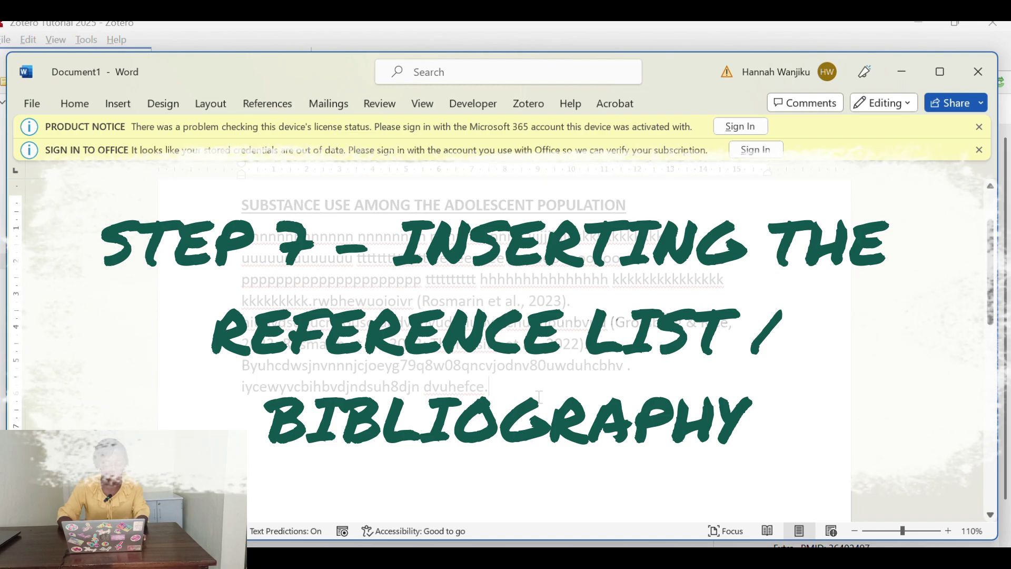
pyautogui.press('Return')
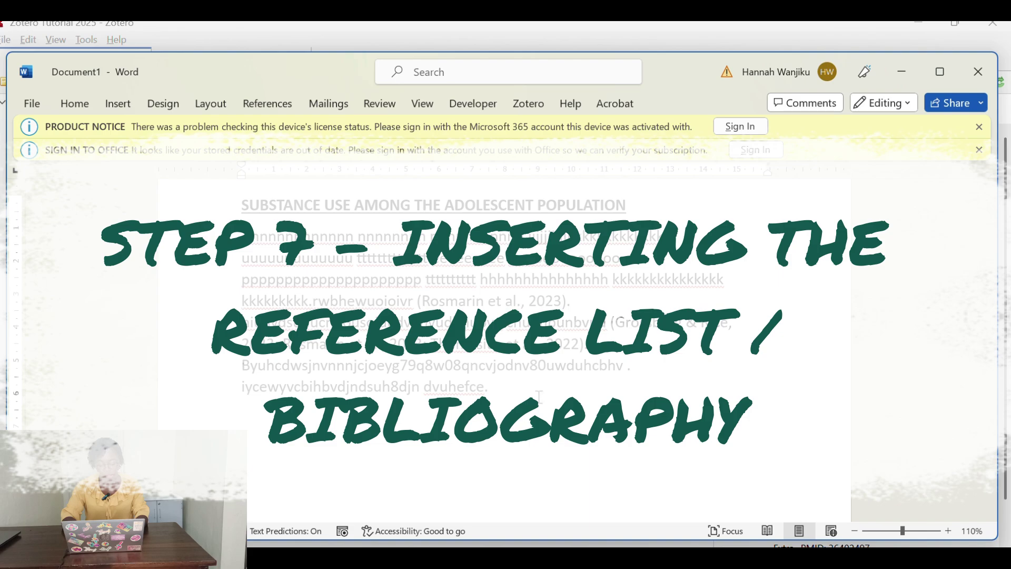
pyautogui.write('RE')
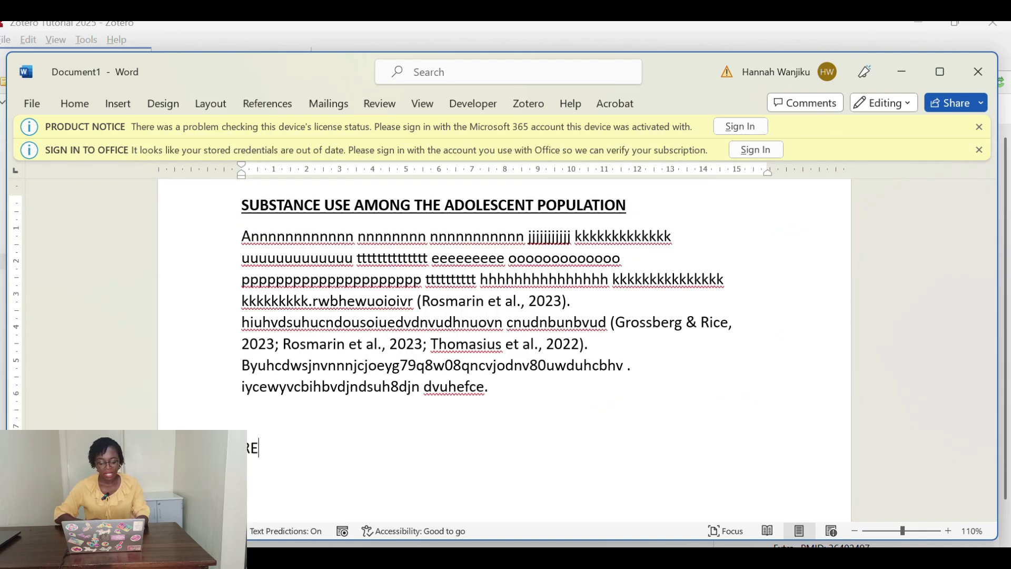
pyautogui.write('FEREN')
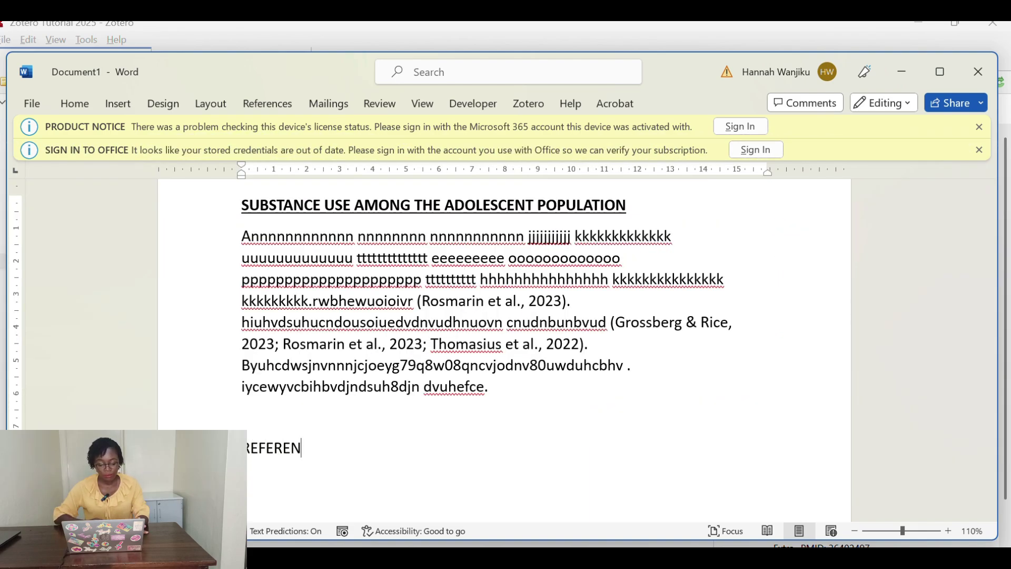
pyautogui.write('CES')
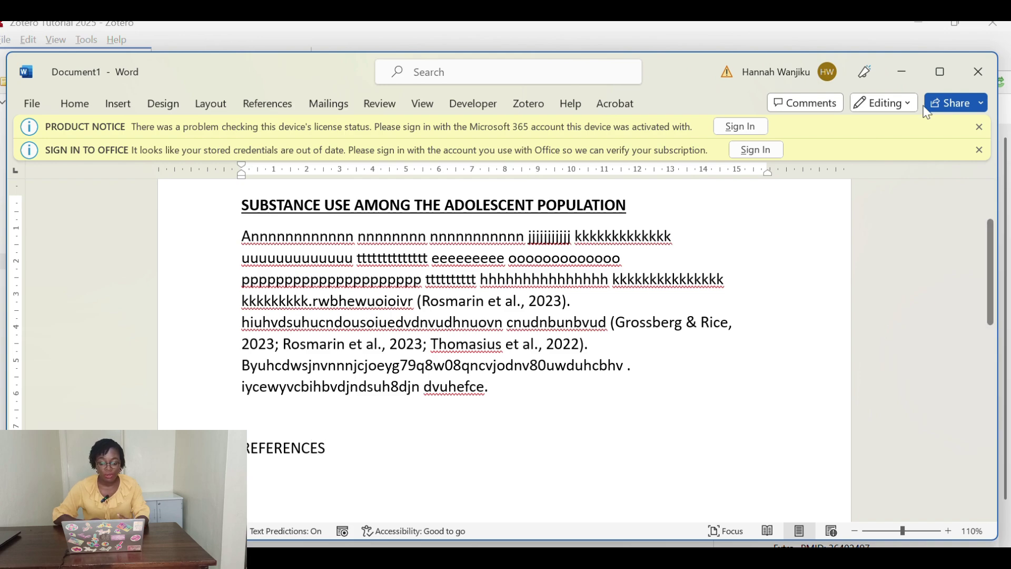
pyautogui.moveTo(243, 448); pyautogui.dragTo(266, 485)
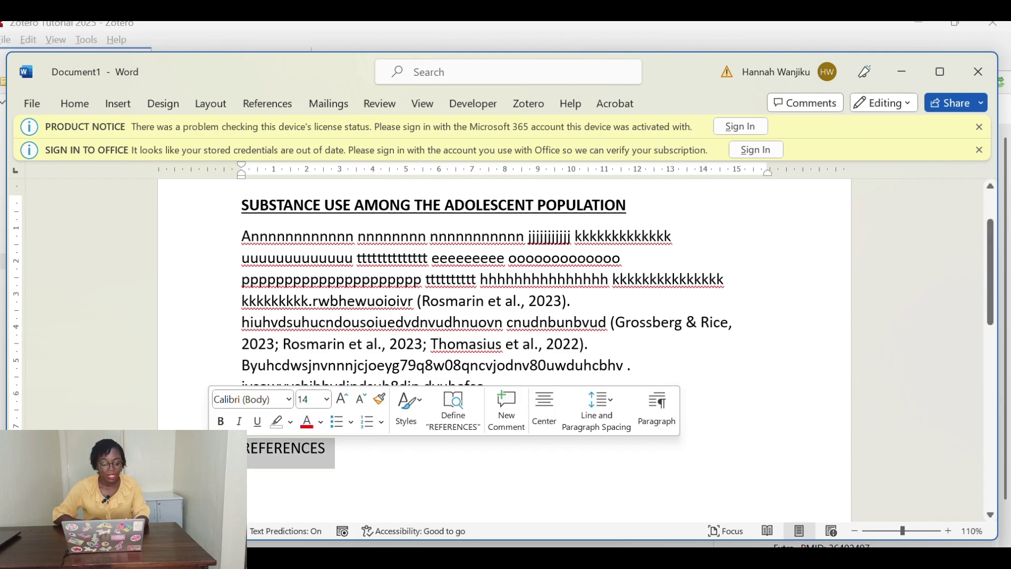
pyautogui.click(220, 422)
# Insert the Zotero bibliography under the "REFERENCES" heading.
pyautogui.click(266, 485)
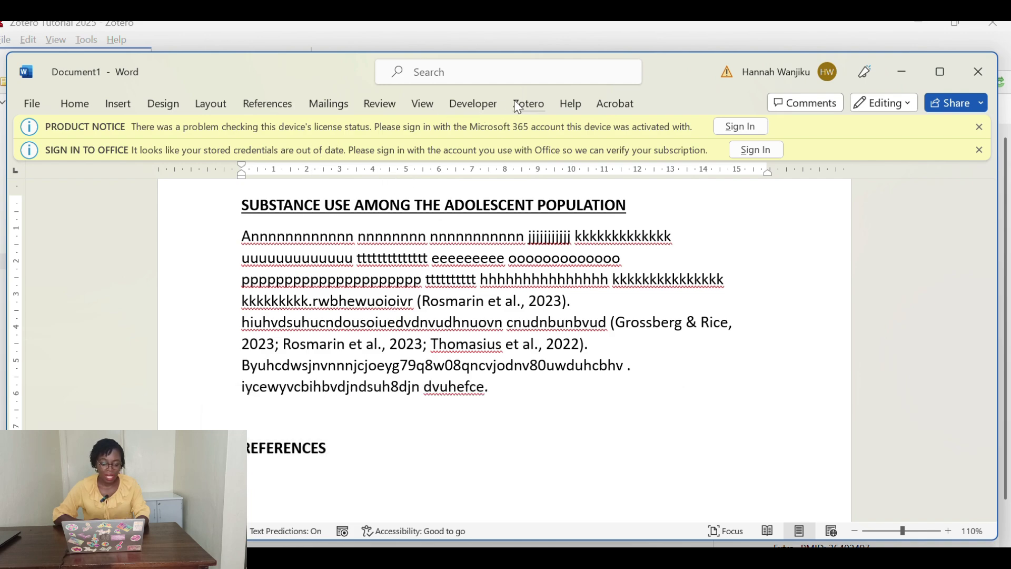
pyautogui.click(528, 103)
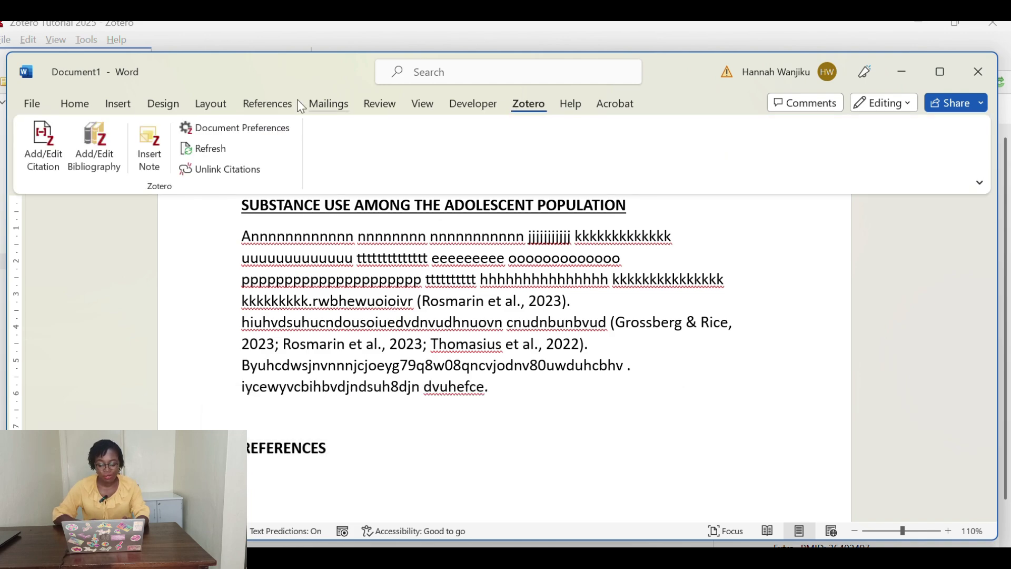
pyautogui.click(91, 170)
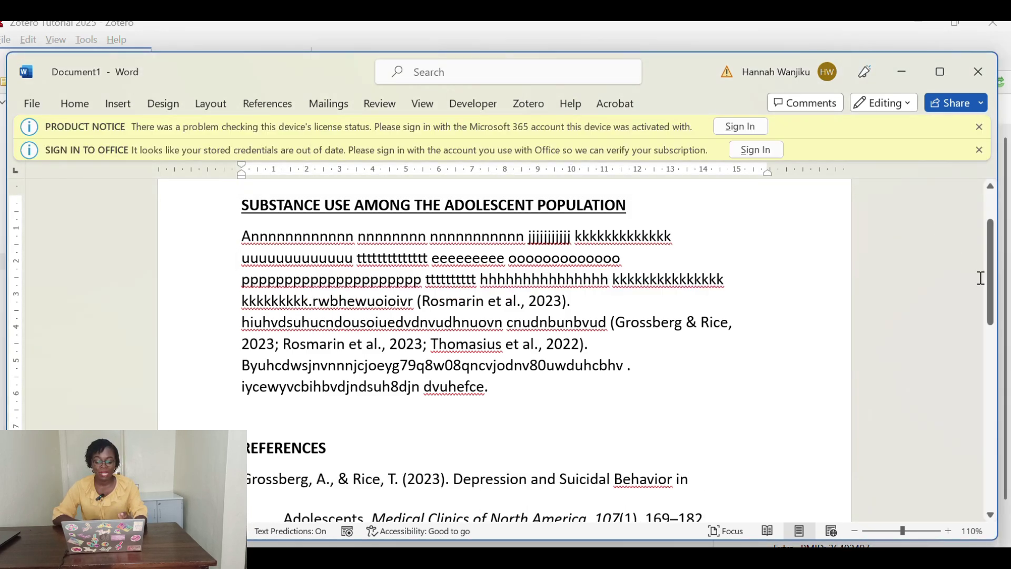
# Review the entries of the reference list through to its end and compare them with the in-text citations.
pyautogui.scroll(-1, 676, 347)
pyautogui.scroll(-6, 676, 348)
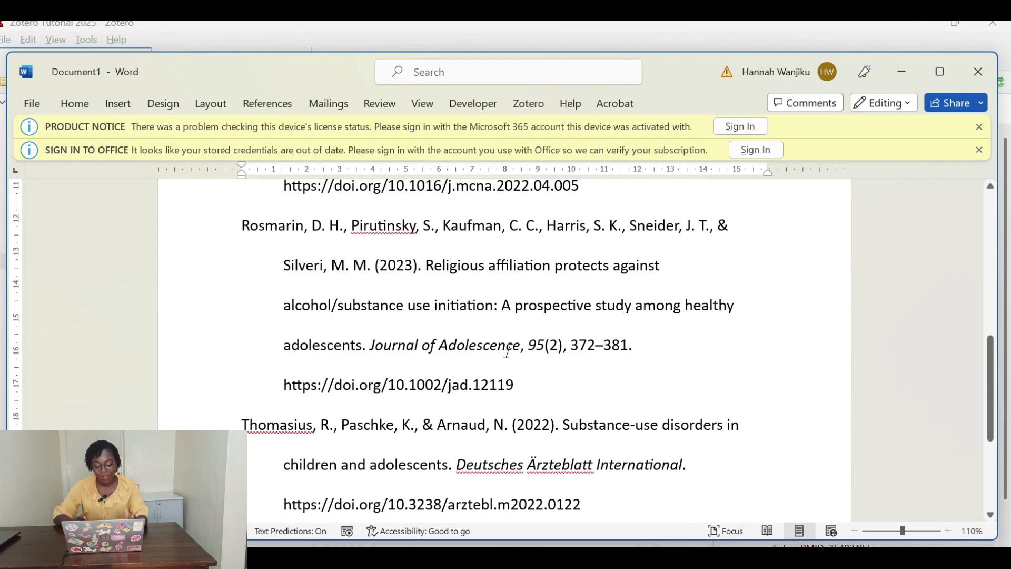
pyautogui.scroll(-2, 558, 337)
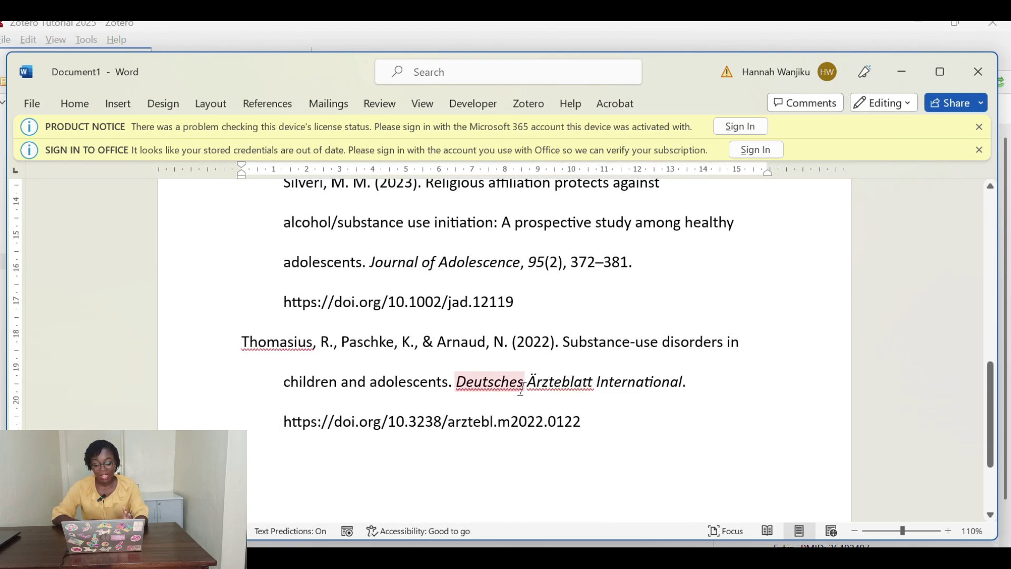
pyautogui.scroll(1, 483, 452)
pyautogui.scroll(1, 483, 452)
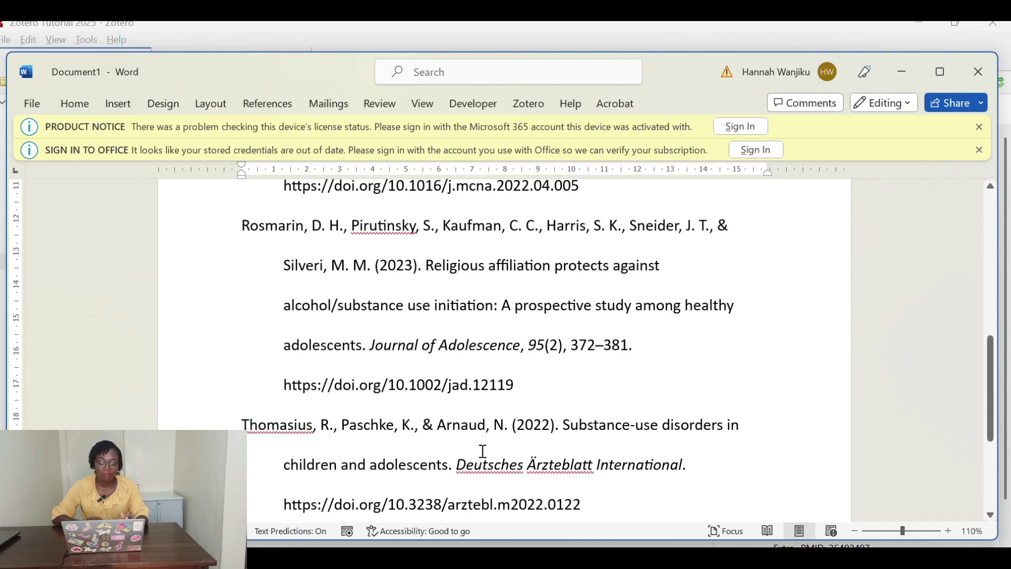
pyautogui.scroll(2, 663, 429)
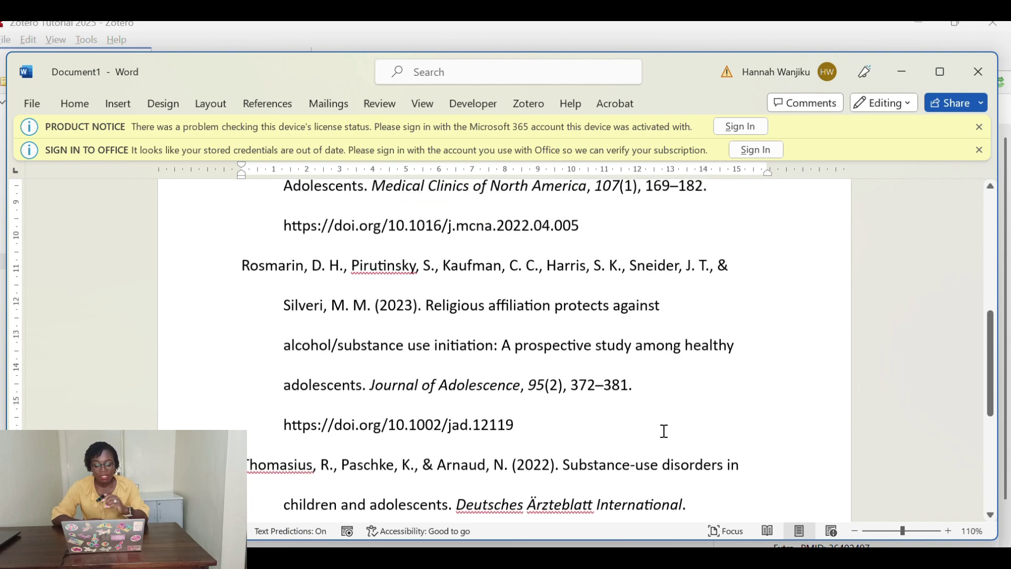
pyautogui.scroll(3, 585, 400)
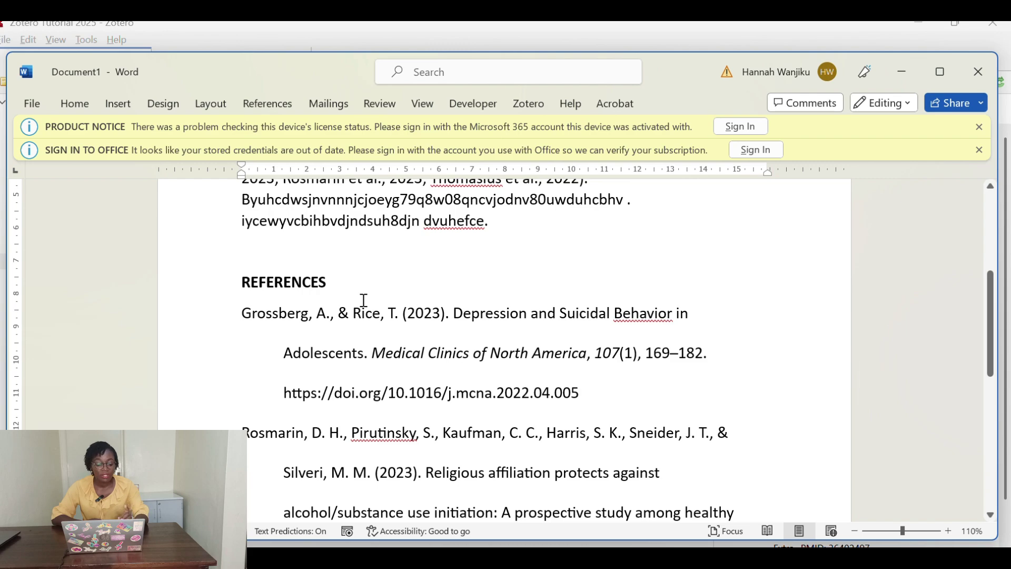
pyautogui.scroll(4, 468, 363)
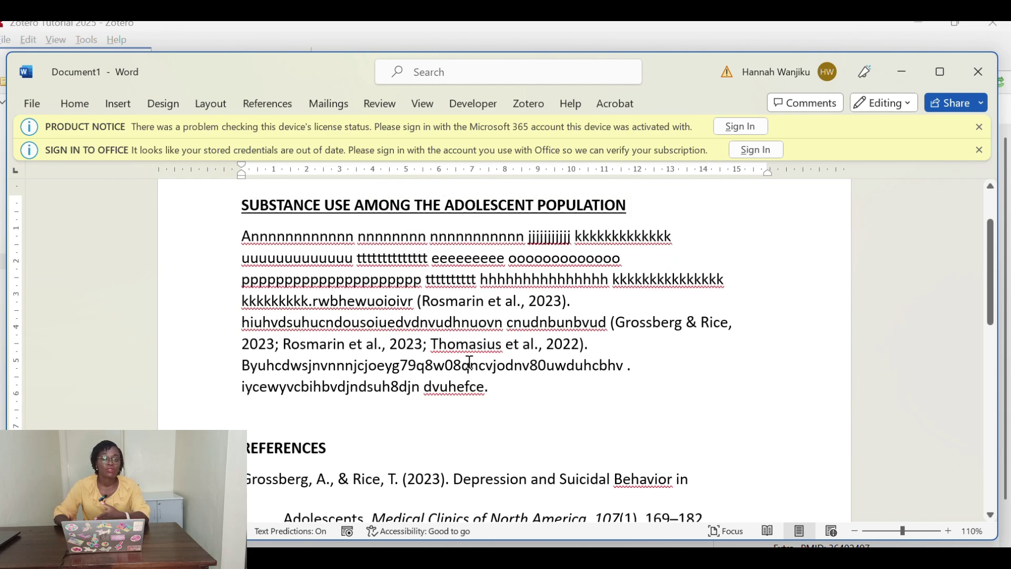
# Insert the 2019 "Pharmacological Treatment of Youth Substance Use Disorders" citation before the last sentence's full stop and check for its entry in the reference list.
pyautogui.scroll(-3, 476, 401)
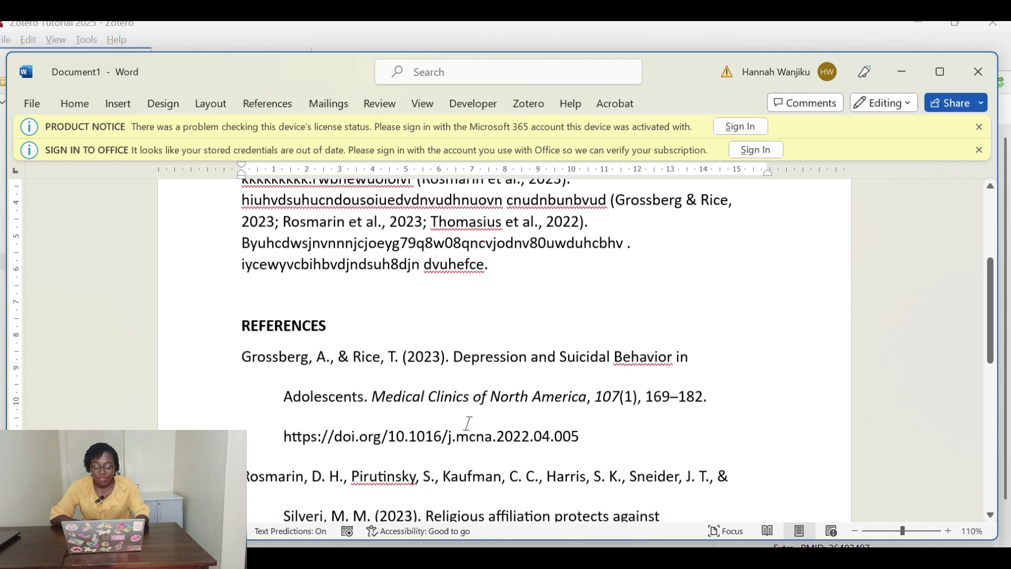
pyautogui.scroll(-5, 403, 378)
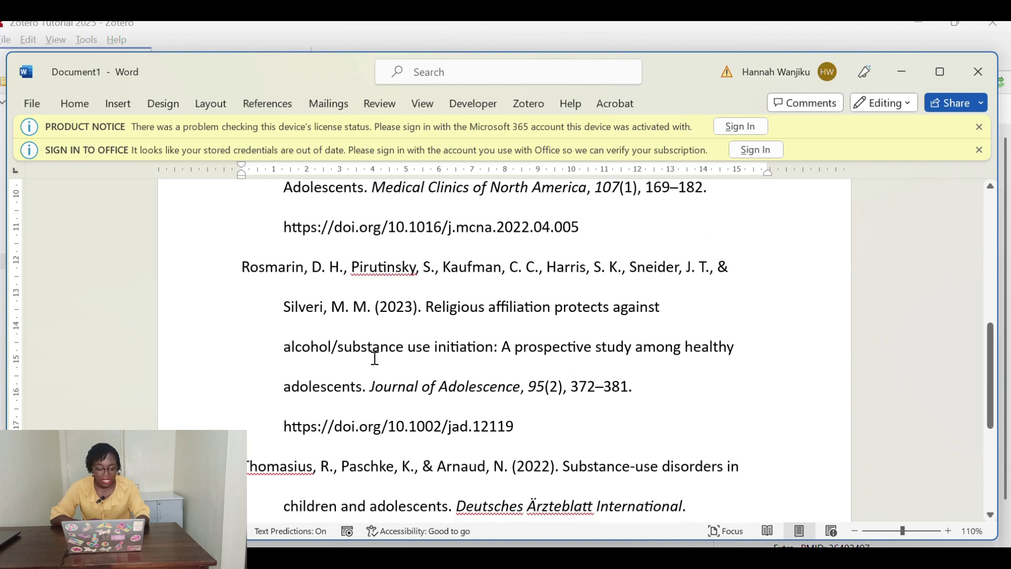
pyautogui.scroll(9, 527, 316)
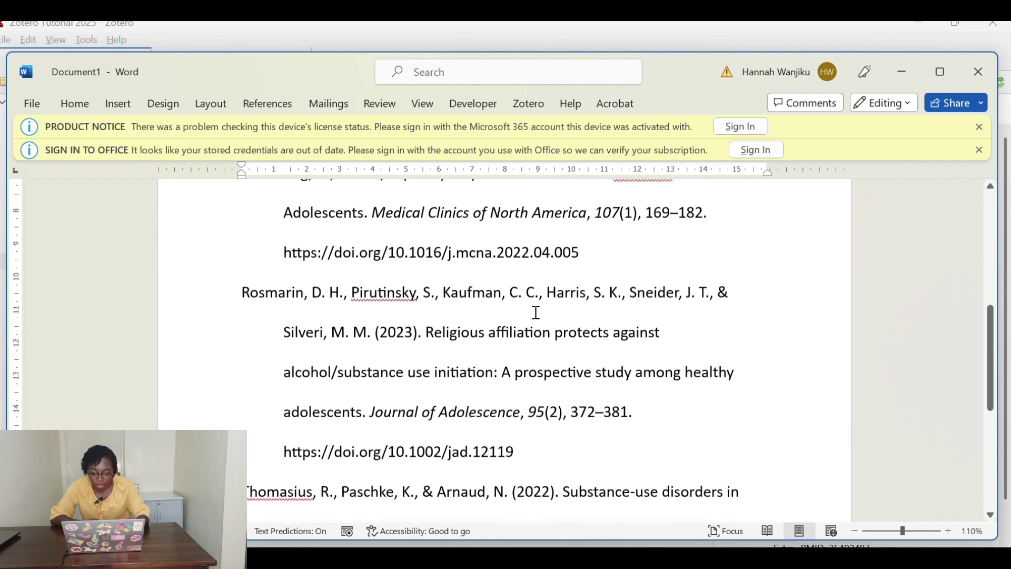
pyautogui.click(488, 431)
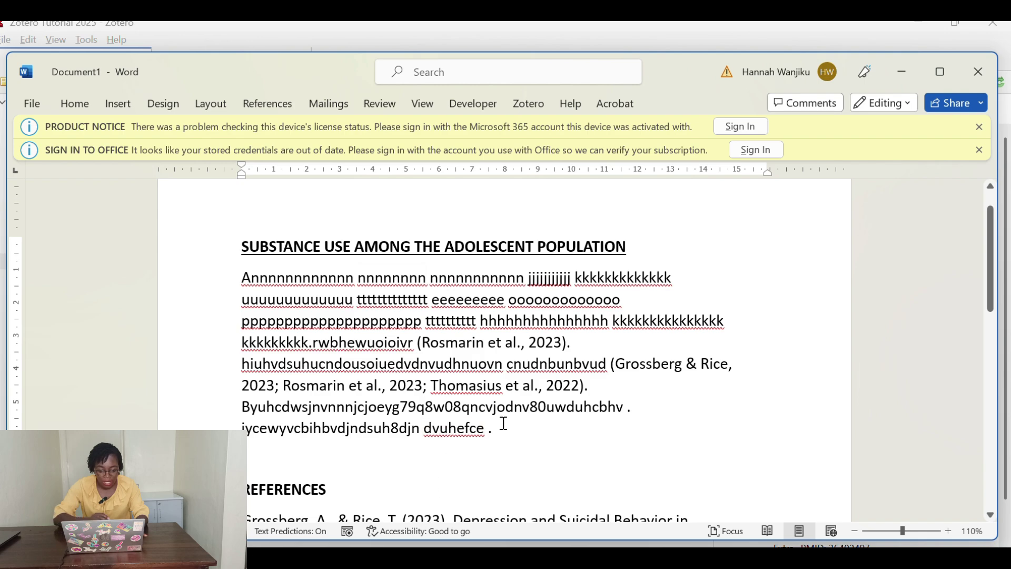
pyautogui.click(529, 104)
pyautogui.click(39, 158)
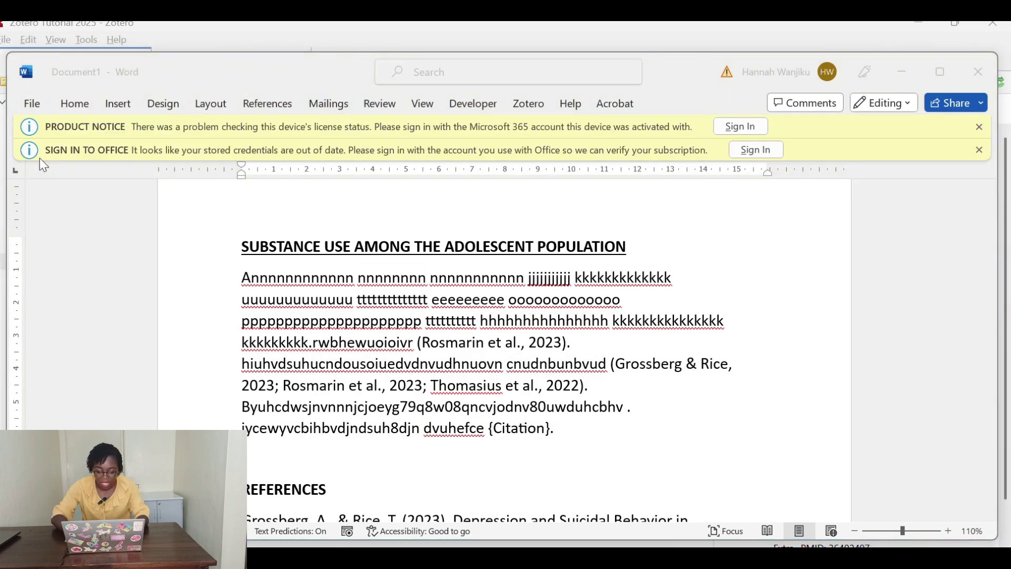
pyautogui.write('sq')
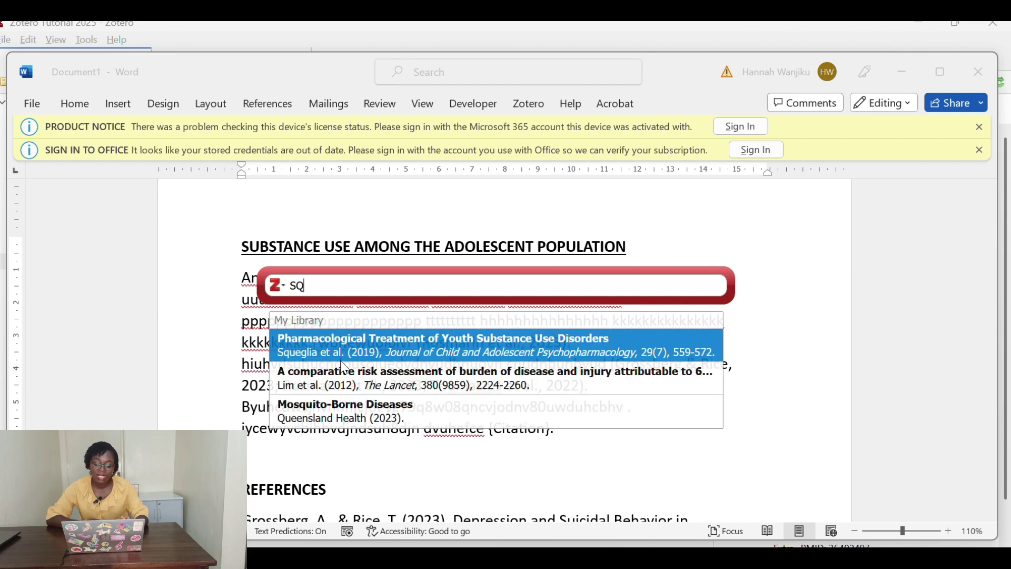
pyautogui.click(363, 358)
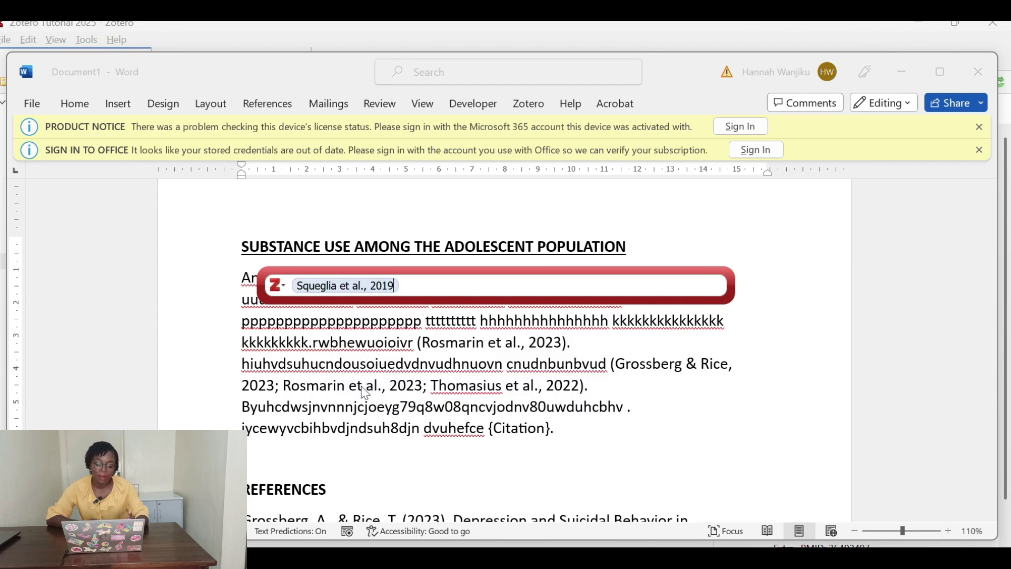
pyautogui.press('Return')
pyautogui.scroll(-6, 697, 483)
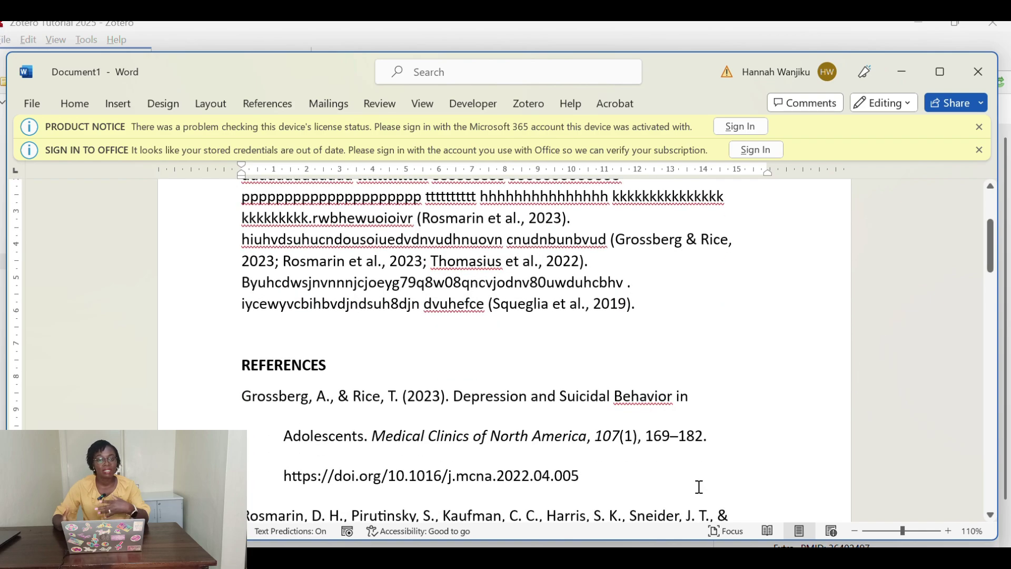
pyautogui.scroll(-5, 703, 414)
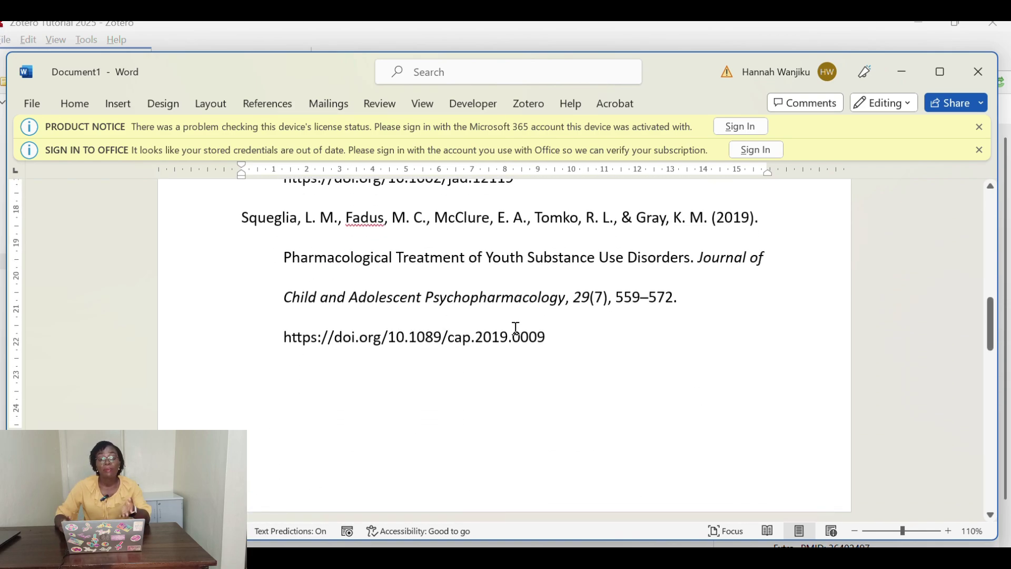
pyautogui.scroll(10, 560, 332)
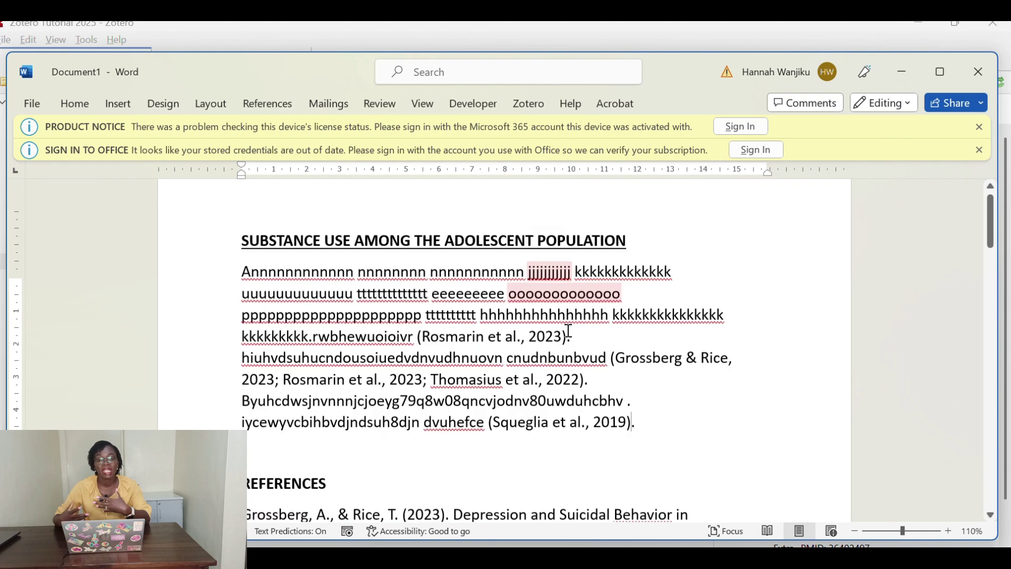
pyautogui.scroll(-3, 569, 331)
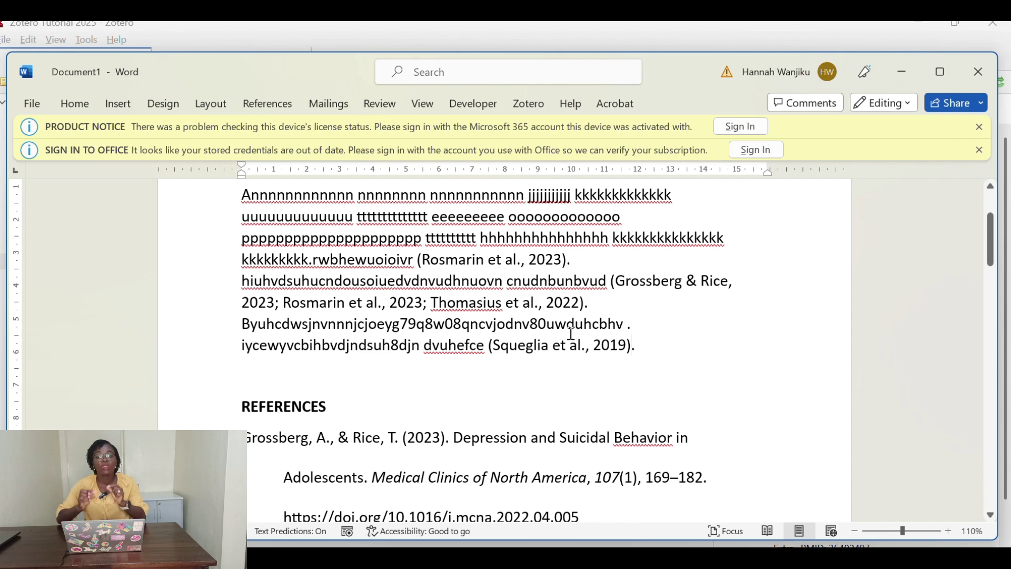
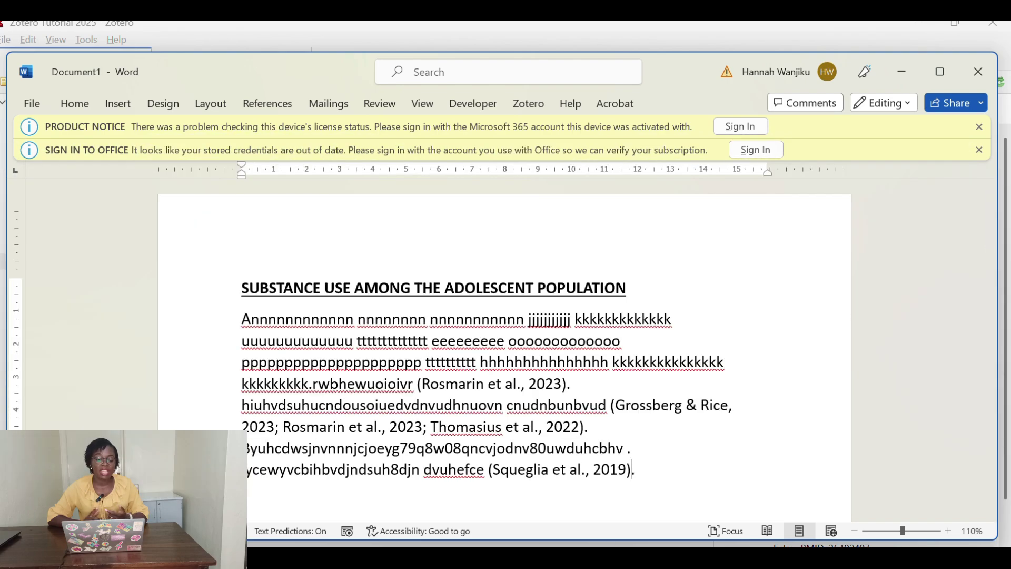
# Switch to Zotero and examine the Zotero Tutorial 2025 collection for items without an attached PDF, sorting by attachment in both directions.
pyautogui.moveTo(578, 557)
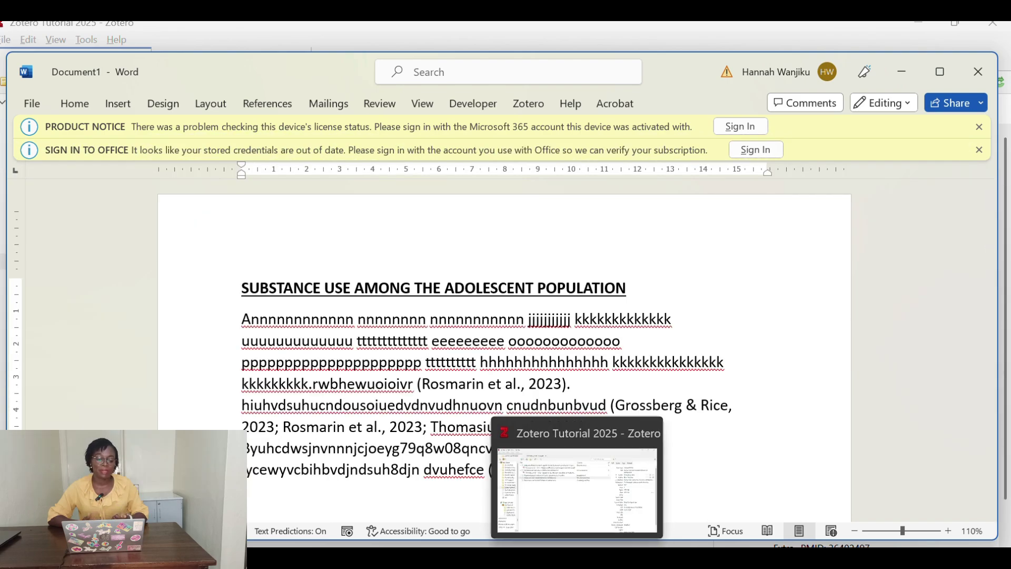
pyautogui.click(588, 479)
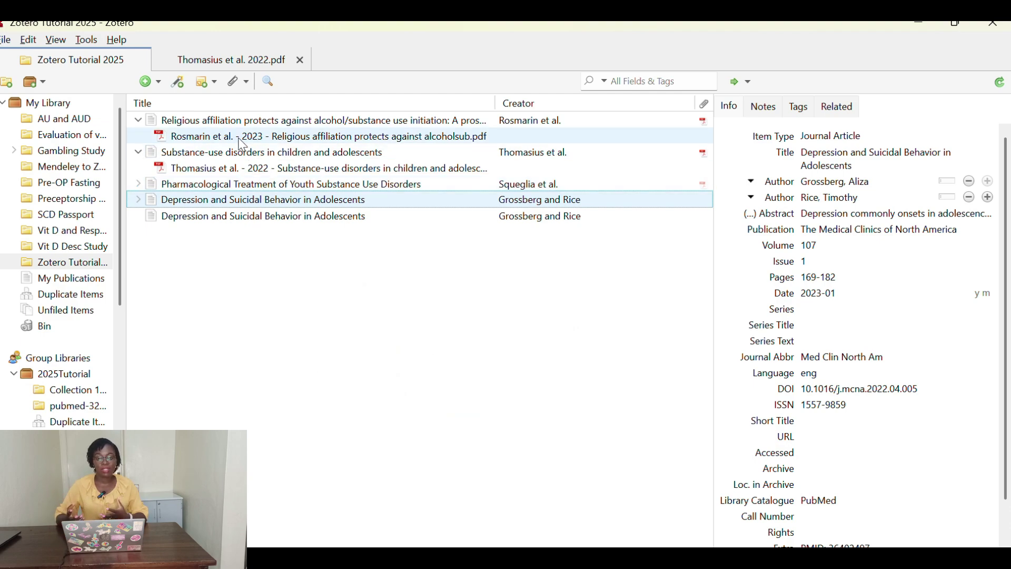
pyautogui.click(251, 189)
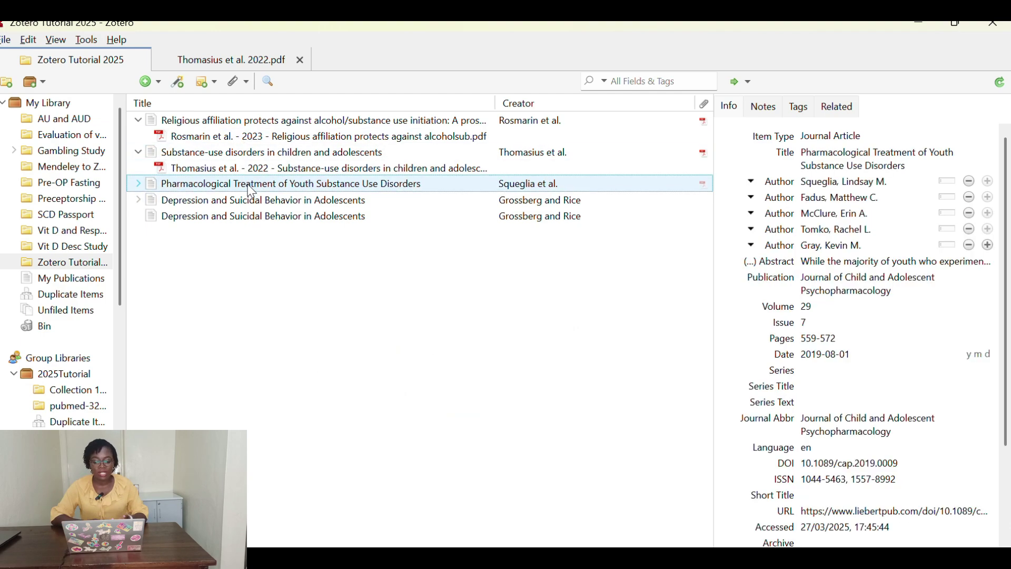
pyautogui.click(250, 200)
pyautogui.click(252, 216)
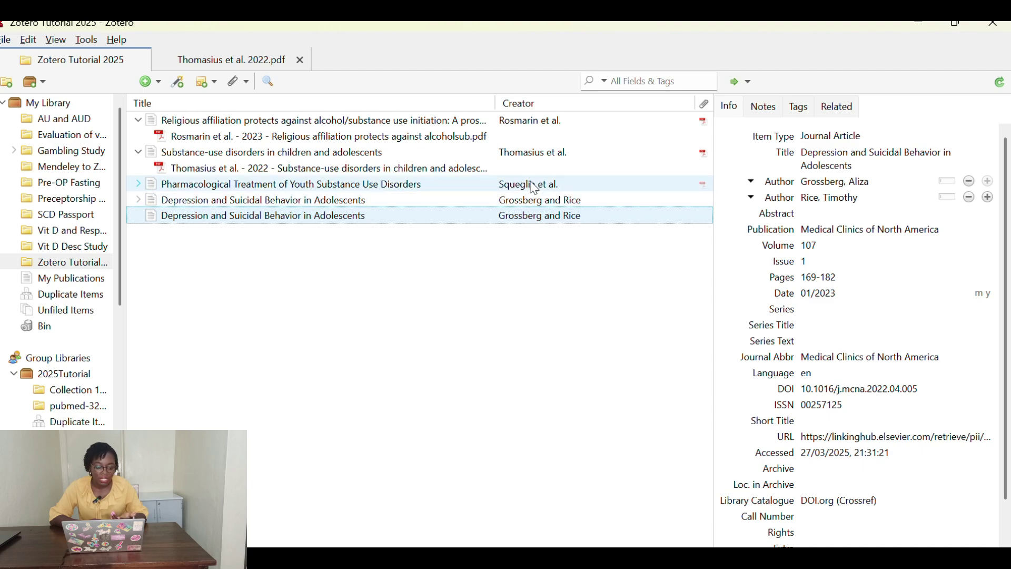
pyautogui.click(706, 104)
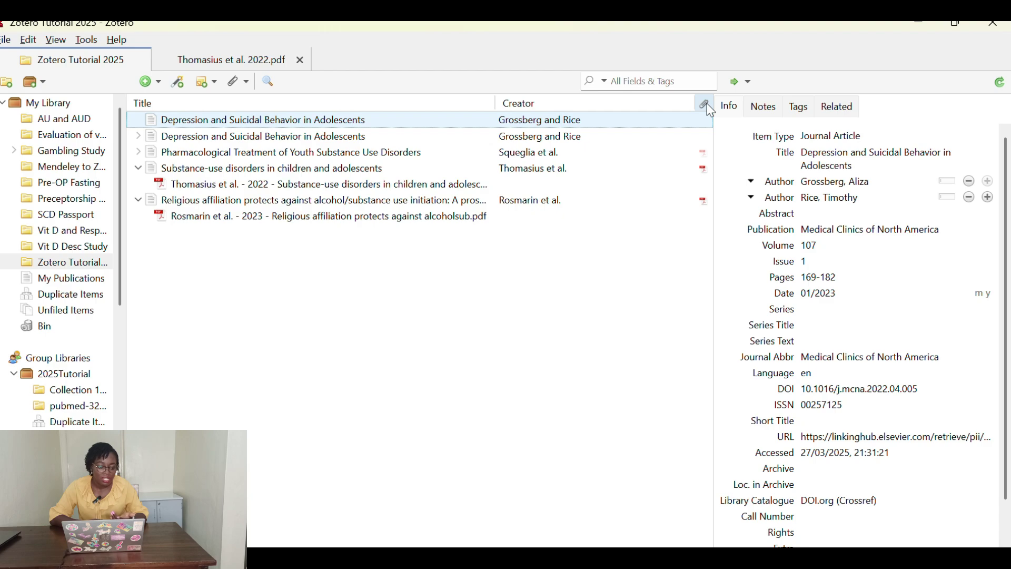
pyautogui.click(707, 104)
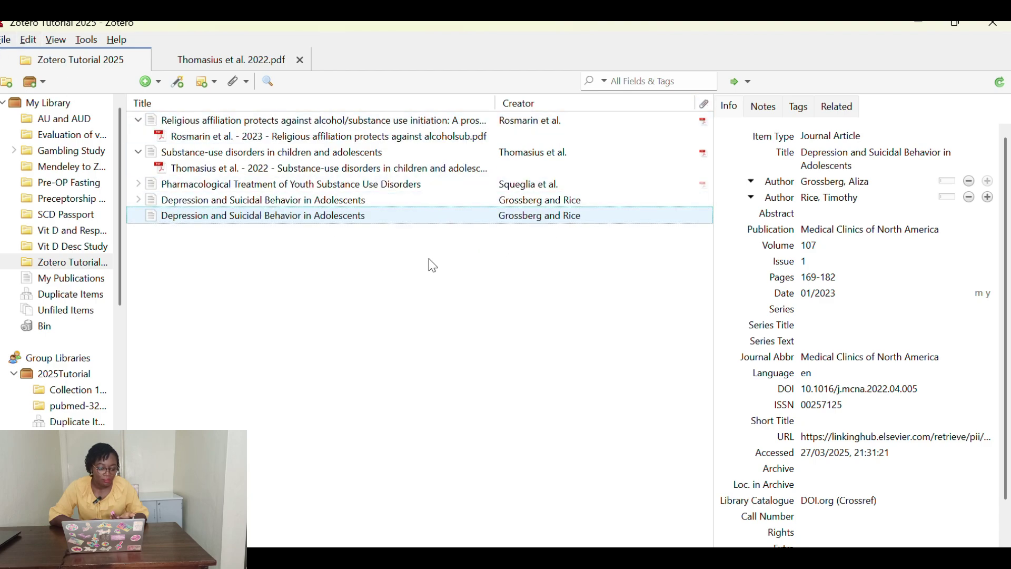
pyautogui.keyDown('shift'); pyautogui.click(245, 205); pyautogui.keyUp('shift')
pyautogui.click(243, 202)
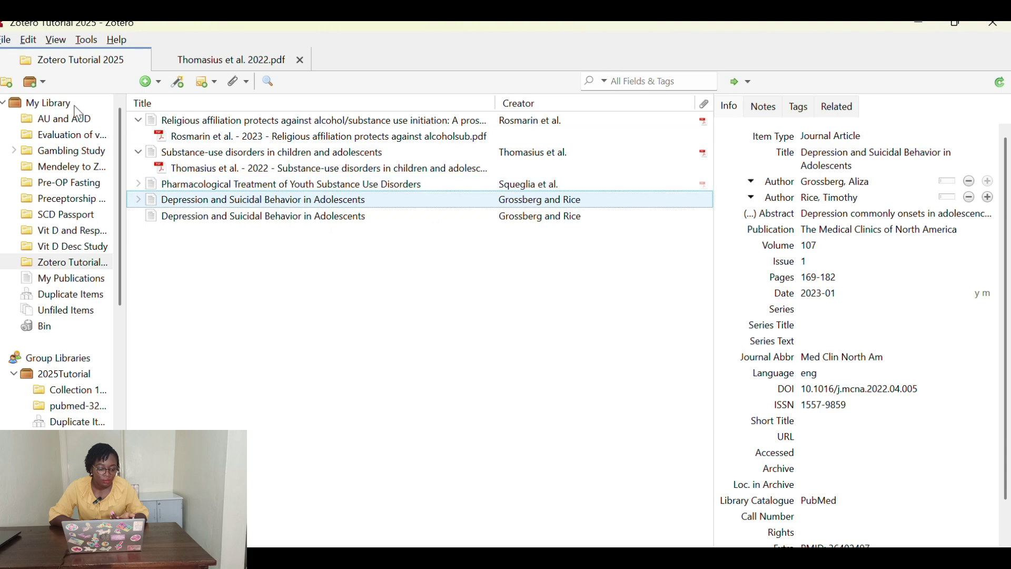
pyautogui.click(8, 41)
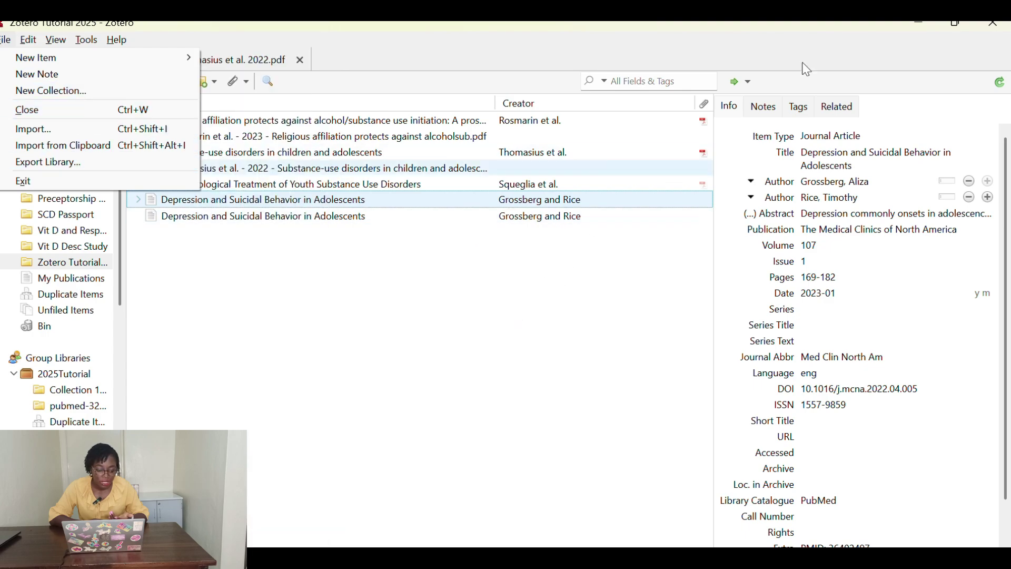
pyautogui.click(574, 338)
pyautogui.keyDown('ctrl'); pyautogui.click(365, 223); pyautogui.keyUp('ctrl')
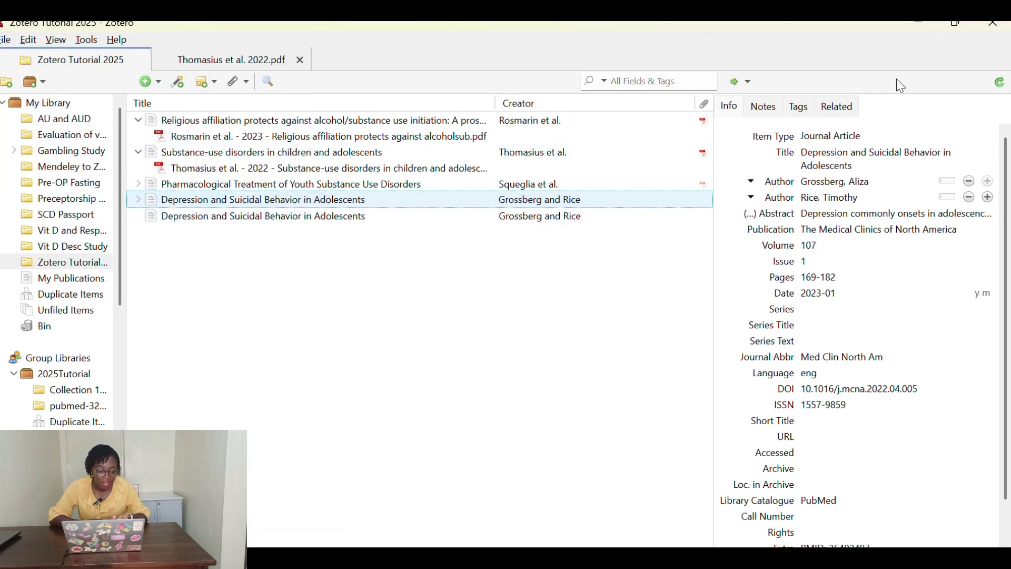
# Place Zotero beside the 2025 Zotero Tutorial folder and attach the 2019 PDF file to the first "Depression and Suicidal Behavior in Adolescents" item.
pyautogui.click(956, 25)
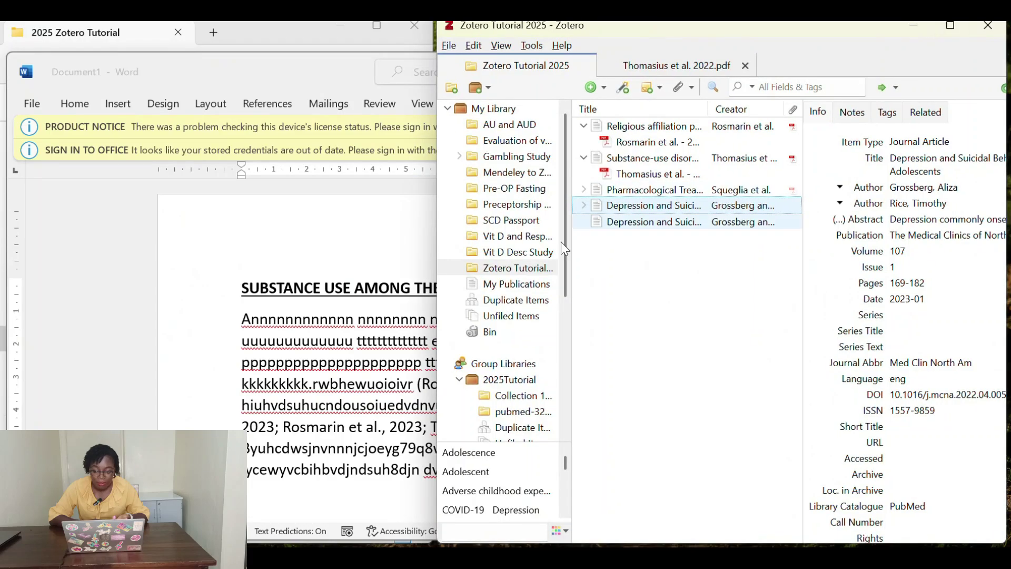
pyautogui.hotkey('alt', 'Tab')
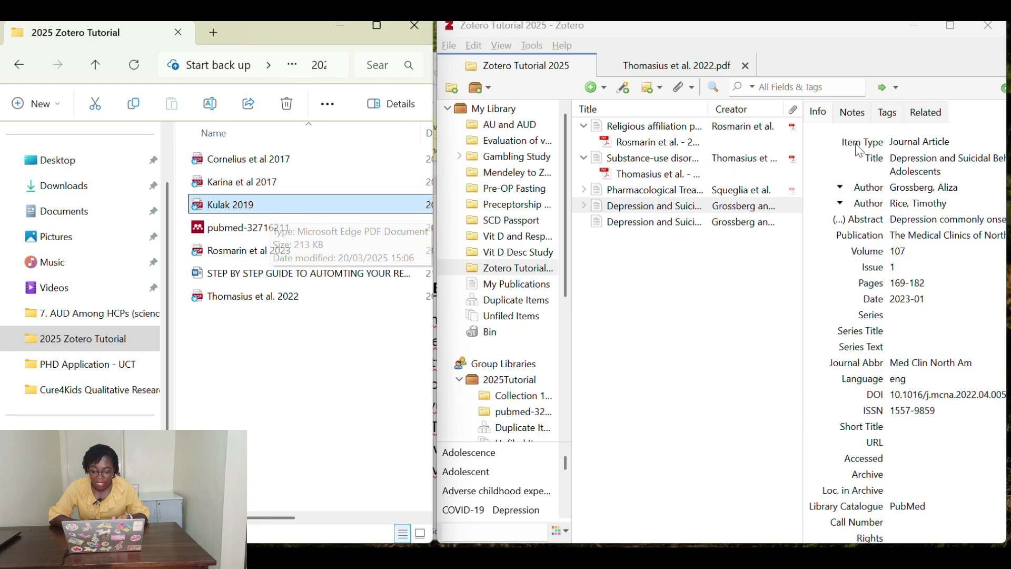
pyautogui.moveTo(802, 148); pyautogui.dragTo(998, 149)
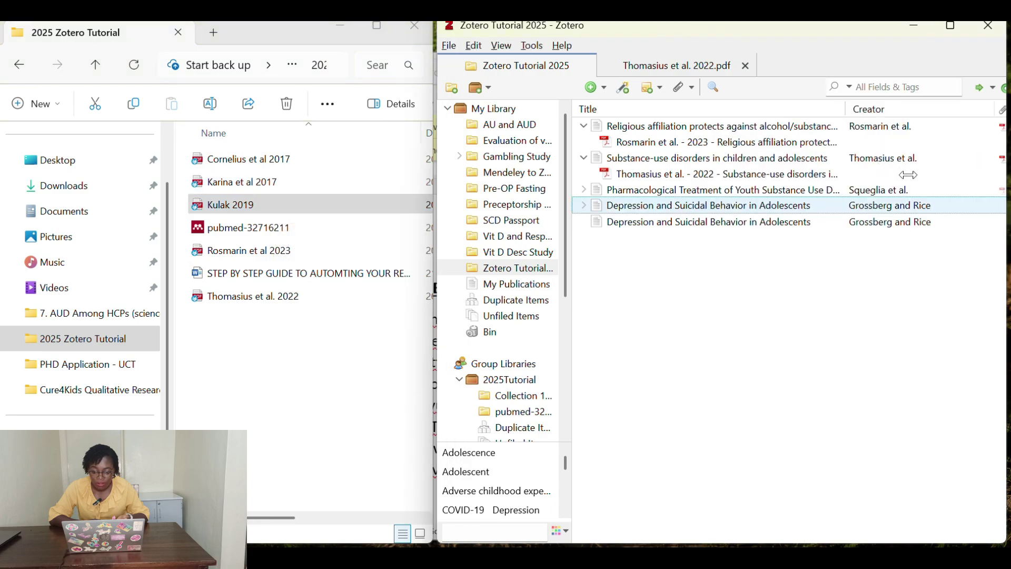
pyautogui.click(268, 201)
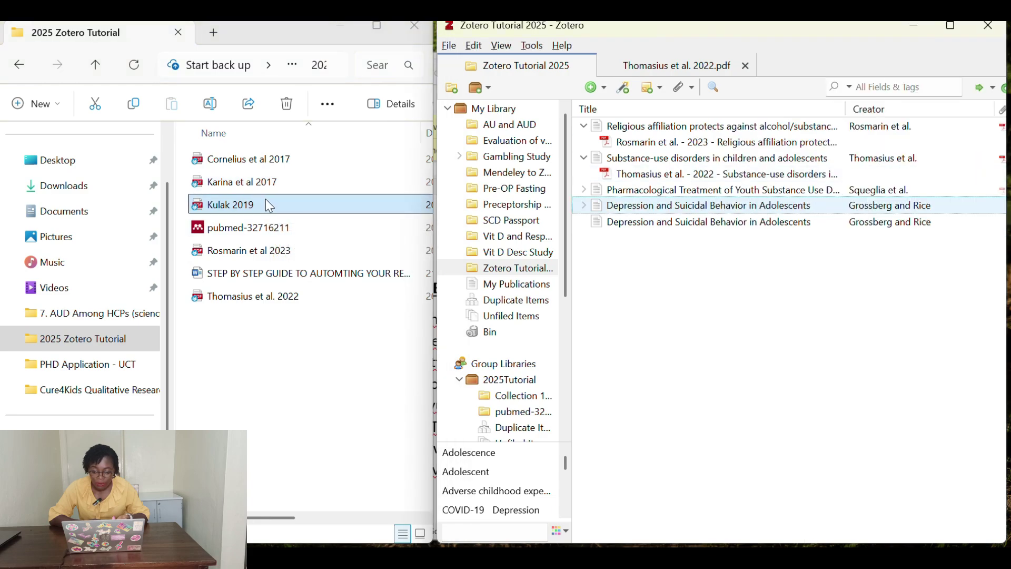
pyautogui.moveTo(266, 200)
pyautogui.mouseDown()
pyautogui.moveTo(444, 259)
pyautogui.moveTo(654, 233)
pyautogui.moveTo(671, 217)
pyautogui.moveTo(660, 216)
pyautogui.mouseUp()
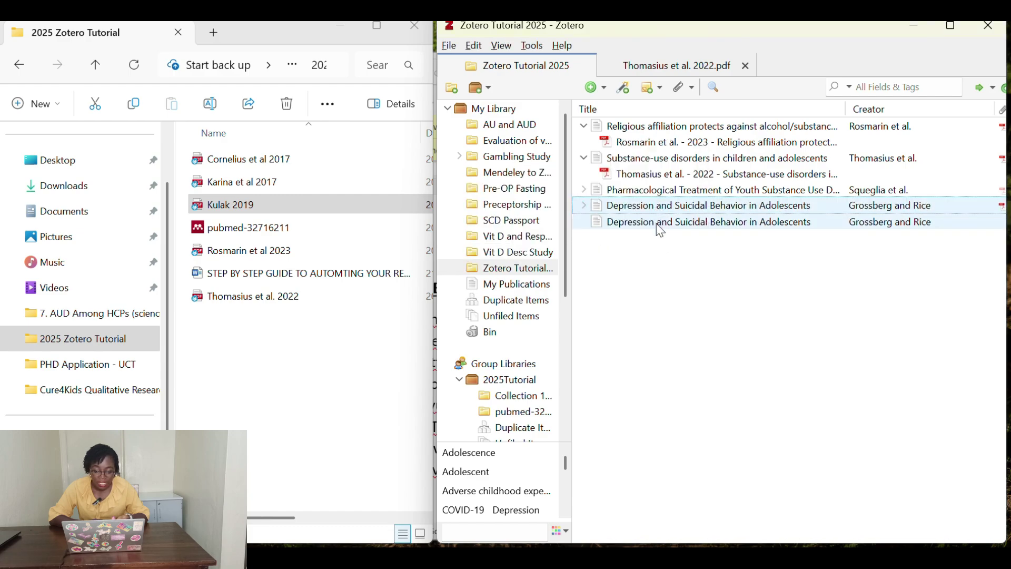
# Maximize Zotero, bring back the item details and expand the first "Depression and Suicidal Behavior in Adolescents" item to inspect its attached PDF.
pyautogui.click(956, 27)
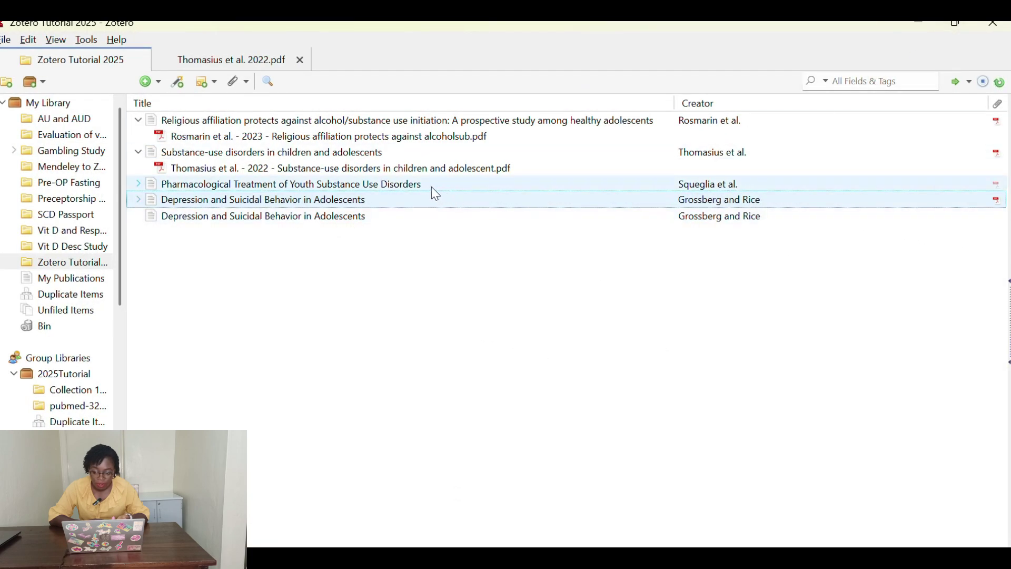
pyautogui.keyDown('ctrl'); pyautogui.click(182, 185); pyautogui.keyUp('ctrl')
pyautogui.keyDown('ctrl'); pyautogui.click(183, 184); pyautogui.keyUp('ctrl')
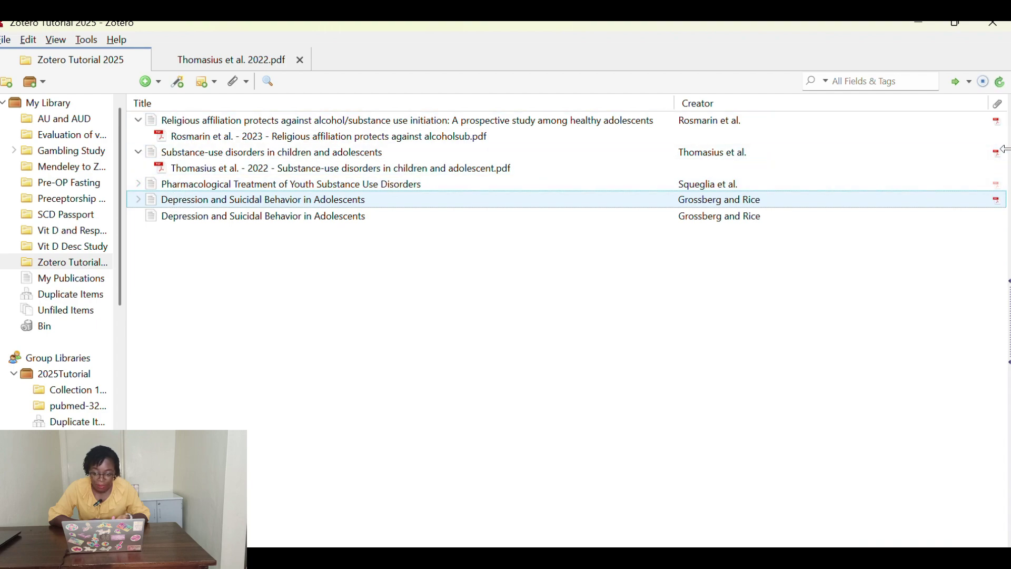
pyautogui.click(1008, 288)
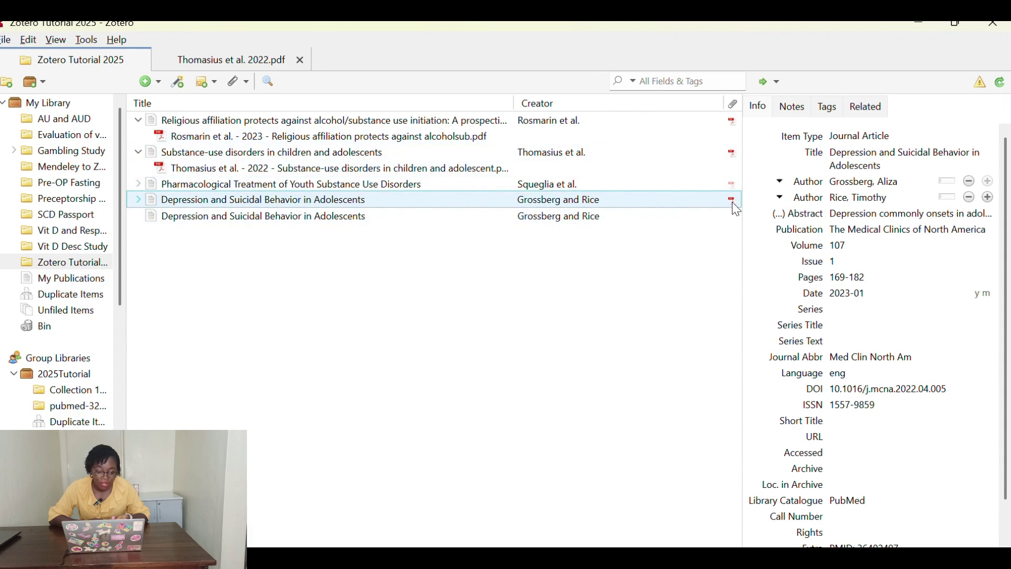
pyautogui.click(138, 200)
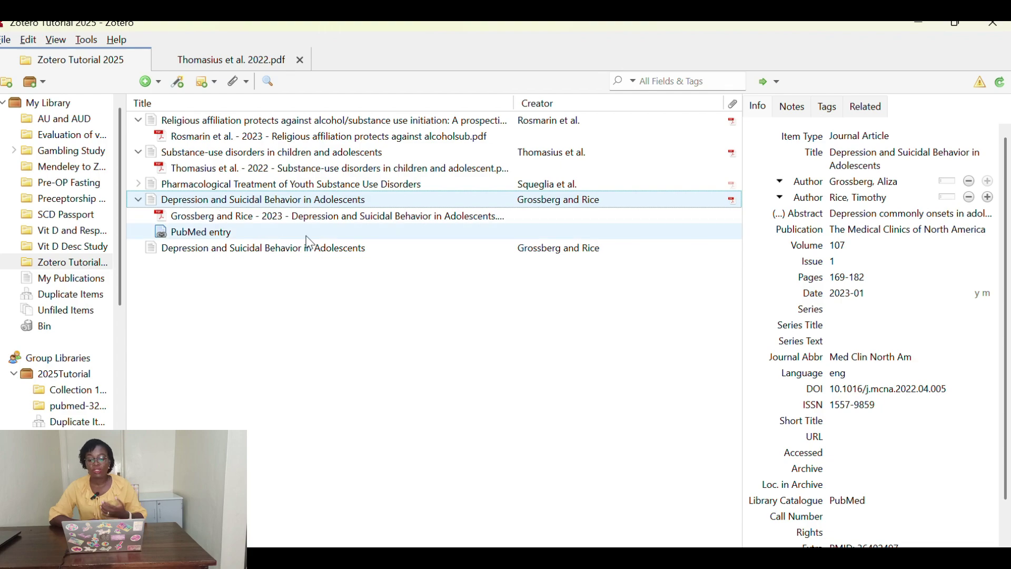
pyautogui.click(400, 217)
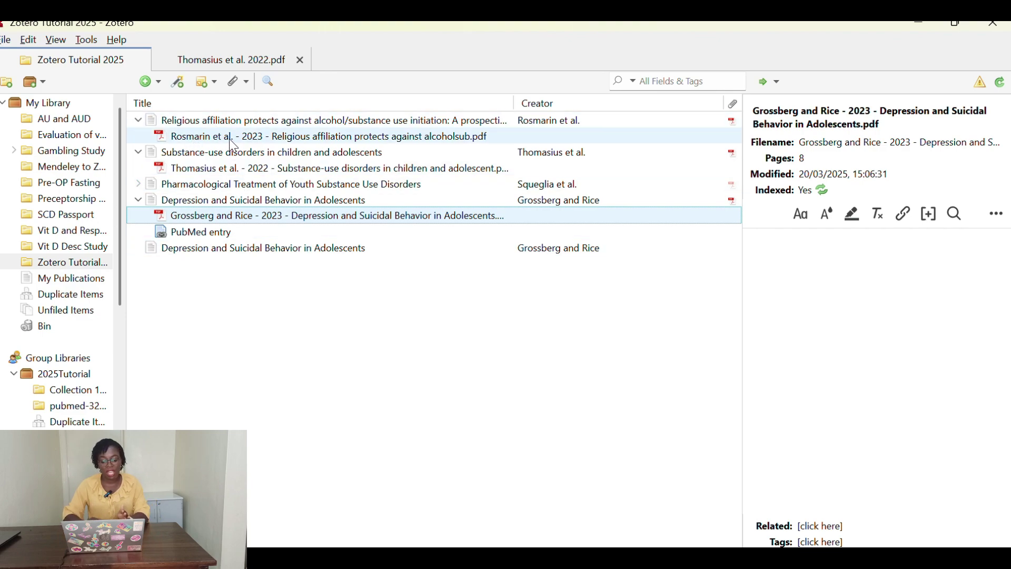
# Open the PDF of the 2023 religious affiliation article in Zotero's reader and go to its abstract.
pyautogui.click(243, 137)
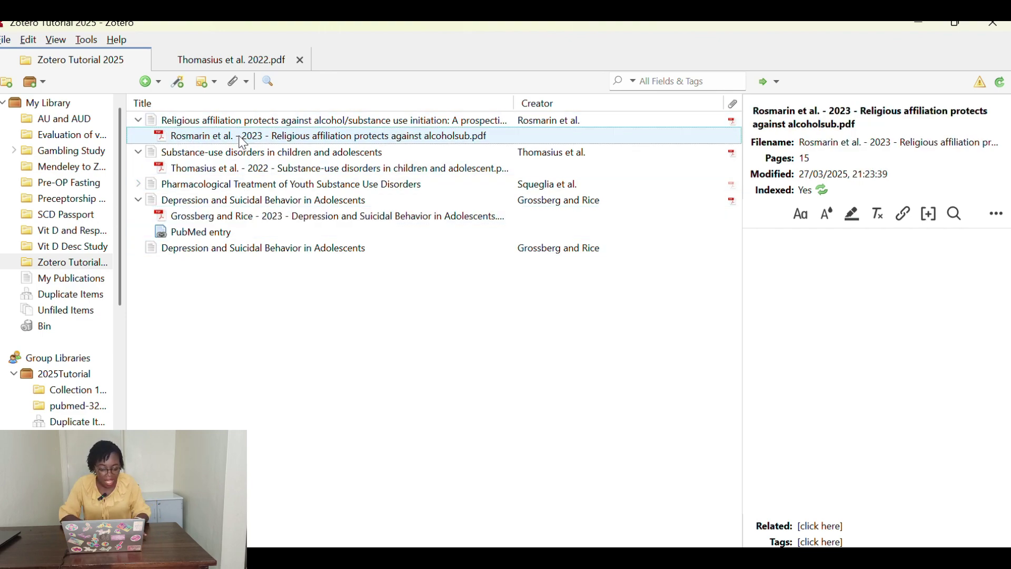
pyautogui.doubleClick(243, 137)
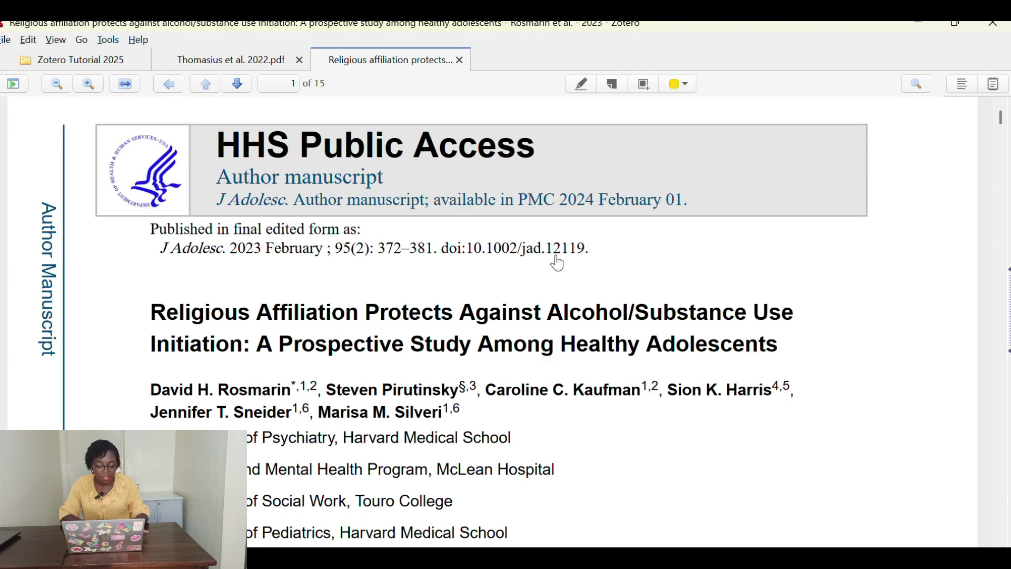
pyautogui.scroll(-5, 579, 260)
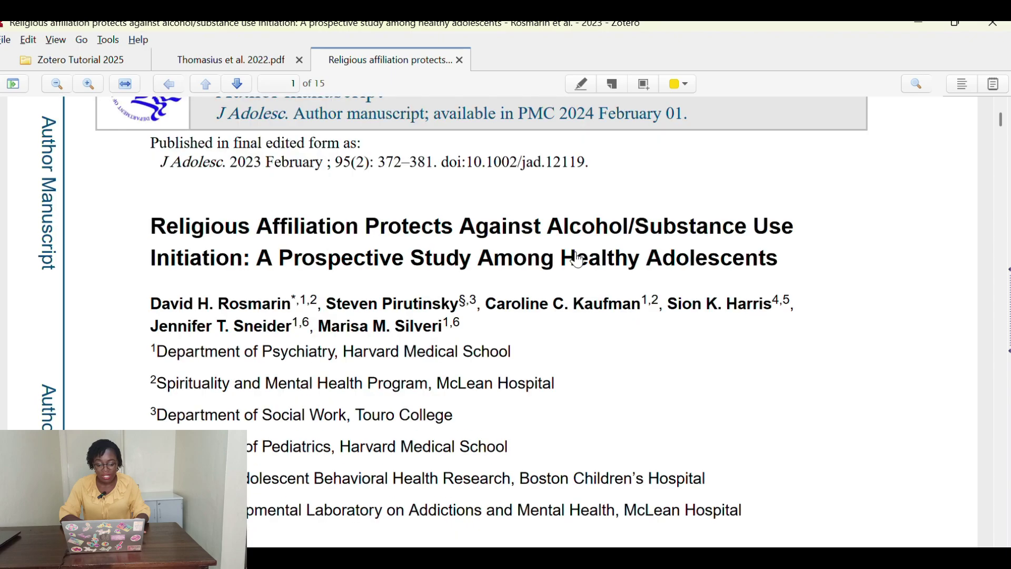
pyautogui.scroll(-3, 578, 261)
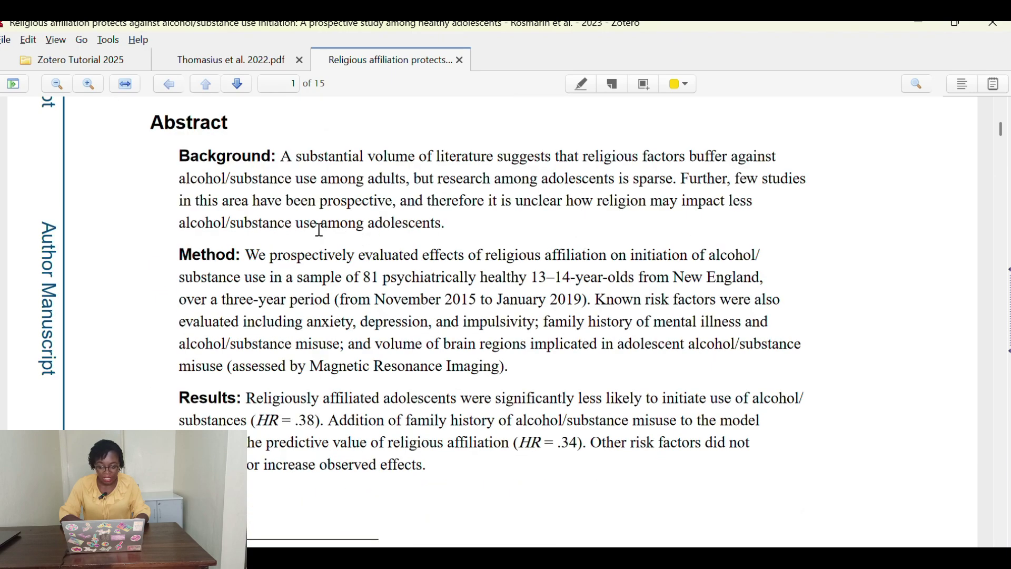
# Highlight in yellow the sentence starting "Furthermore, adolescents are particularly prone" in the Introduction on page 2.
pyautogui.scroll(-2, 377, 245)
pyautogui.scroll(-12, 379, 251)
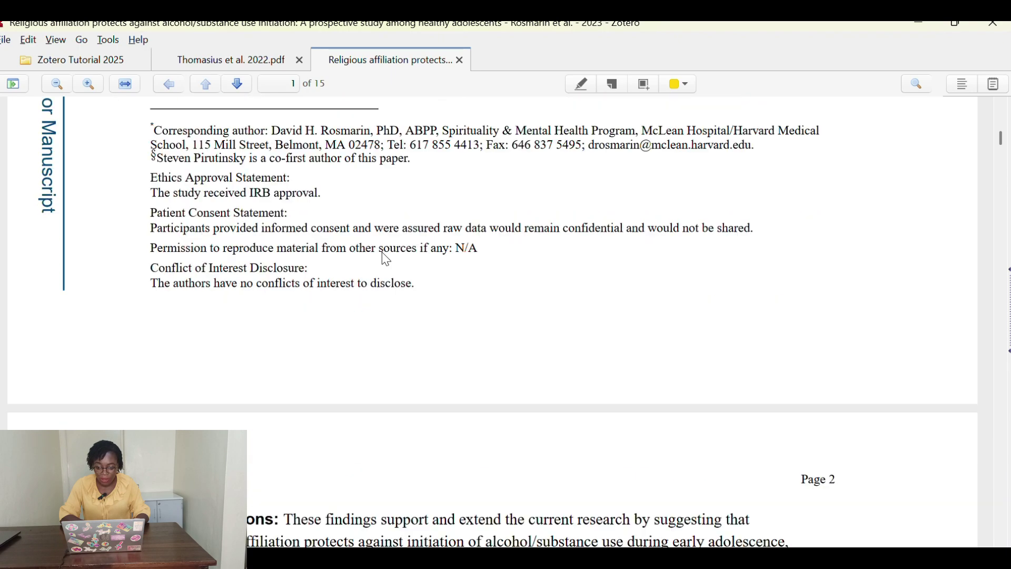
pyautogui.scroll(-3, 424, 279)
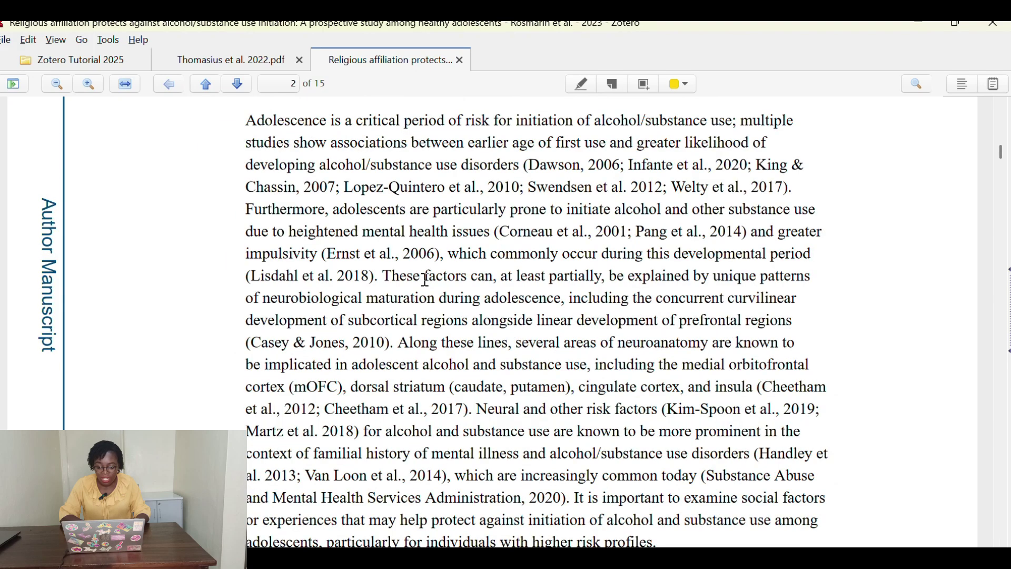
pyautogui.scroll(3, 424, 279)
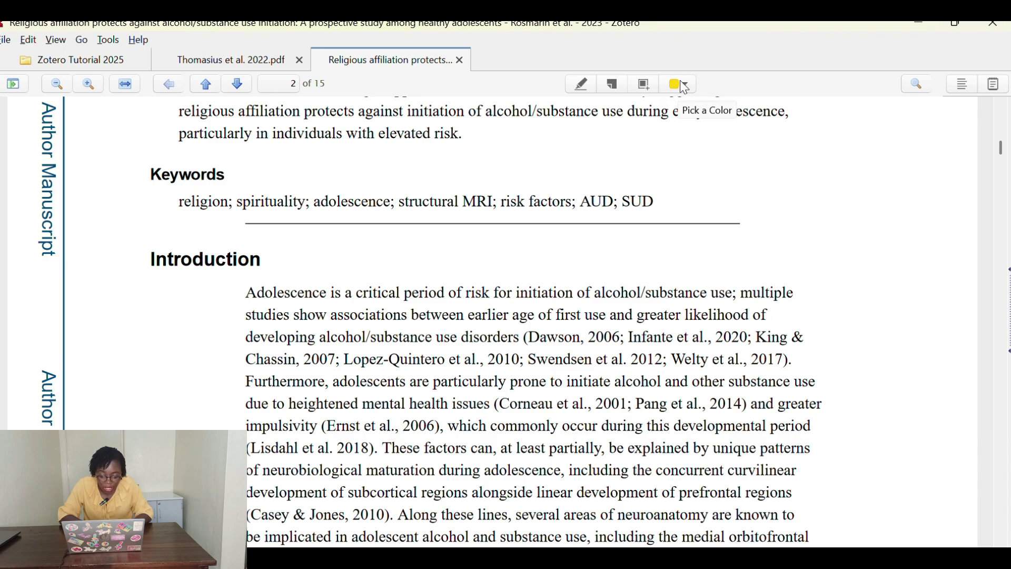
pyautogui.scroll(-3, 548, 231)
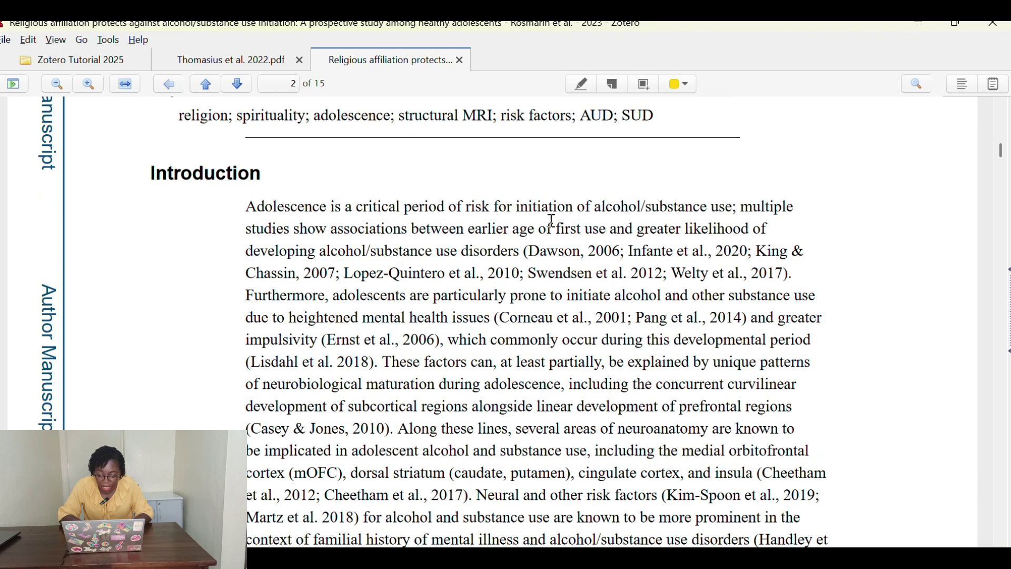
pyautogui.click(582, 84)
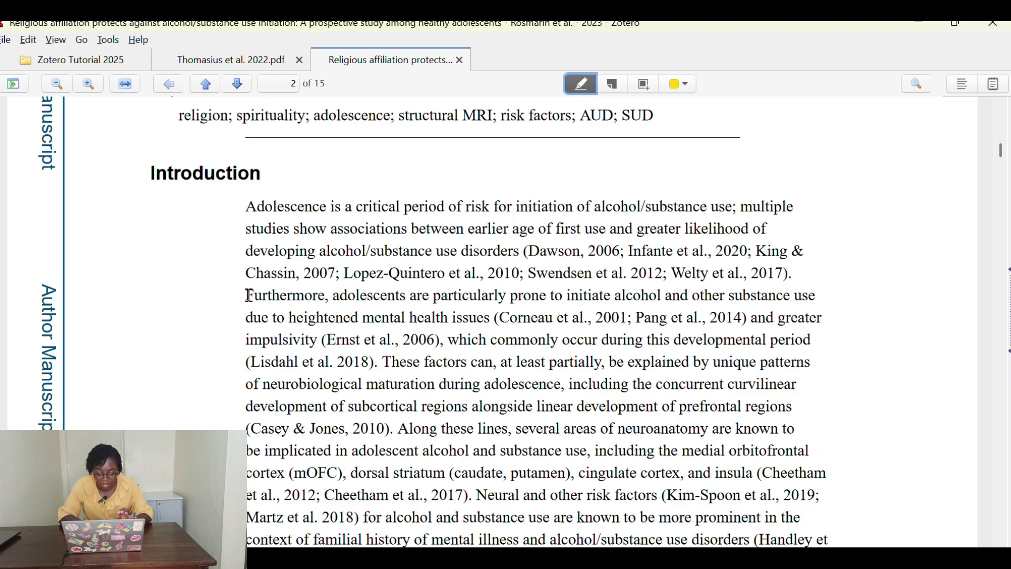
pyautogui.moveTo(248, 296); pyautogui.dragTo(385, 361)
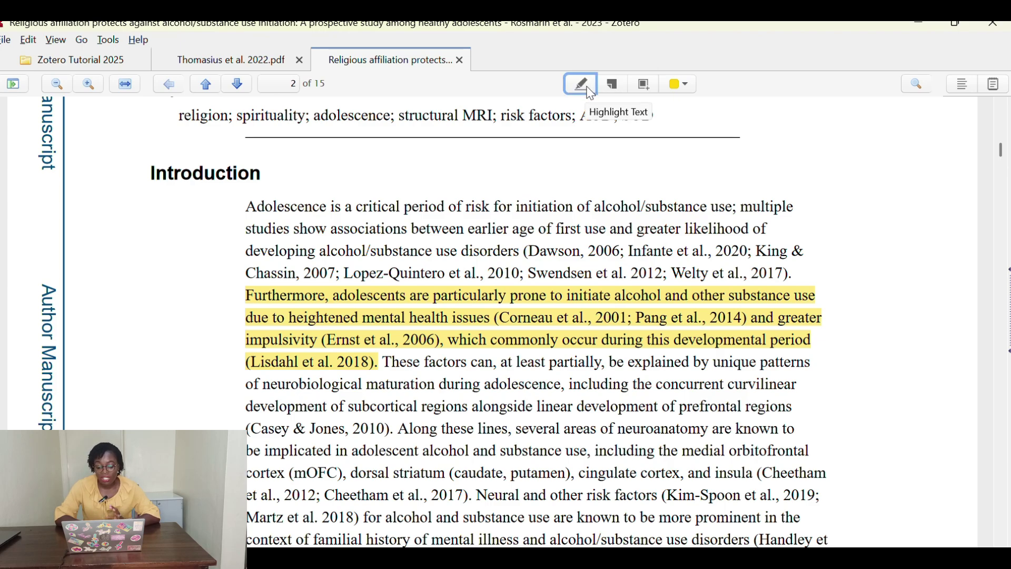
# Place a yellow sticky note at the start of the highlighted "Furthermore" sentence in the Introduction.
pyautogui.scroll(-3, 367, 395)
pyautogui.scroll(5, 367, 395)
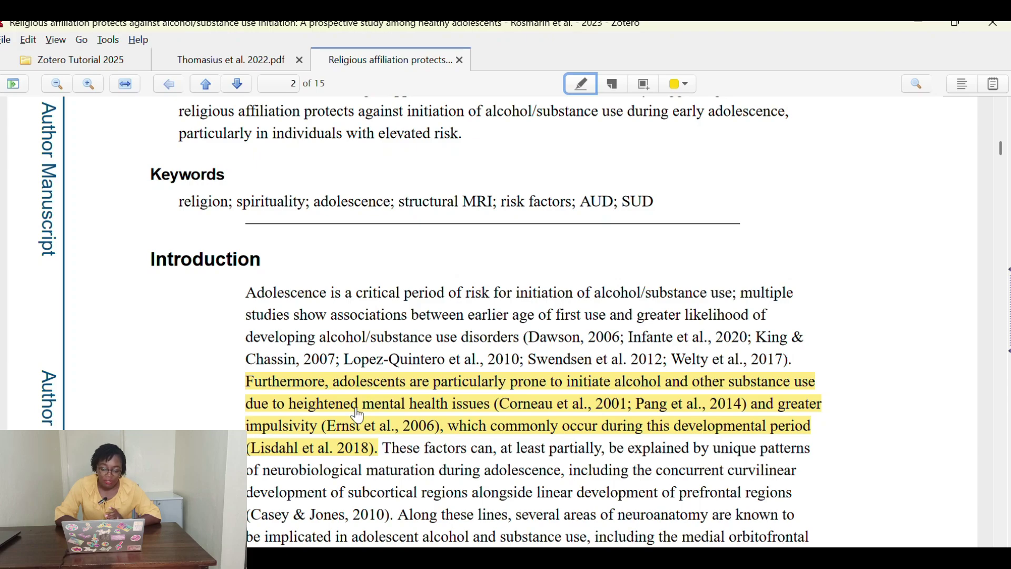
pyautogui.scroll(-20, 367, 418)
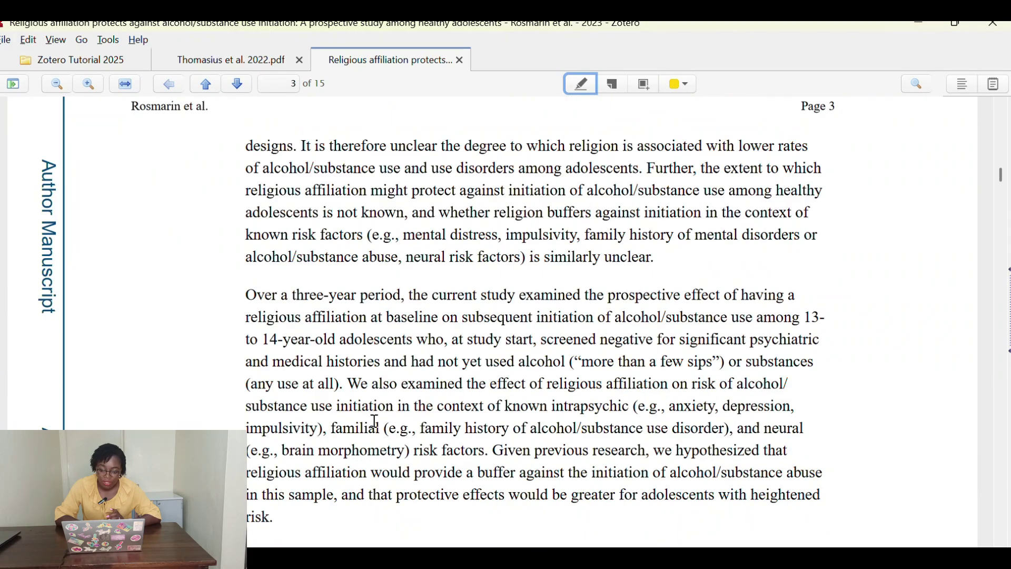
pyautogui.scroll(-3, 375, 421)
pyautogui.scroll(20, 542, 372)
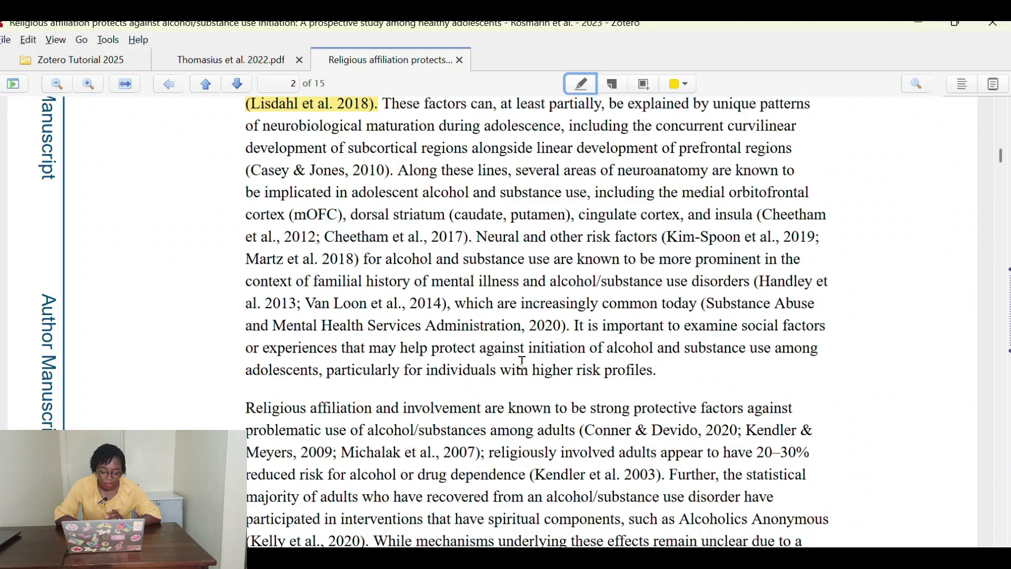
pyautogui.scroll(5, 523, 363)
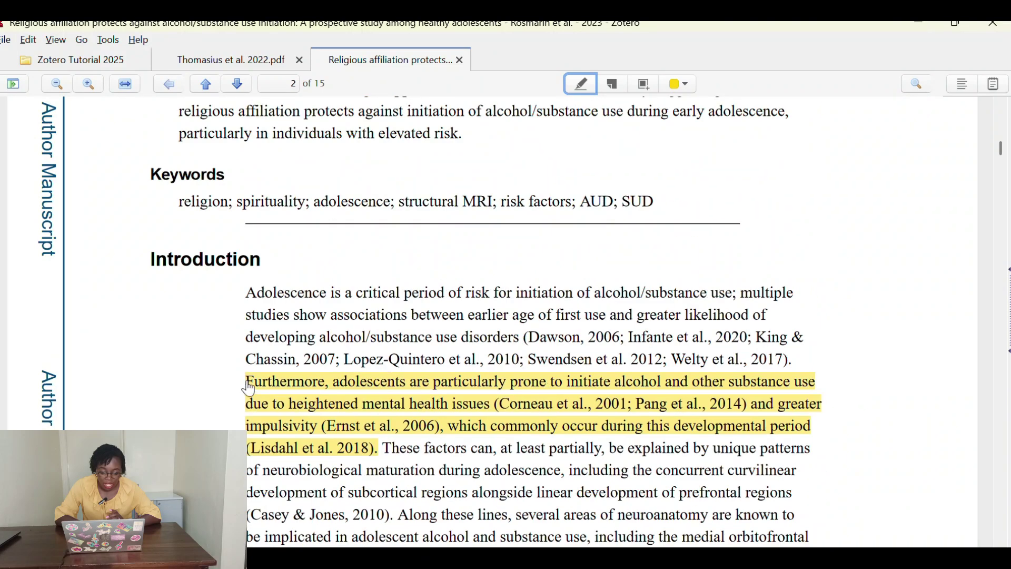
pyautogui.click(616, 90)
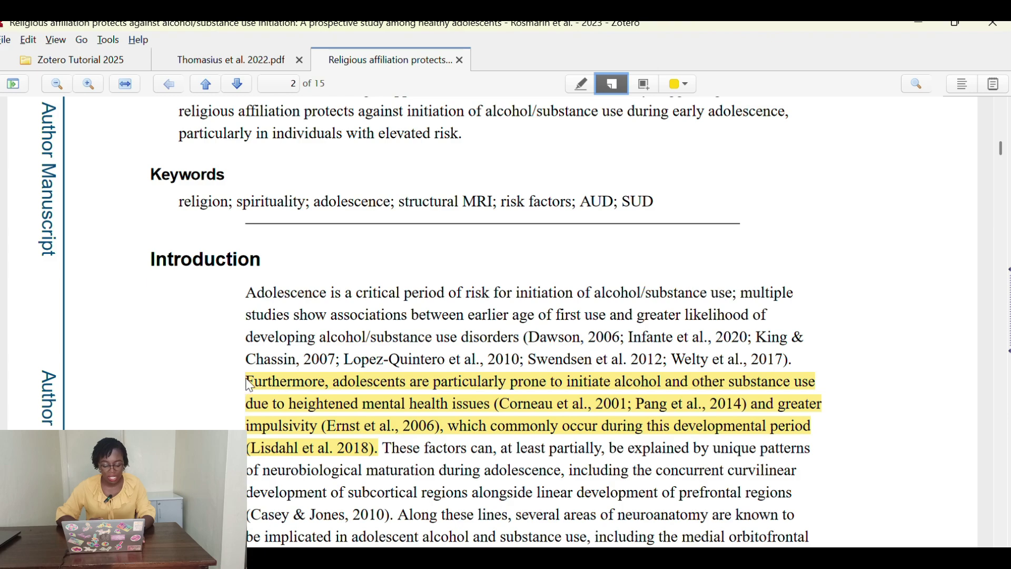
pyautogui.click(247, 376)
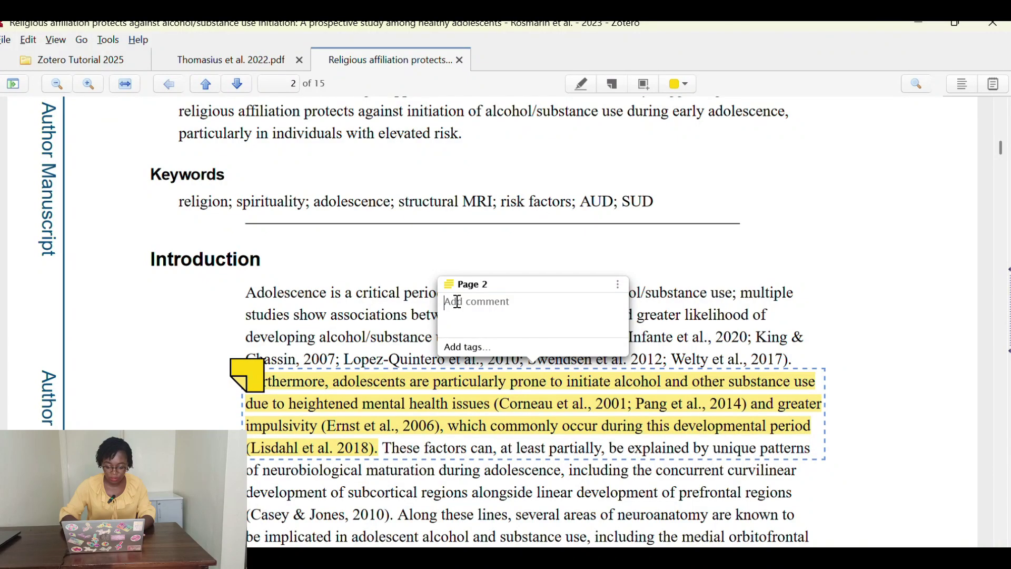
# Add the comment "To revist" to the highlighted sentence and remove that highlight.
pyautogui.write('To')
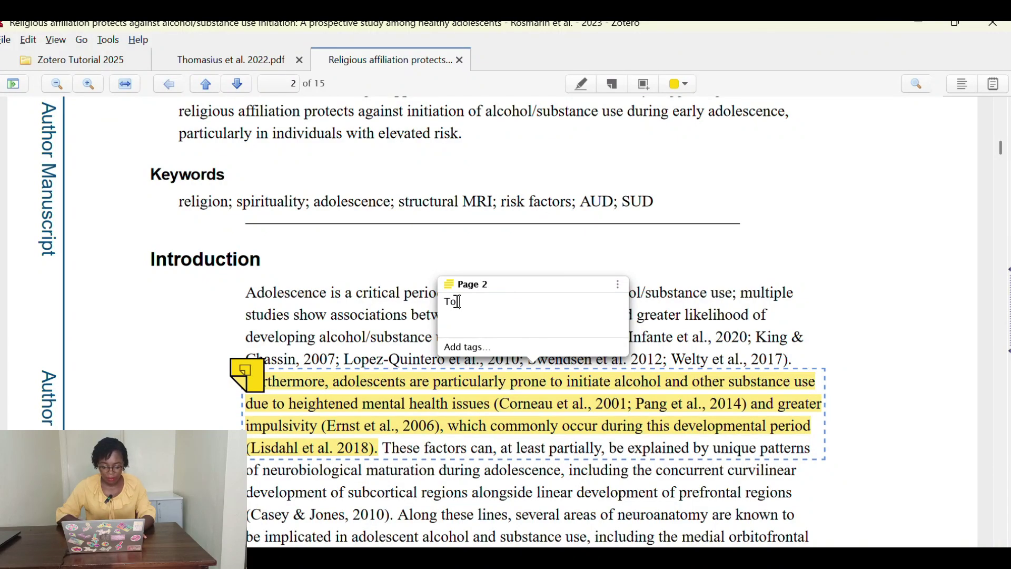
pyautogui.write(' revist')
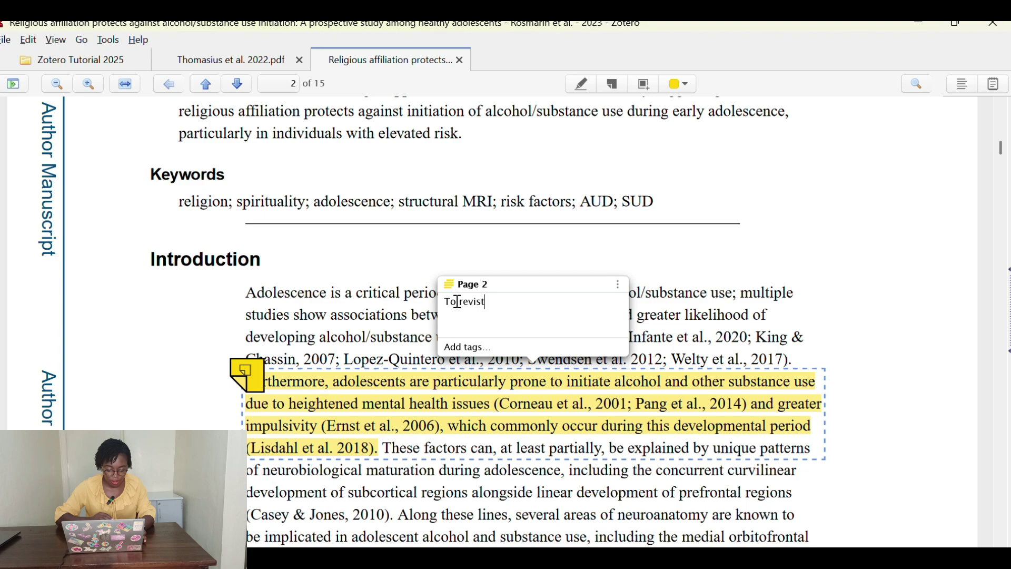
pyautogui.press('Escape')
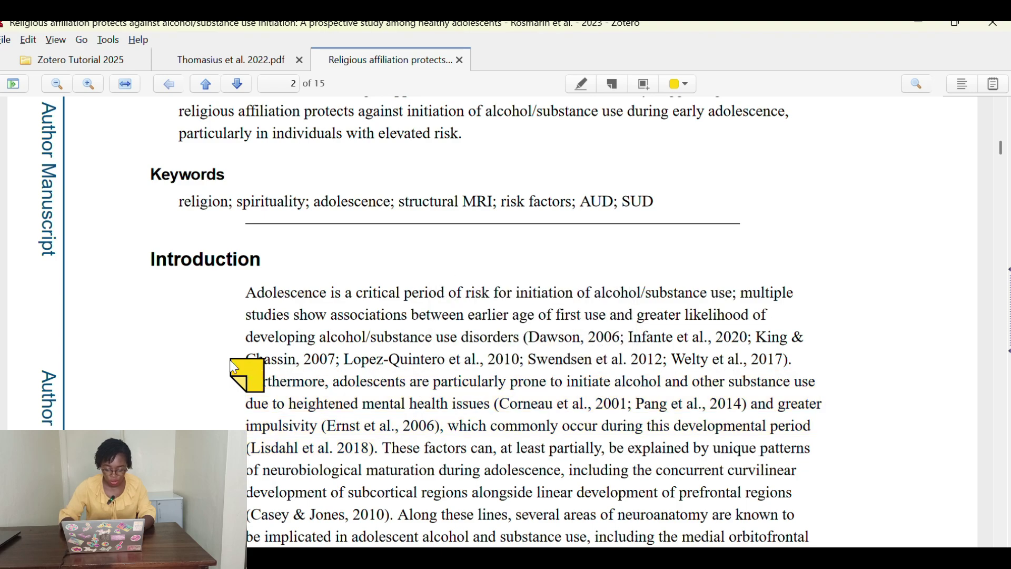
# Give the yellow sticky note on page 2 the comment "To research further".
pyautogui.click(246, 376)
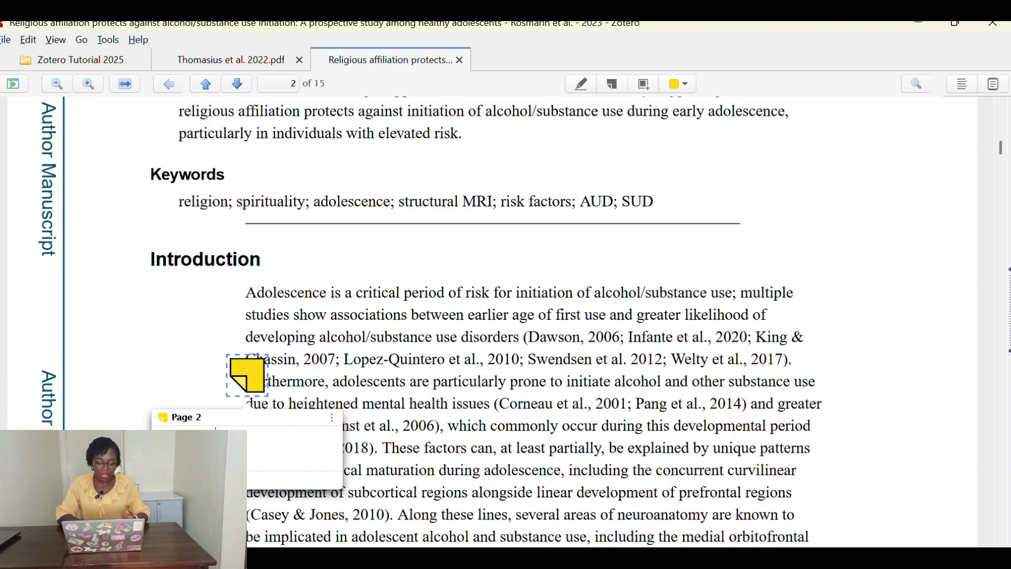
pyautogui.write('e')
pyautogui.scroll(3, 270, 395)
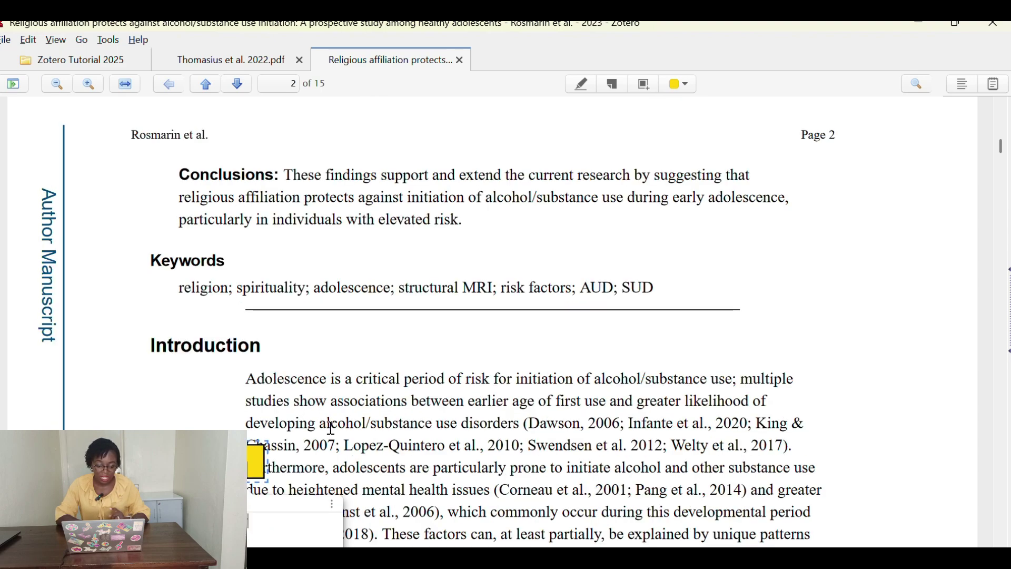
pyautogui.click(255, 463)
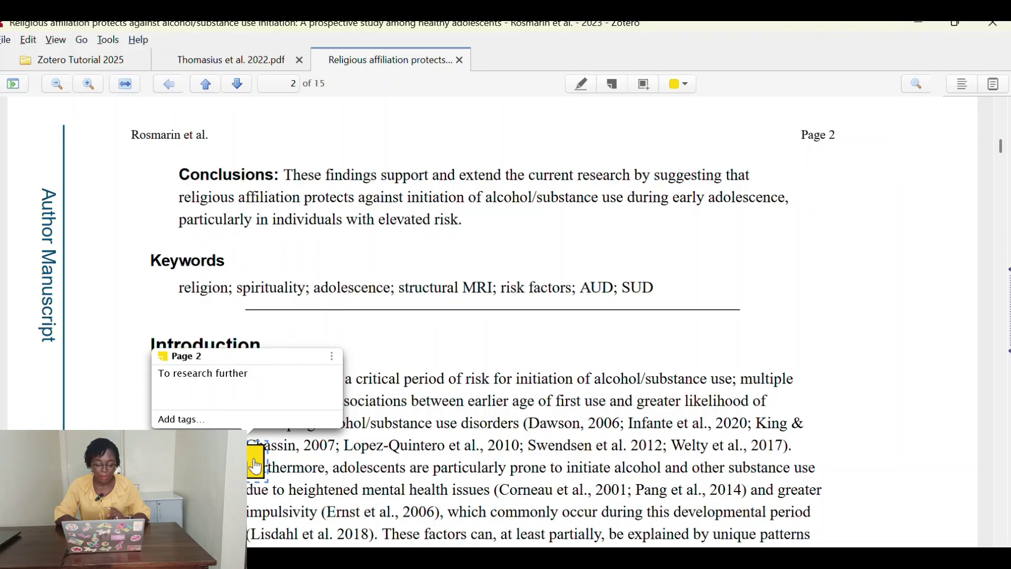
# Move the sticky note into the page margin beside the Introduction paragraph and close its comment.
pyautogui.press('Delete')
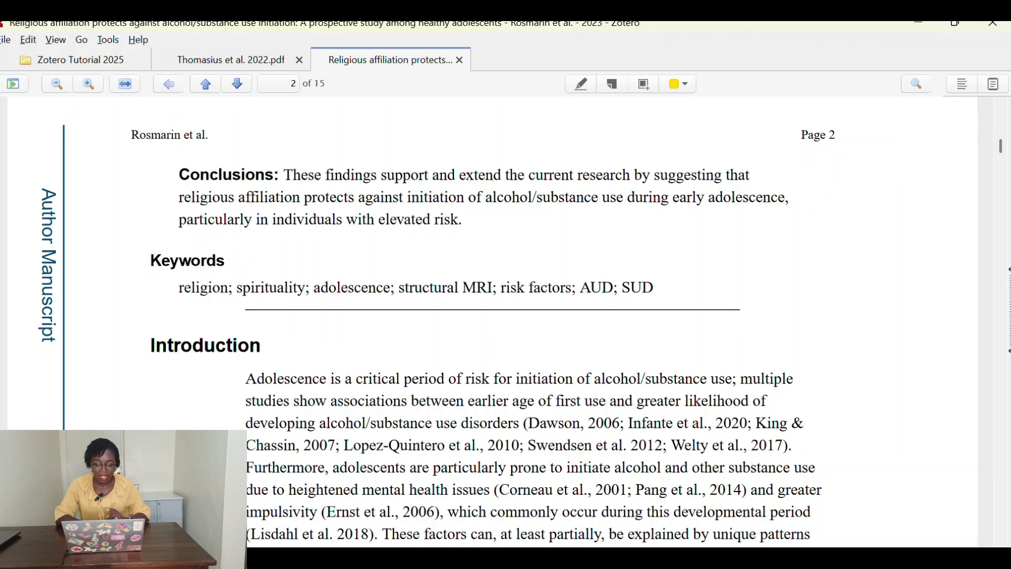
pyautogui.moveTo(255, 462); pyautogui.dragTo(200, 447)
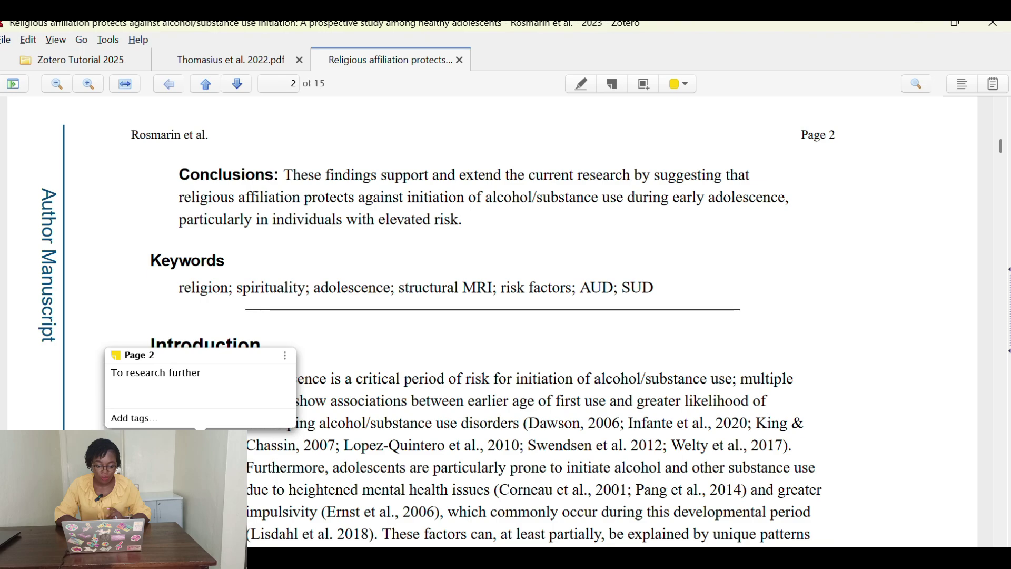
pyautogui.click(300, 443)
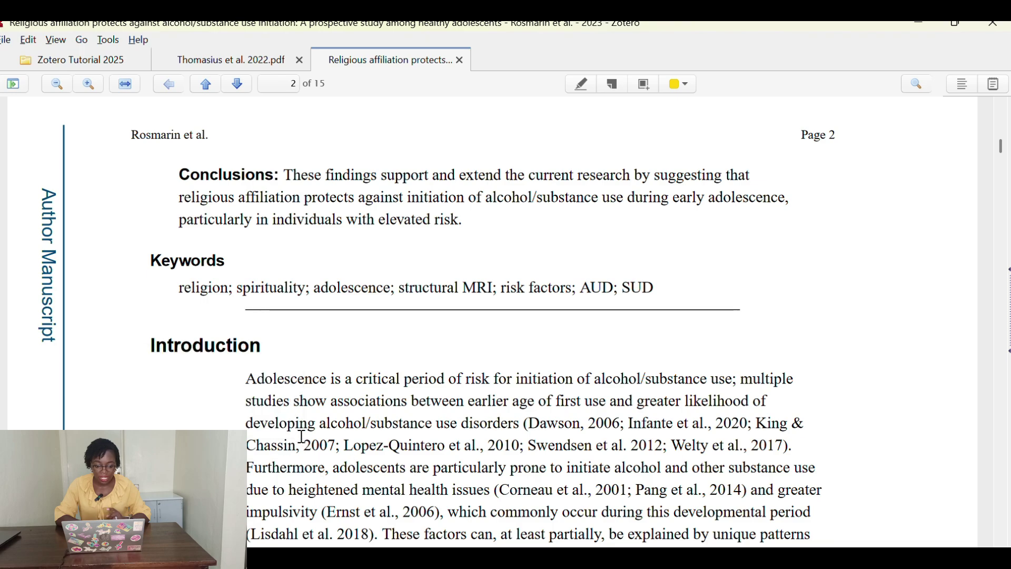
pyautogui.scroll(3, 337, 421)
pyautogui.scroll(-5, 340, 424)
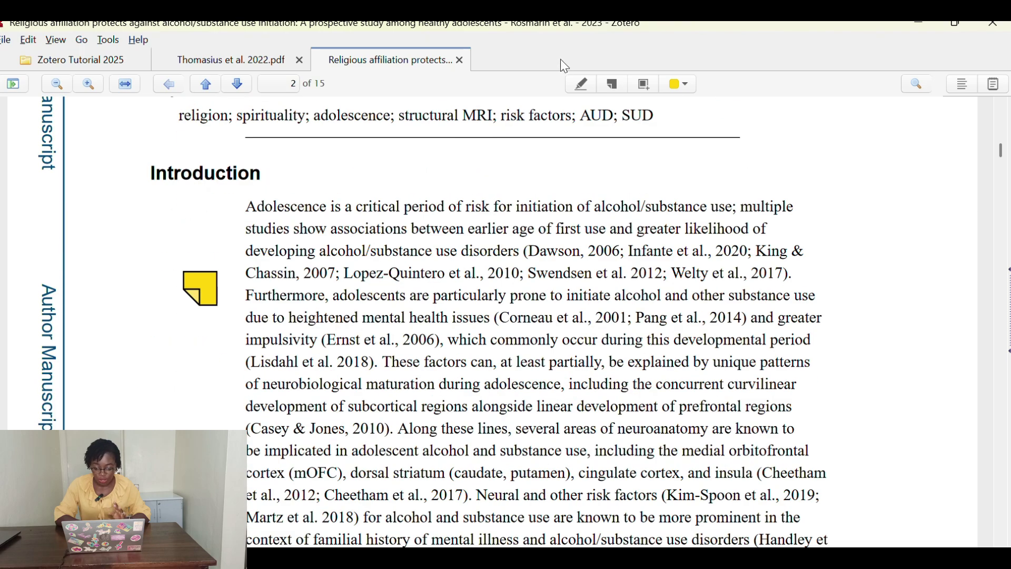
# Highlight the first three sentences of the Introduction in yellow, from "Adolescence is a critical period" through the 2010 citation.
pyautogui.click(590, 91)
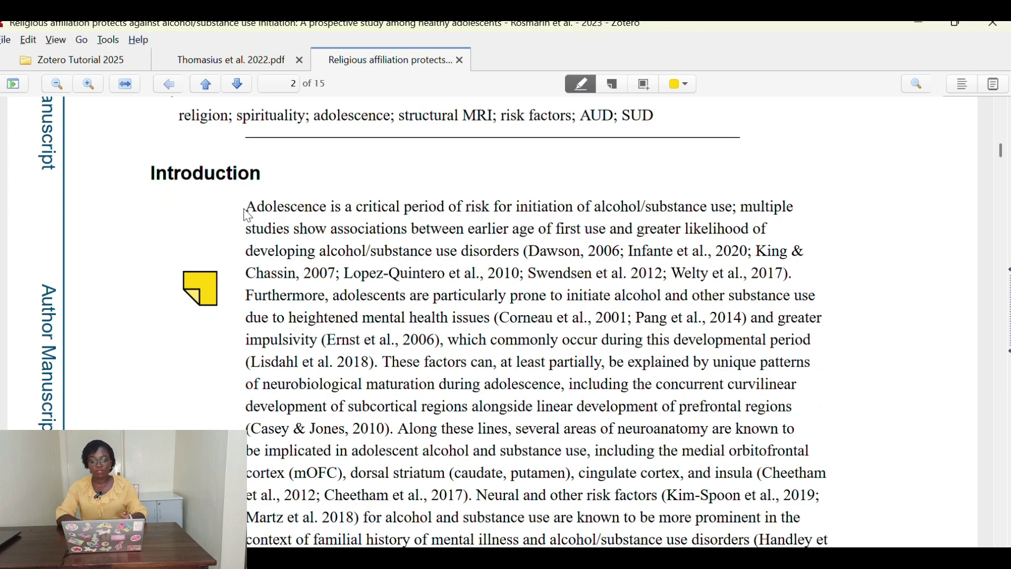
pyautogui.moveTo(246, 208); pyautogui.dragTo(403, 427)
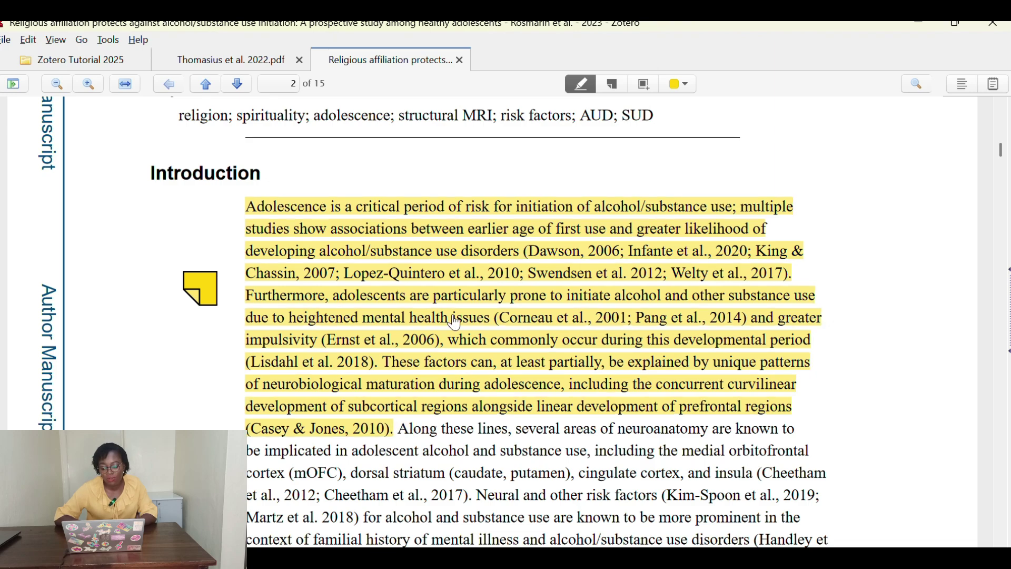
pyautogui.click(570, 84)
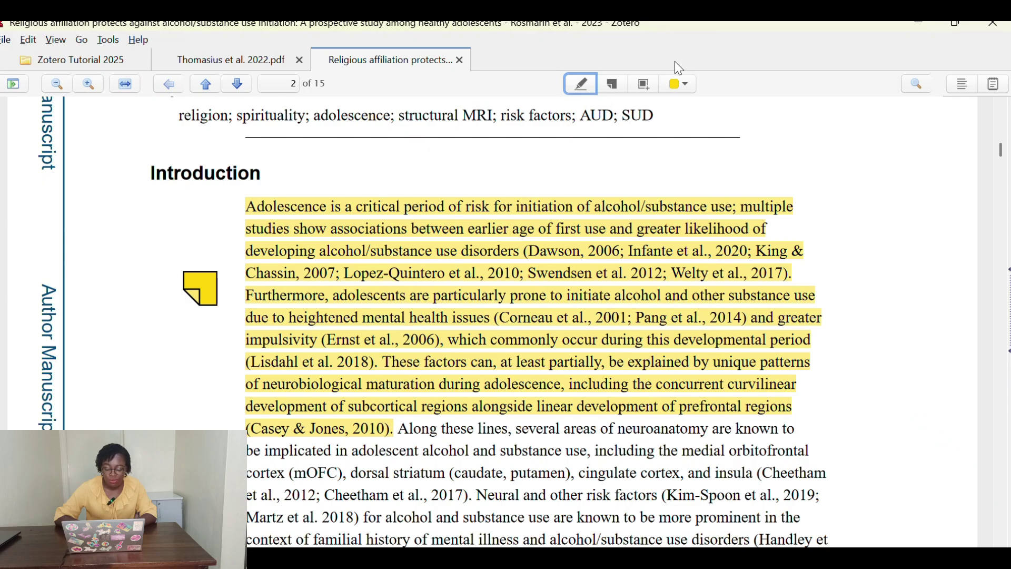
# Mark the first paragraph under Participants and Procedures on page 3 with a yellow area selection.
pyautogui.click(647, 90)
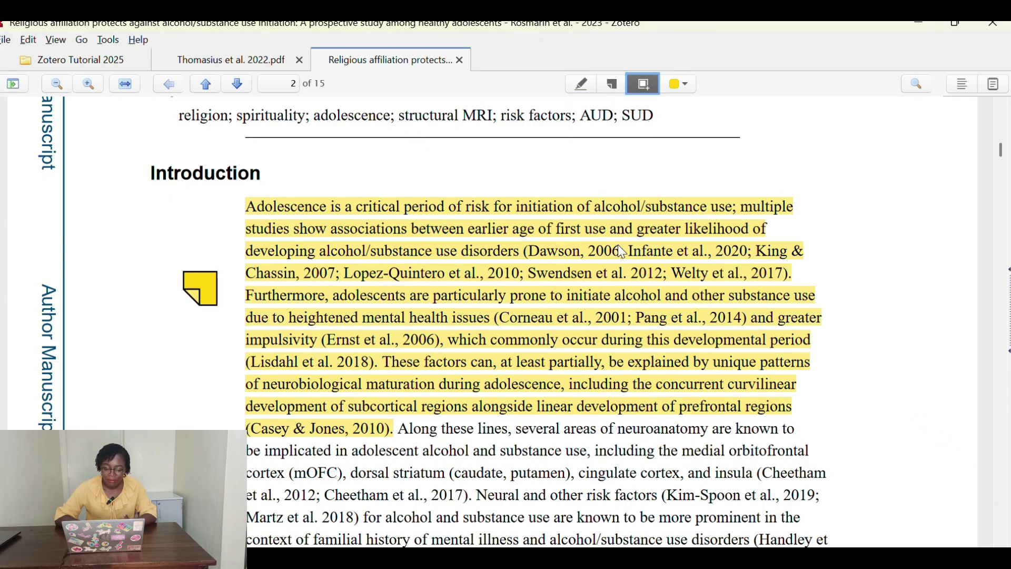
pyautogui.scroll(-15, 472, 335)
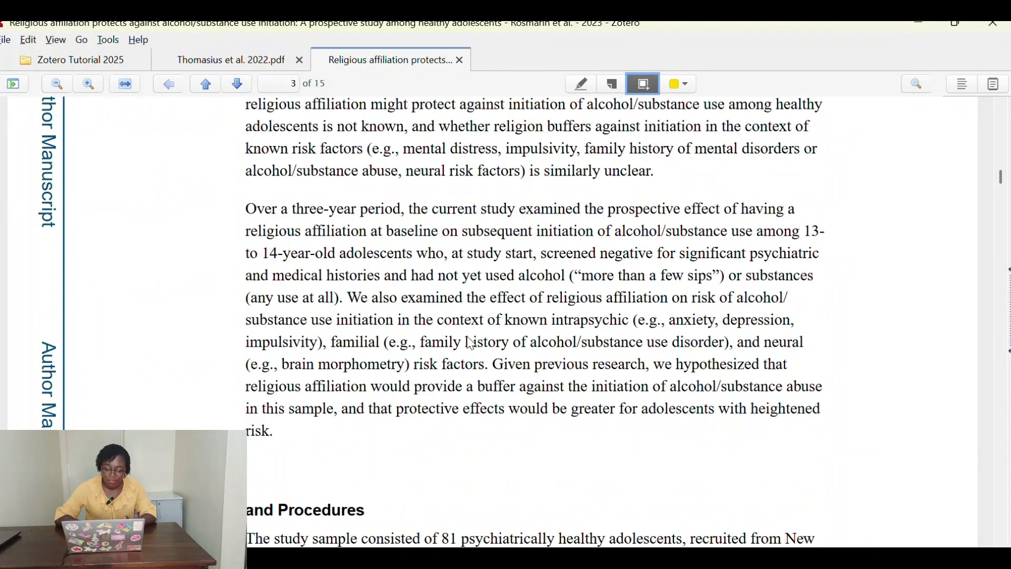
pyautogui.scroll(-5, 472, 345)
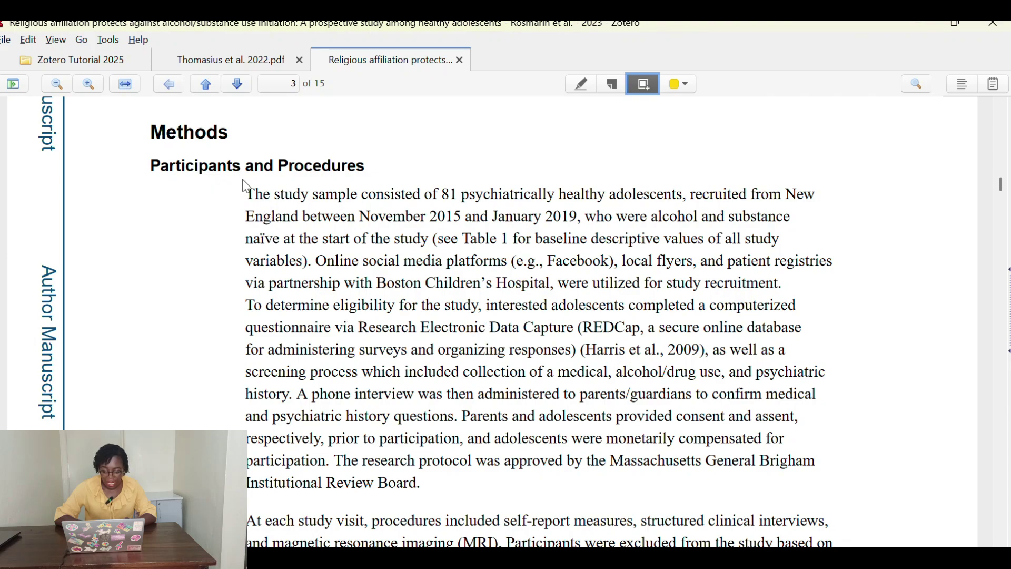
pyautogui.moveTo(230, 185)
pyautogui.mouseDown()
pyautogui.moveTo(371, 303)
pyautogui.moveTo(530, 489)
pyautogui.moveTo(832, 495)
pyautogui.mouseUp()
# Change the annotation color to Red and mark the Alcohol/Substance Use paragraph on page 4 with an area selection.
pyautogui.scroll(-6, 431, 333)
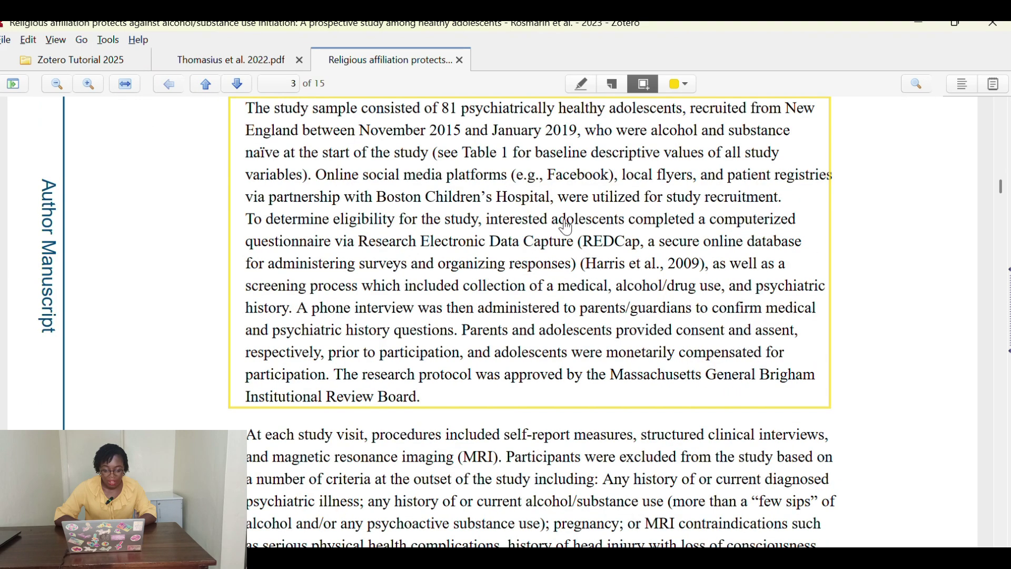
pyautogui.click(690, 90)
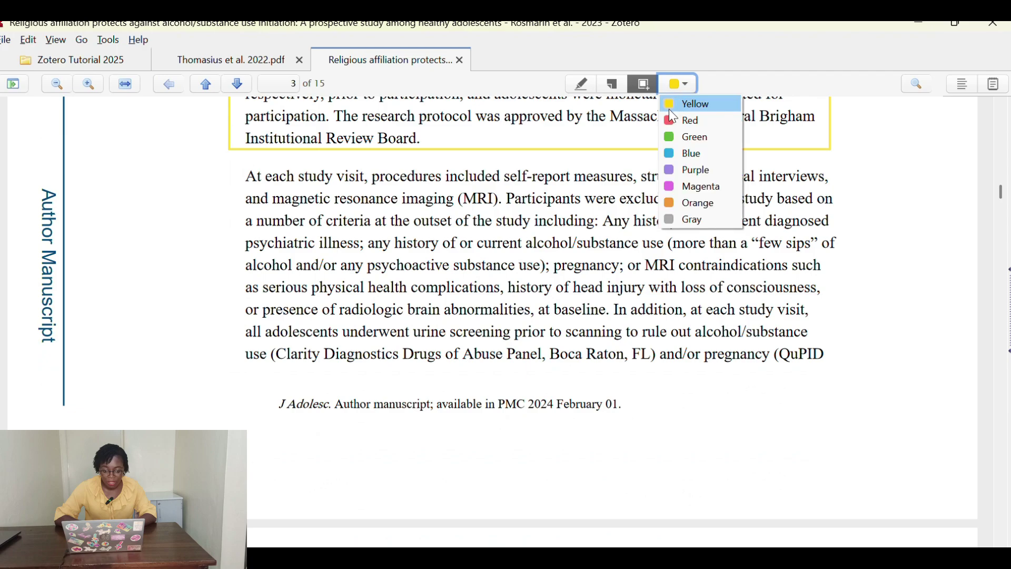
pyautogui.click(695, 120)
pyautogui.scroll(-10, 498, 243)
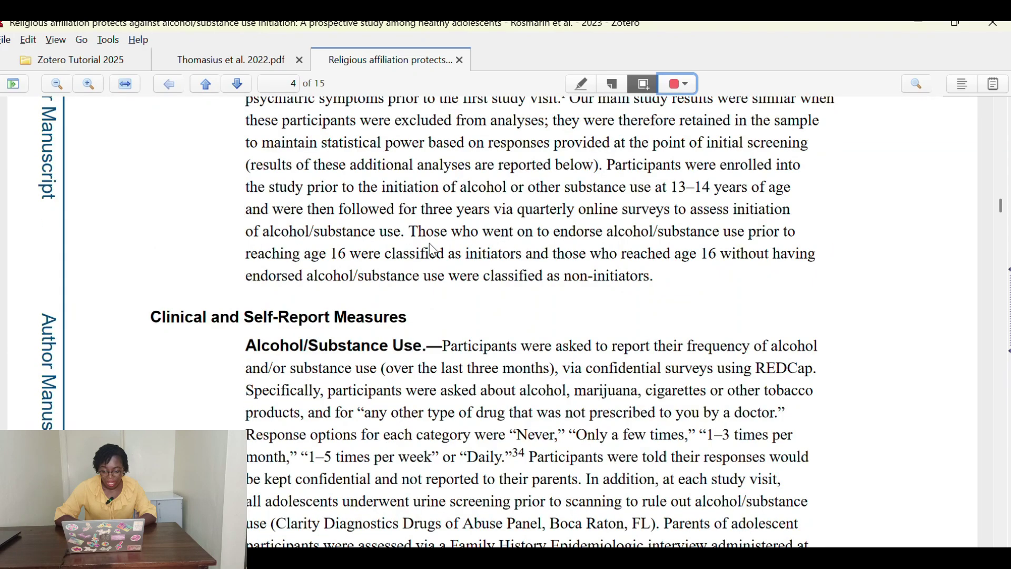
pyautogui.scroll(-3, 267, 280)
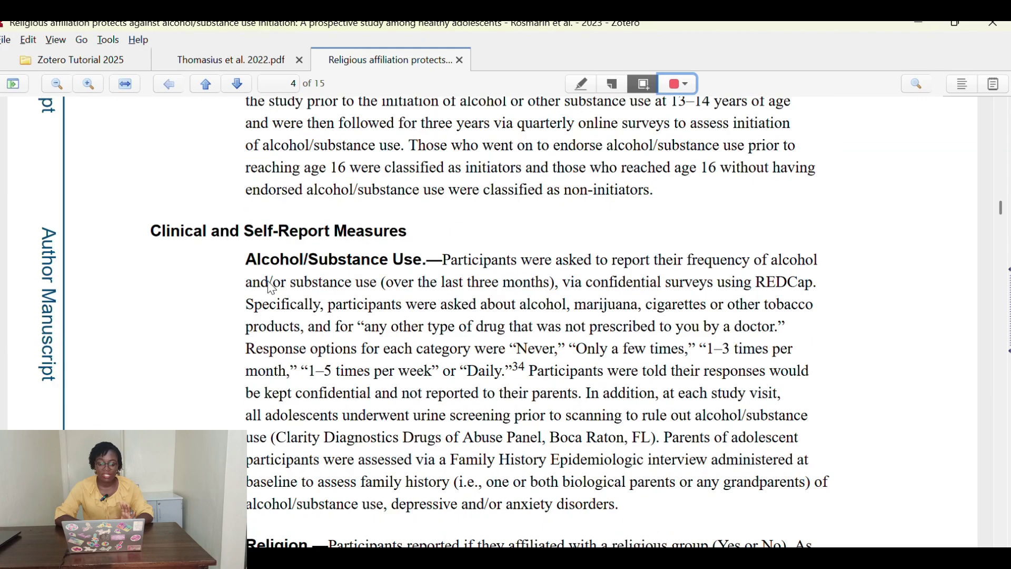
pyautogui.moveTo(233, 164); pyautogui.dragTo(865, 436)
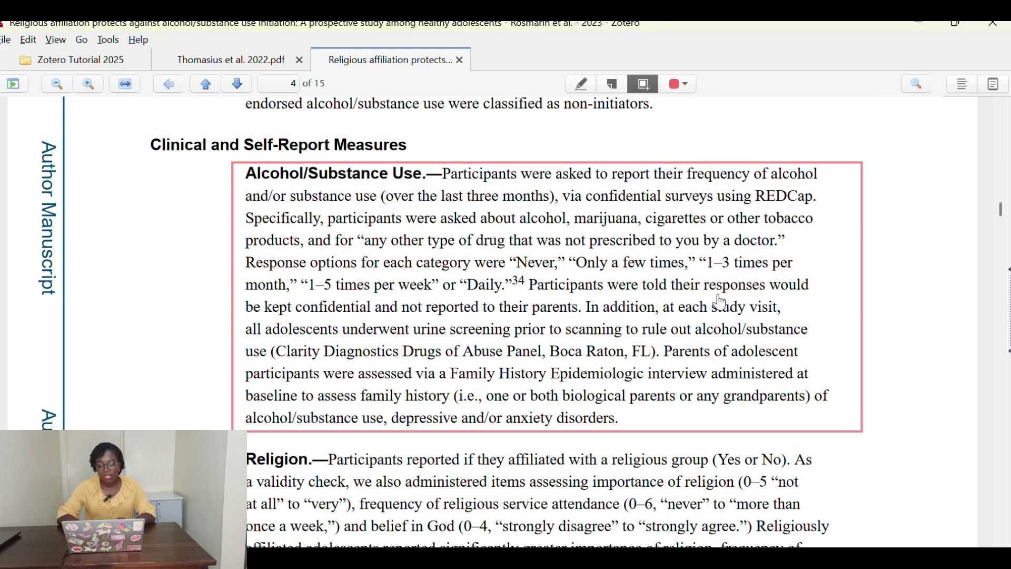
pyautogui.scroll(6, 720, 303)
pyautogui.scroll(10, 720, 303)
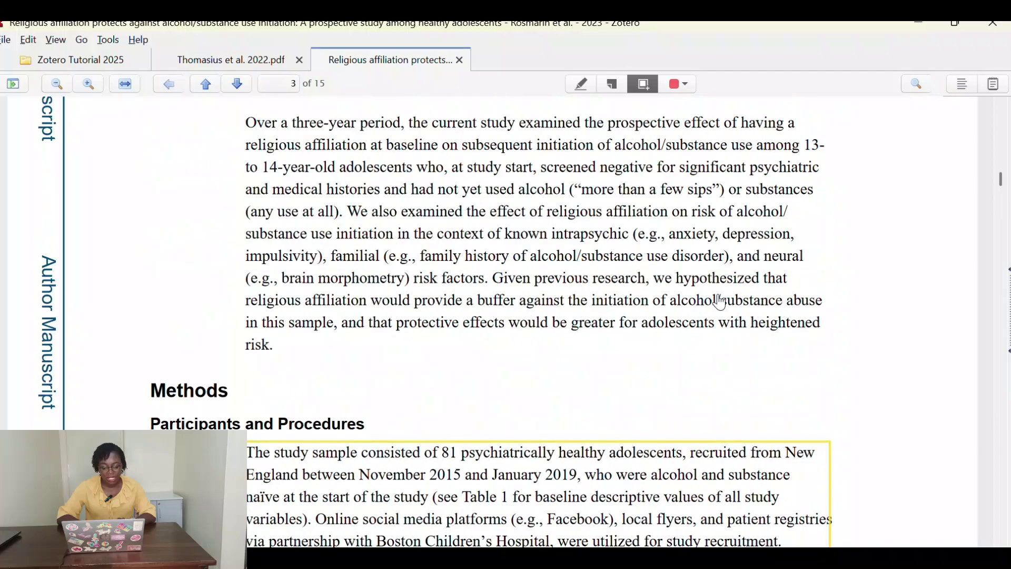
pyautogui.scroll(-8, 722, 303)
pyautogui.scroll(6, 721, 304)
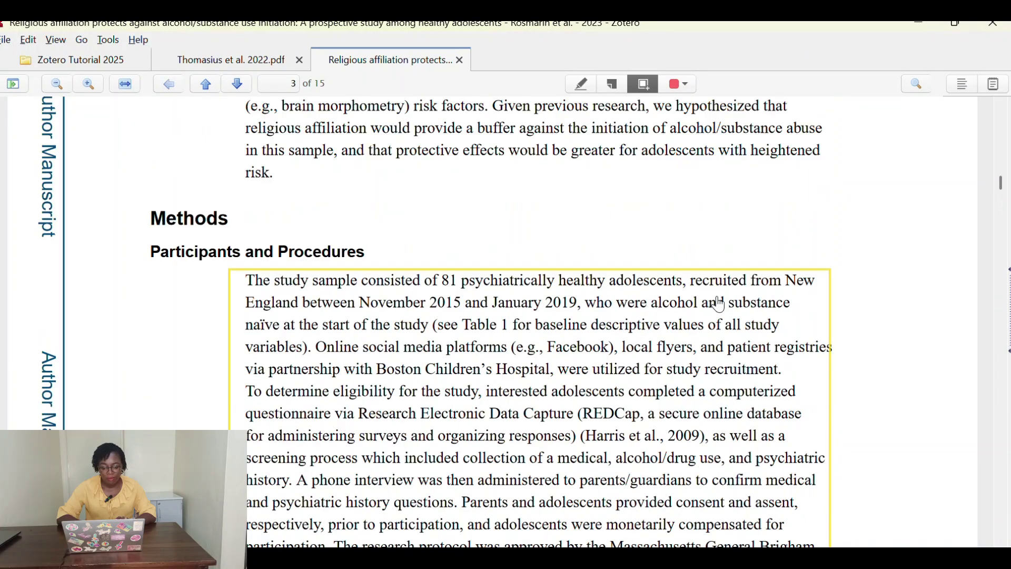
# Add a red sticky note commented "To explore further" on page 4 and place it right beside the Alcohol/Substance Use area selection.
pyautogui.scroll(-2, 720, 304)
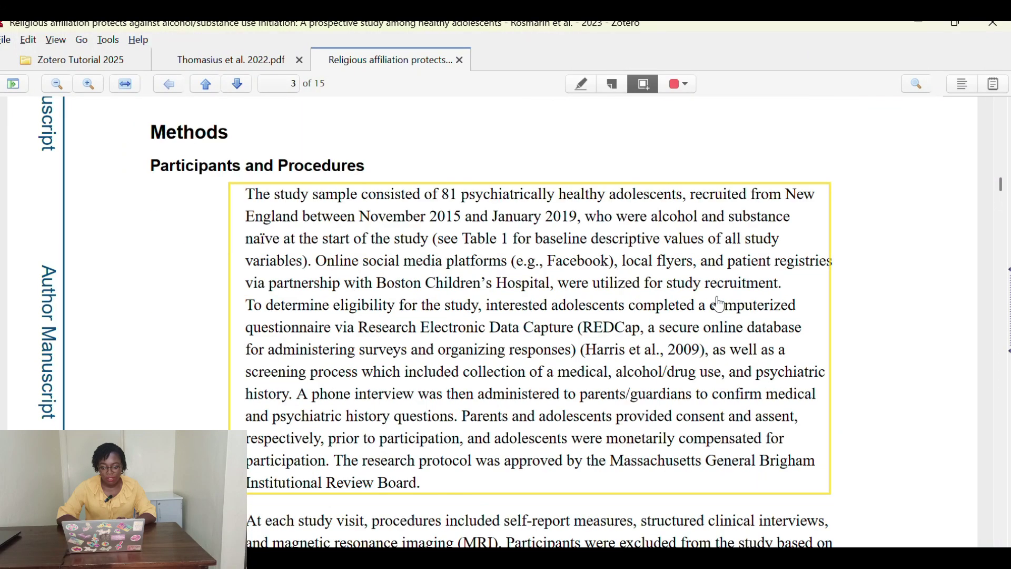
pyautogui.scroll(-8, 720, 304)
pyautogui.scroll(7, 717, 300)
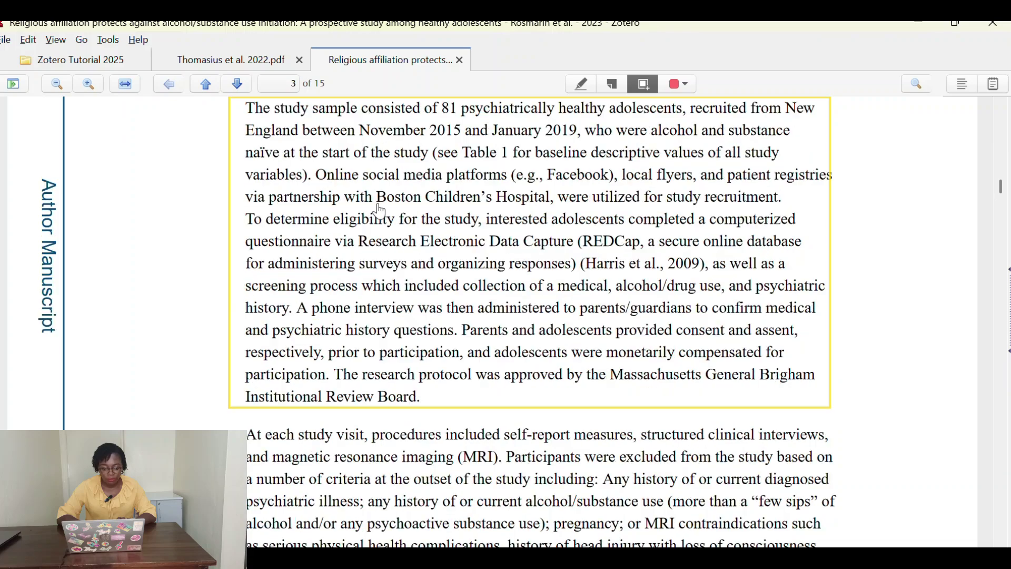
pyautogui.scroll(6, 380, 211)
pyautogui.scroll(-3, 299, 310)
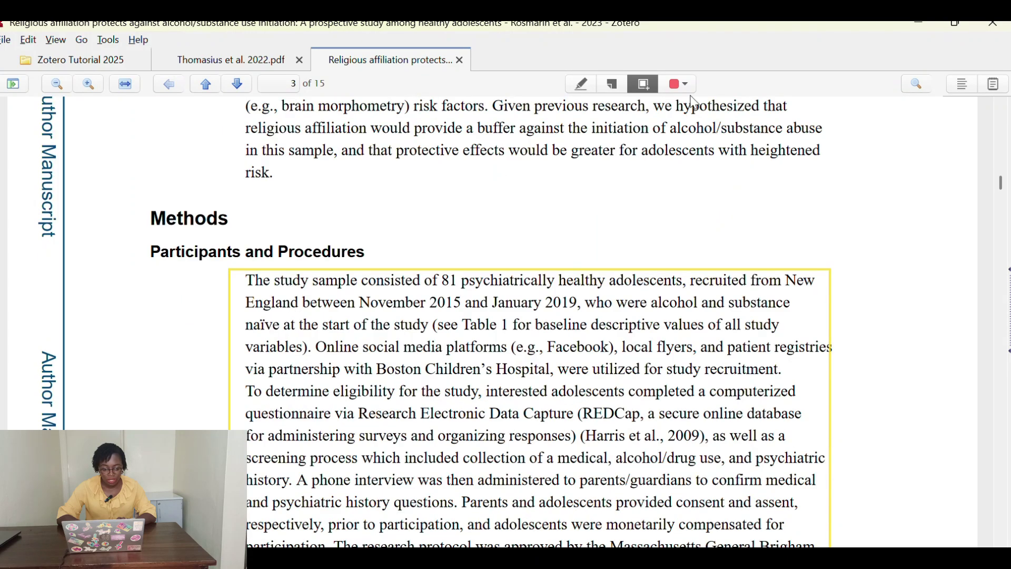
pyautogui.scroll(-19, 637, 176)
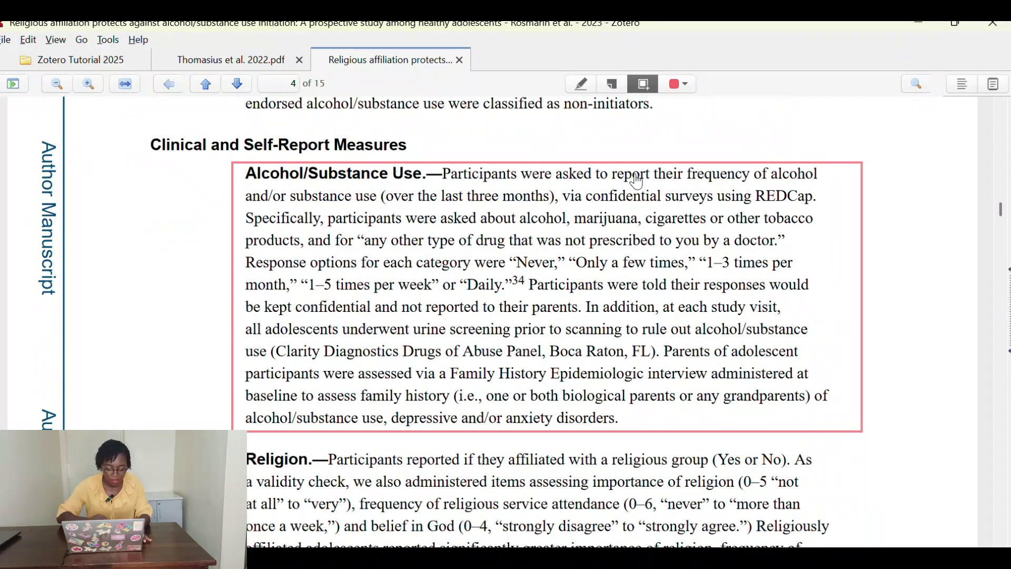
pyautogui.click(616, 87)
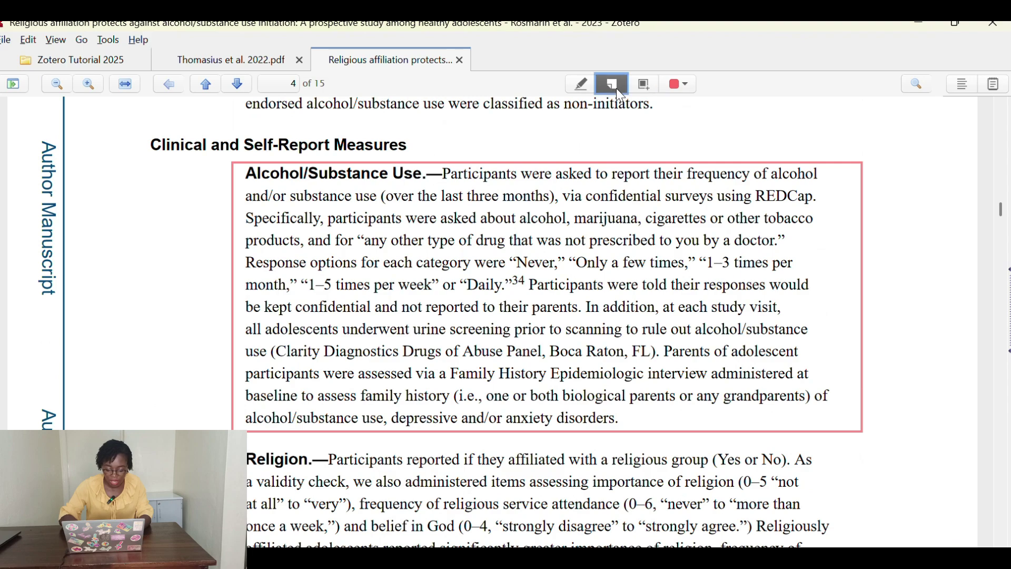
pyautogui.click(133, 201)
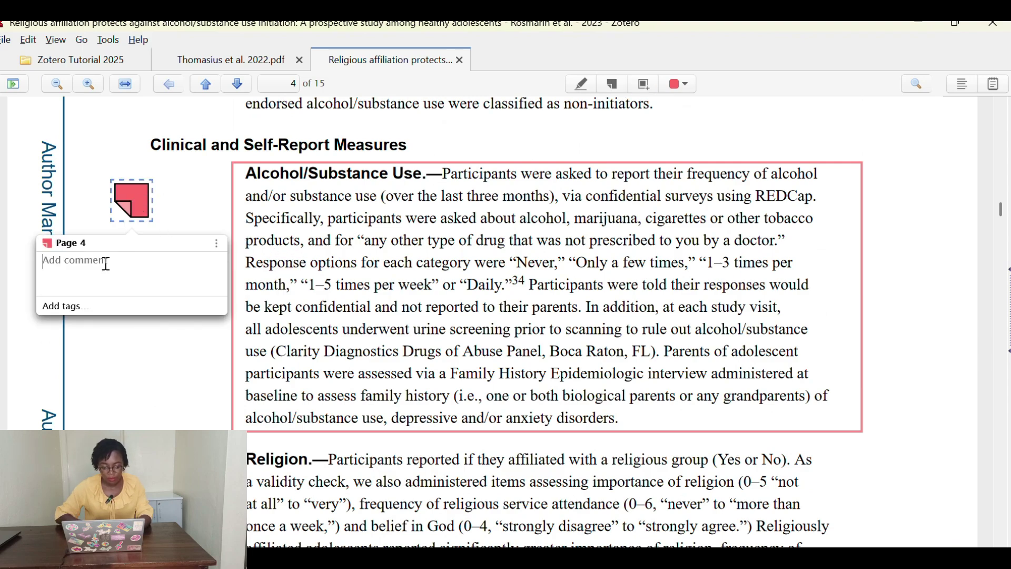
pyautogui.write('To explore further')
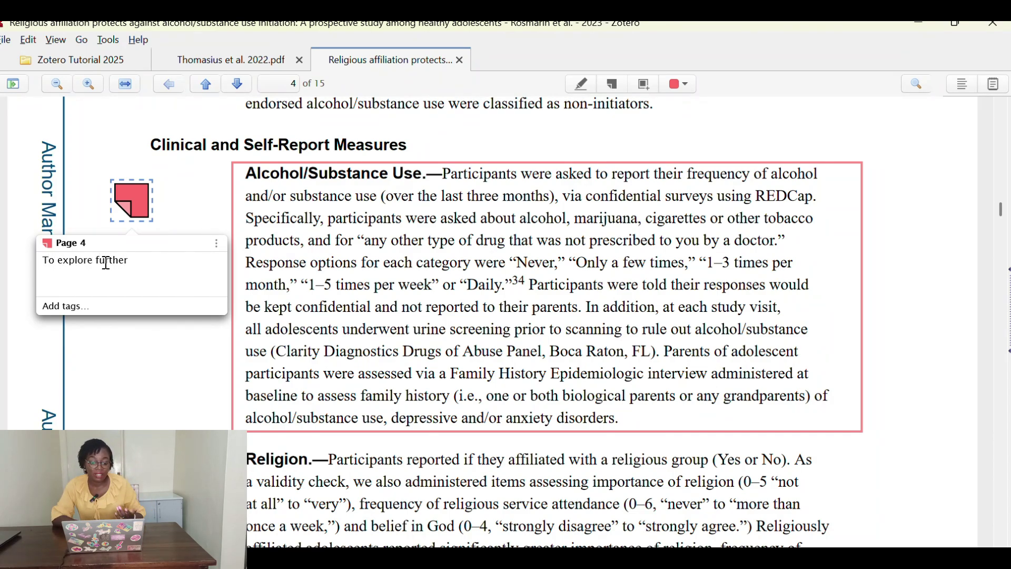
pyautogui.click(166, 383)
pyautogui.moveTo(135, 208); pyautogui.dragTo(208, 240)
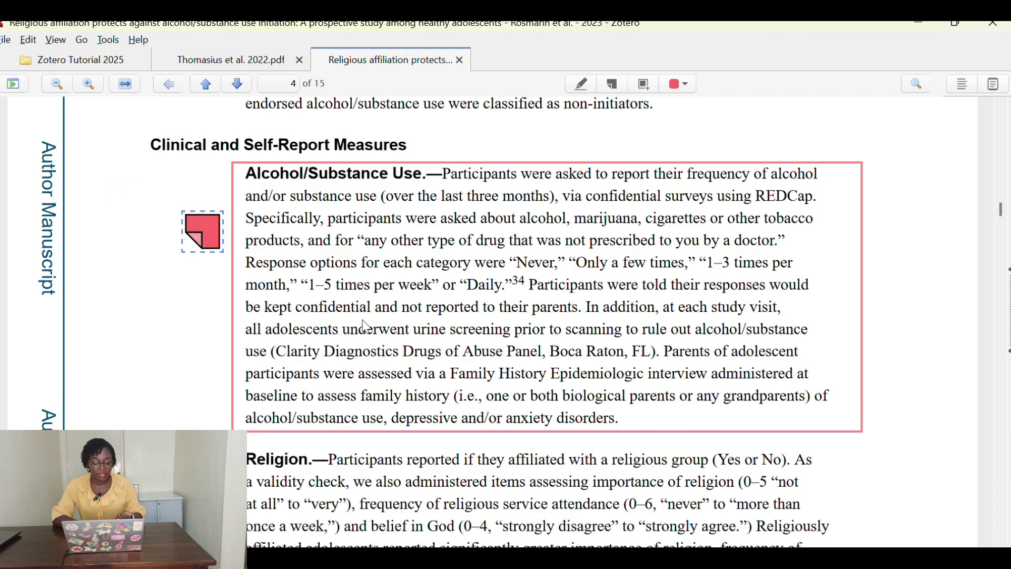
# Review the annotations across pages 2 to 4, from the highlighted Introduction to the marked Alcohol/Substance Use paragraph.
pyautogui.scroll(5, 440, 275)
pyautogui.scroll(15, 440, 275)
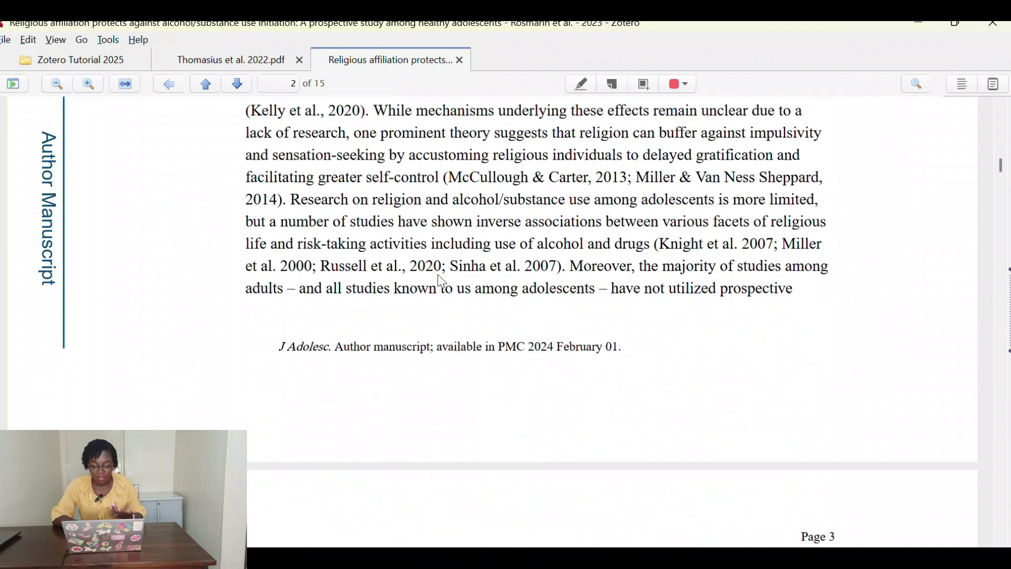
pyautogui.scroll(3, 440, 275)
pyautogui.scroll(-5, 439, 275)
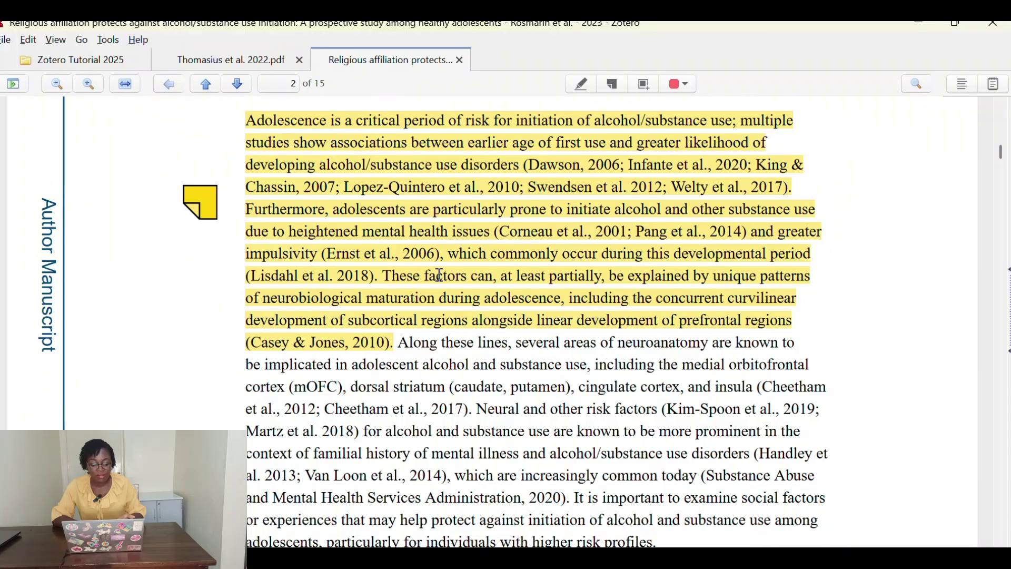
pyautogui.scroll(-2, 439, 275)
pyautogui.scroll(-20, 439, 274)
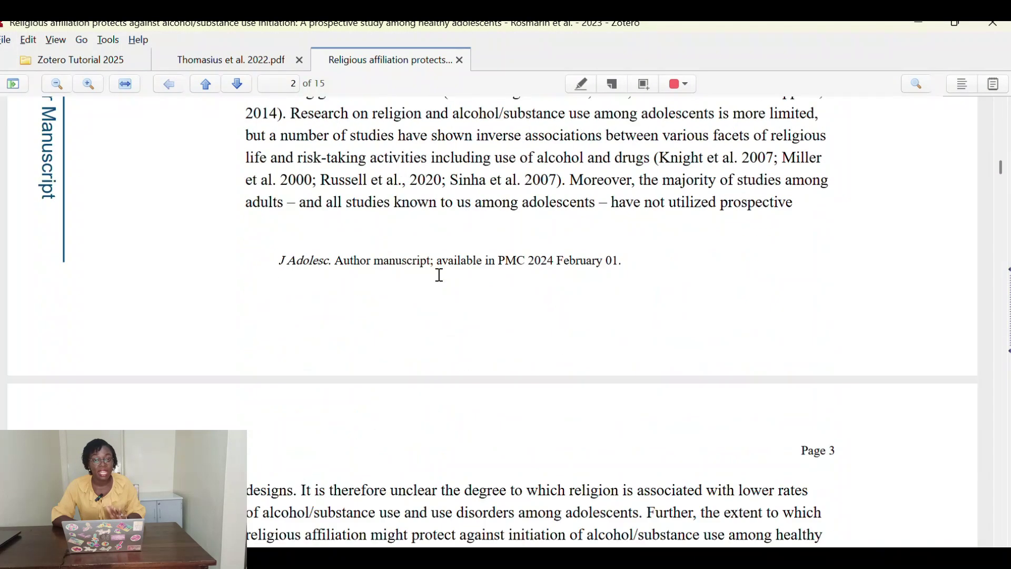
pyautogui.scroll(-8, 440, 274)
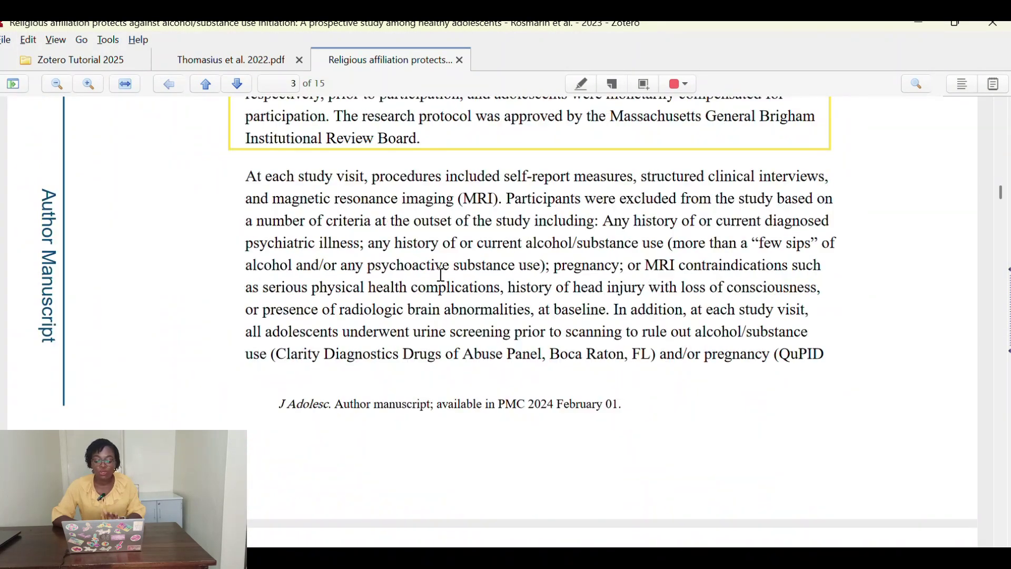
pyautogui.scroll(8, 445, 274)
pyautogui.scroll(-20, 445, 274)
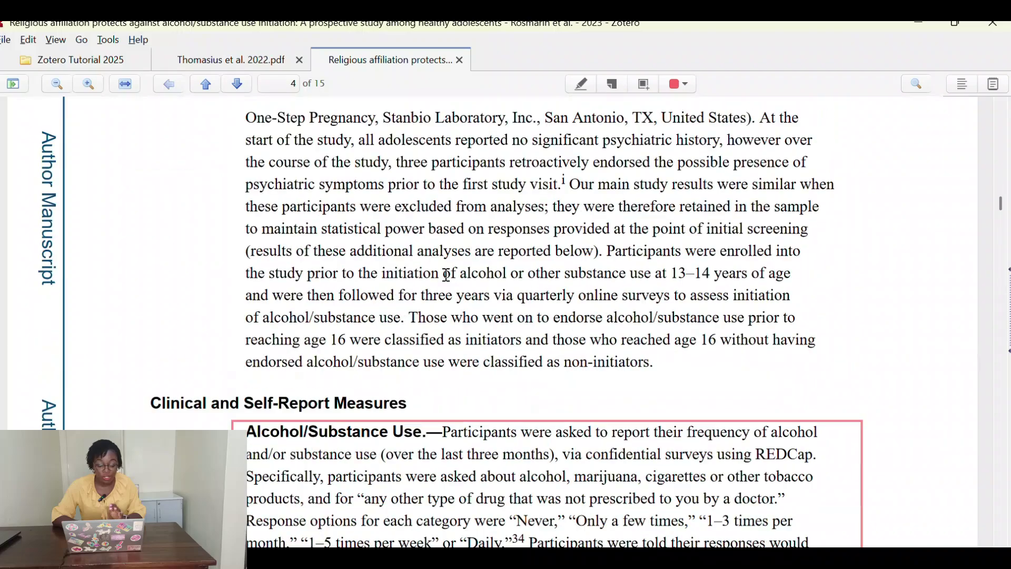
pyautogui.scroll(-2, 446, 274)
pyautogui.scroll(8, 447, 277)
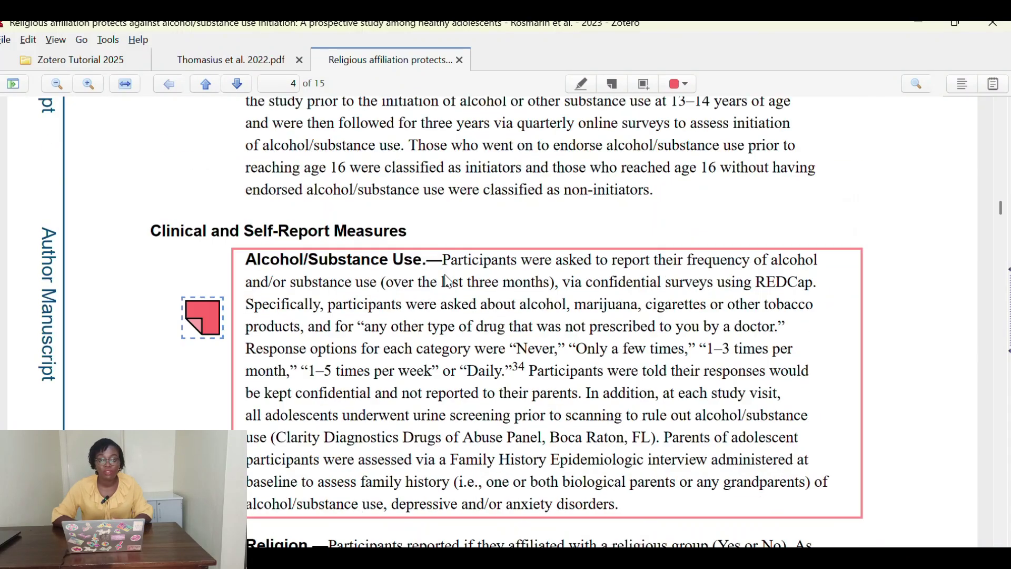